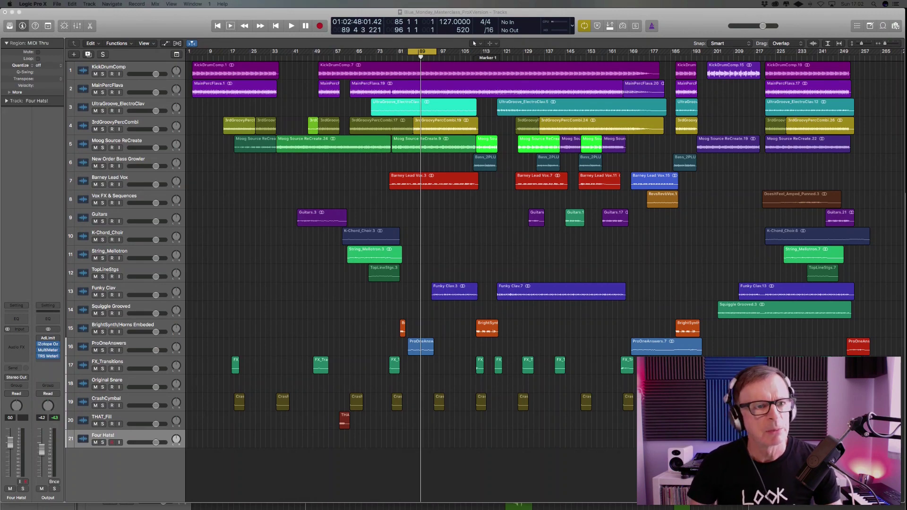
Bring the Blue Monday Original 120BPM project to the front instead of the full-screen remix and hide its audio file browser.
key(ctrl+super+f)
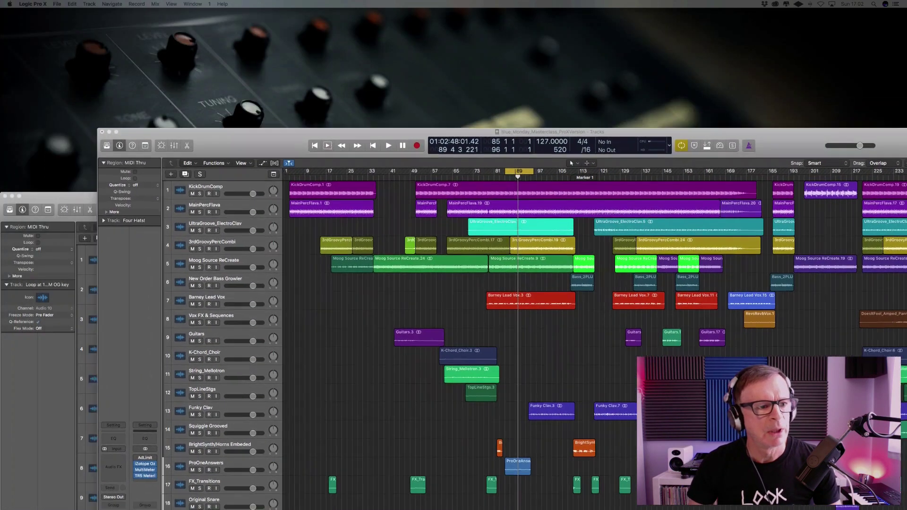
drag(64, 196, 64, 14)
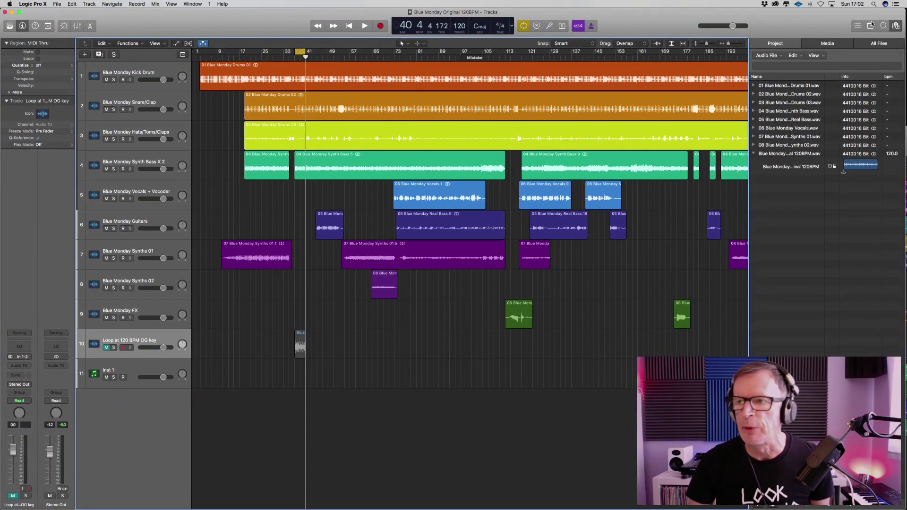
click(895, 25)
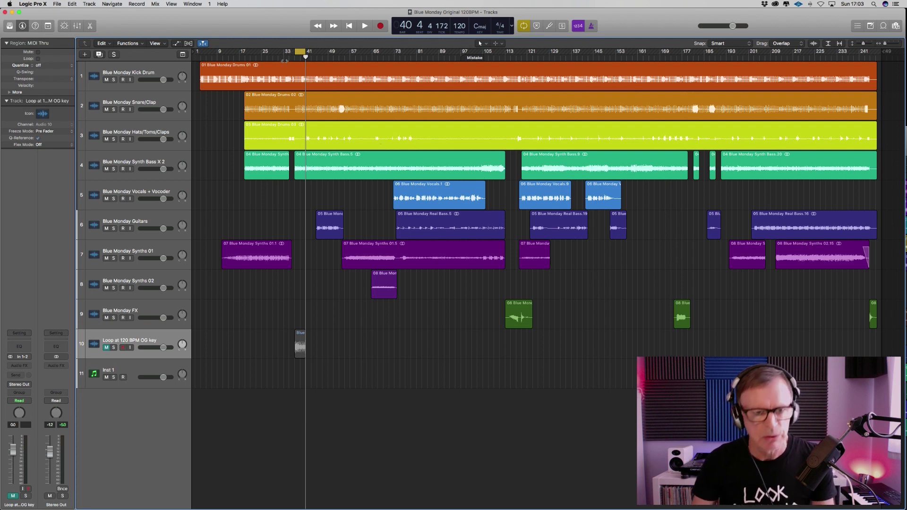
Play the cycled section around bars 37 to 41, the passage leading into the vocals, and stop playback.
key(space)
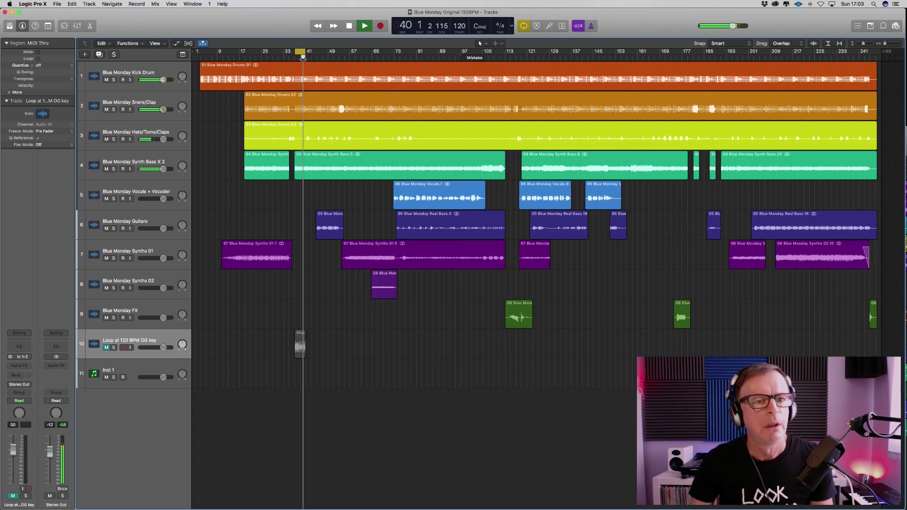
key(space)
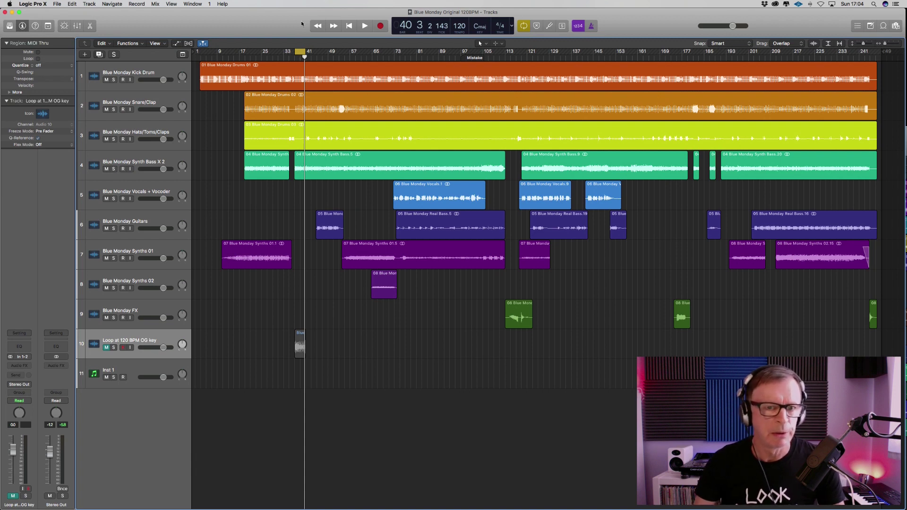
click(384, 55)
key(space)
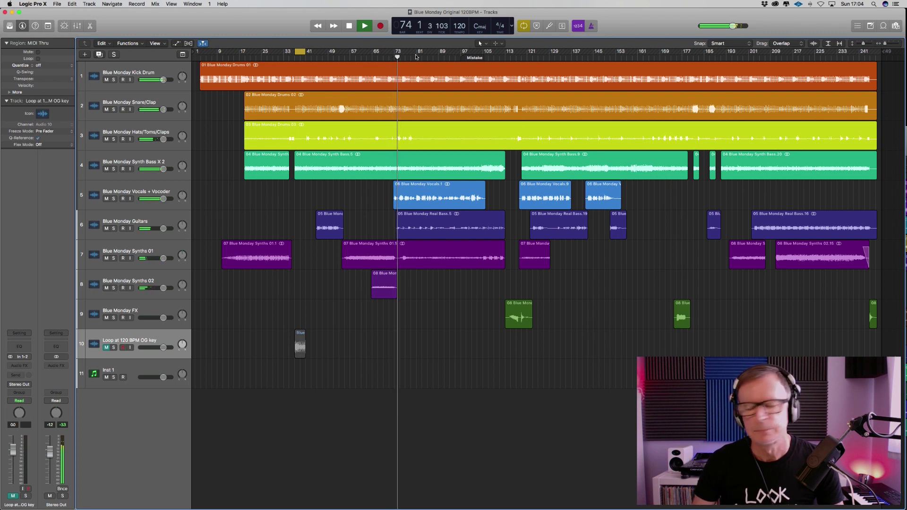
key(shift+Home)
key(space)
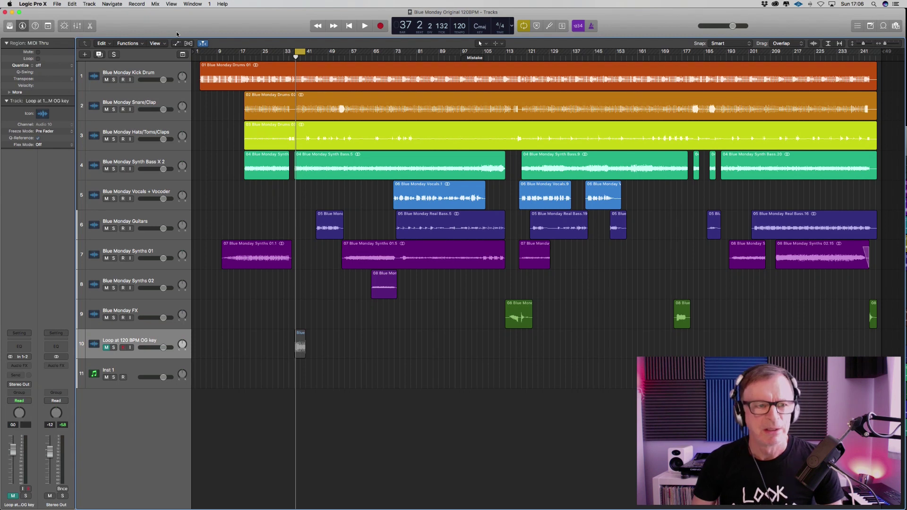
Turn off cycle mode and play the original arrangement's ending from bar 235.
click(859, 57)
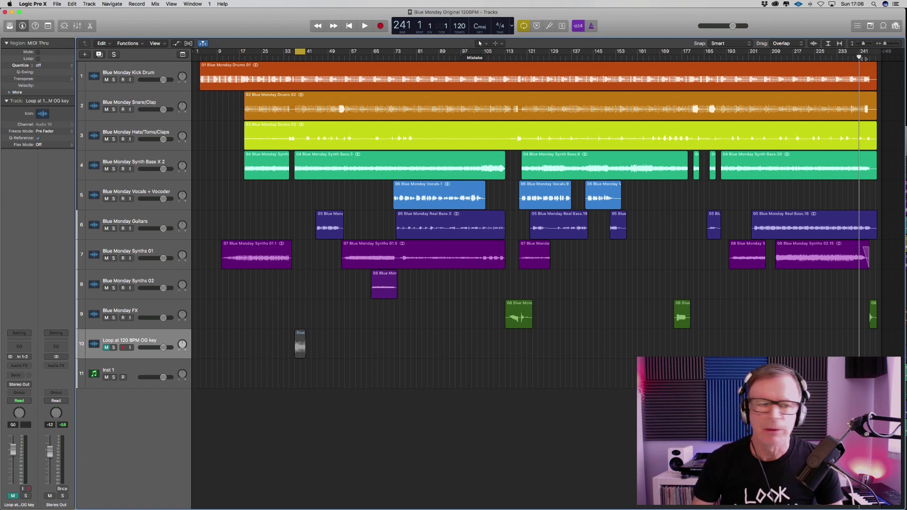
key(c)
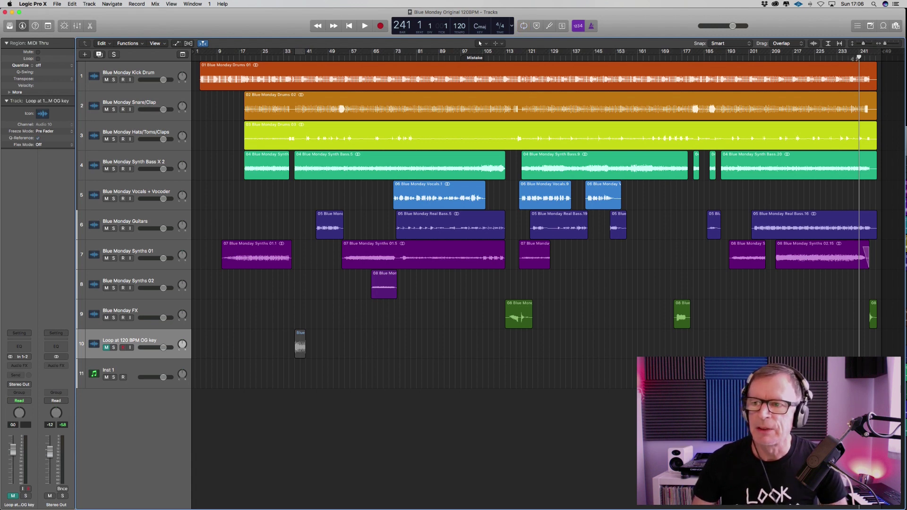
click(855, 57)
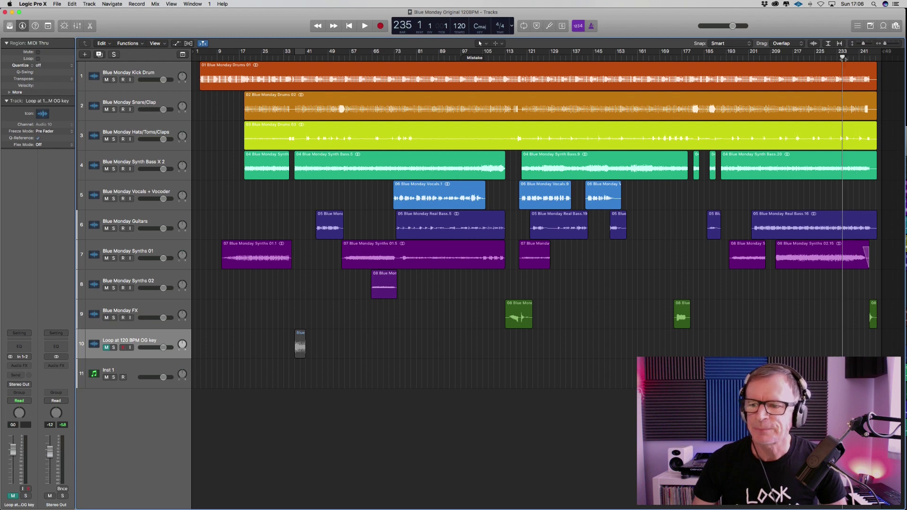
double_click(842, 57)
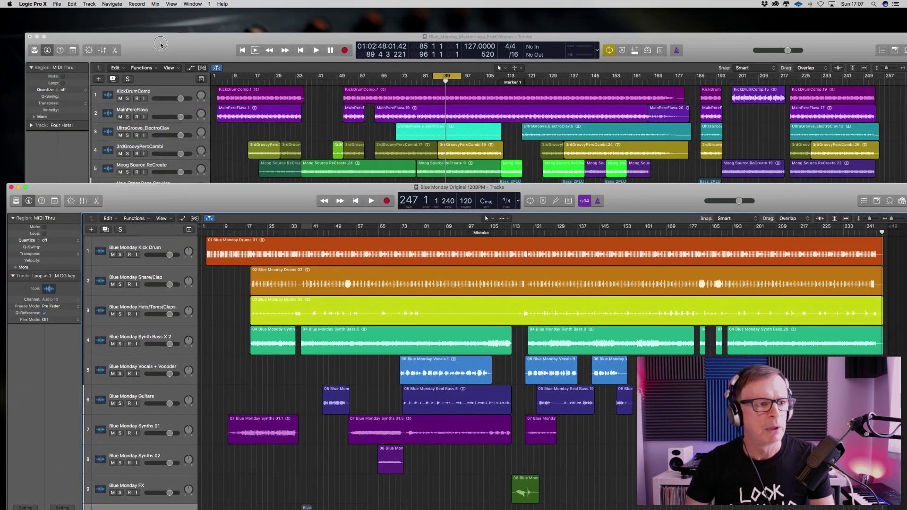
Bring the 127 BPM Blue Monday remix project to the front and show it full screen.
double_click(161, 44)
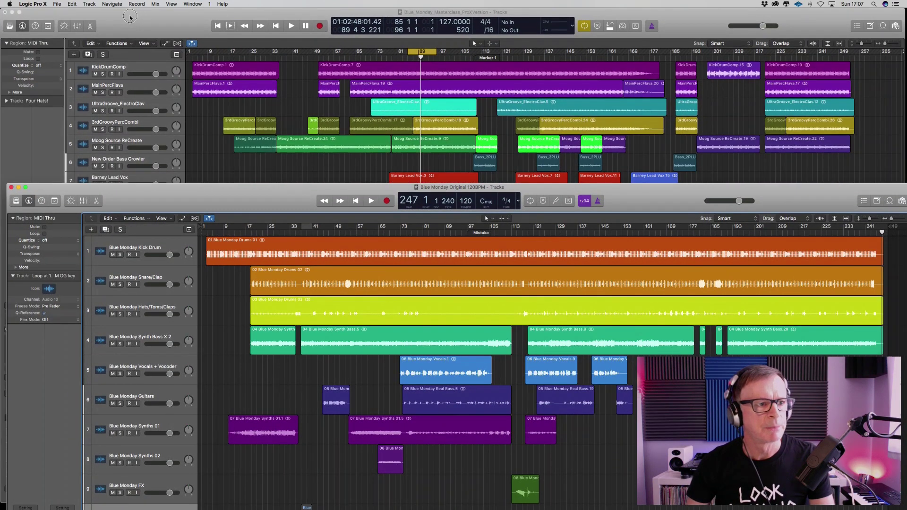
click(20, 13)
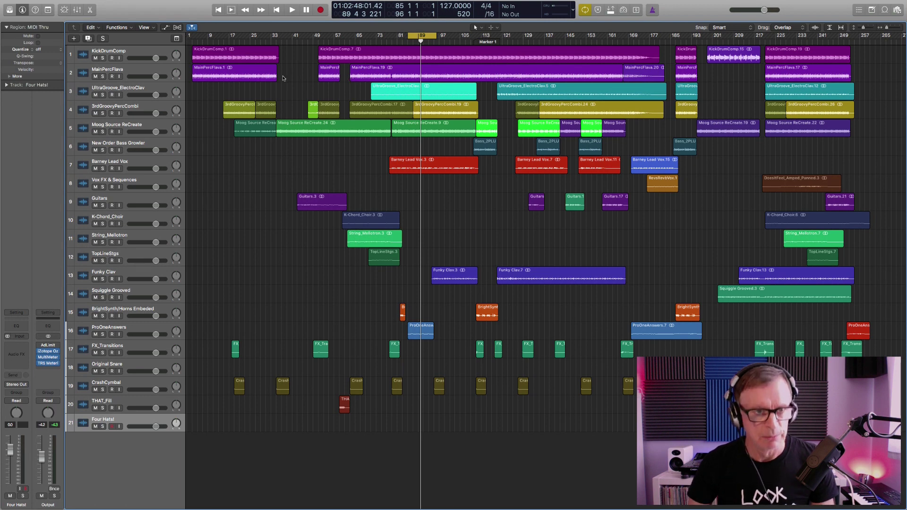
Examine the drum, bass and vocal regions of the remix close up across the timeline, ending with the whole arrangement in view.
drag(242, 54, 473, 230)
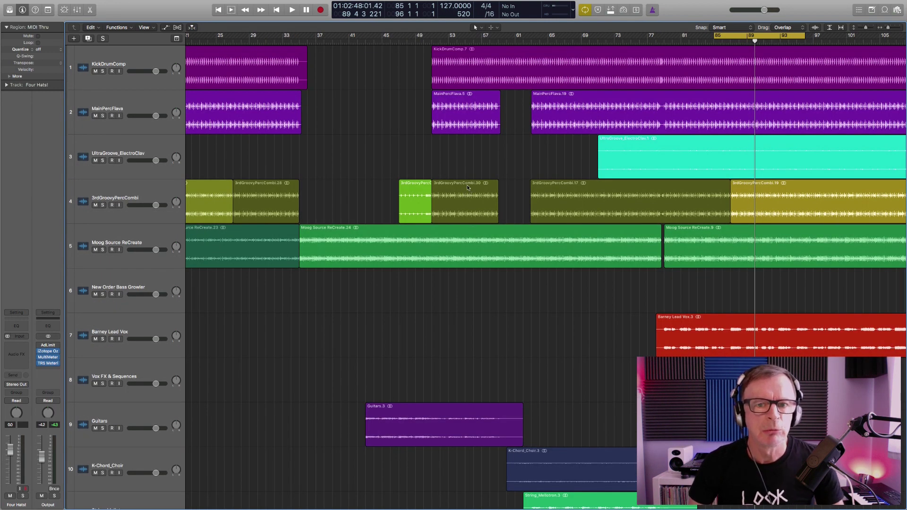
scroll(468, 188, right, 2)
scroll(467, 188, right, 10)
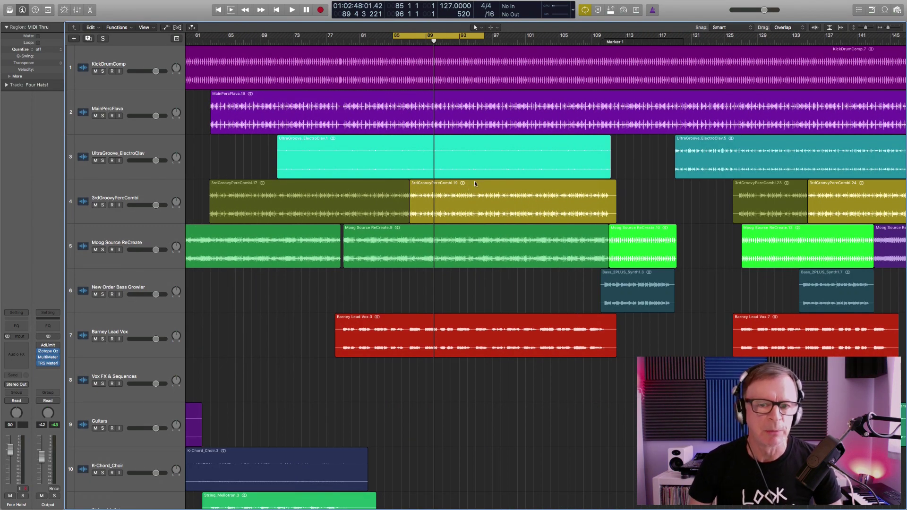
scroll(475, 183, right, 15)
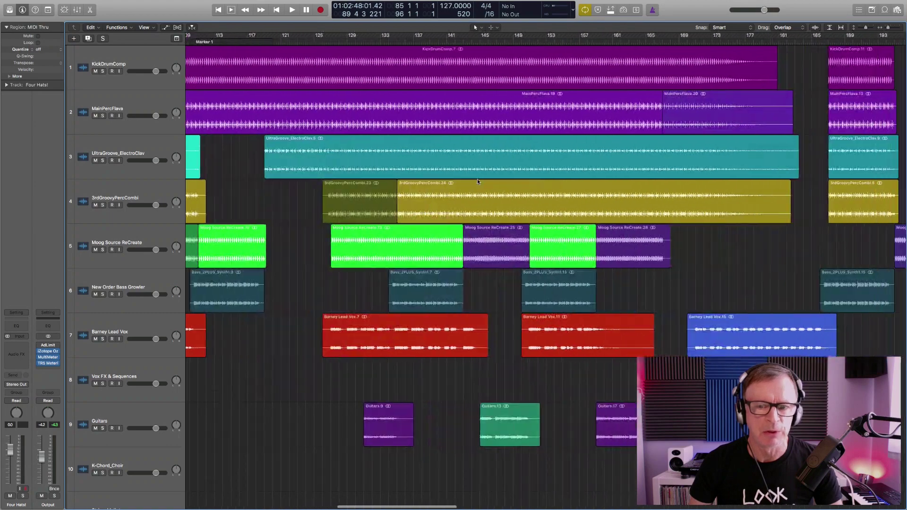
scroll(477, 179, left, 8)
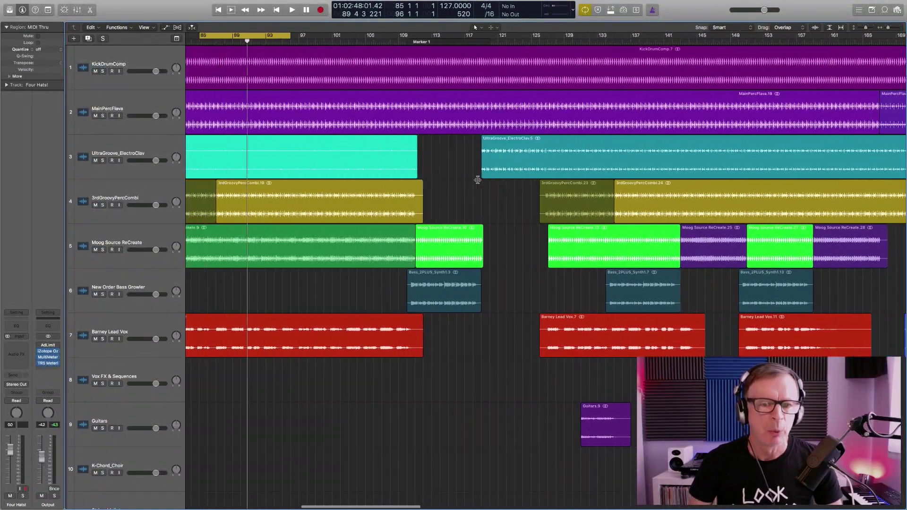
scroll(477, 179, left, 2)
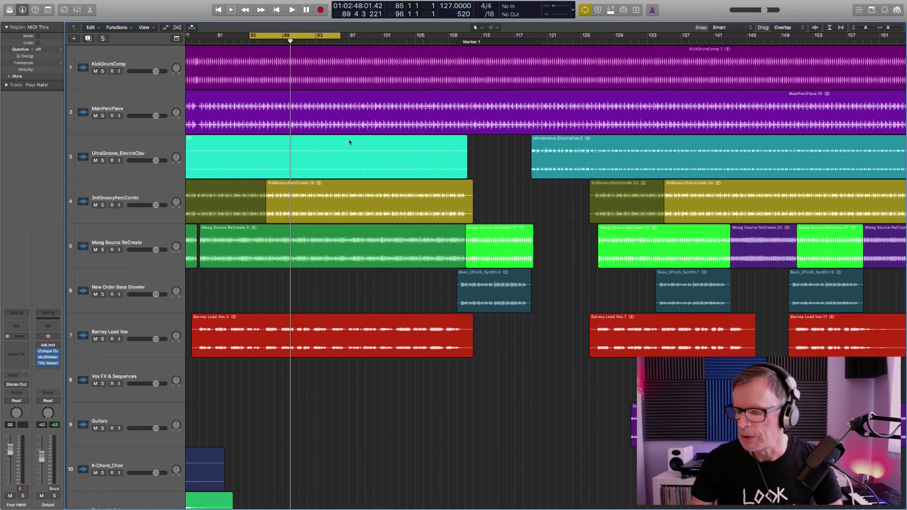
key(z)
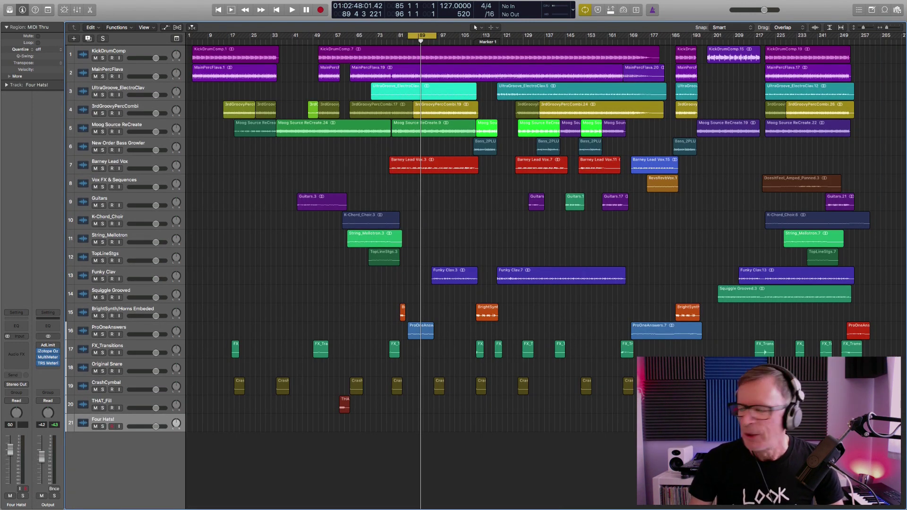
mouse_move(159, 1)
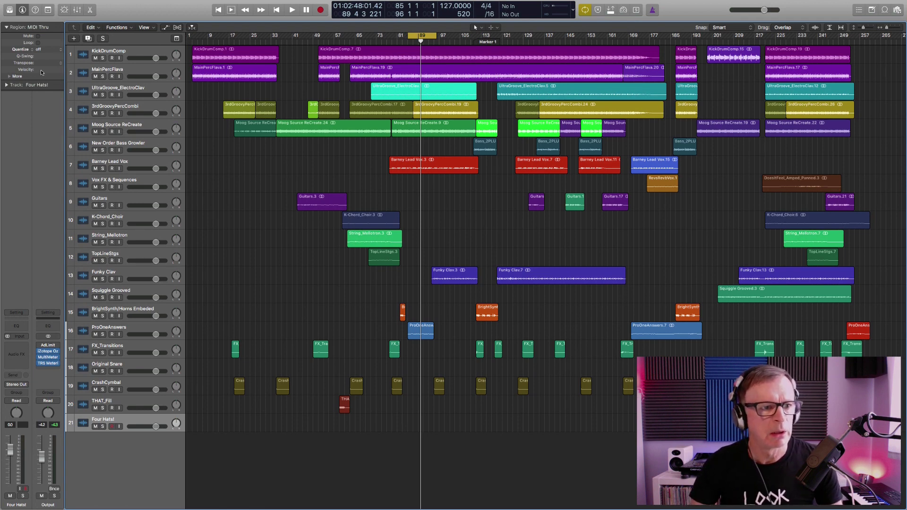
Solo the Moog Source ReCreate track and play it from bar 30 and from about bar 35.
click(131, 125)
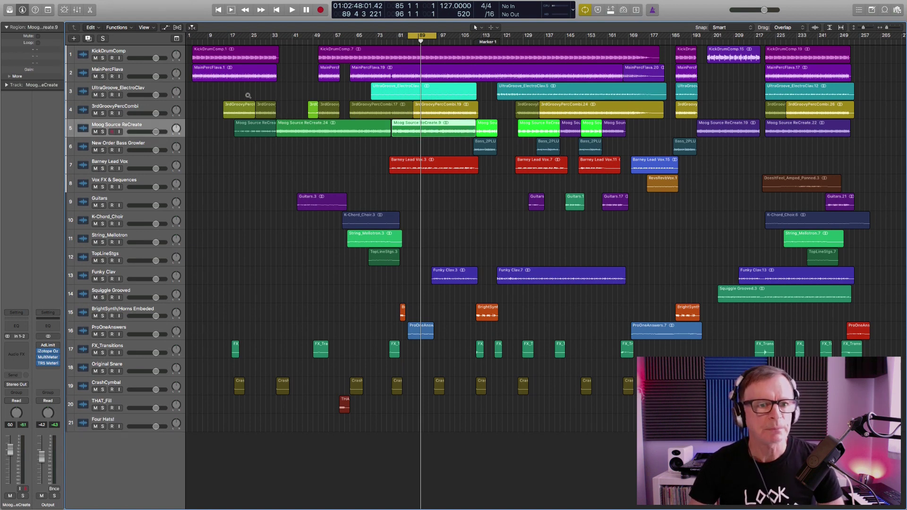
drag(249, 94, 367, 141)
key(space)
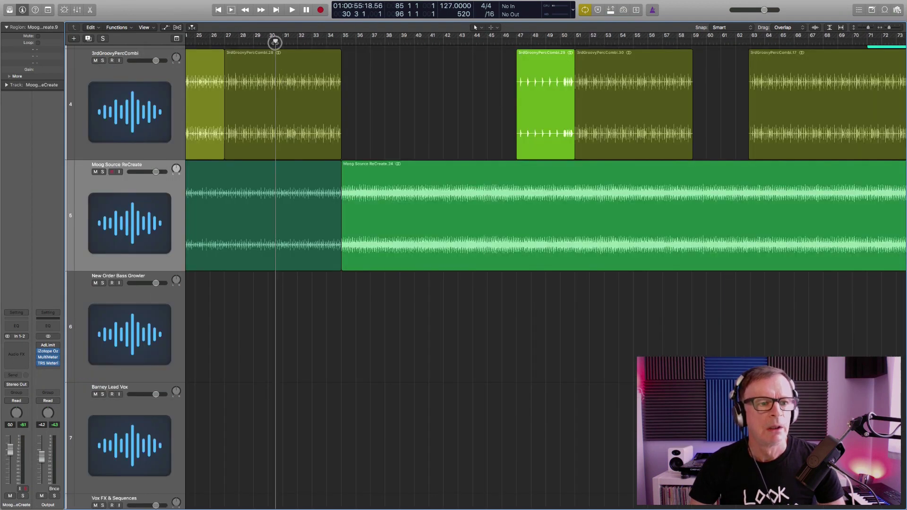
key(s)
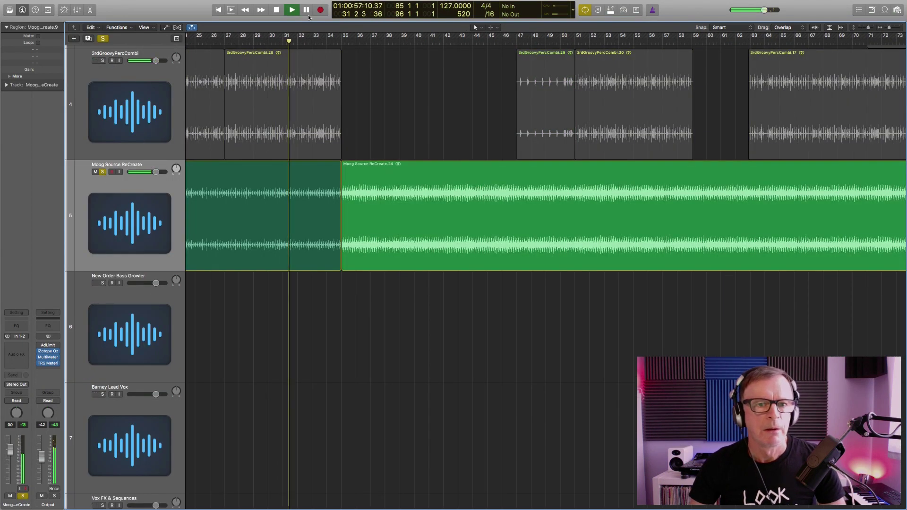
click(351, 41)
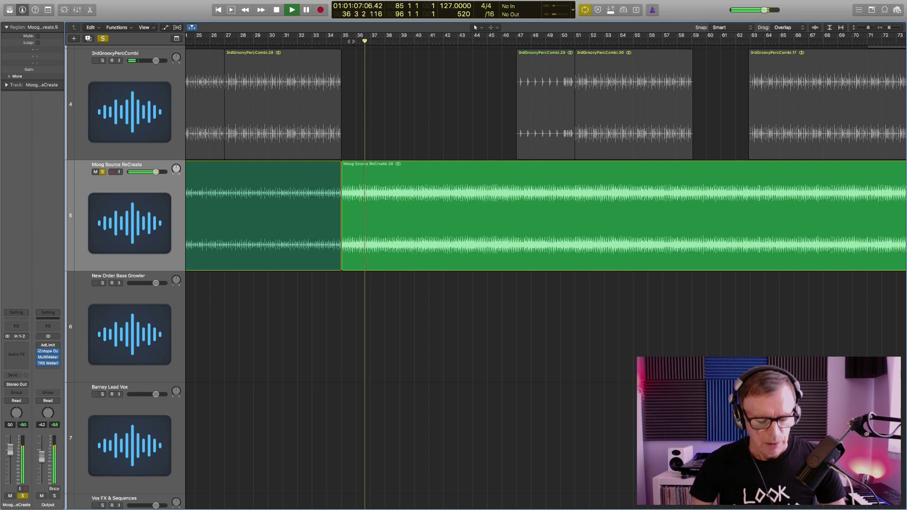
Examine the soloed Moog Source ReCreate regions further along, up to about bar 131, and stop playback.
scroll(484, 191, right, 5)
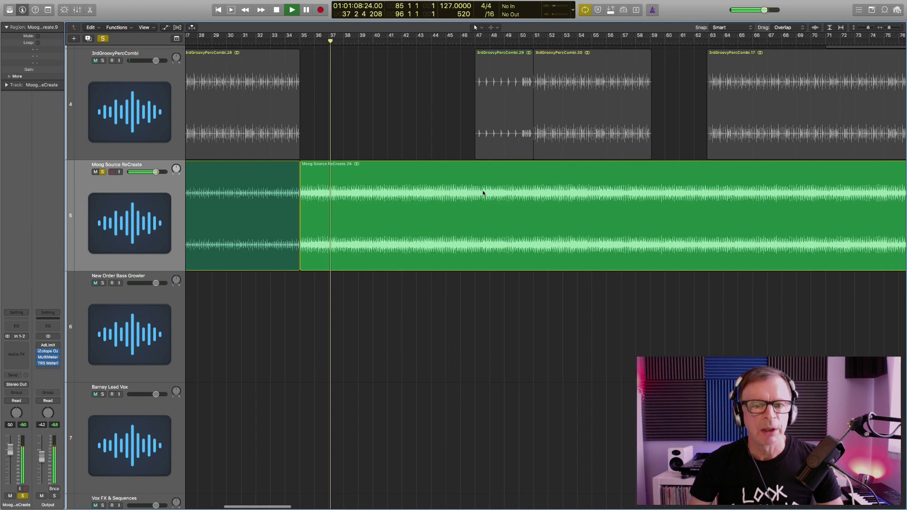
scroll(482, 192, right, 15)
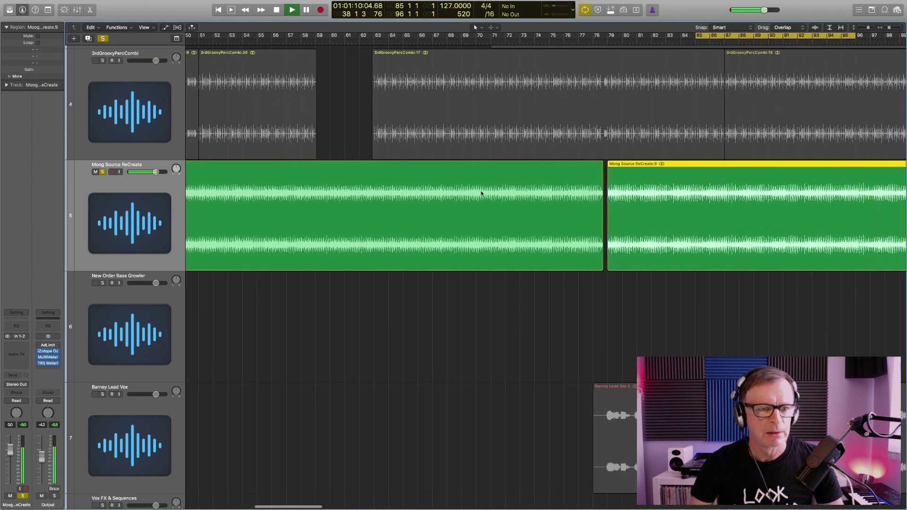
scroll(482, 192, down, 5)
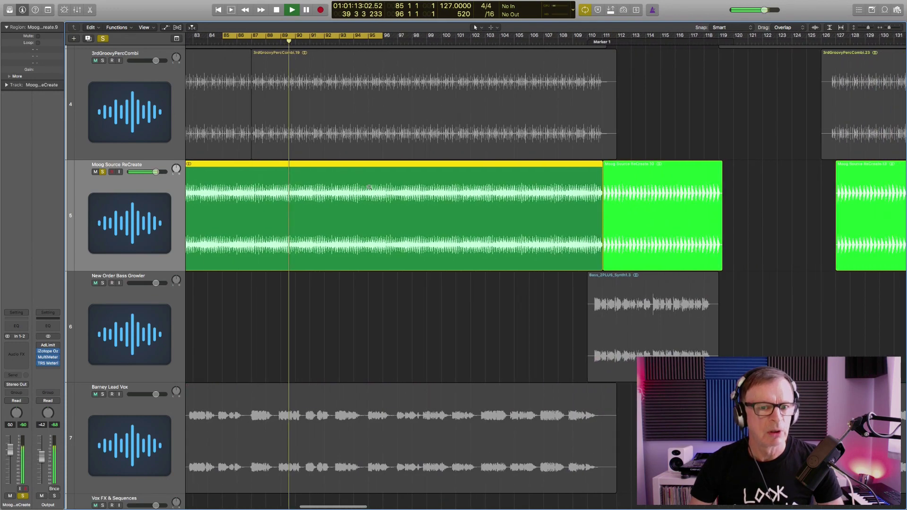
ctrl+alt+click(369, 187)
key(space)
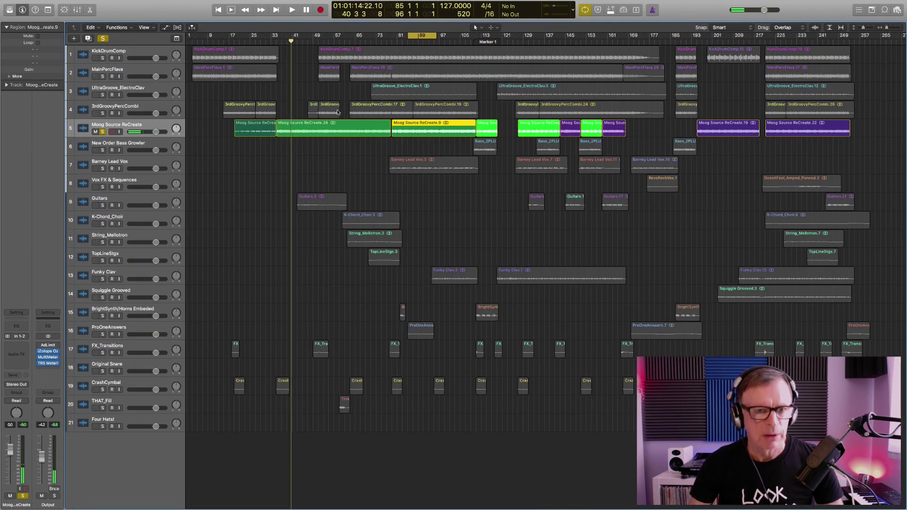
Compare all Moog Source ReCreate regions across the arrangement close up and clear the track's solo.
drag(228, 107, 796, 149)
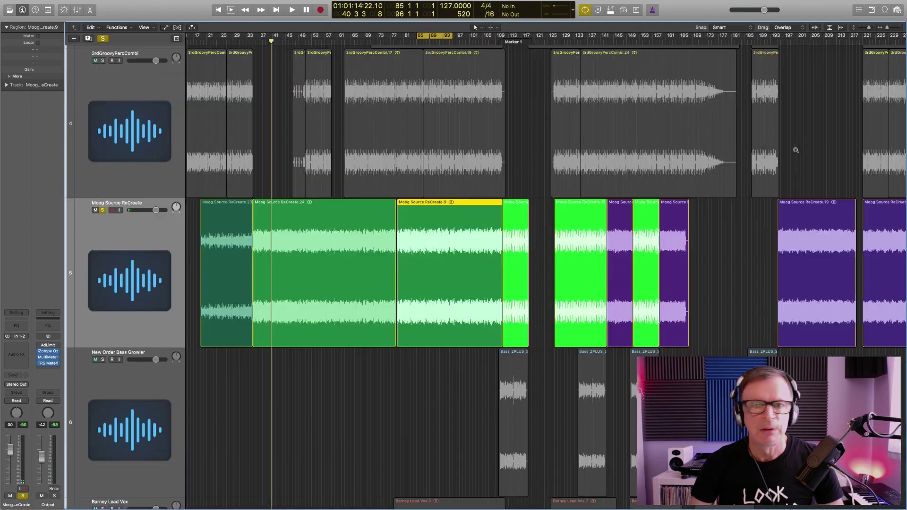
scroll(464, 175, left, 3)
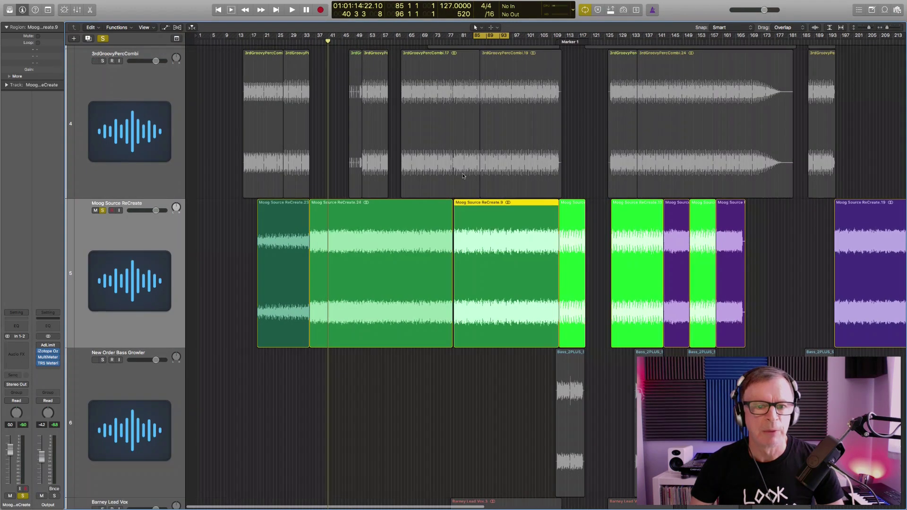
scroll(462, 176, right, 5)
scroll(464, 176, right, 5)
scroll(453, 175, left, 6)
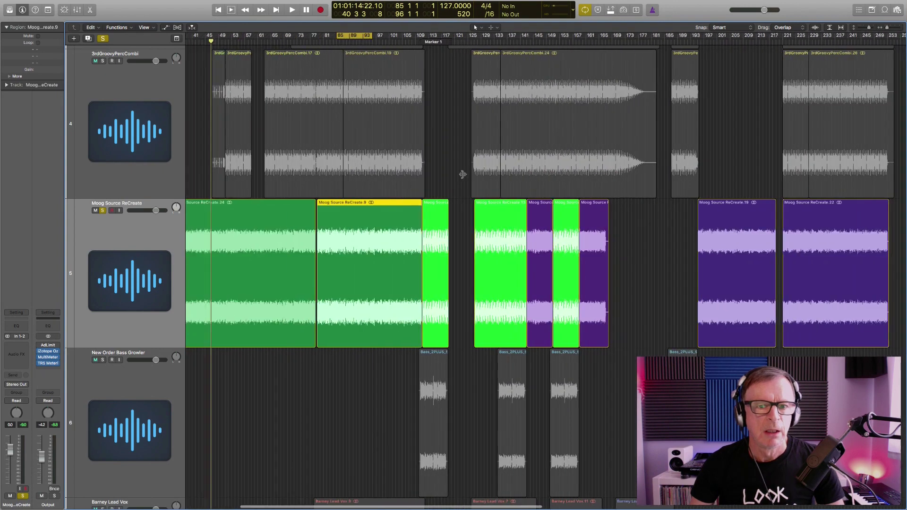
ctrl+alt+click(453, 173)
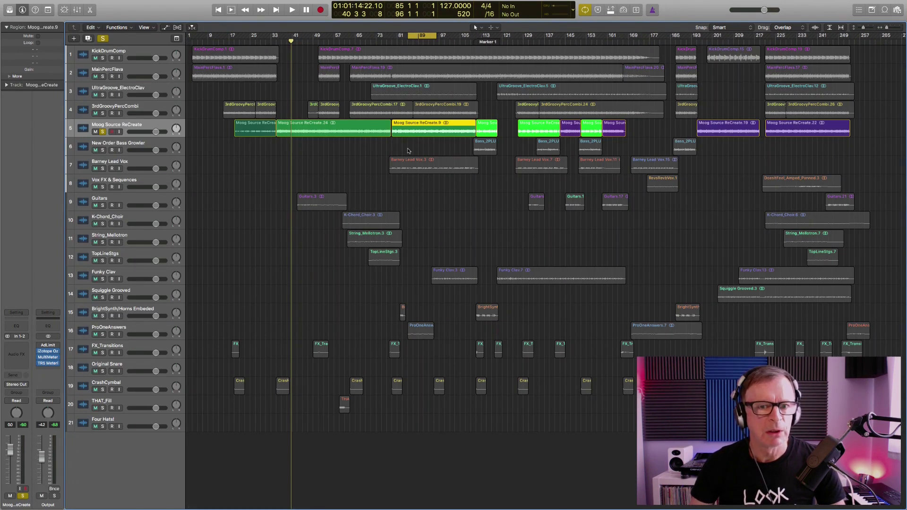
click(103, 38)
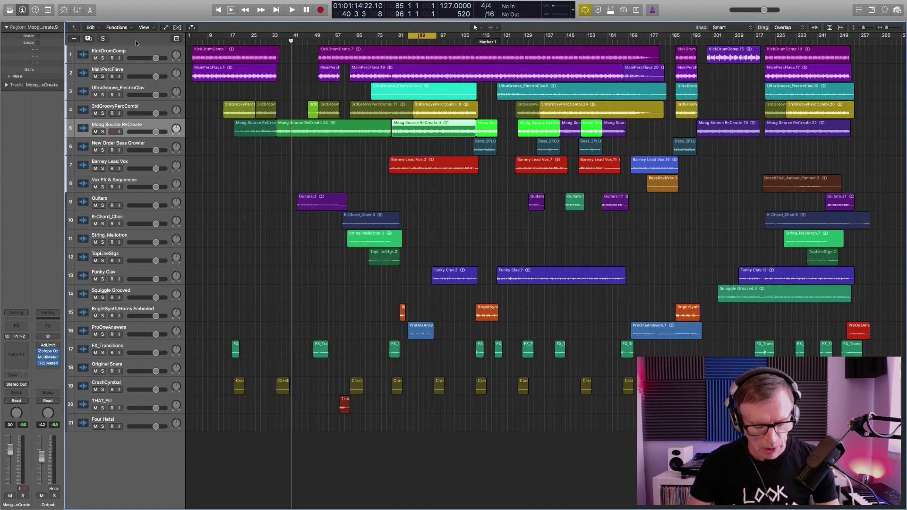
Switch to Preview to show the annotated image of the remix arrangement.
key(super+Tab)
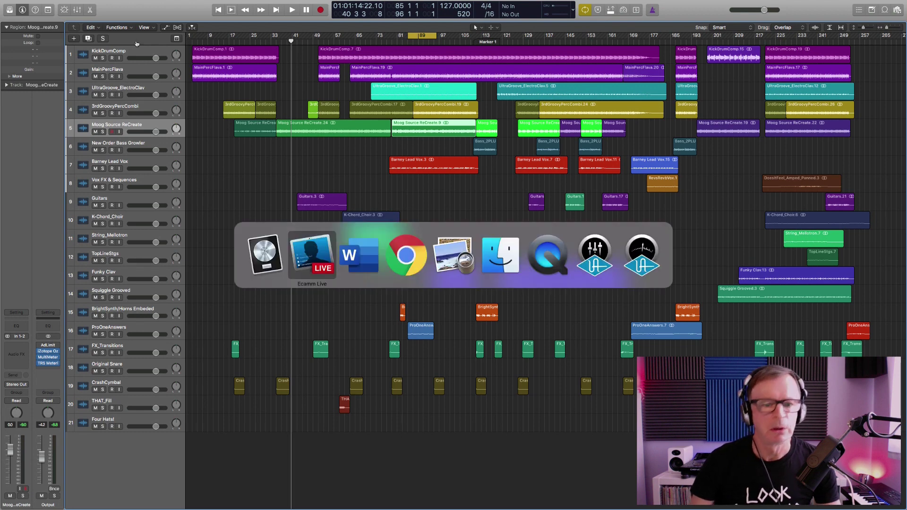
key(super+Tab)
key(super+Tab)
key(super+Tab)
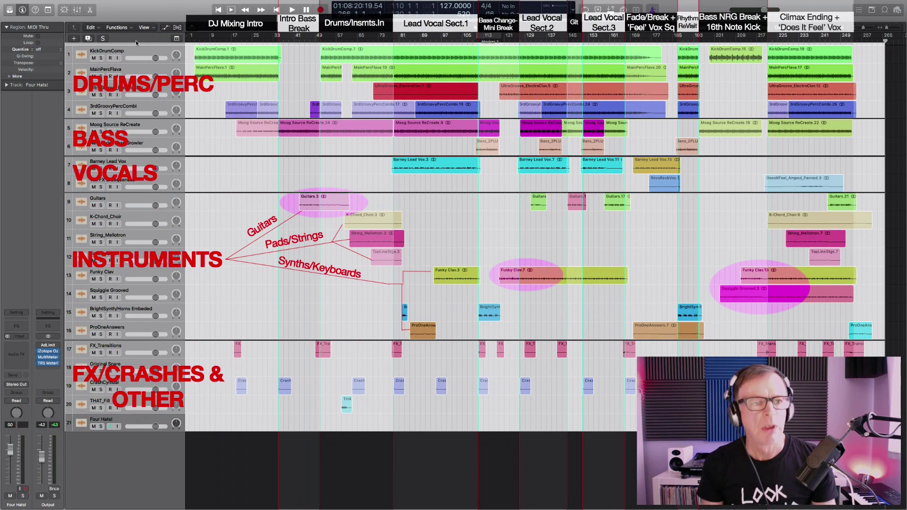
Switch back to the Logic Pro remix project, solo the KickDrumComp track and play it from near the start of the intro.
key(super+Tab)
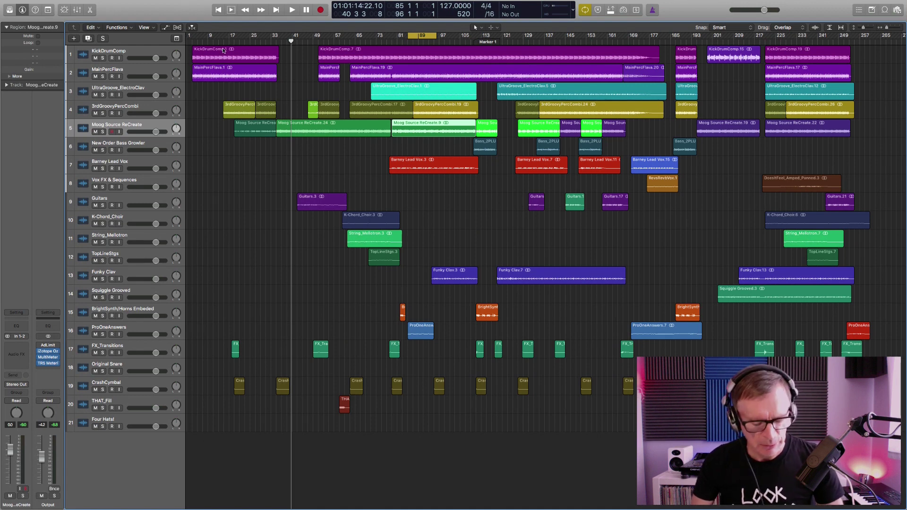
click(102, 57)
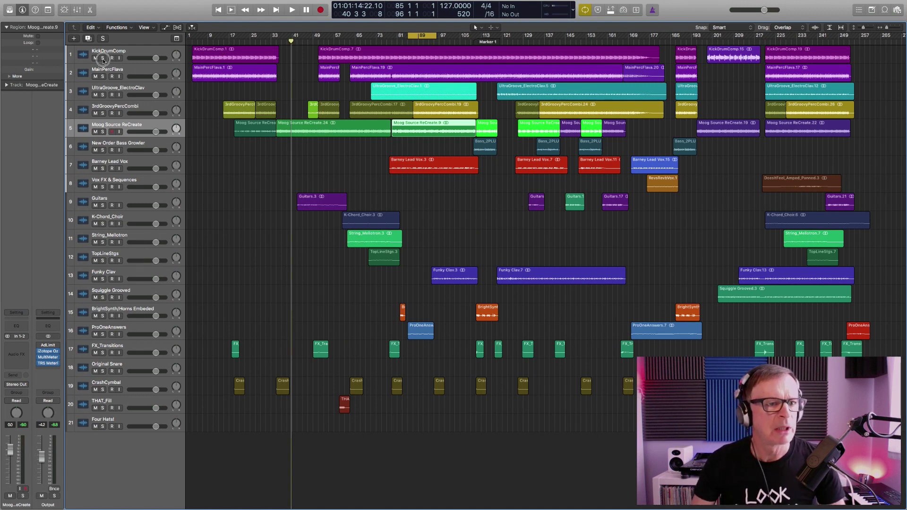
click(214, 41)
key(space)
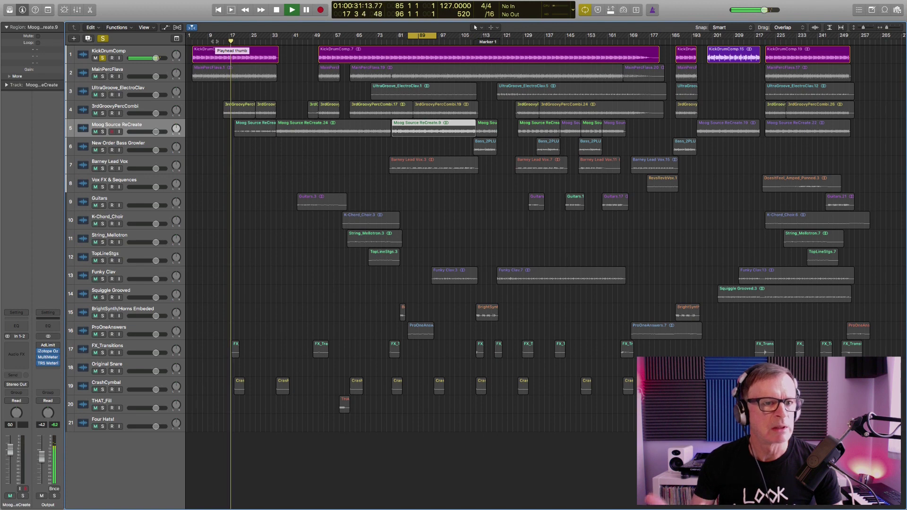
key(space)
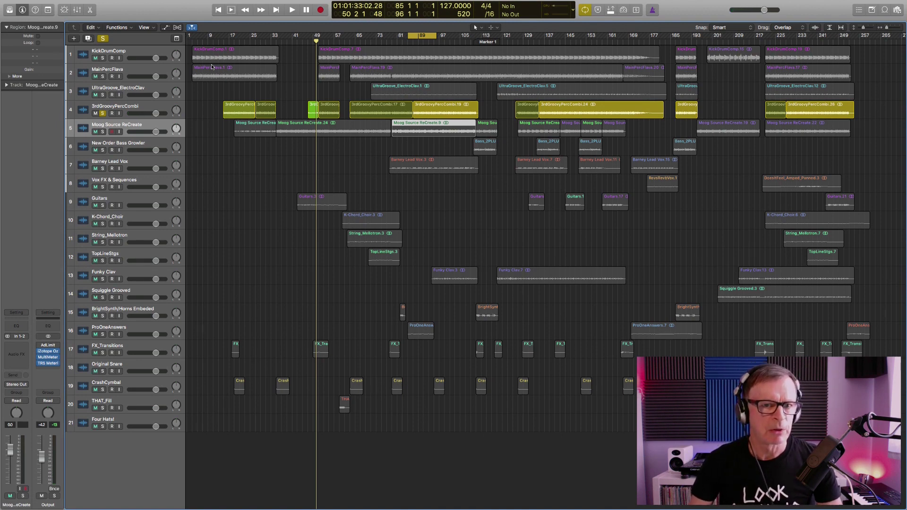
Add the KickDrumComp, MainPercFlava and UltraGroove_ElectroClav tracks to the solo alongside 3rdGroovyPercCombi.
click(103, 58)
click(103, 76)
click(103, 95)
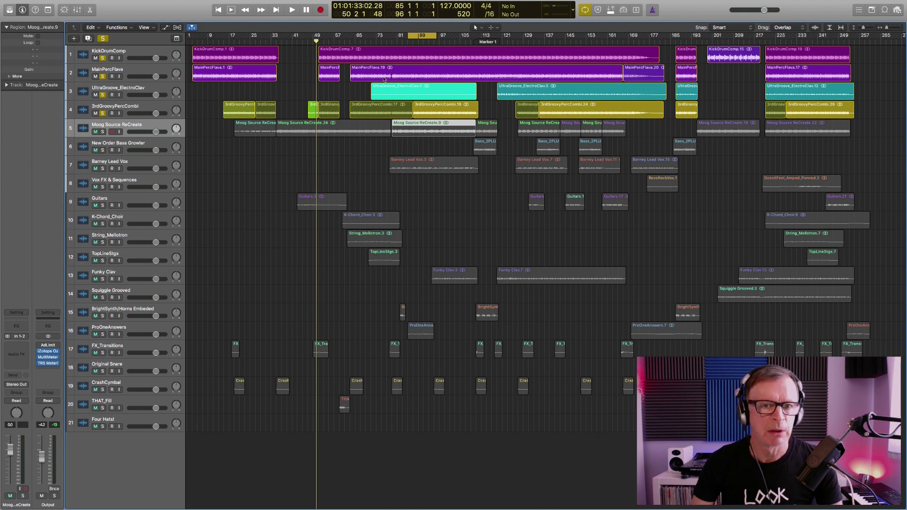
Start playback from about bar 60 and clear the solo on every drum track except KickDrumComp.
double_click(345, 42)
click(102, 76)
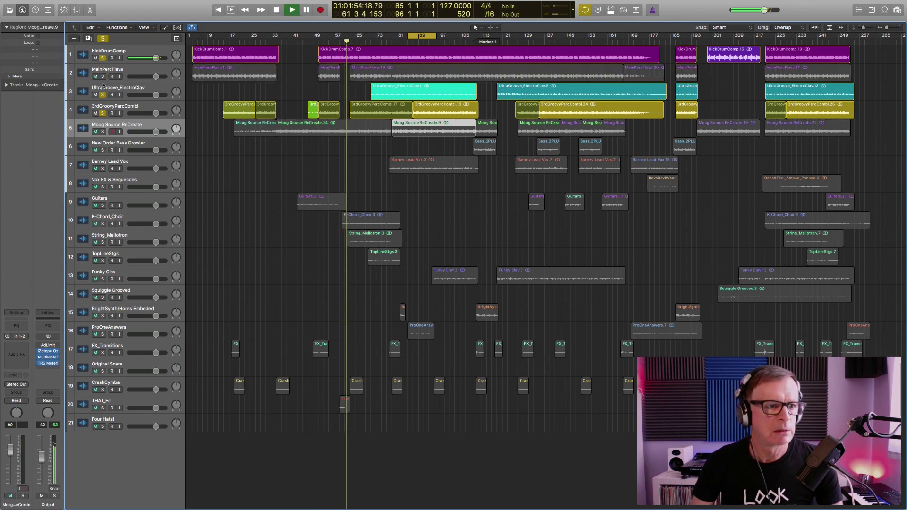
click(102, 94)
click(102, 112)
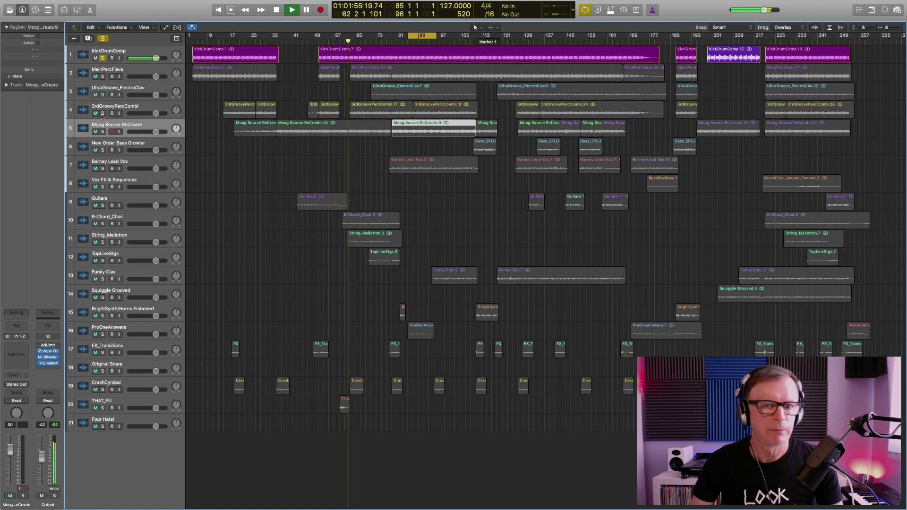
Bring MainPercFlava, UltraGroove_ElectroClav and 3rdGroovyPercCombi into the solo one after another during playback, and stop at about bar 79.
click(103, 76)
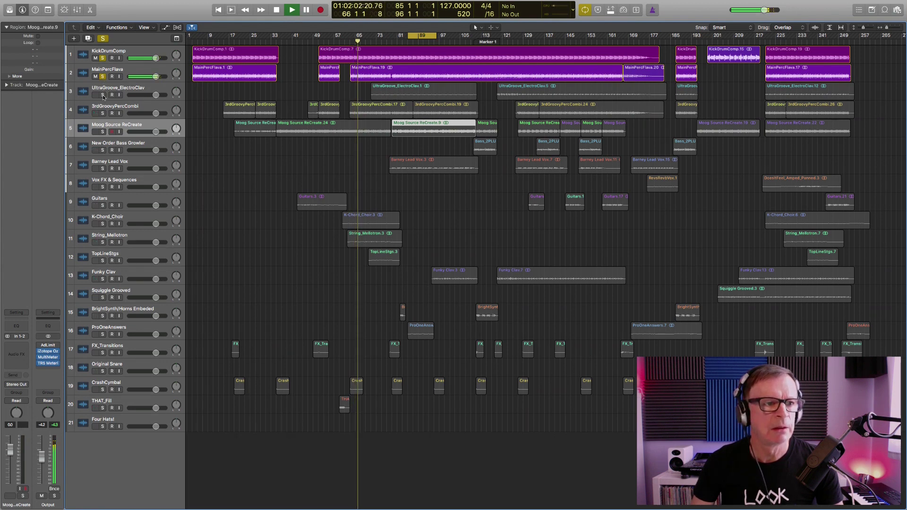
click(102, 95)
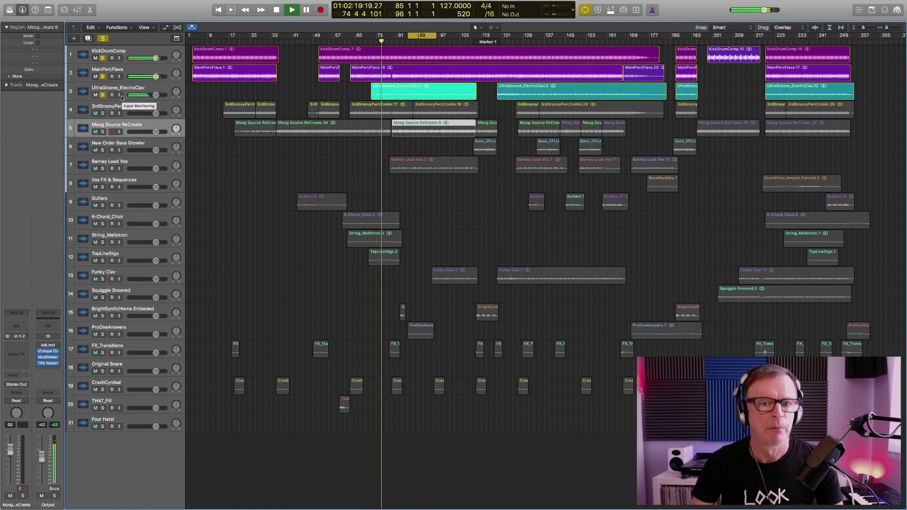
click(103, 114)
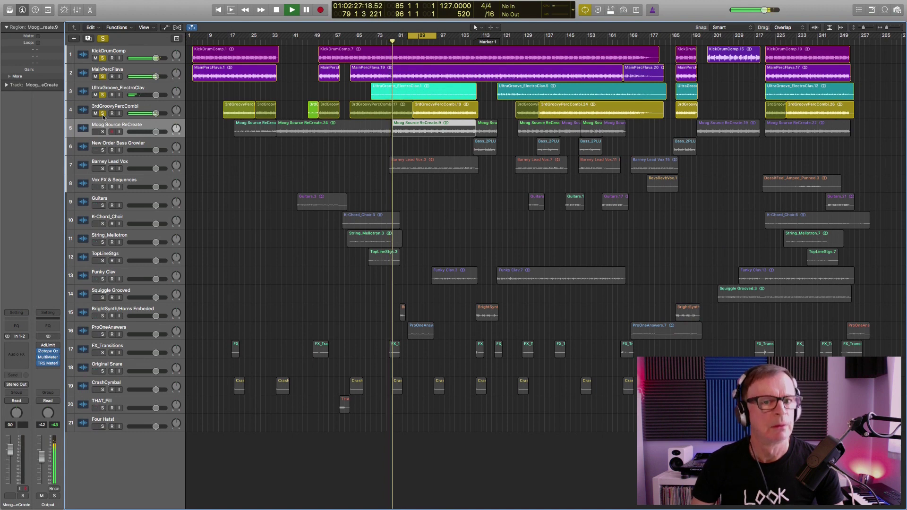
key(space)
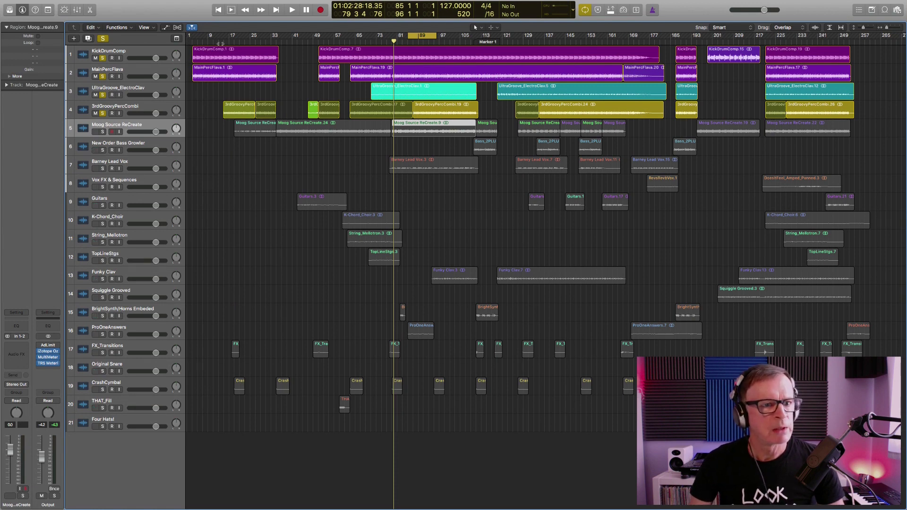
Turn off the cycle range and all drum track solos, and play the full arrangement from bar 17.
click(422, 36)
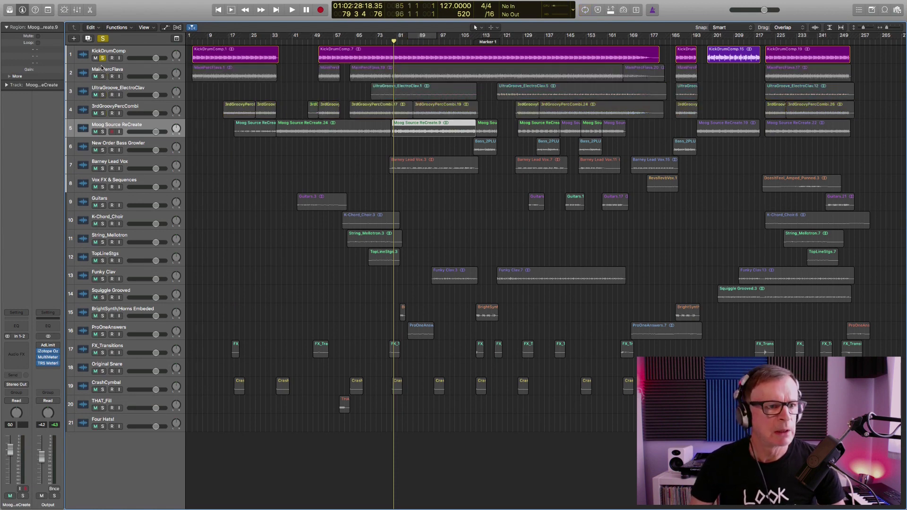
alt+click(102, 58)
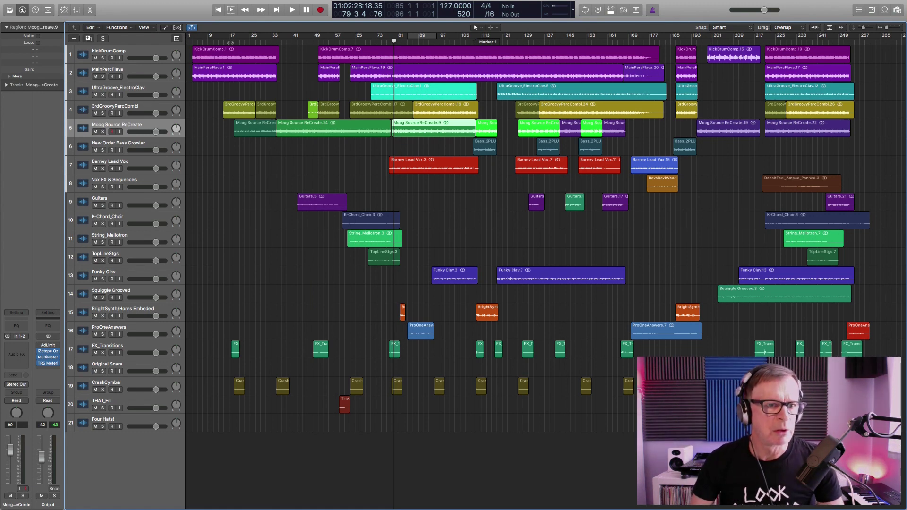
click(231, 38)
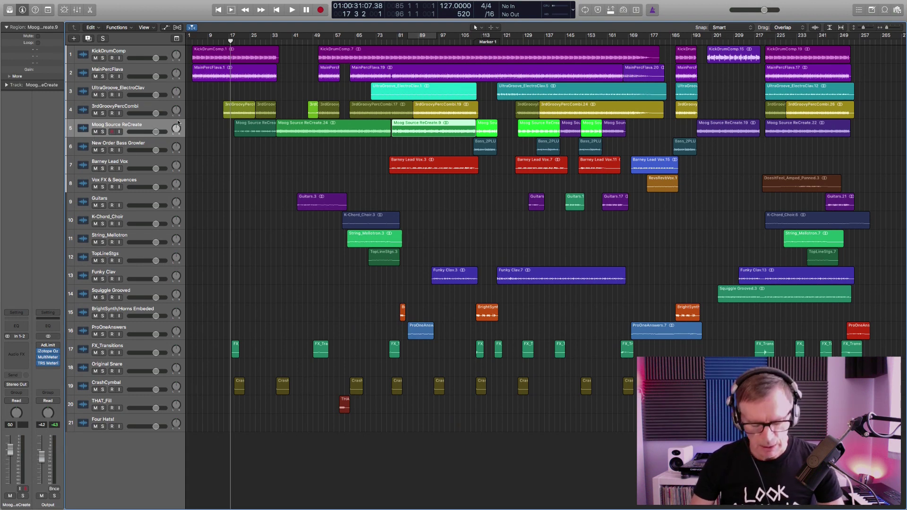
key(space)
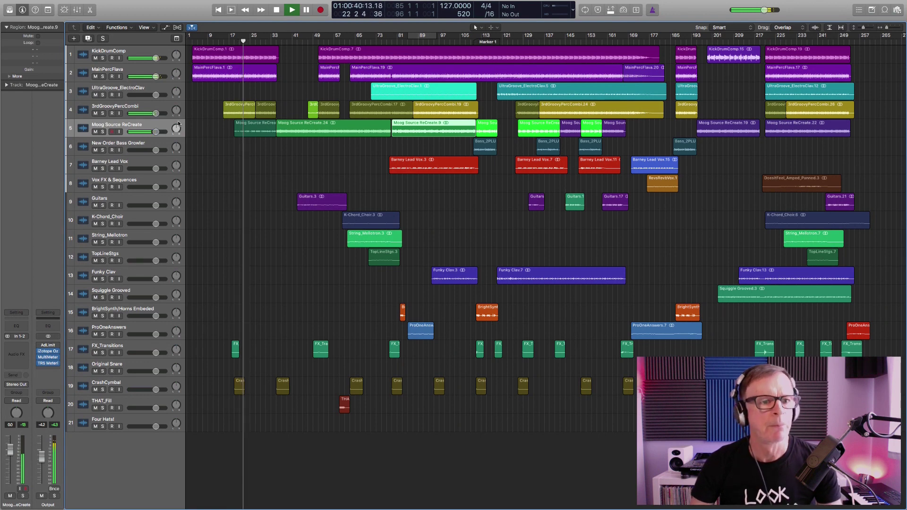
Listen to Moog Source ReCreate soloed up to the intro bass break, and return to the full mix before stopping at about bar 37.
click(102, 132)
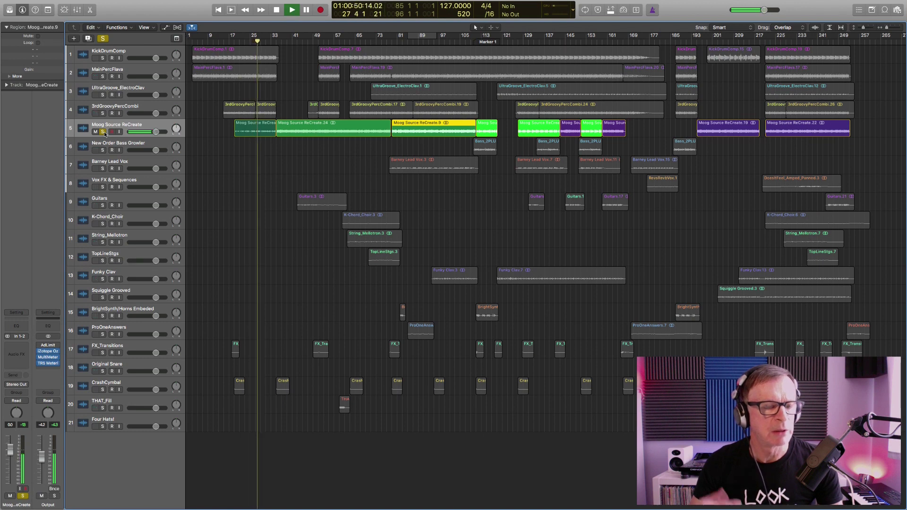
key(space)
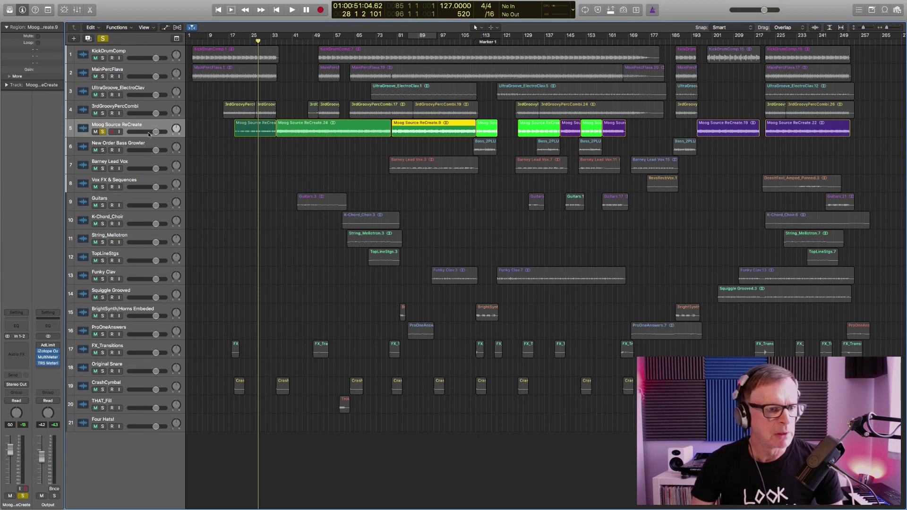
key(space)
click(103, 131)
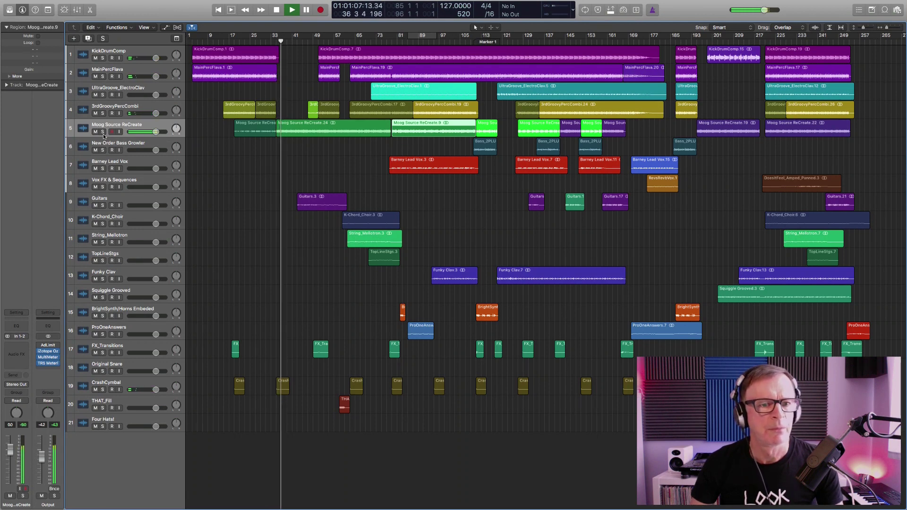
key(space)
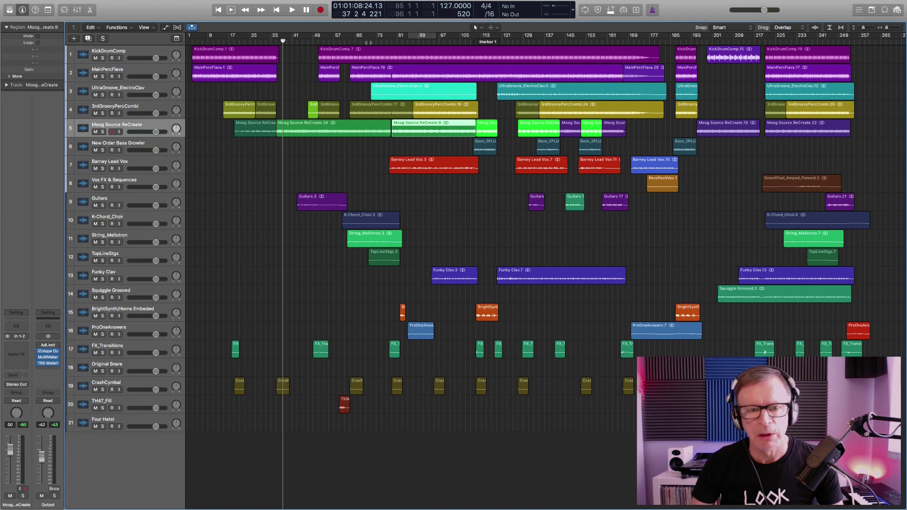
Play from about bar 71, solo Moog Source ReCreate and Barney Lead Vox, and examine their first vocal section regions close up.
click(373, 39)
key(space)
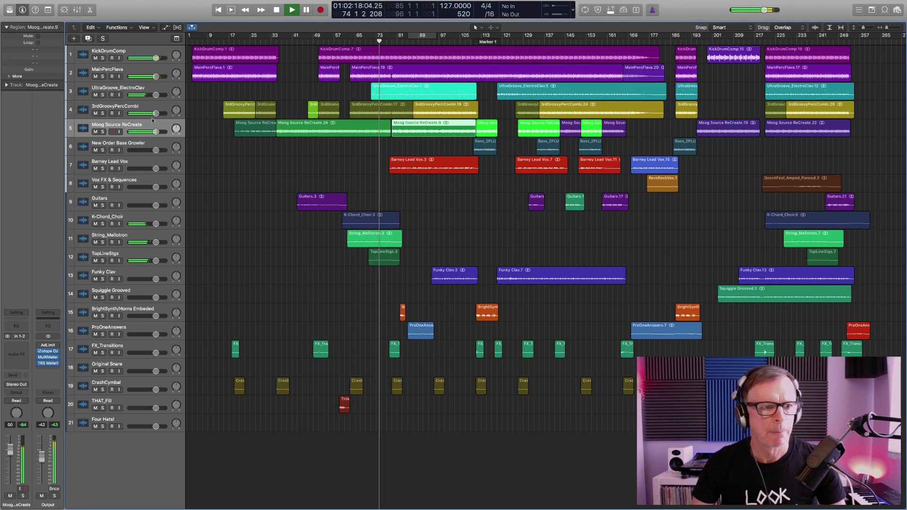
click(103, 132)
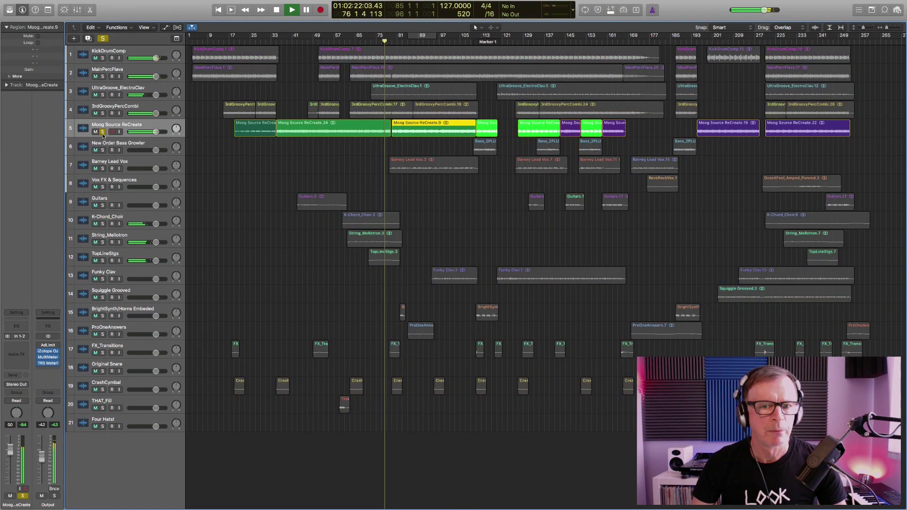
click(103, 169)
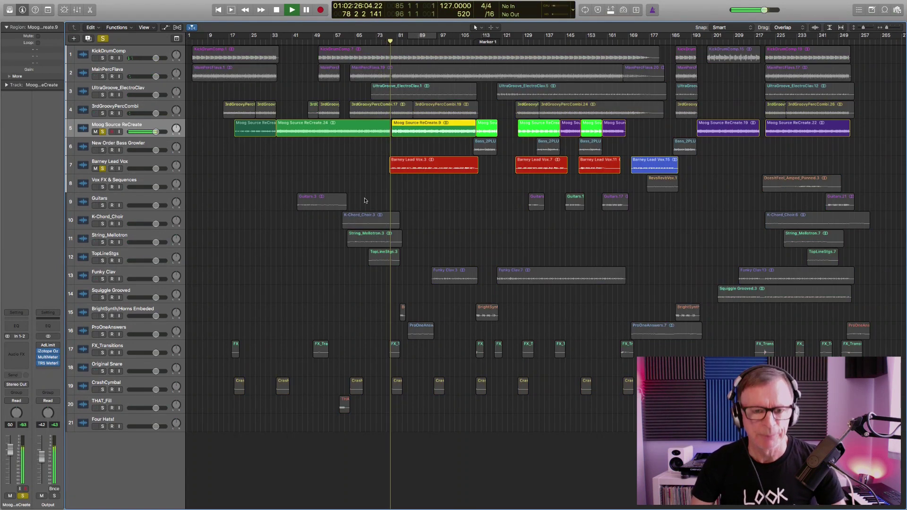
drag(396, 155, 532, 195)
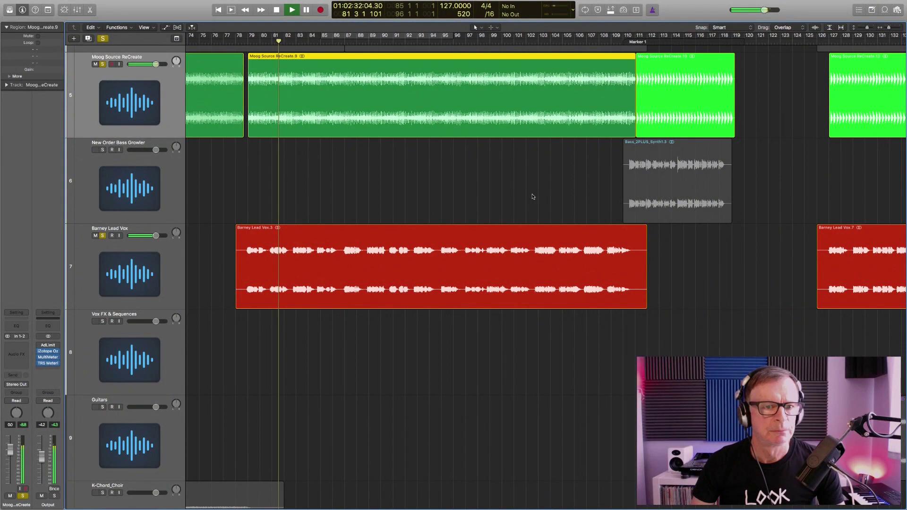
key(space)
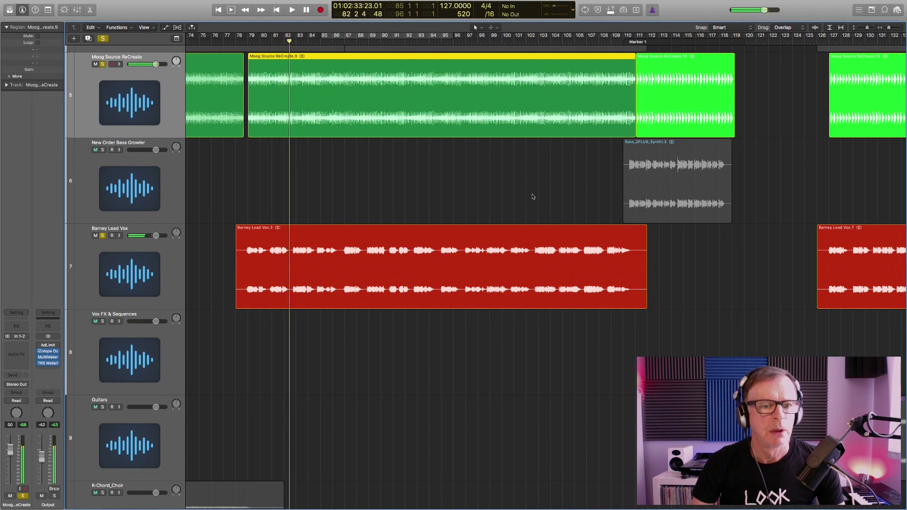
Set a cycle range over bars 109 to 121 and place the playhead at bar 104, leaving cycling off.
ctrl+alt+click(493, 158)
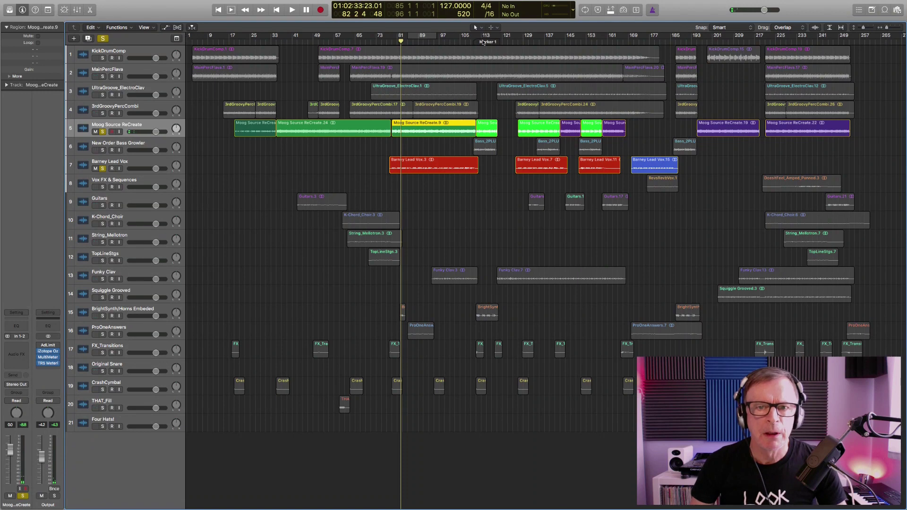
drag(469, 37, 502, 37)
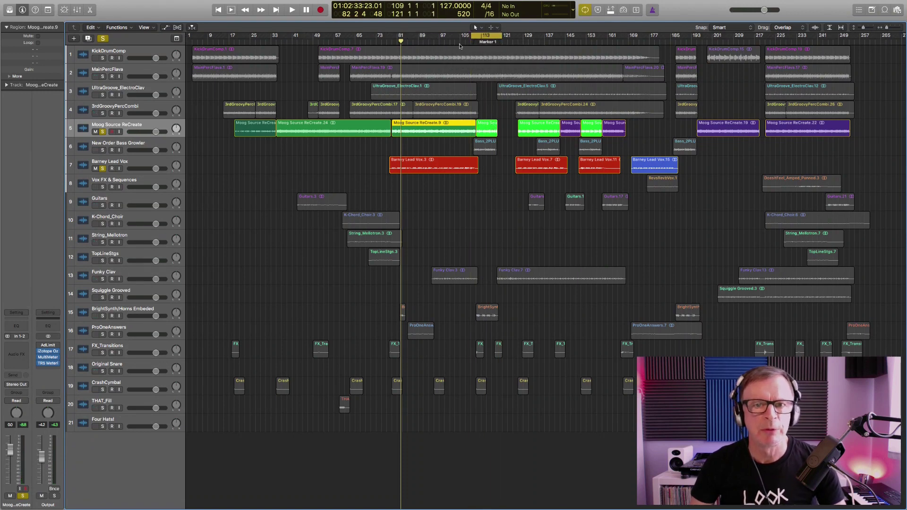
click(458, 42)
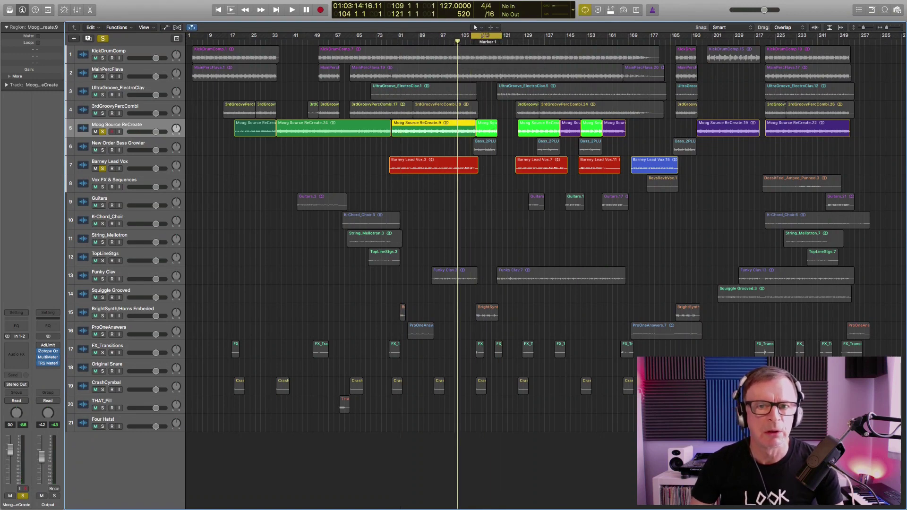
click(484, 36)
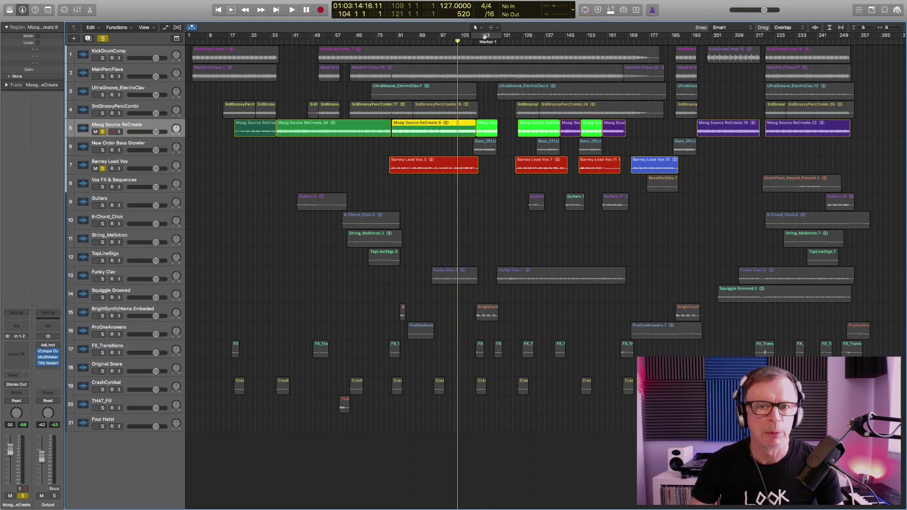
Clear all track solos and play the full arrangement from bar 104 to about bar 112.
click(103, 38)
click(104, 38)
key(space)
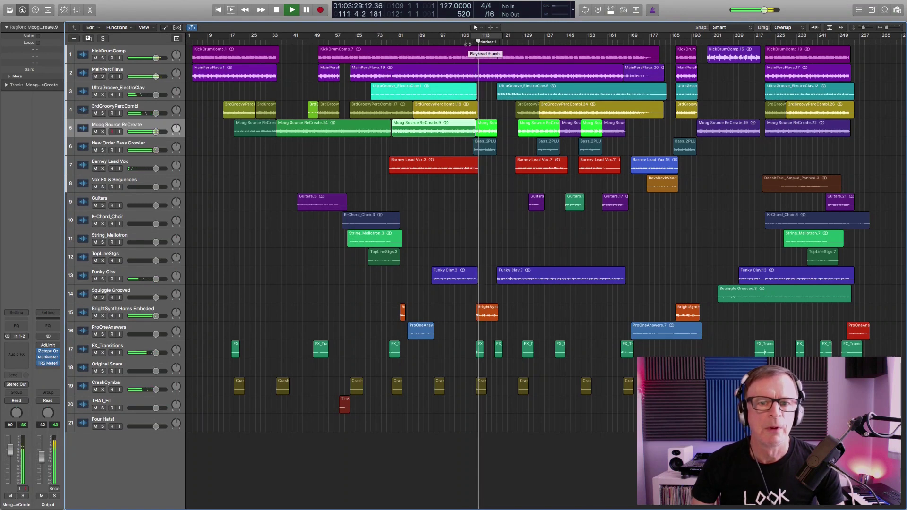
key(space)
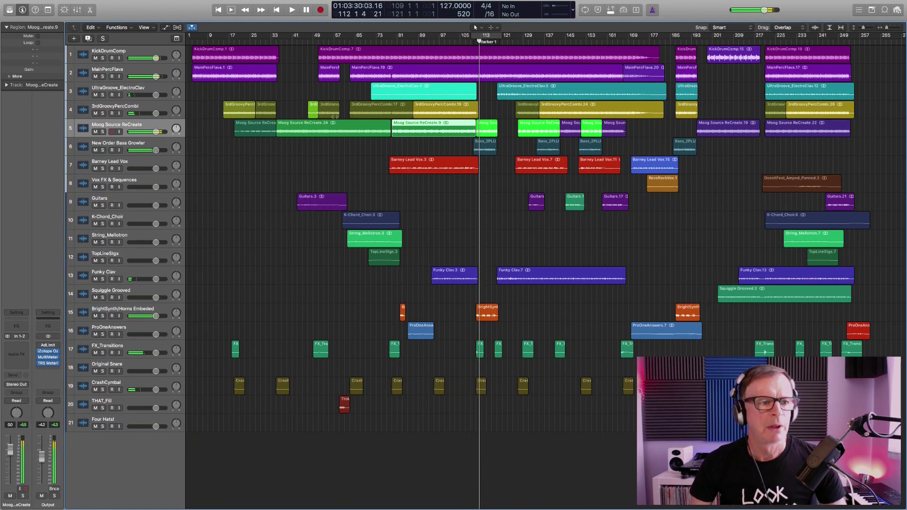
Solo the Moog Source ReCreate and New Order Bass Growler tracks and add the Barney Lead Vox.3 region to the selection.
click(103, 132)
click(103, 150)
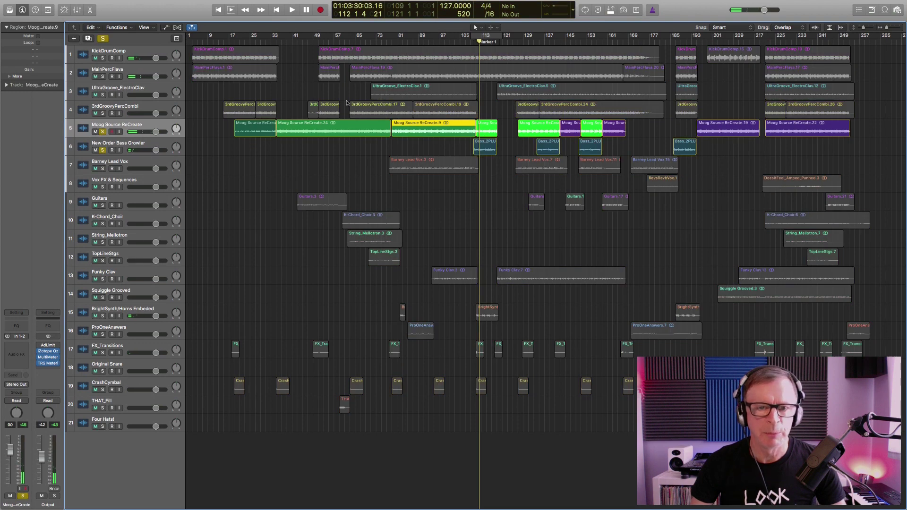
shift+click(447, 163)
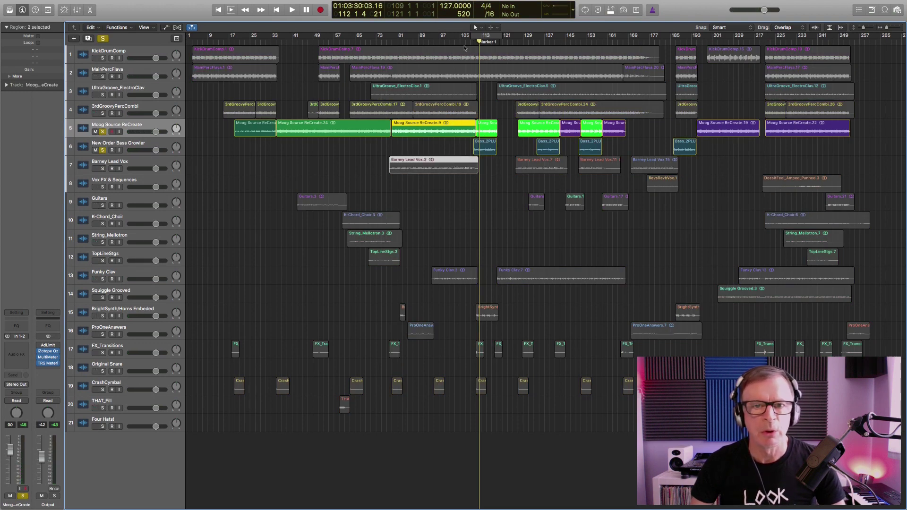
Play from bar 106 with KickDrumComp and Moog Source ReCreate soloed, deselect the vocal region and add Barney Lead Vox to the solo.
click(462, 41)
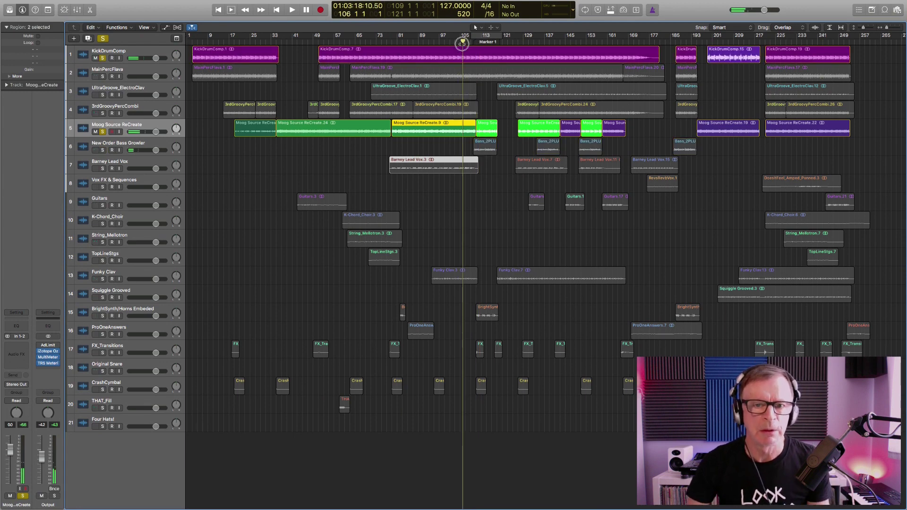
key(space)
shift+click(447, 169)
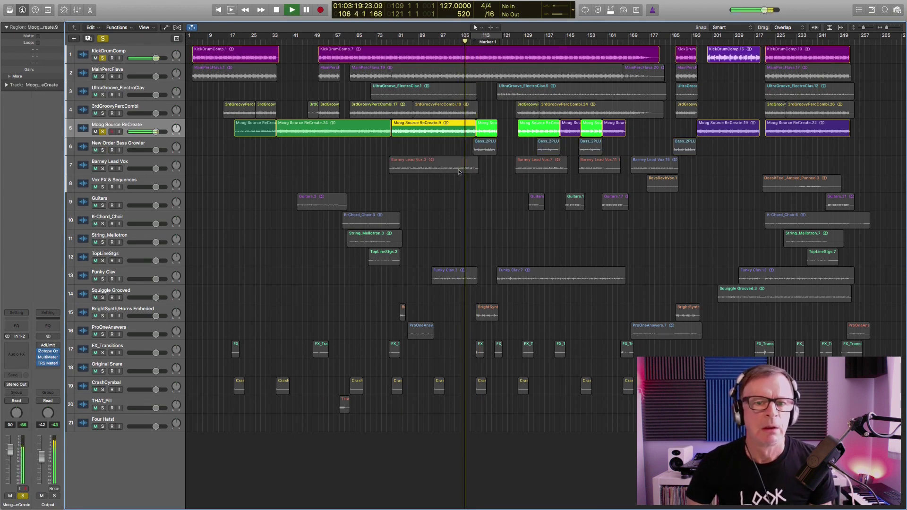
click(226, 170)
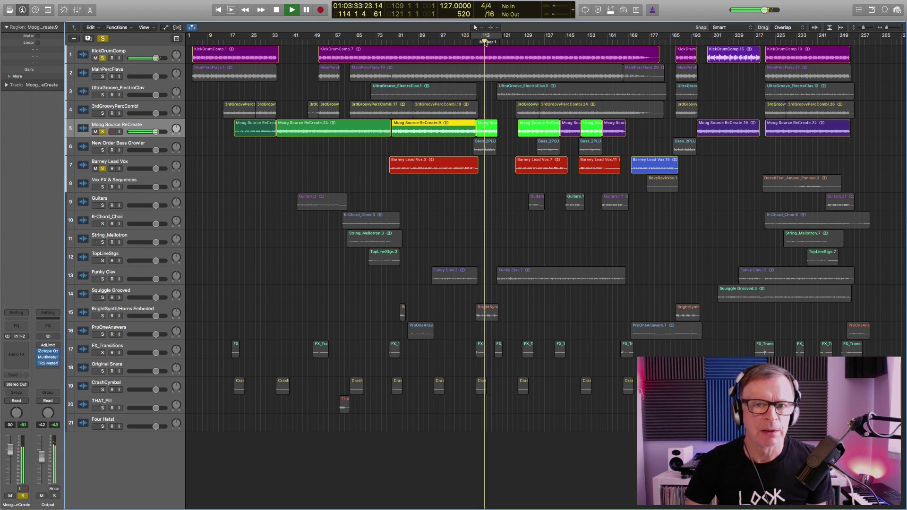
Replay from about bar 106, removing Barney Lead Vox and KickDrumComp from the solo so only Moog Source ReCreate plays, and stop at bar 114.
key(space)
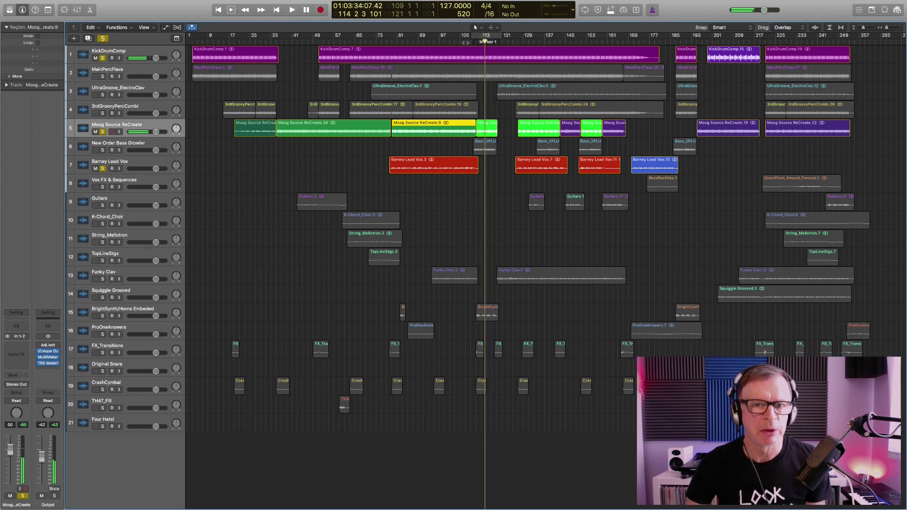
key(space)
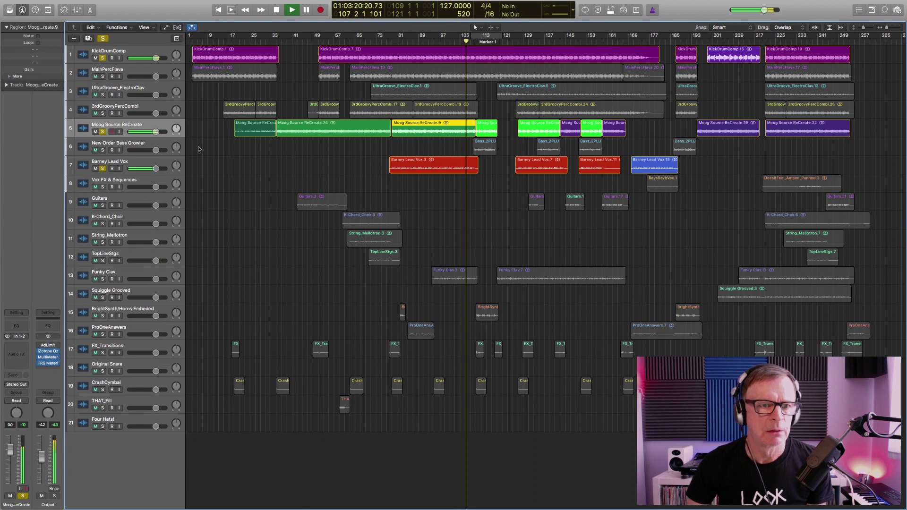
click(102, 169)
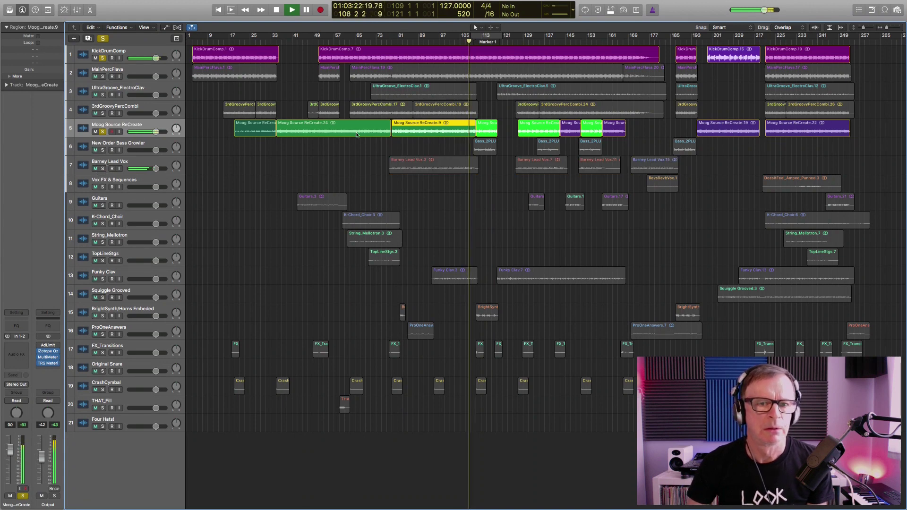
click(103, 57)
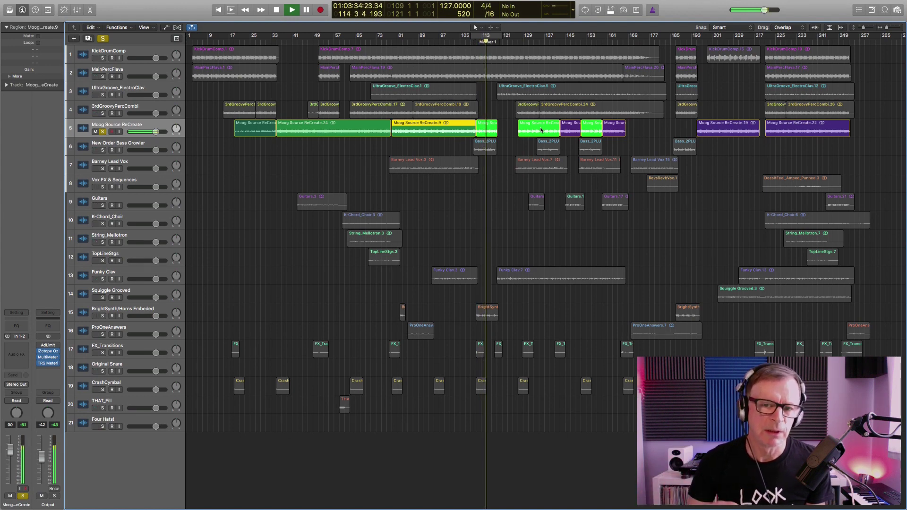
key(space)
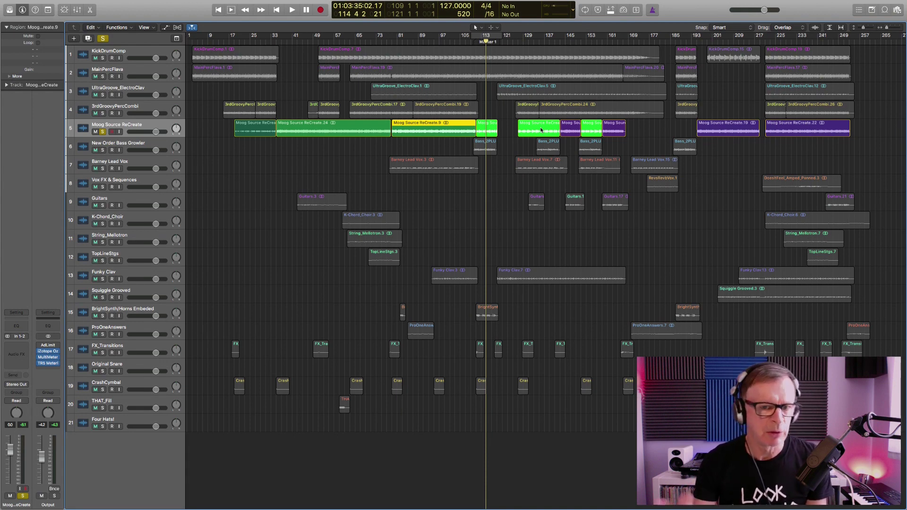
Add the Bass_2PLUS_Synth1.3 region to the selection and play from about bar 106 with New Order Bass Growler added to the solo.
shift+click(482, 149)
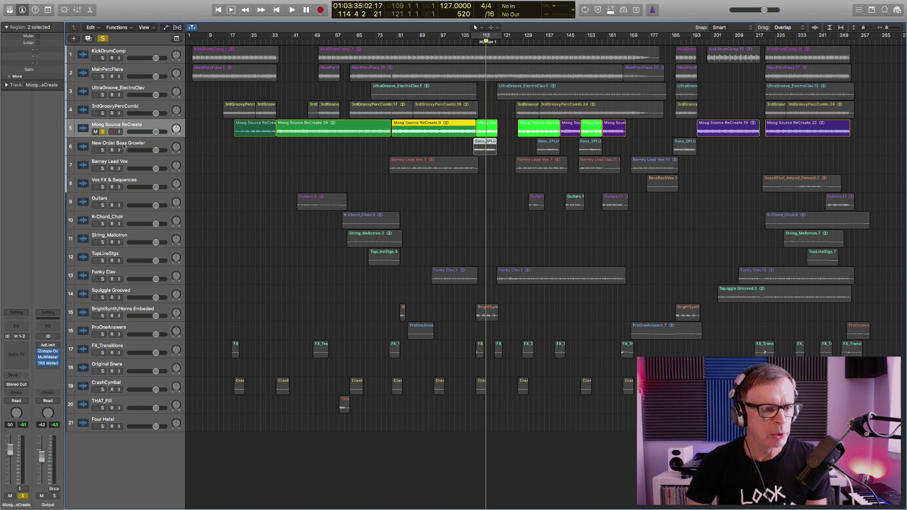
click(465, 37)
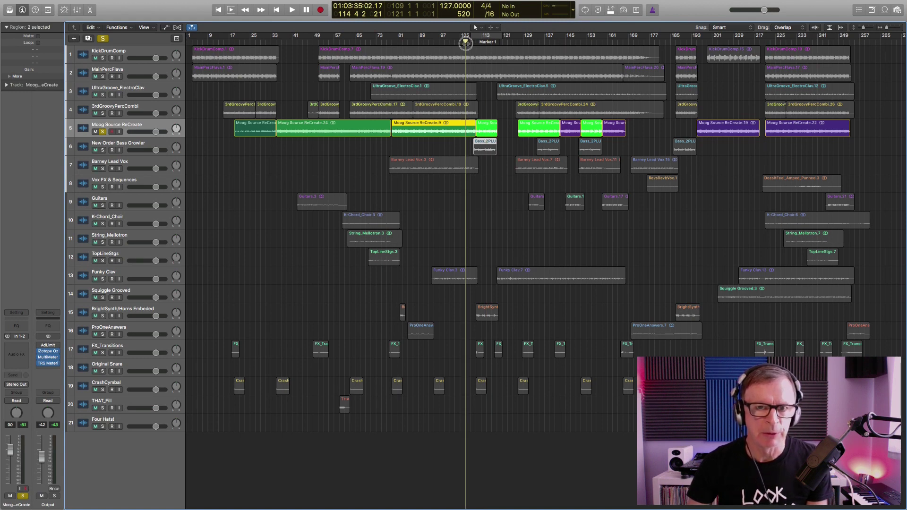
key(space)
click(103, 150)
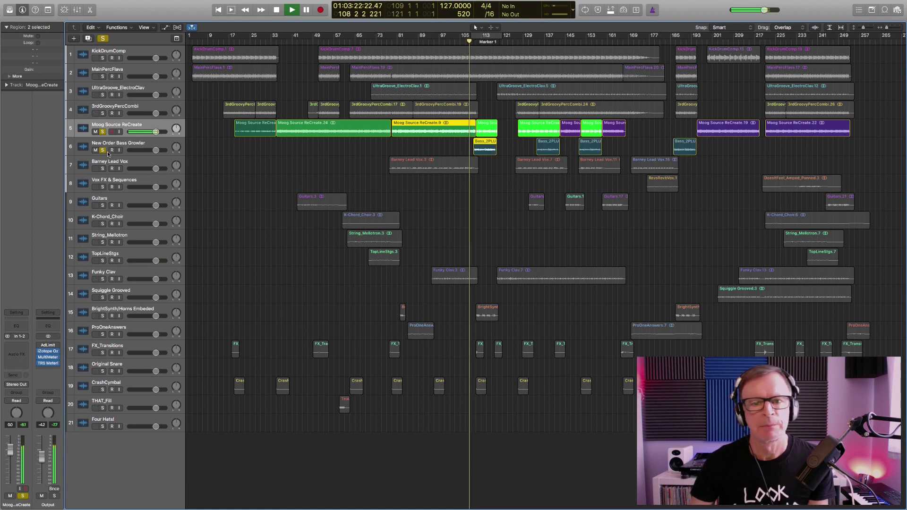
Examine the Moog Source ReCreate and Bass Growler regions during playback, add KickDrumComp to the solo, then stop at bar 118 and deselect the regions.
drag(453, 111, 528, 189)
scroll(571, 200, right, 3)
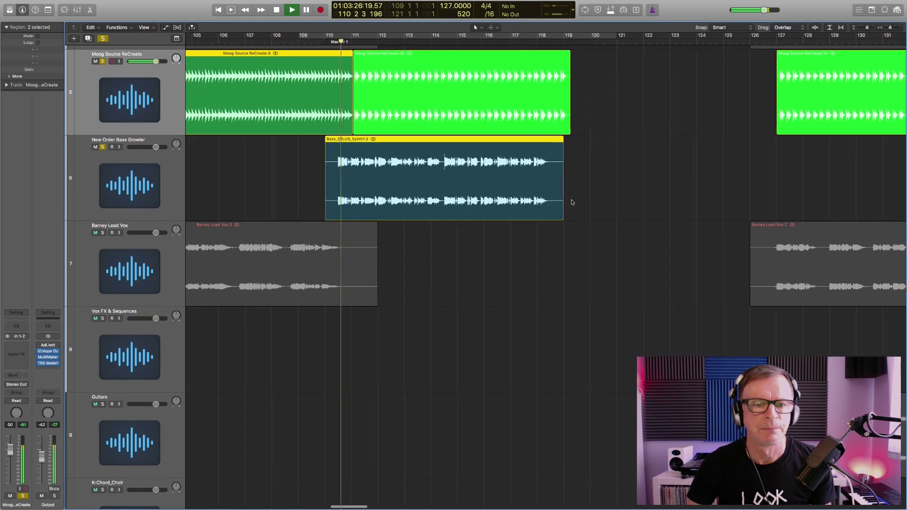
scroll(572, 200, up, 1)
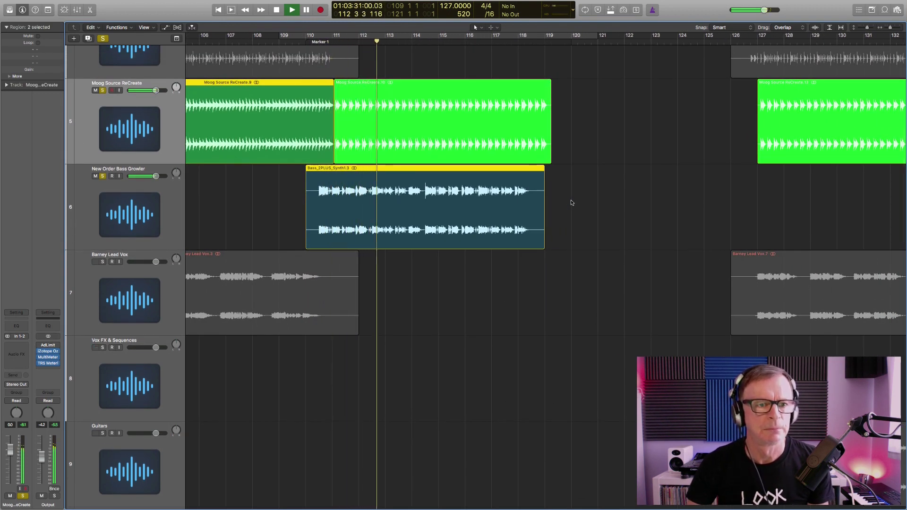
scroll(499, 196, up, 1)
scroll(499, 195, up, 5)
scroll(499, 195, down, 3)
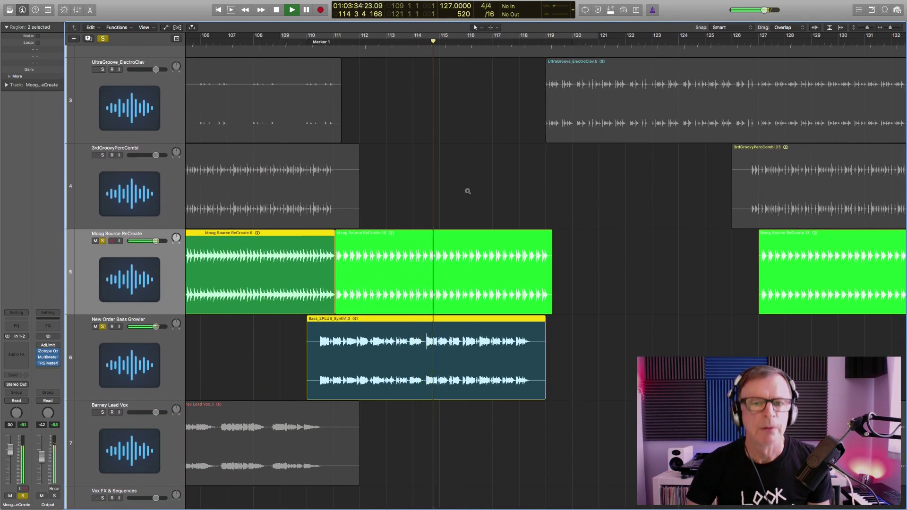
key(z)
click(102, 58)
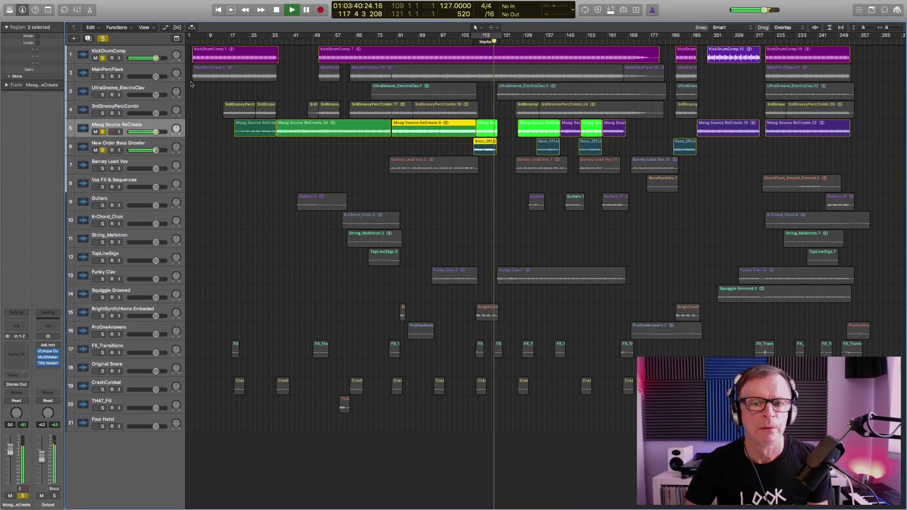
key(space)
click(505, 143)
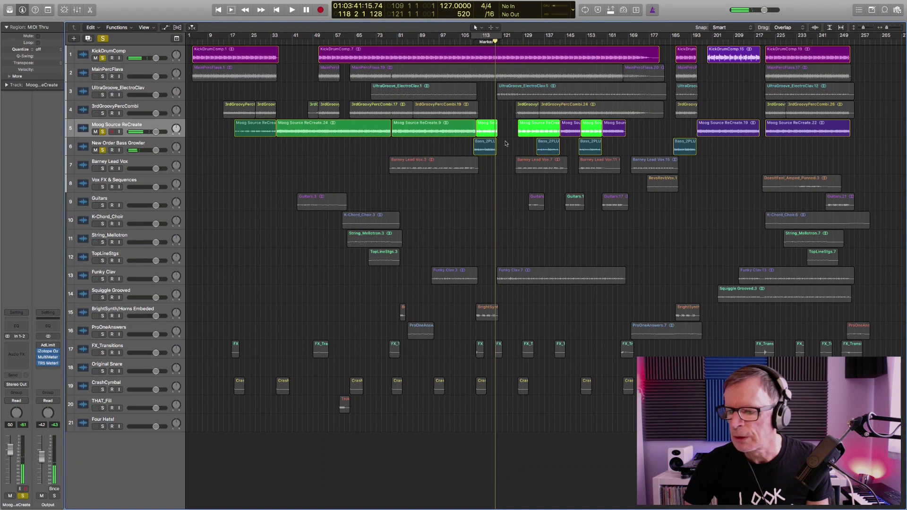
Play the soloed kick and bass tracks from bar 142 to bar 144, where the Bass Growler part gives way to Moog Source ReCreate.25.
scroll(505, 143, right, 2)
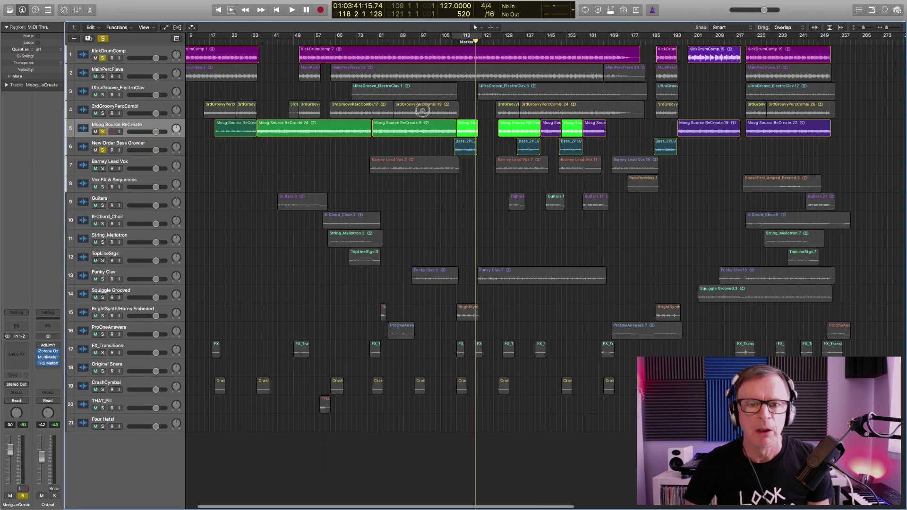
drag(422, 111, 640, 179)
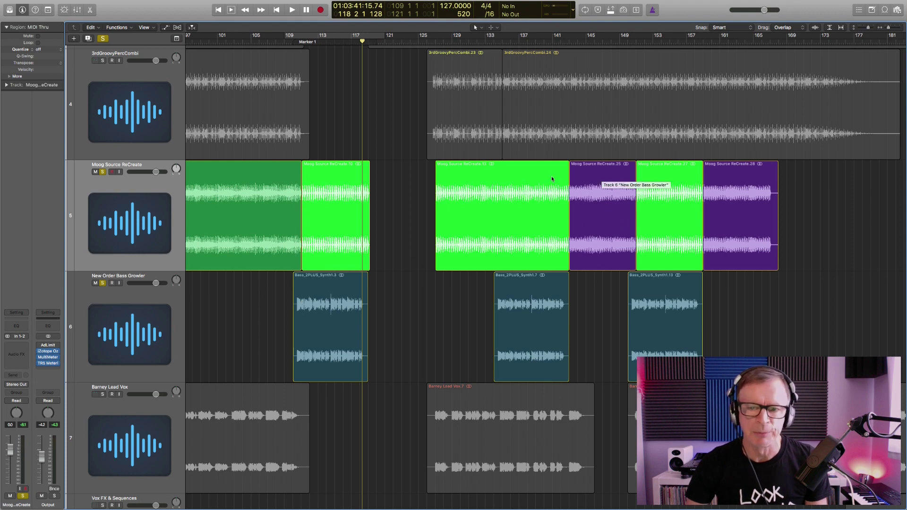
scroll(551, 179, right, 3)
click(502, 42)
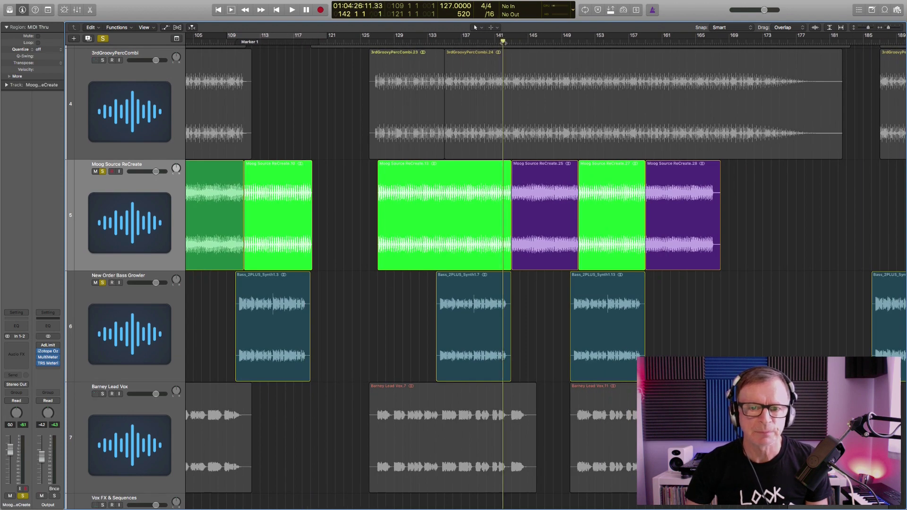
key(space)
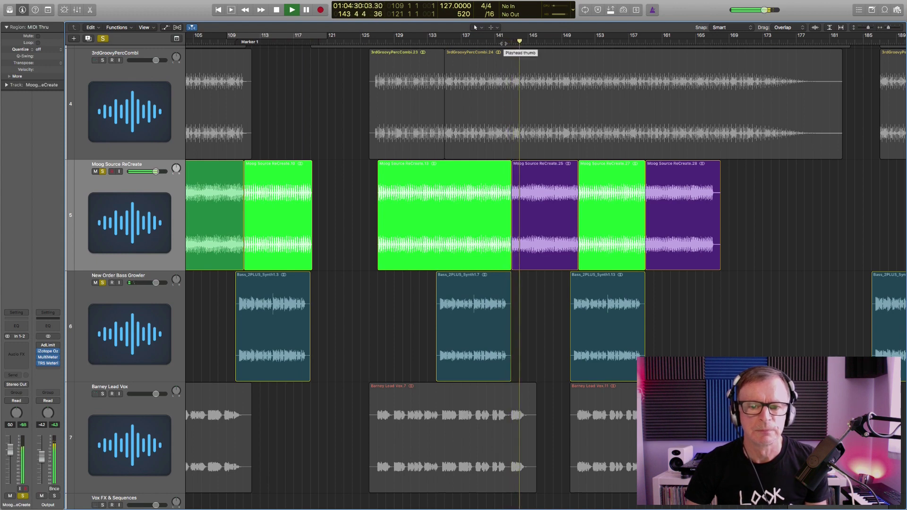
key(space)
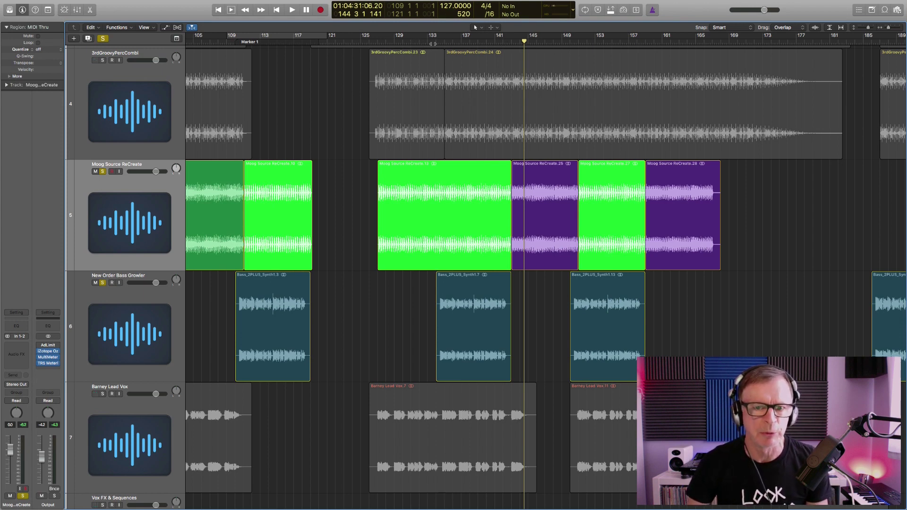
Play the soloed tracks from bar 134 and again from about bar 131, then clear all solos and stop at bar 146.
double_click(434, 42)
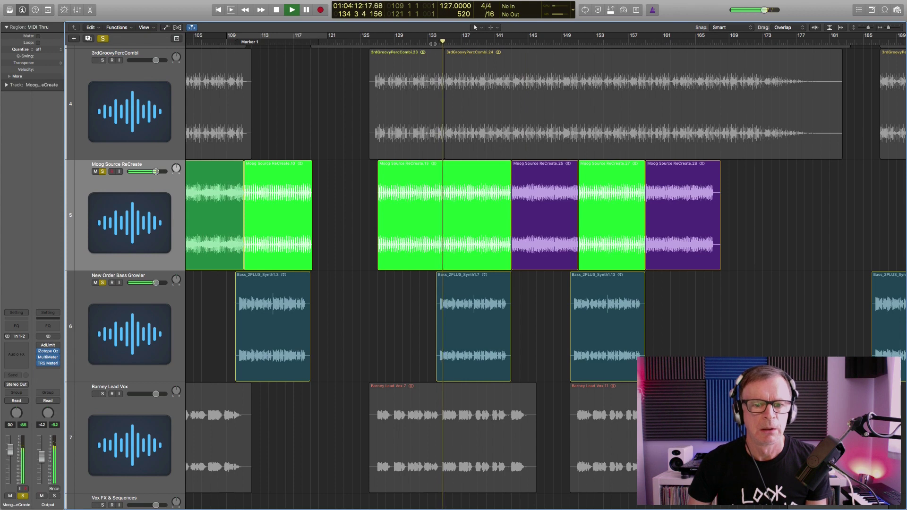
click(411, 42)
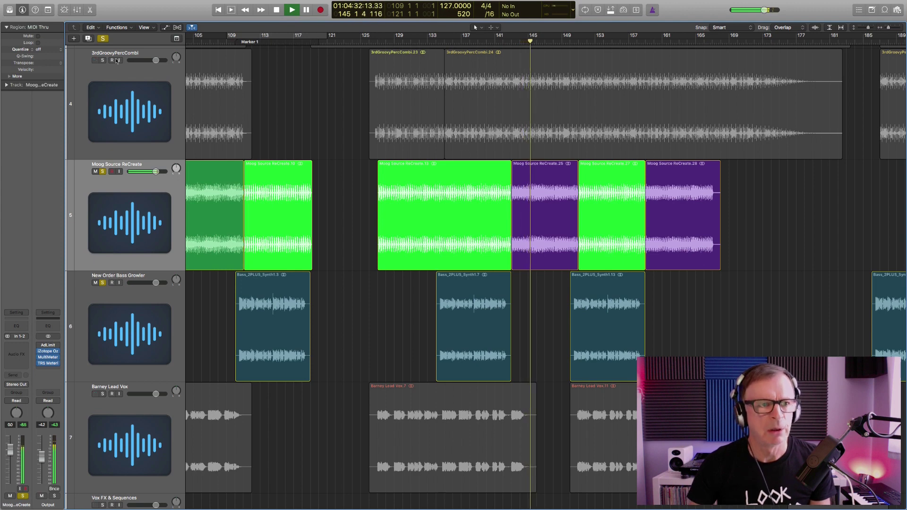
click(103, 39)
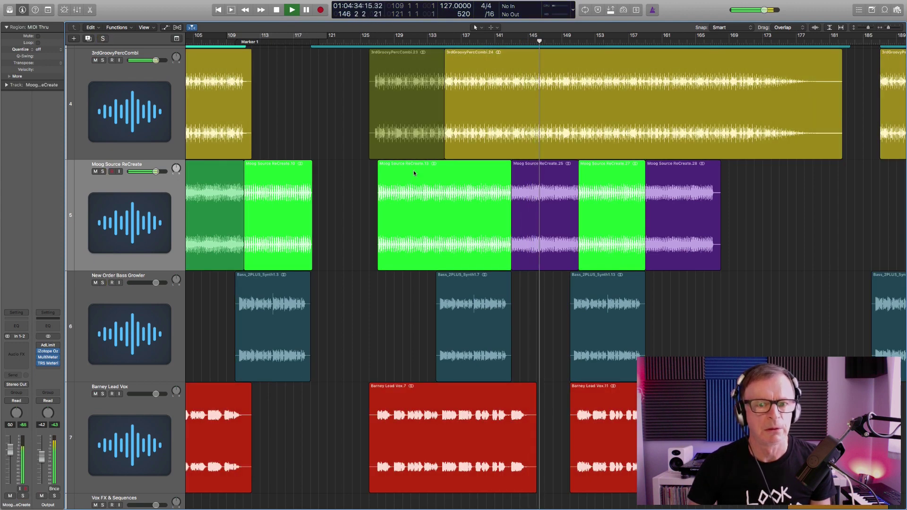
key(z)
key(space)
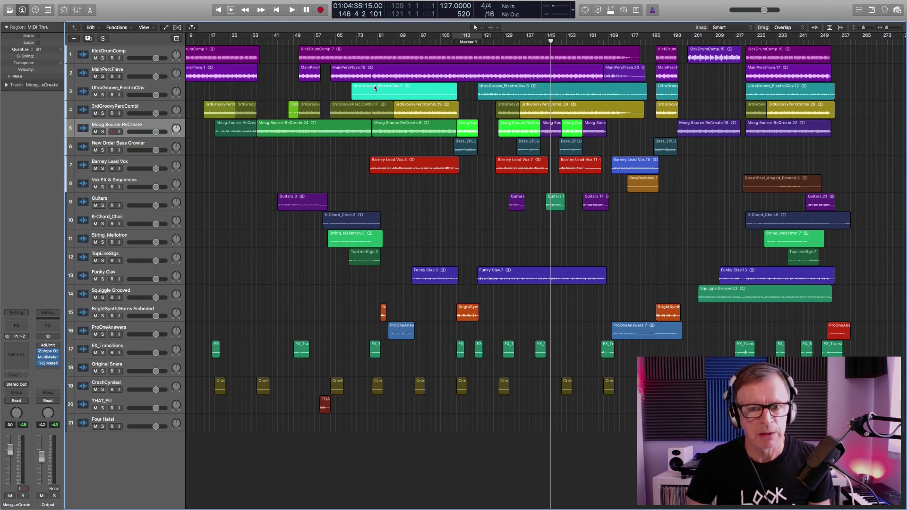
Play from bar 76 with Barney Lead Vox soloed, add KickDrumComp to the solo, and stop at bar 90.
scroll(376, 94, right, 3)
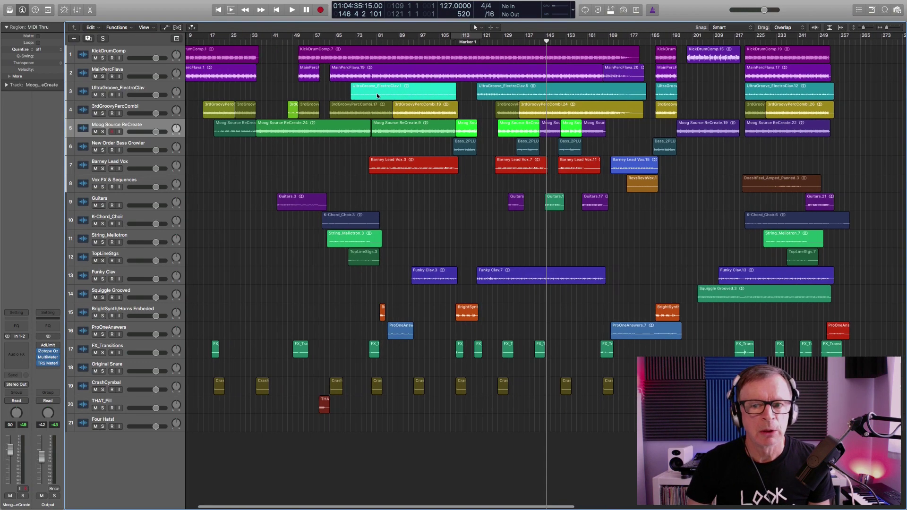
scroll(376, 95, right, 1)
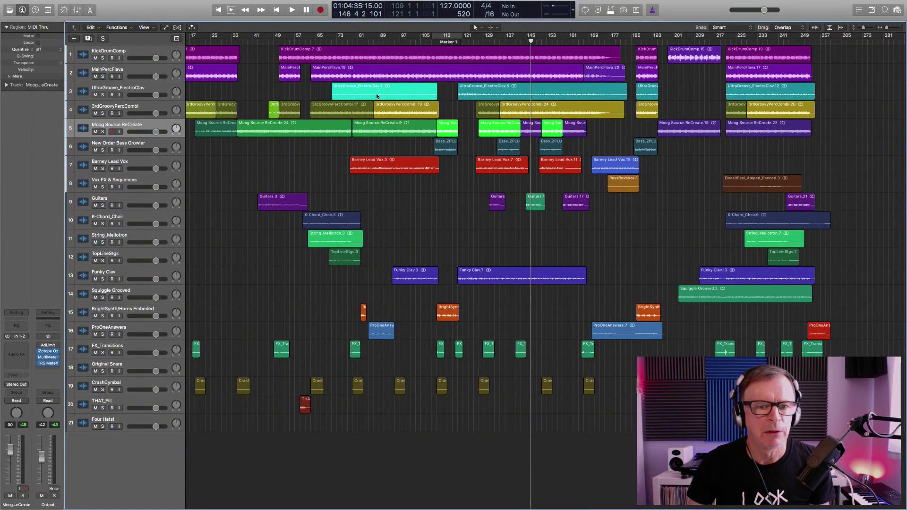
click(344, 42)
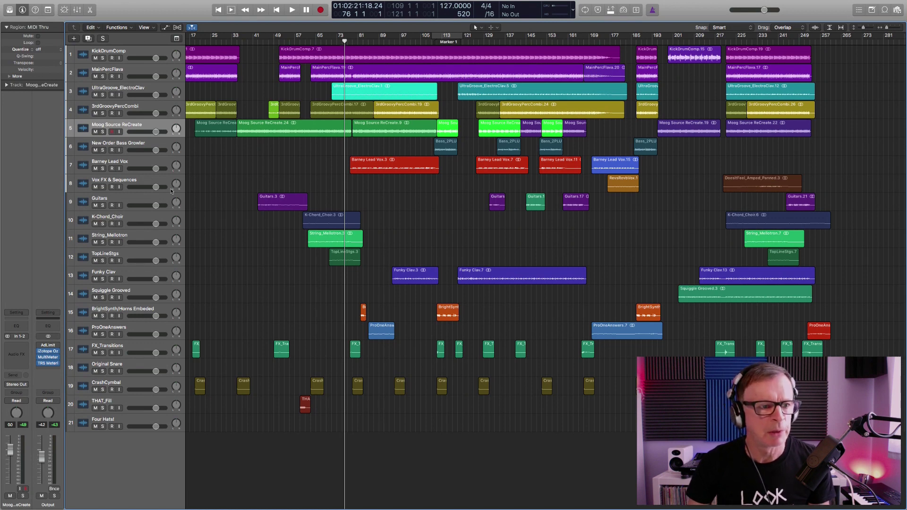
click(102, 169)
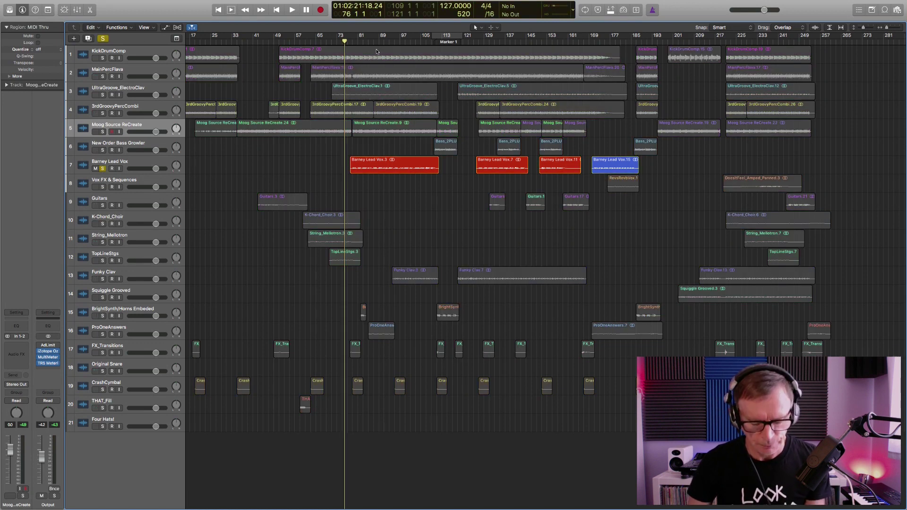
key(space)
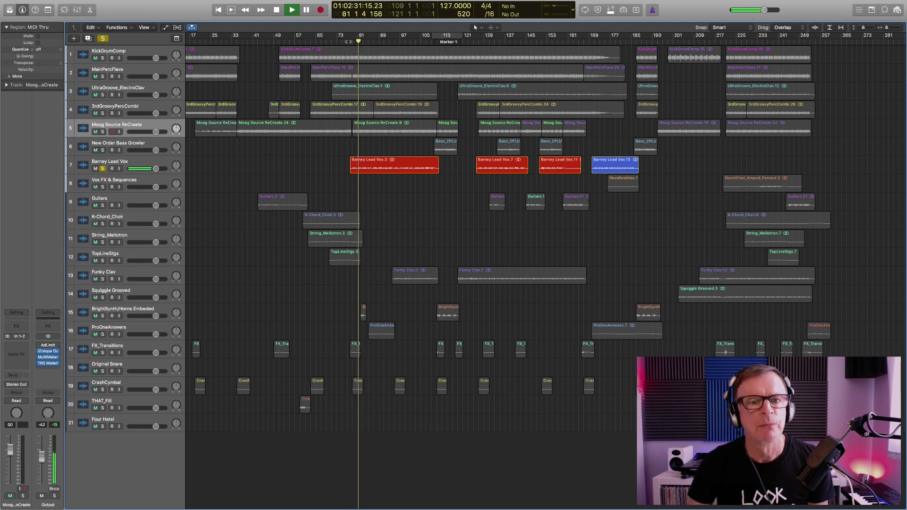
click(102, 58)
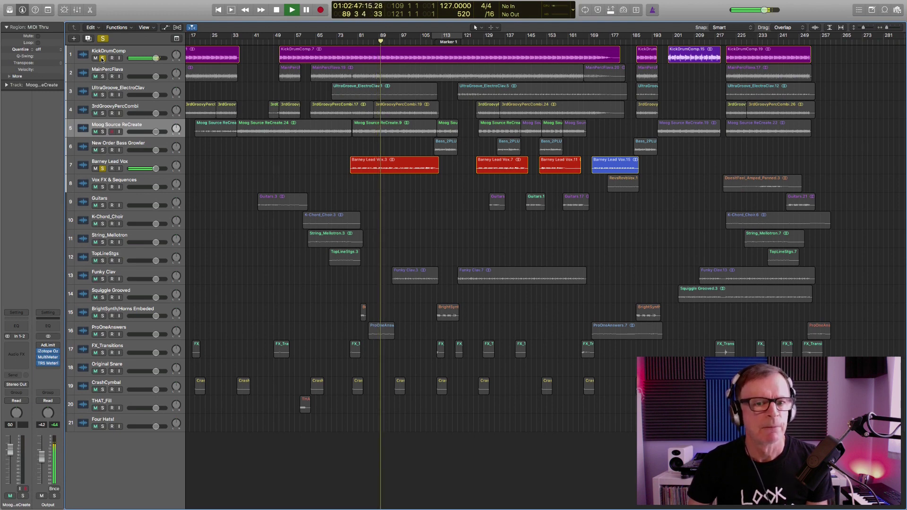
key(space)
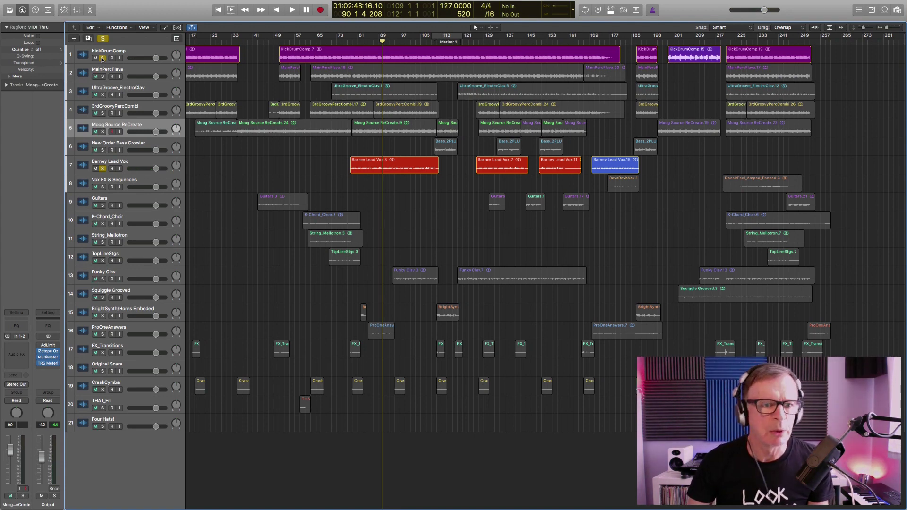
Add Vox FX & Sequences to the solo alongside Barney Lead Vox and KickDrumComp.
scroll(362, 136, right, 3)
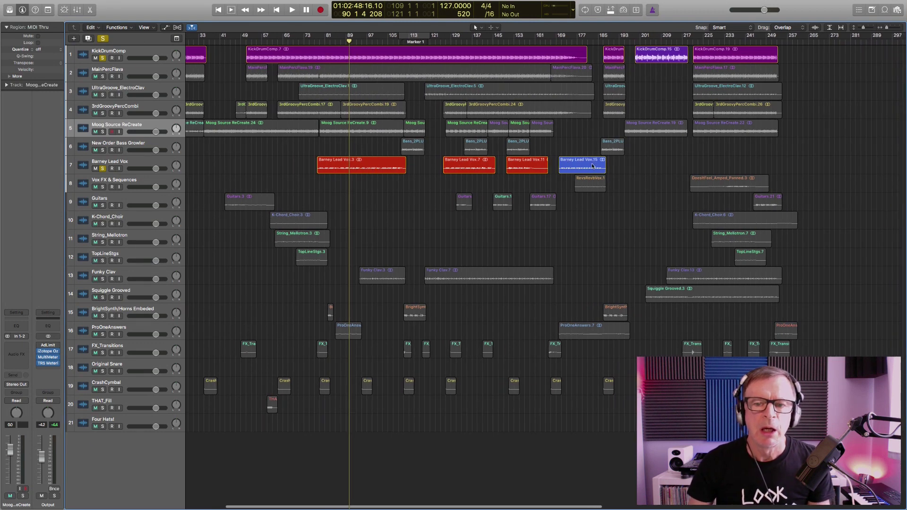
click(103, 169)
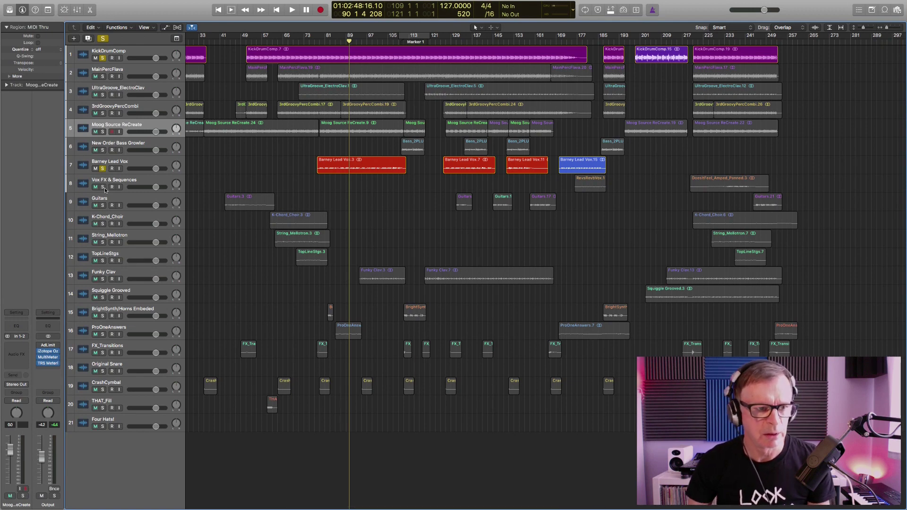
click(103, 187)
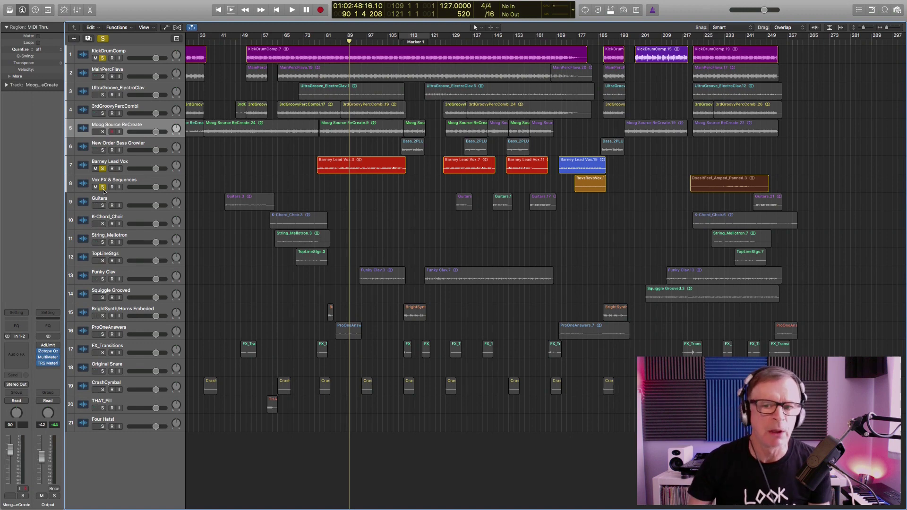
Clear all solos, then play the full mix from about bar 165 through the Barney Lead Vox.15 region and stop at bar 187.
click(102, 38)
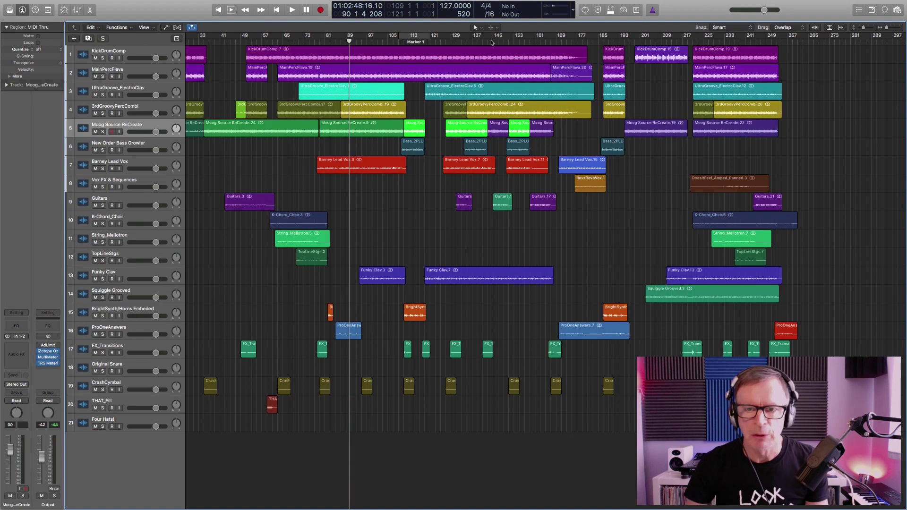
double_click(547, 42)
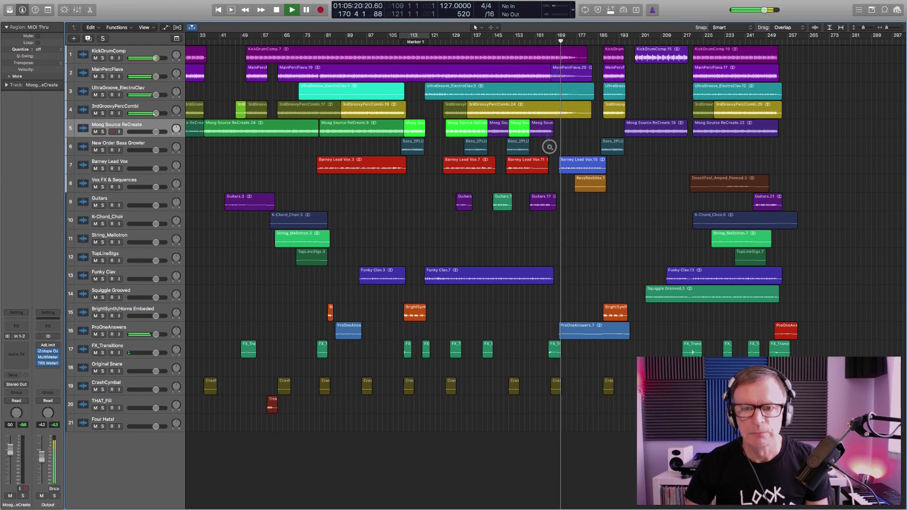
drag(549, 147, 644, 221)
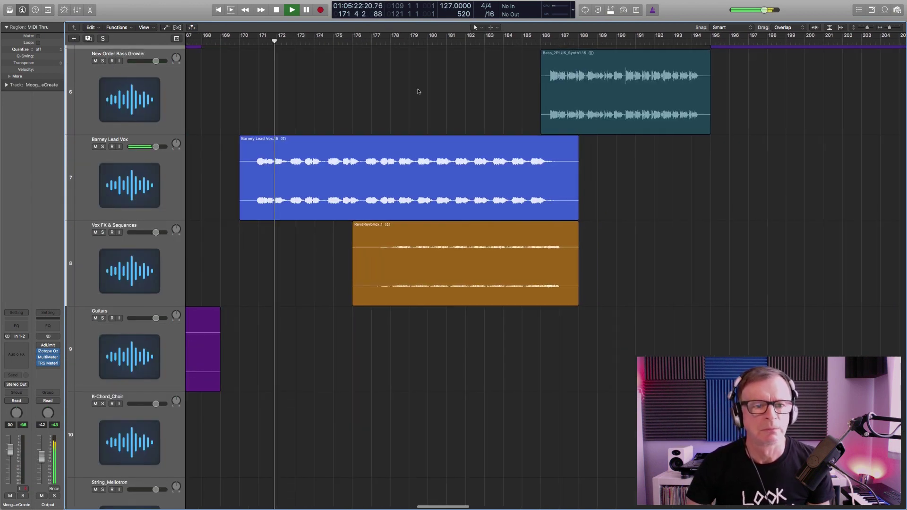
scroll(417, 92, up, 3)
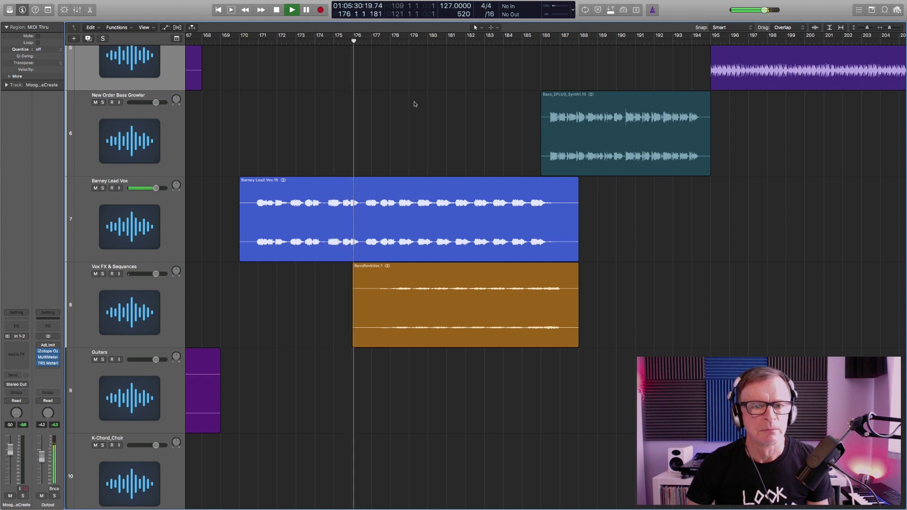
ctrl+alt+click(414, 102)
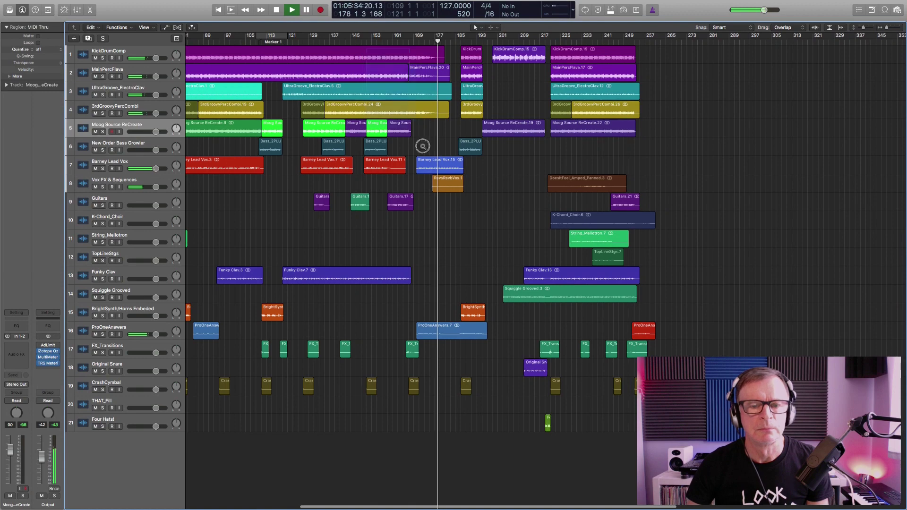
drag(422, 146, 544, 241)
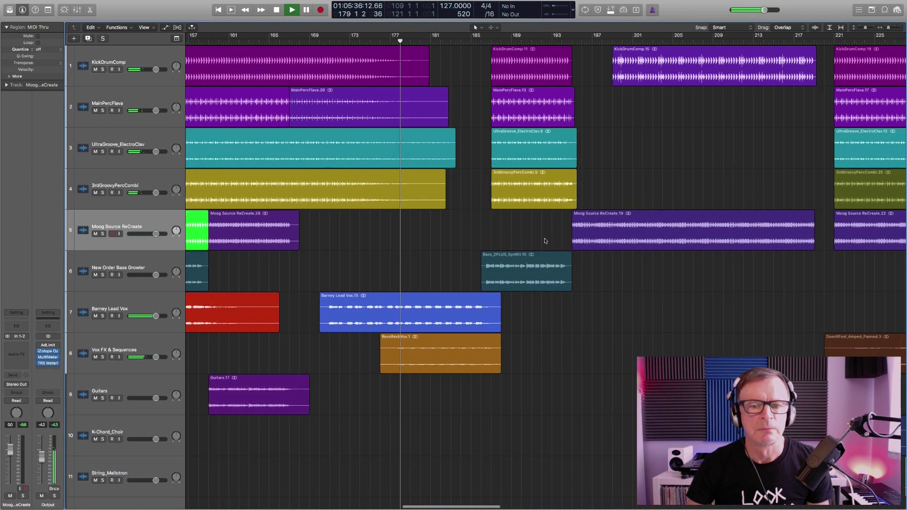
scroll(544, 240, right, 5)
scroll(544, 241, down, 2)
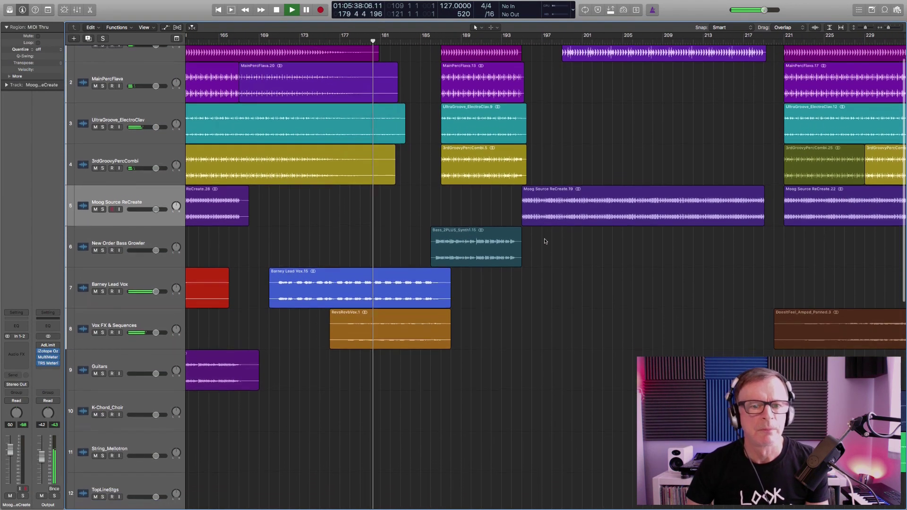
scroll(544, 240, down, 1)
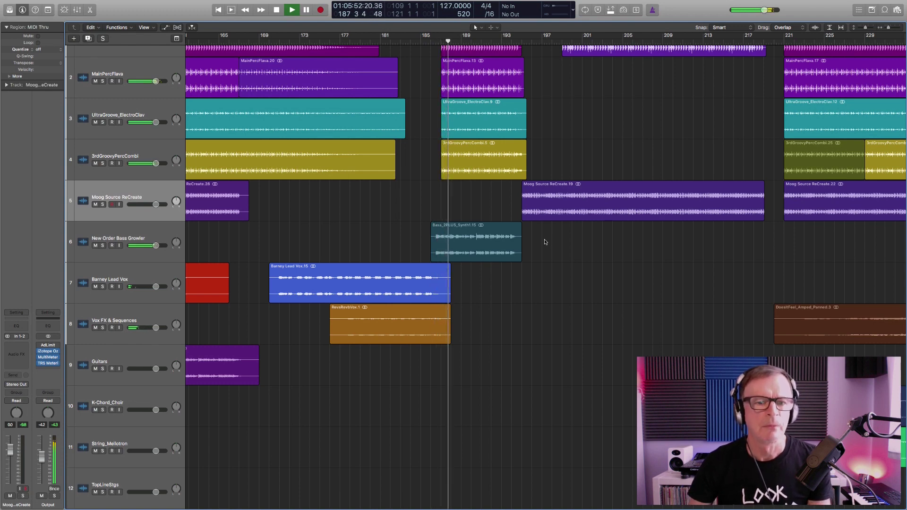
key(space)
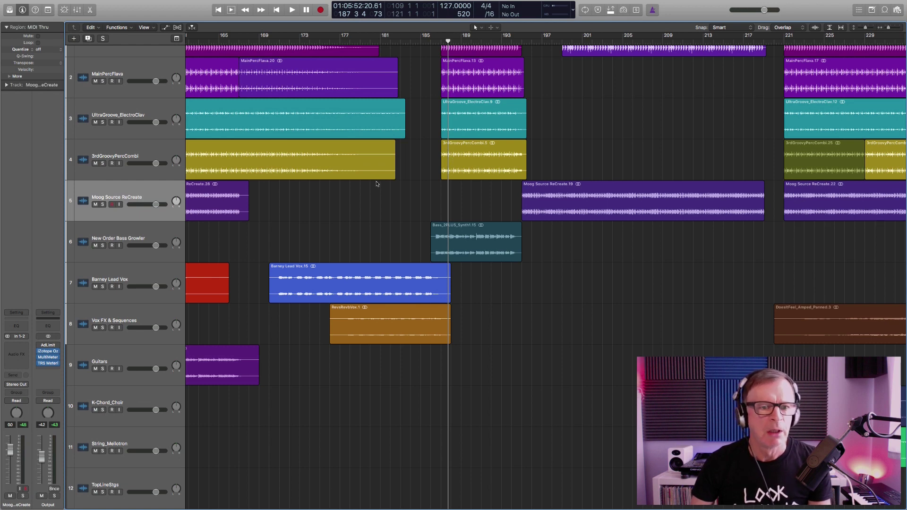
Solo the KickDrumComp and Barney Lead Vox tracks.
scroll(376, 183, left, 3)
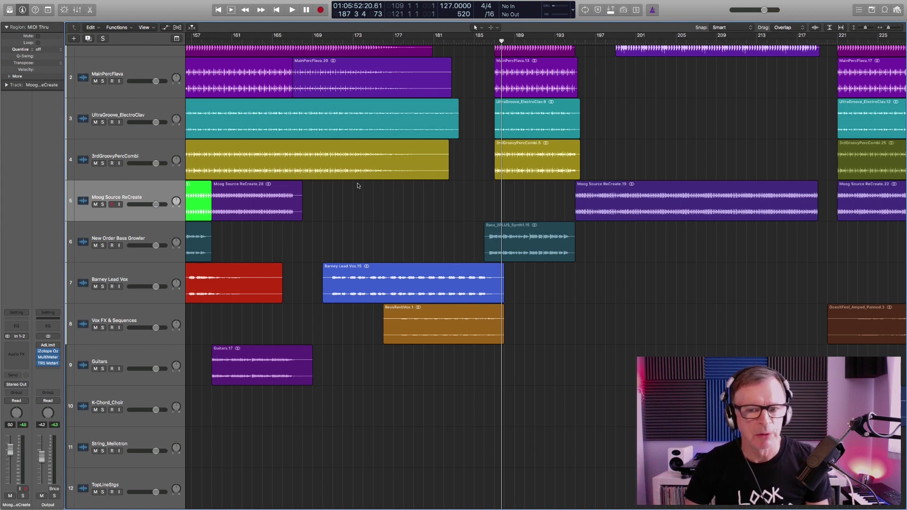
scroll(358, 186, down, 2)
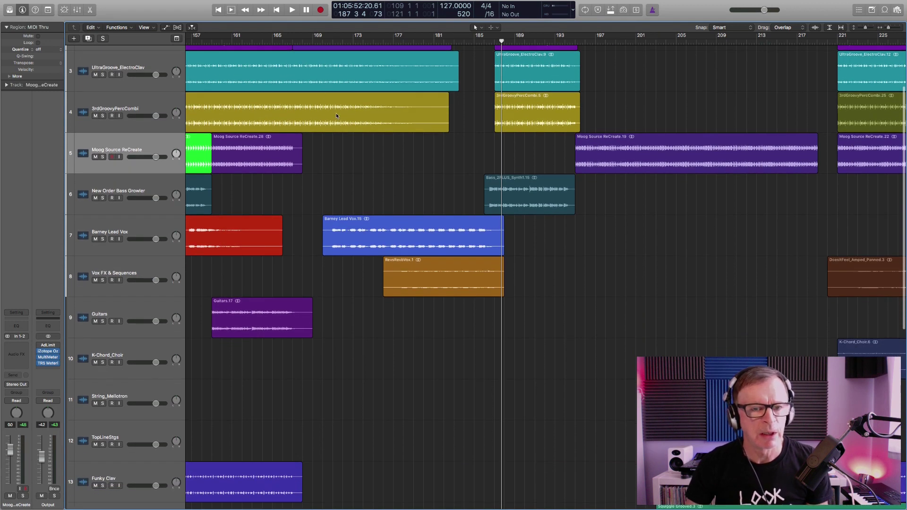
scroll(336, 113, up, 3)
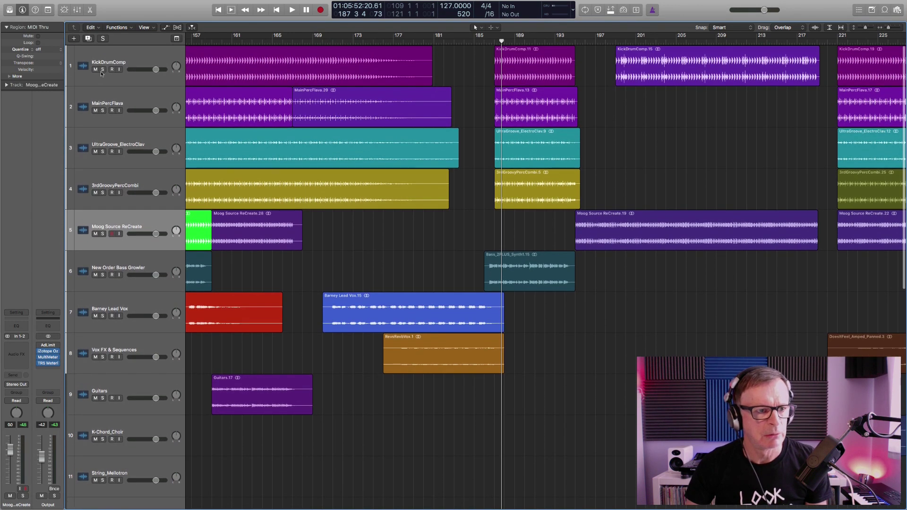
click(103, 70)
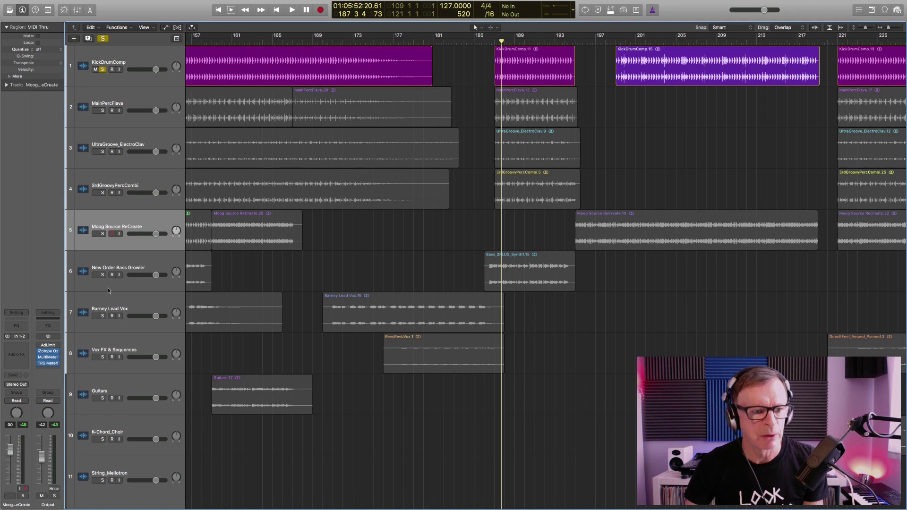
click(103, 316)
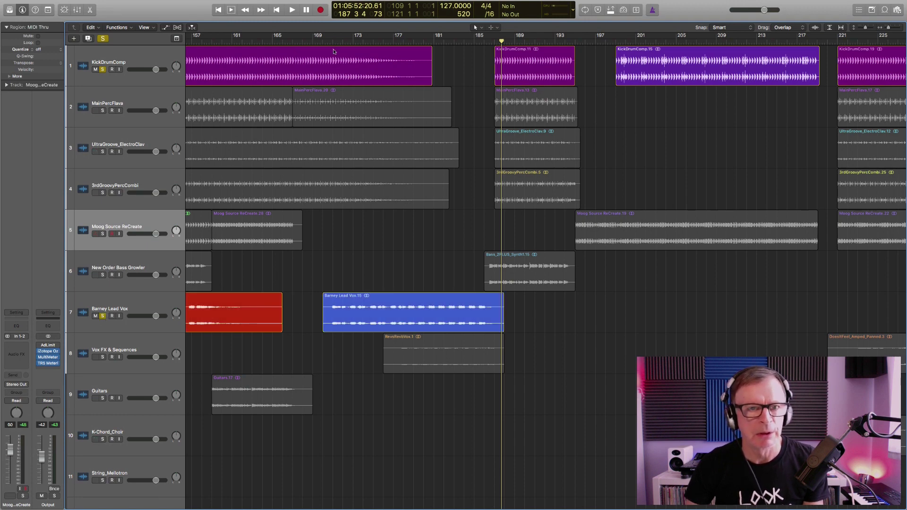
Play the soloed tracks from about bar 169, add Vox FX & Sequences to the solo, and stop at bar 178.
click(313, 40)
key(space)
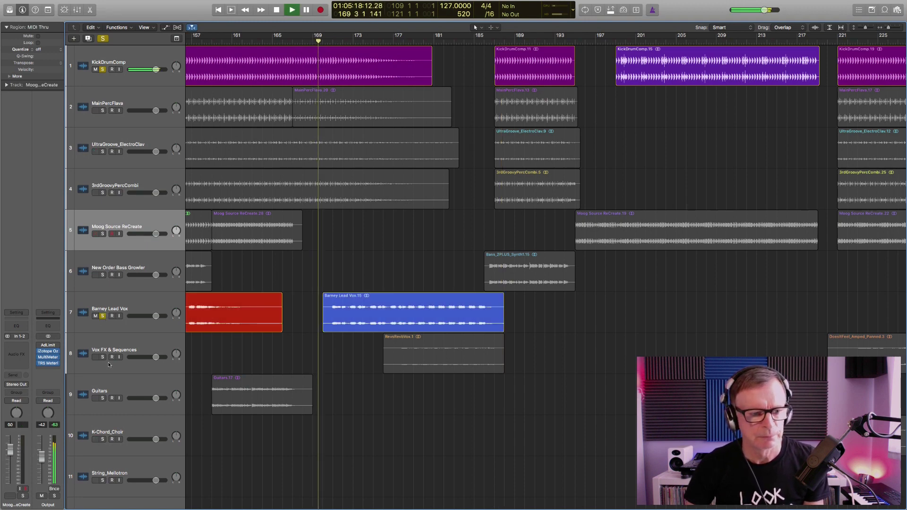
click(103, 357)
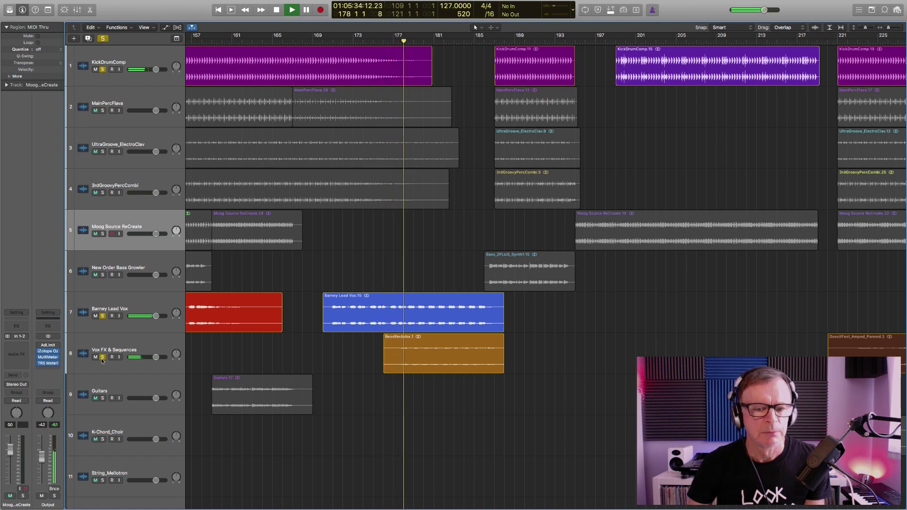
key(space)
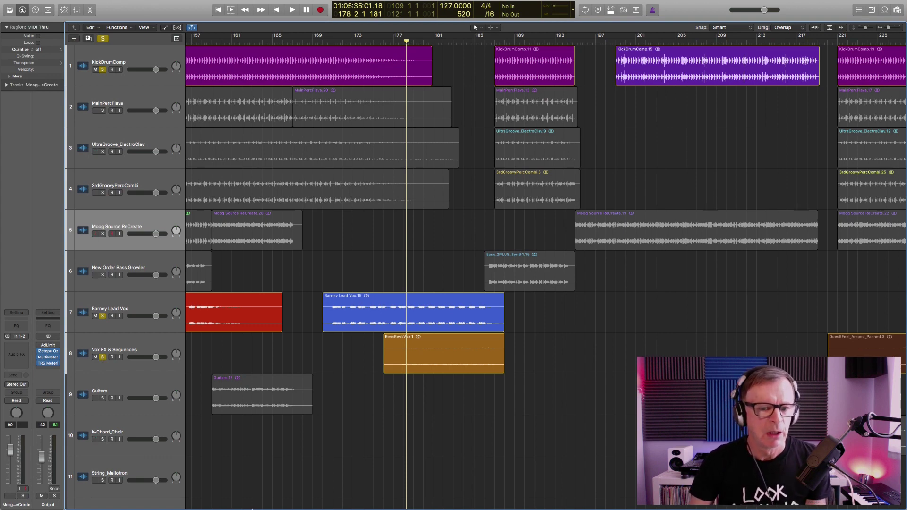
Play the soloed kick, lead vocal and vocal-effect tracks from about bar 171 to bar 187, following the Barney Lead Vox.15 and RevoRevbVox.1 waveforms up close.
scroll(368, 373, down, 1)
scroll(368, 373, right, 2)
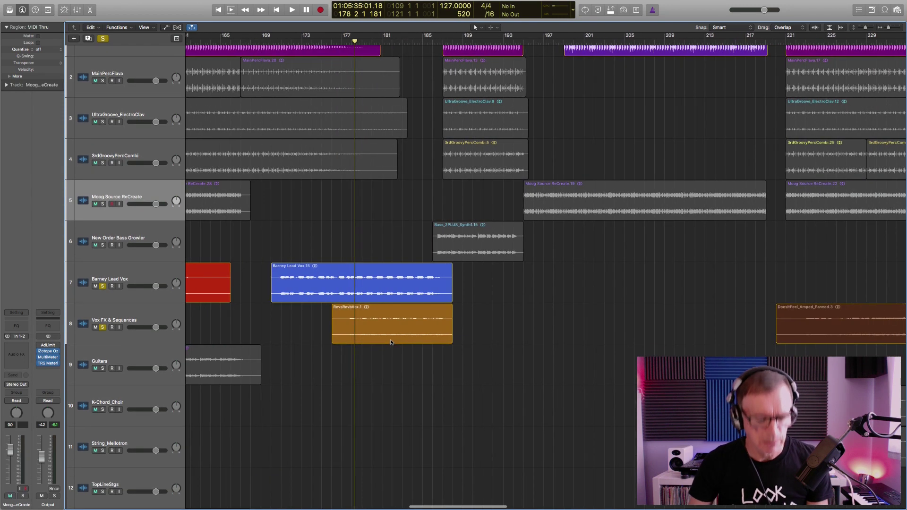
drag(250, 248, 500, 365)
scroll(360, 116, right, 2)
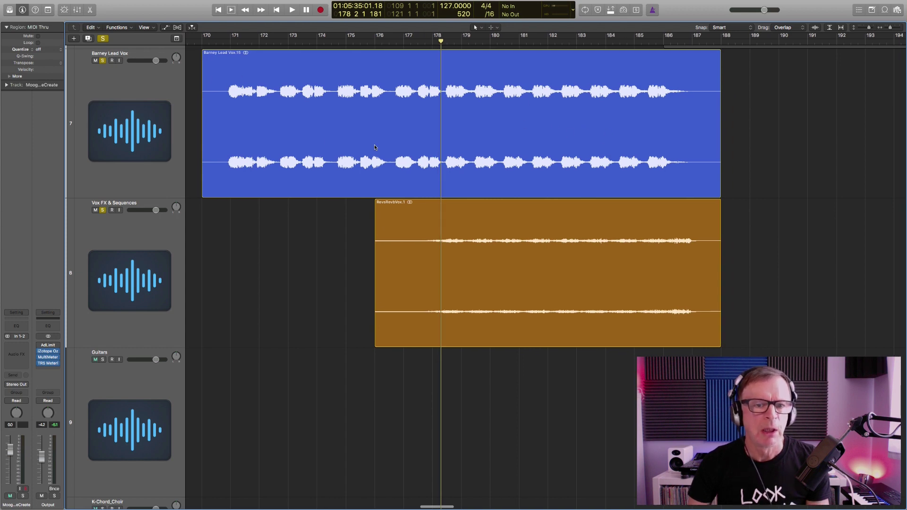
key(ctrl+m)
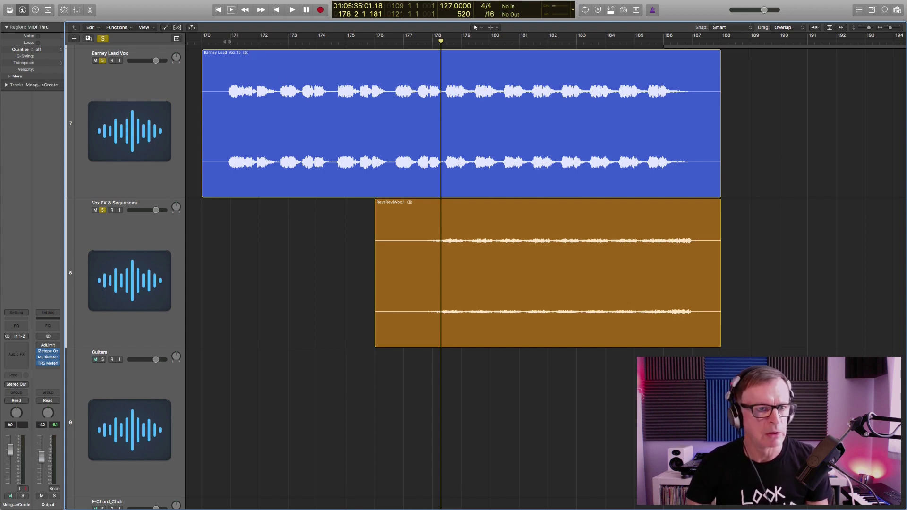
key(space)
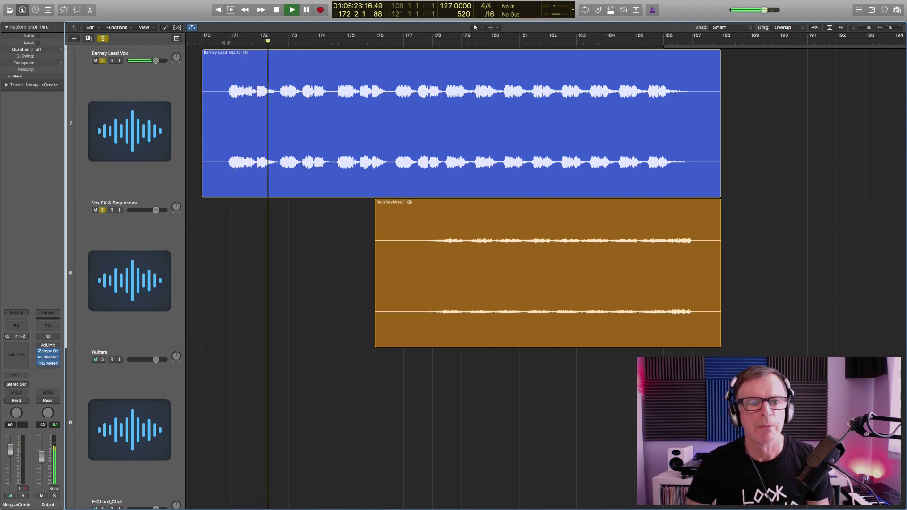
scroll(324, 100, up, 1)
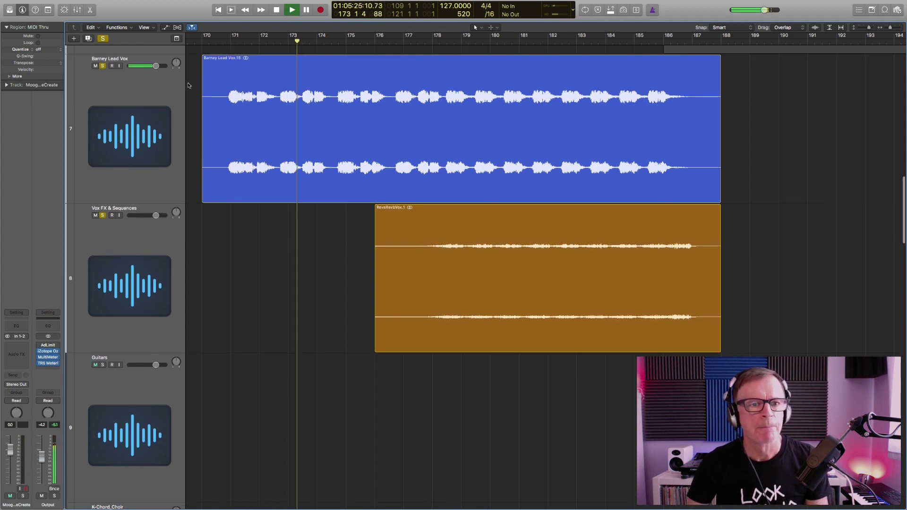
ctrl+alt+click(325, 101)
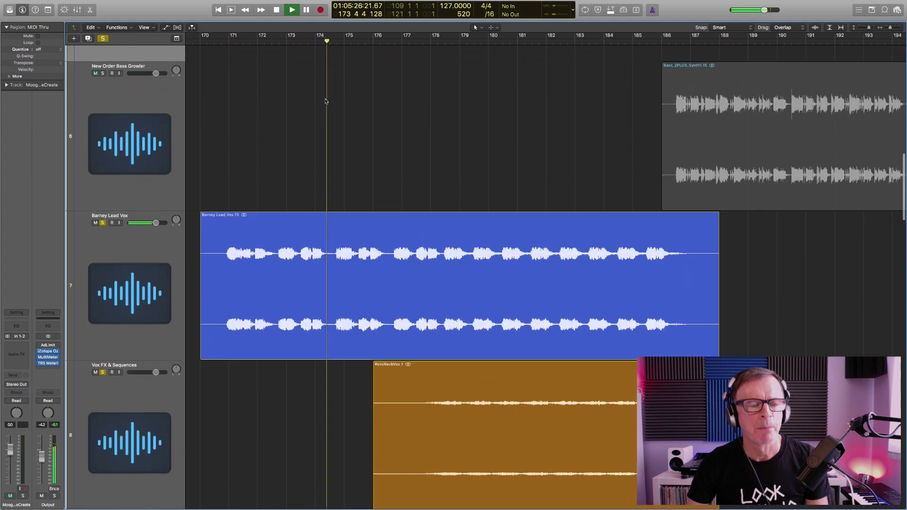
scroll(106, 71, up, 2)
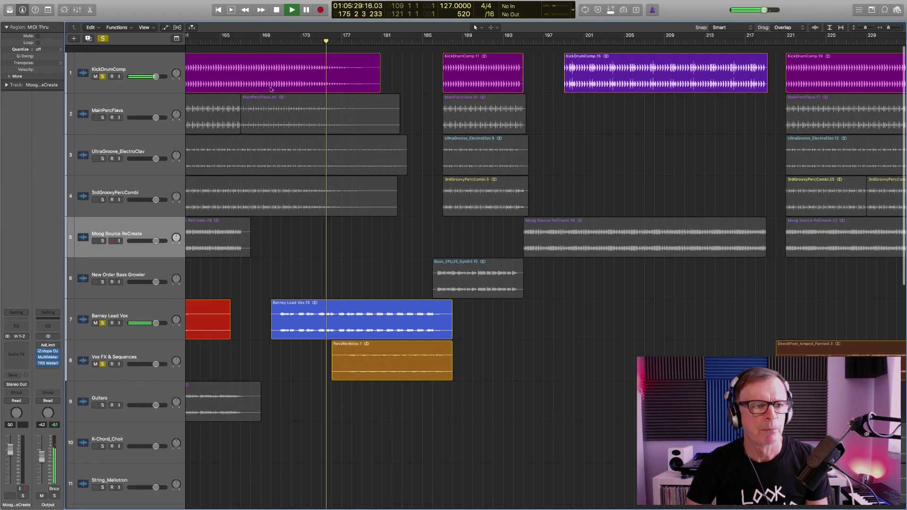
ctrl+alt+drag(299, 270, 565, 435)
scroll(528, 289, down, 2)
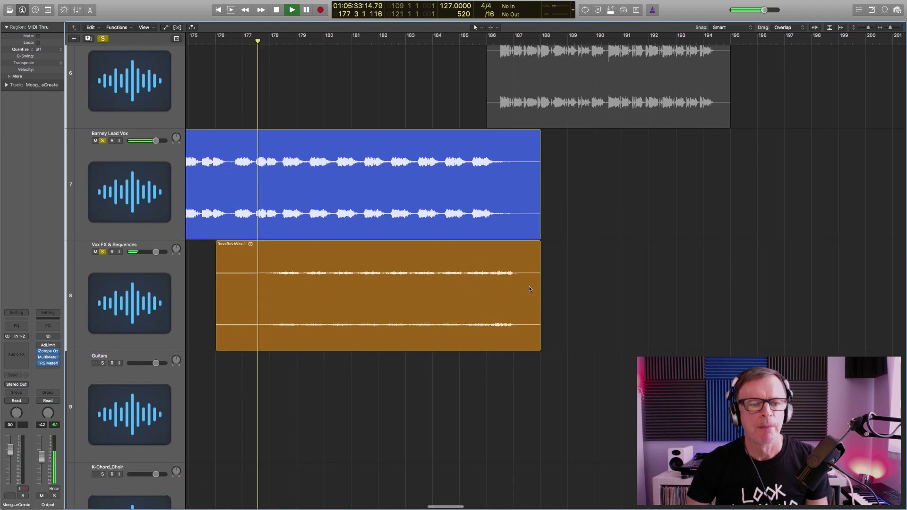
scroll(529, 289, down, 3)
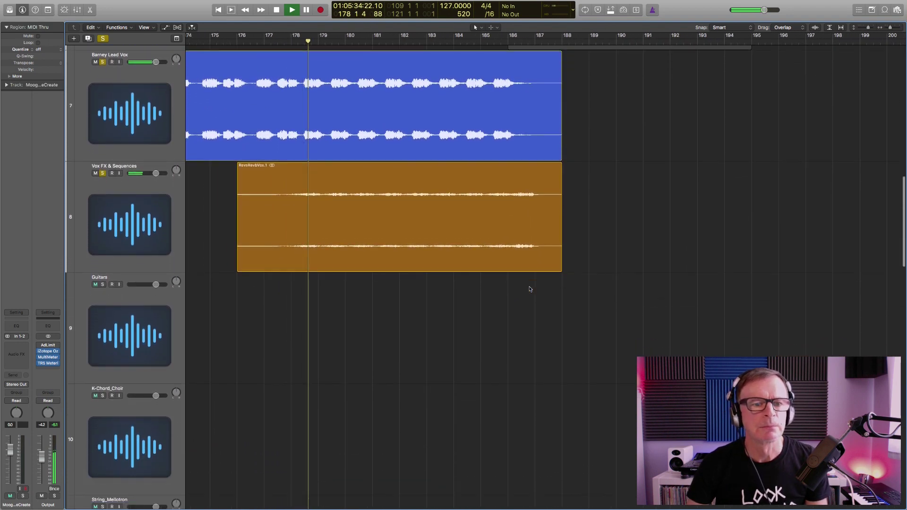
scroll(529, 289, up, 1)
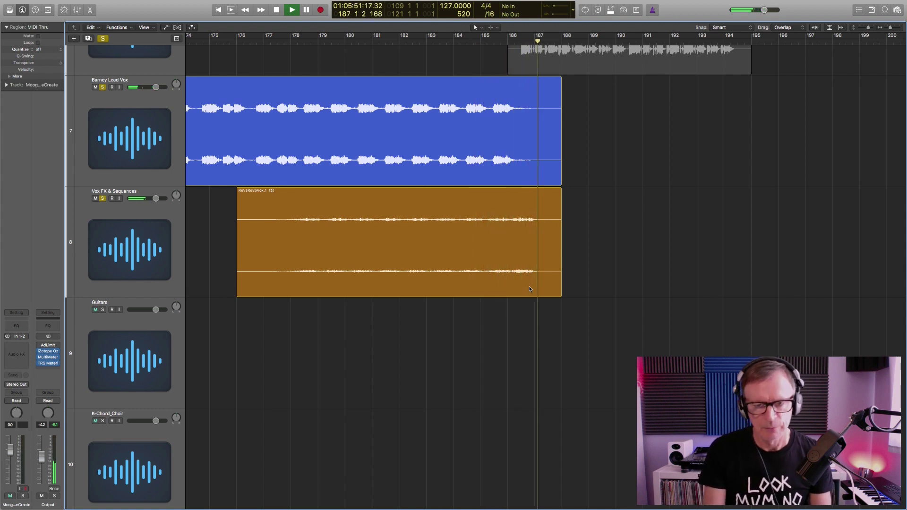
key(space)
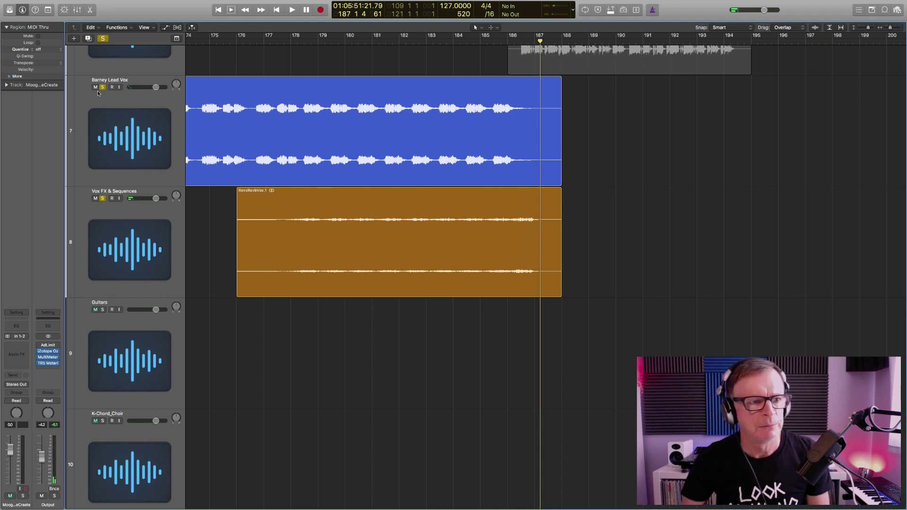
Clear the solos, including Barney Lead Vox and Vox FX & Sequences, and show all 21 tracks of the arrangement.
click(102, 88)
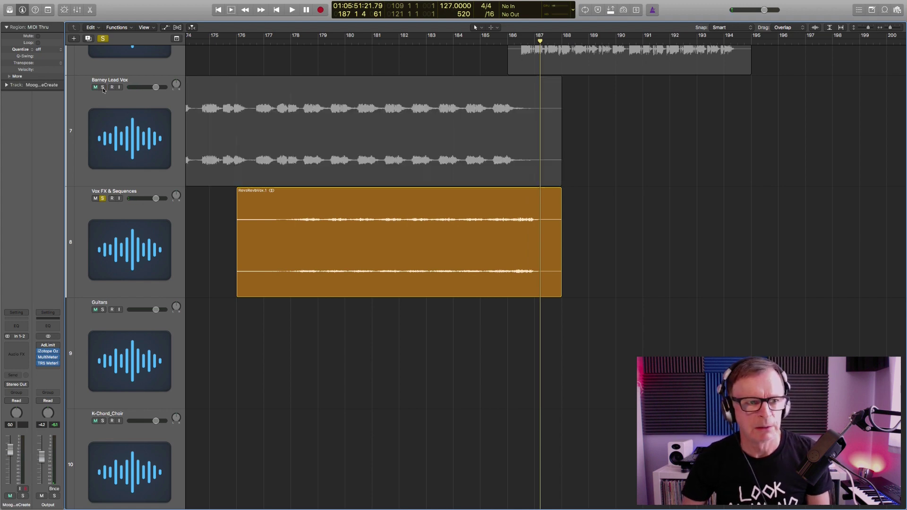
click(102, 199)
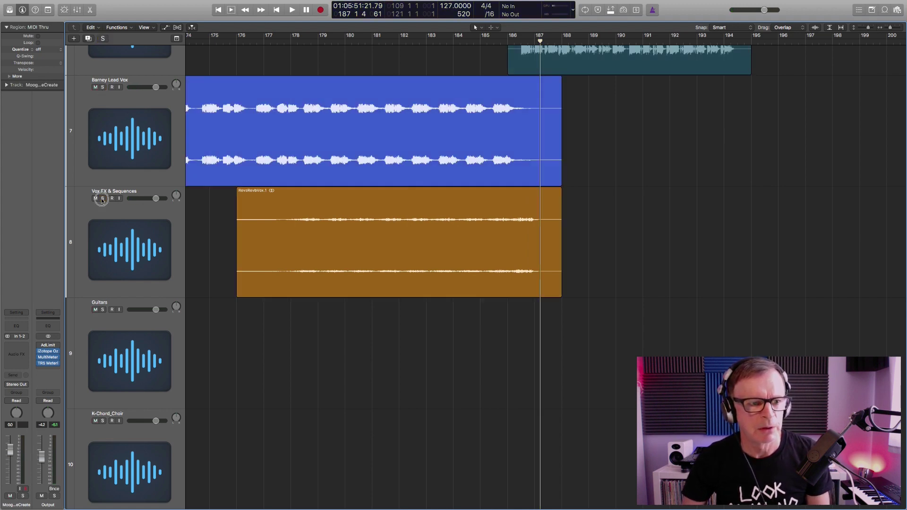
ctrl+alt+click(439, 216)
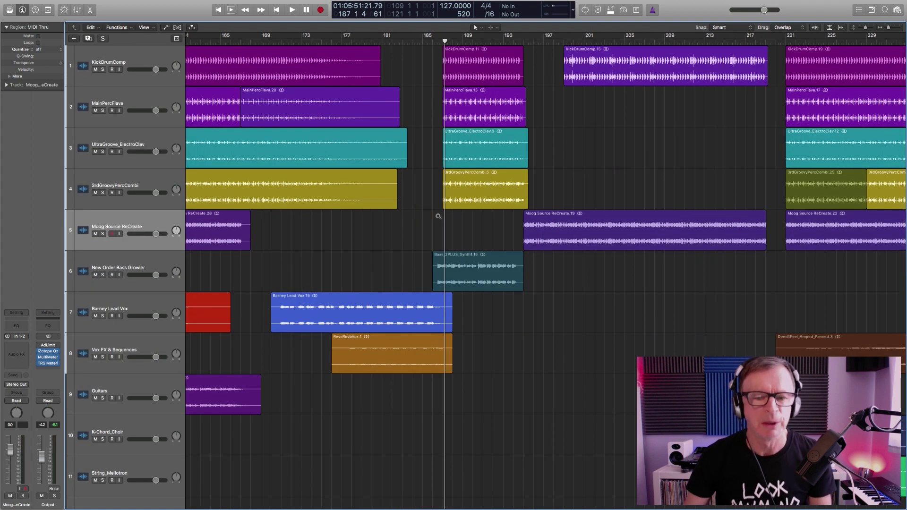
ctrl+alt+click(422, 217)
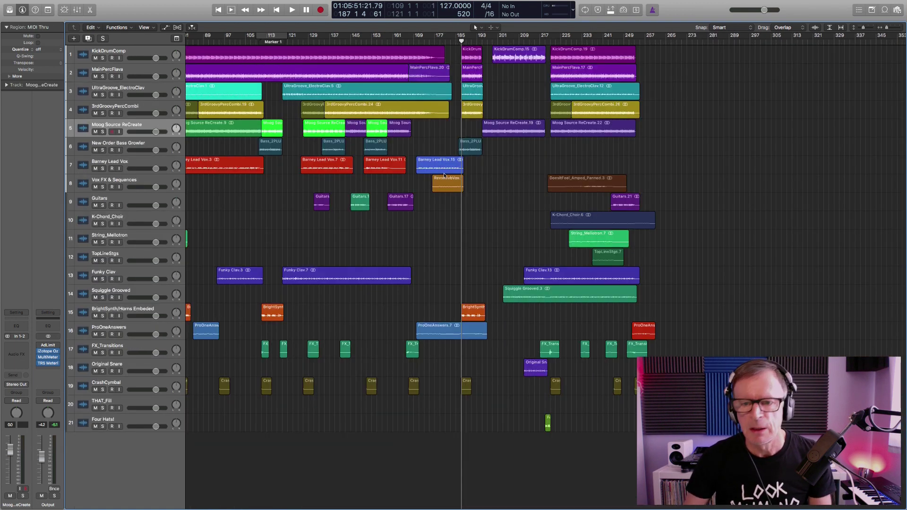
Play the full mix from about bar 217 and follow the DoesItFeel_Amped_Panned.3 waveform on Vox FX & Sequences up close.
scroll(495, 149, right, 5)
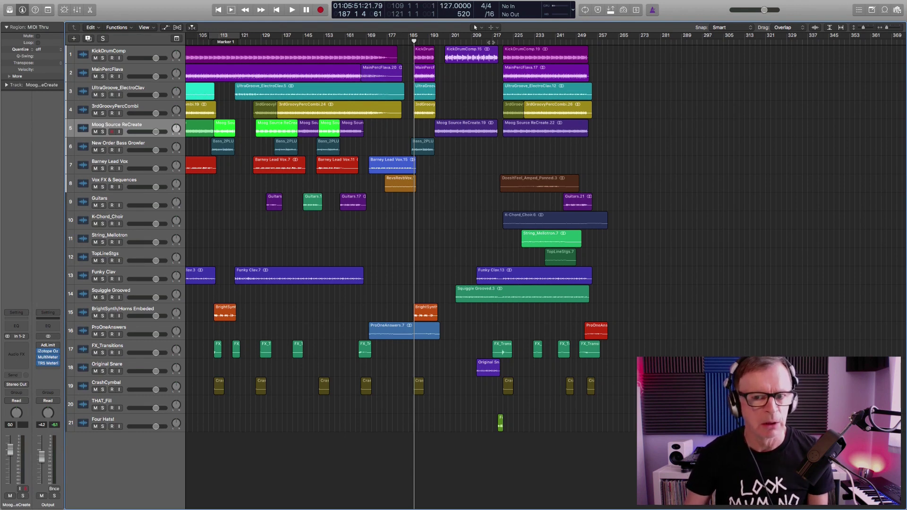
click(493, 38)
key(space)
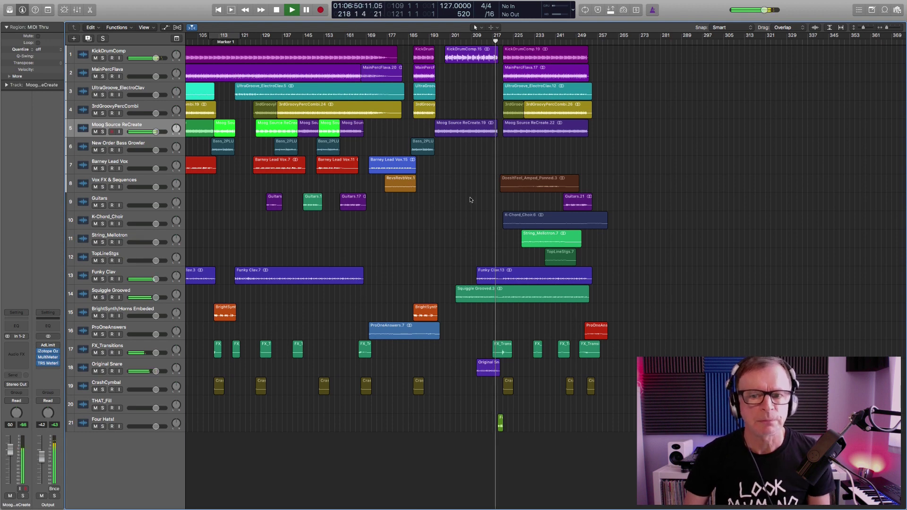
scroll(474, 201, right, 5)
scroll(472, 198, right, 2)
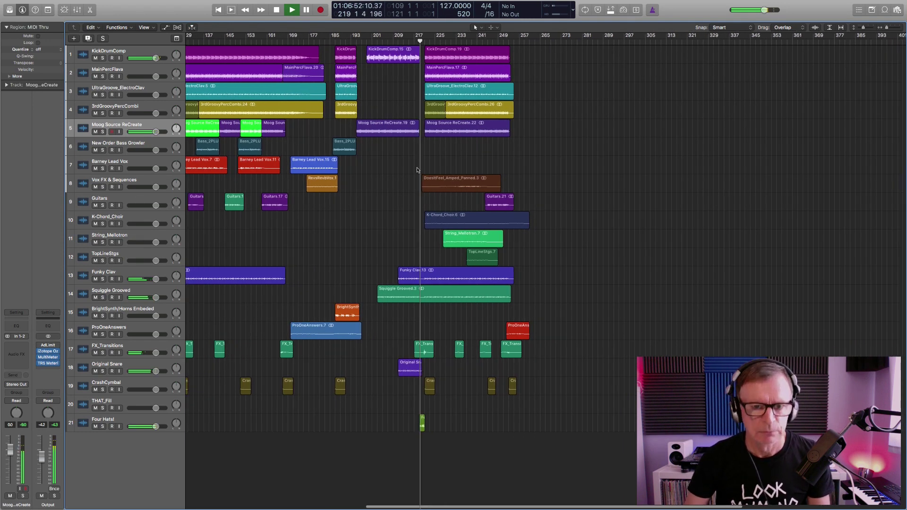
drag(398, 159, 518, 202)
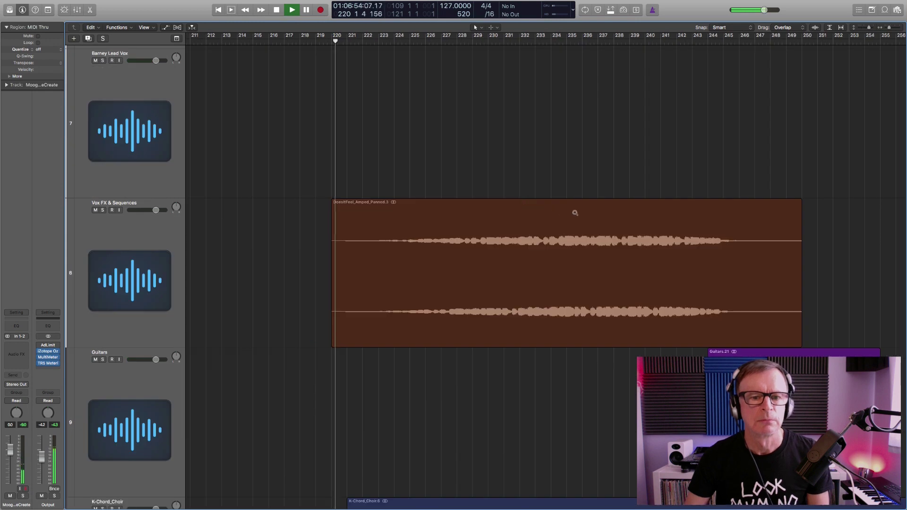
scroll(574, 213, down, 1)
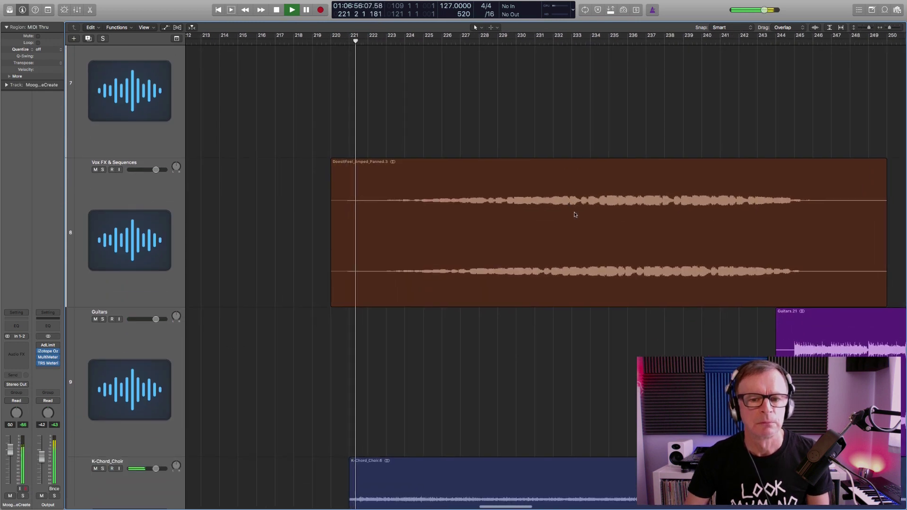
scroll(574, 213, down, 2)
scroll(573, 213, right, 5)
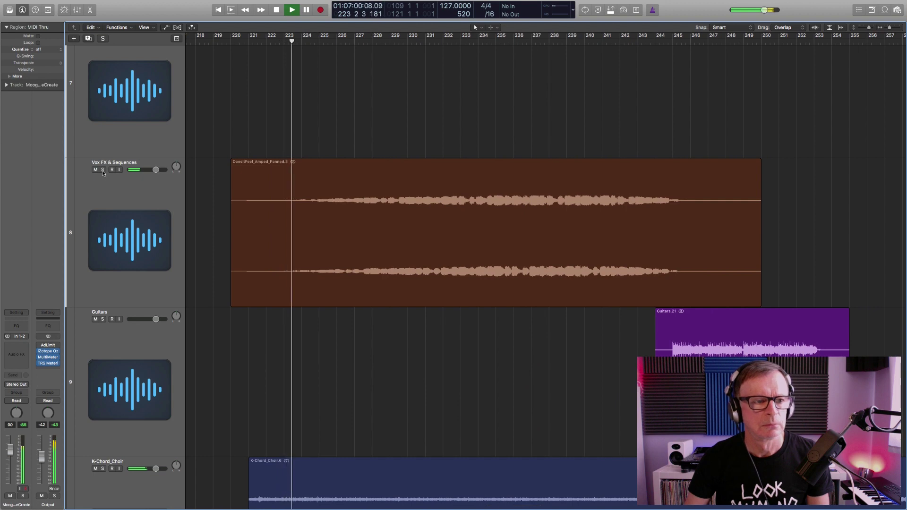
Solo Vox FX & Sequences during playback and add K-Chord_Choir to the solo.
key(s)
key(z)
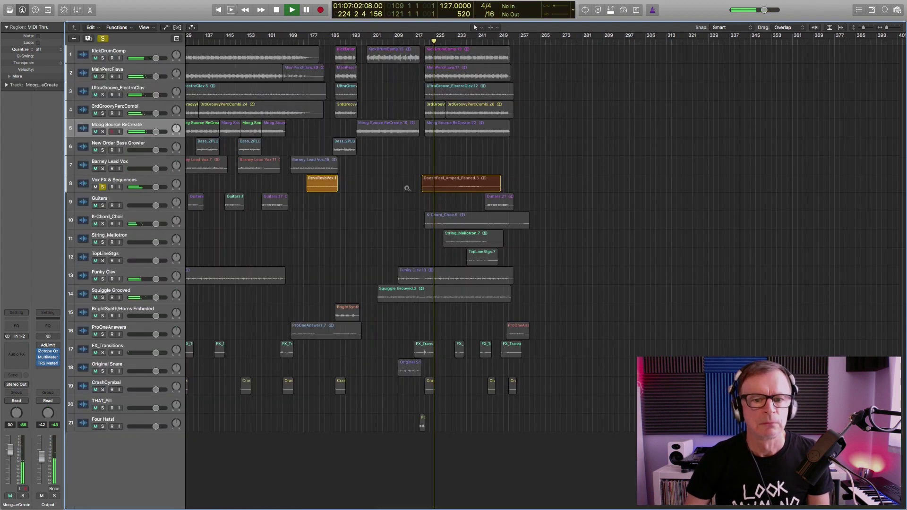
click(103, 224)
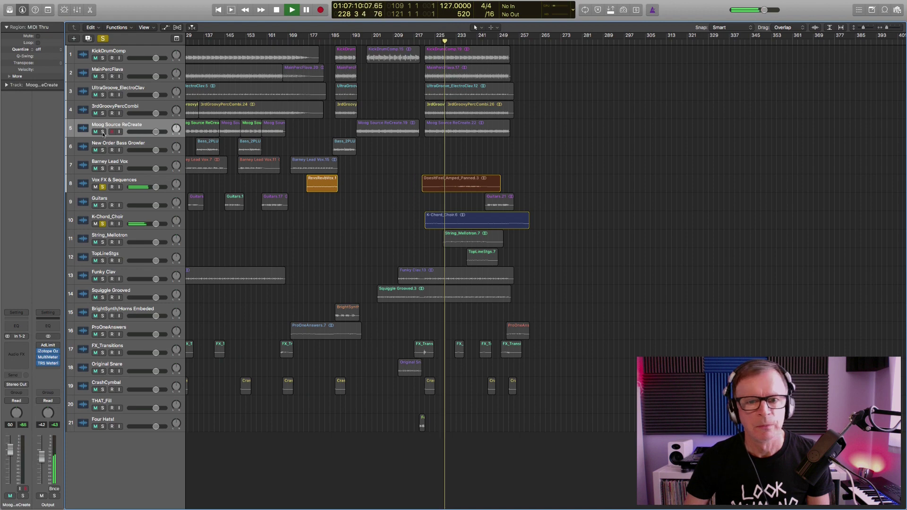
Switch the Moog Source ReCreate solo on and off, drop K-Chord_Choir from the solo, and solo Moog Source ReCreate again.
click(102, 132)
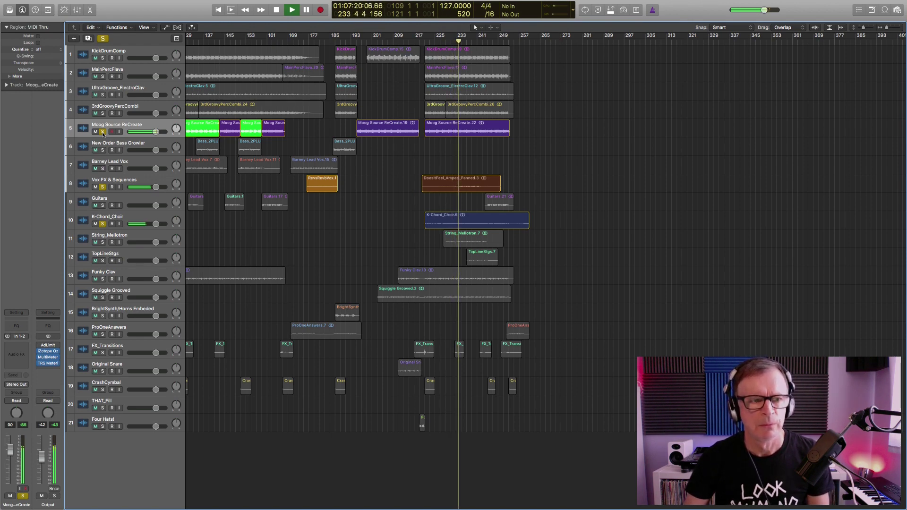
click(103, 132)
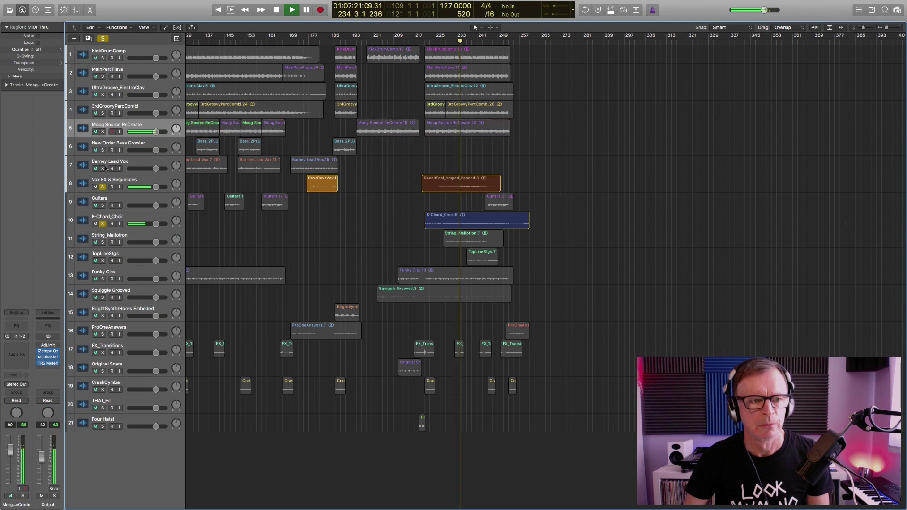
click(102, 223)
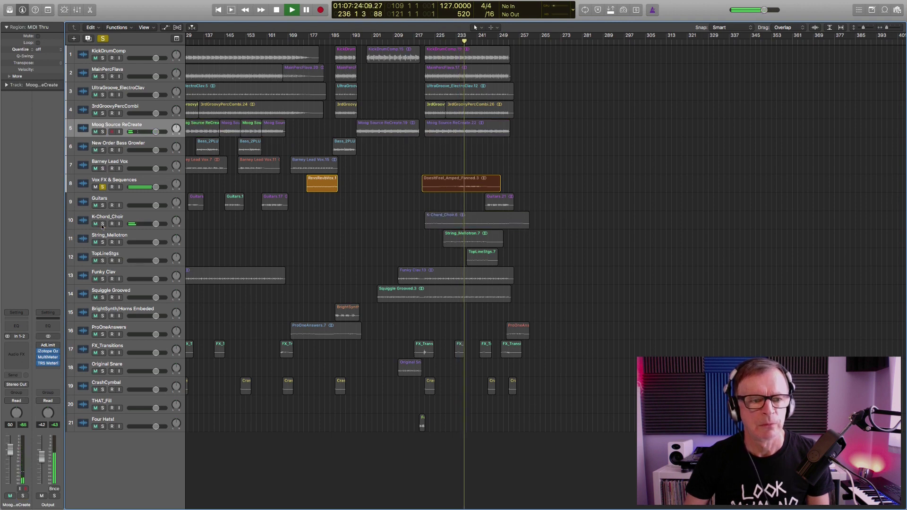
click(103, 132)
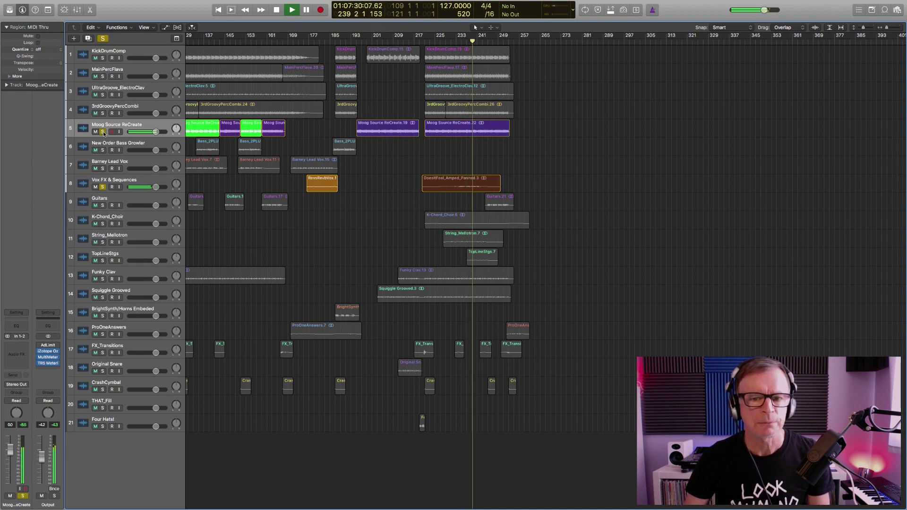
Clear all solos, let the full mix play on through the last section, and stop at bar 245.
click(102, 38)
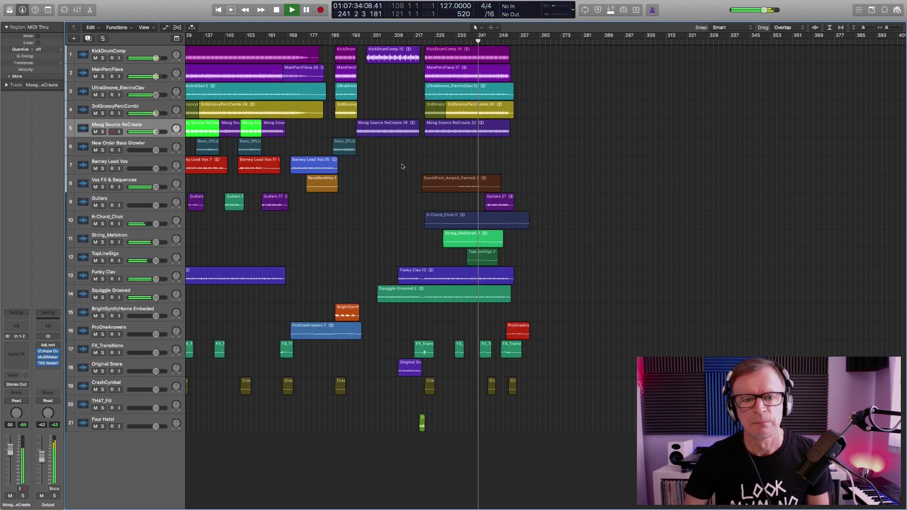
scroll(399, 167, left, 3)
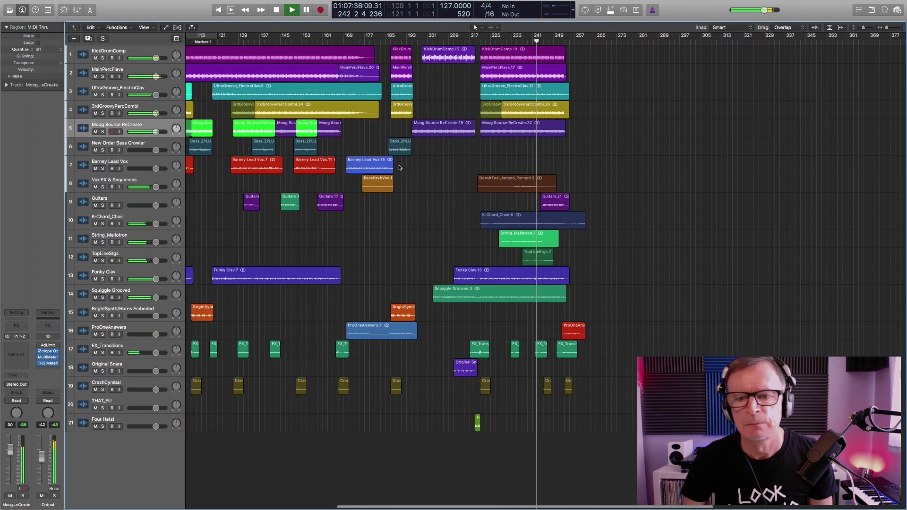
scroll(399, 167, right, 3)
scroll(399, 167, right, 2)
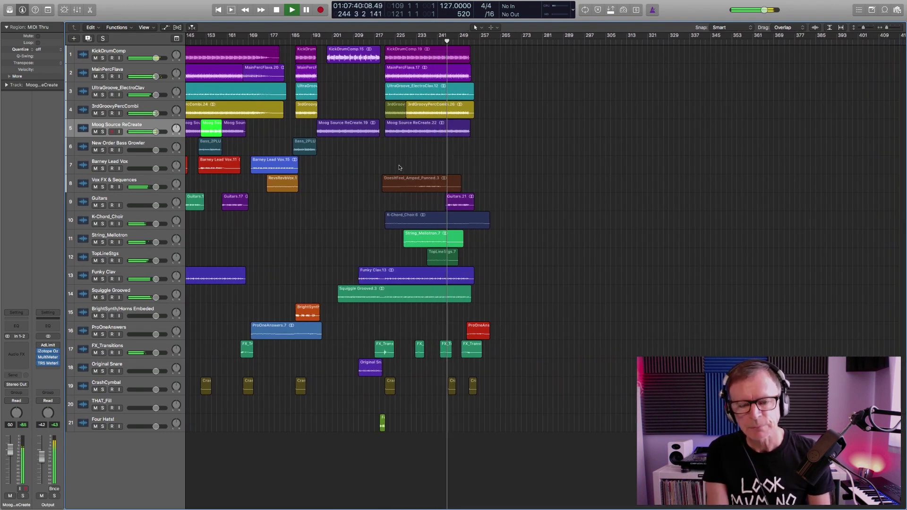
key(space)
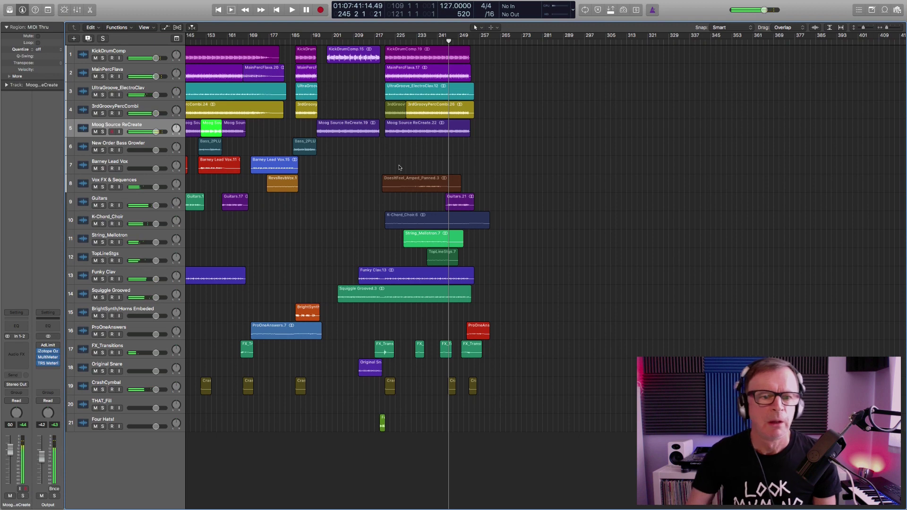
Select the Guitars track and play the mix into the Guitars.3 region, restarting from about bar 40 and stopping at bar 50.
ctrl+alt+click(362, 178)
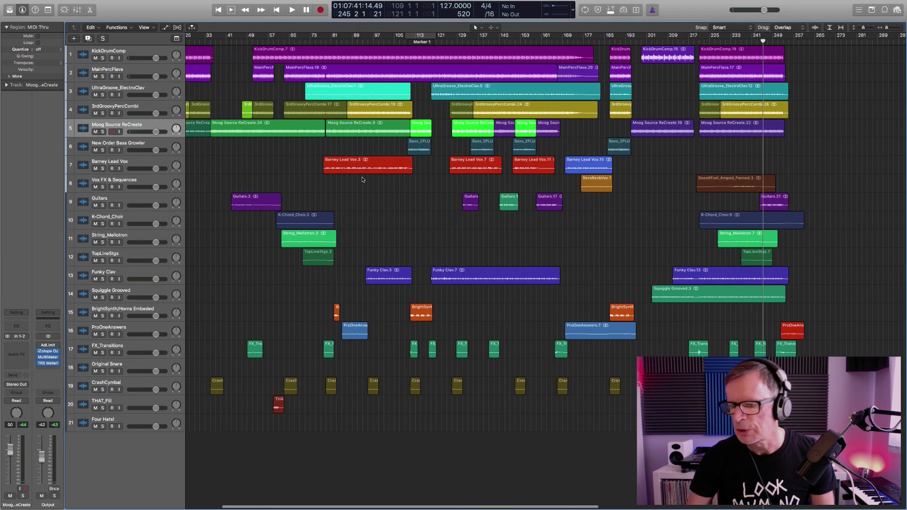
scroll(362, 179, left, 1)
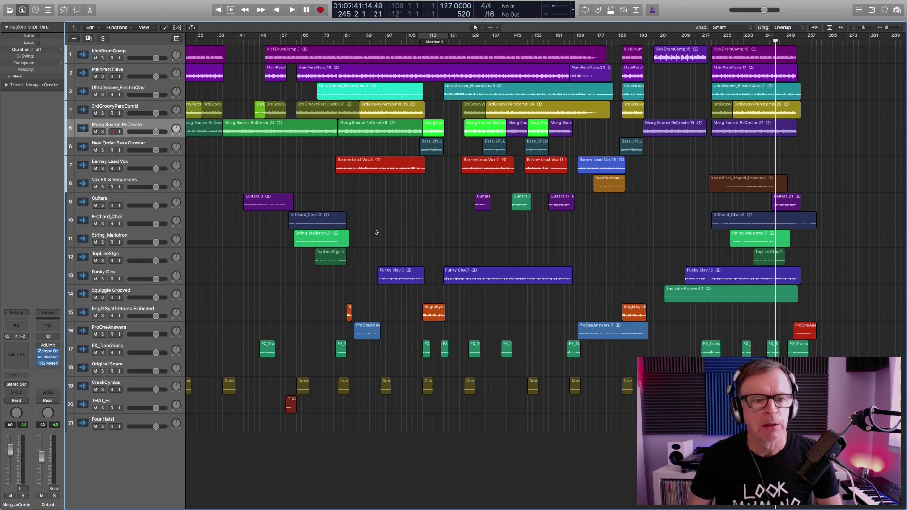
scroll(419, 213, left, 3)
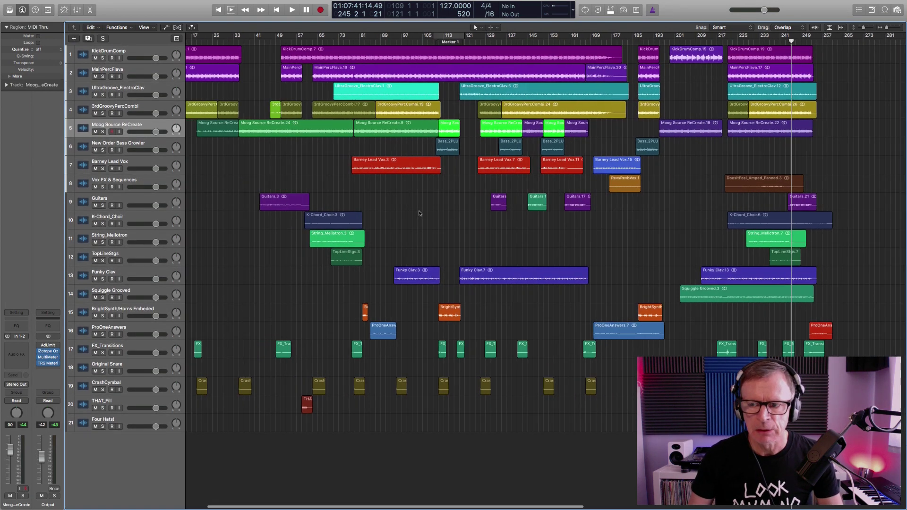
click(164, 203)
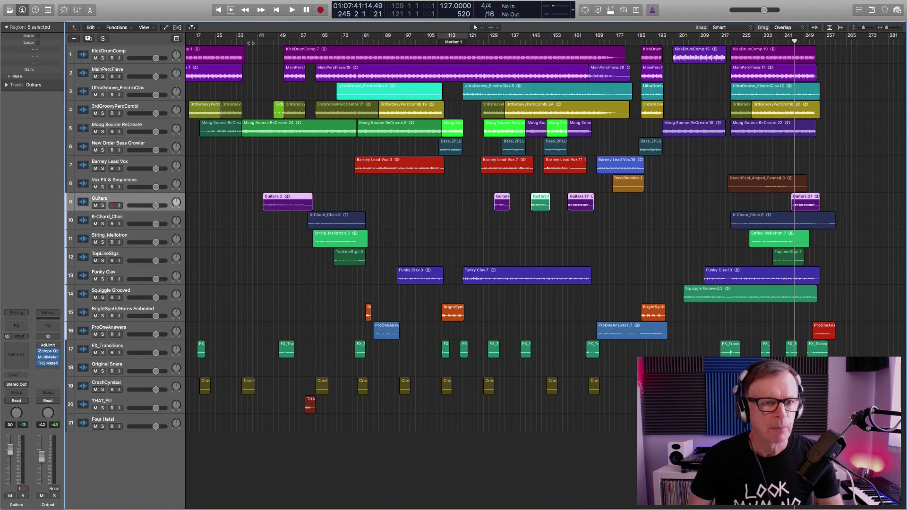
click(233, 40)
key(space)
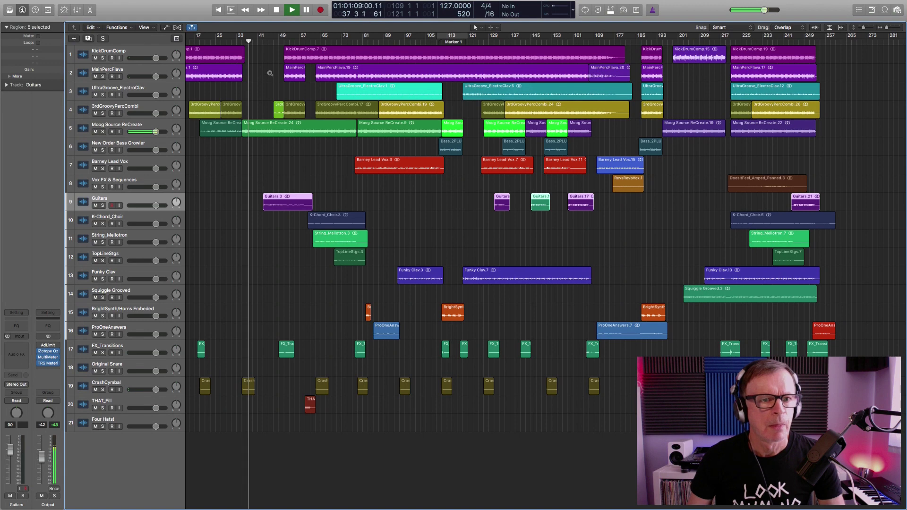
click(259, 40)
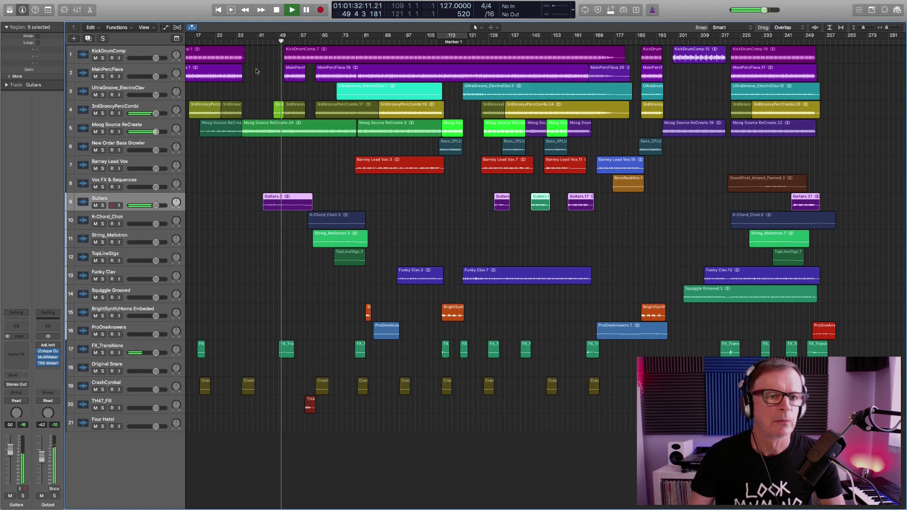
key(space)
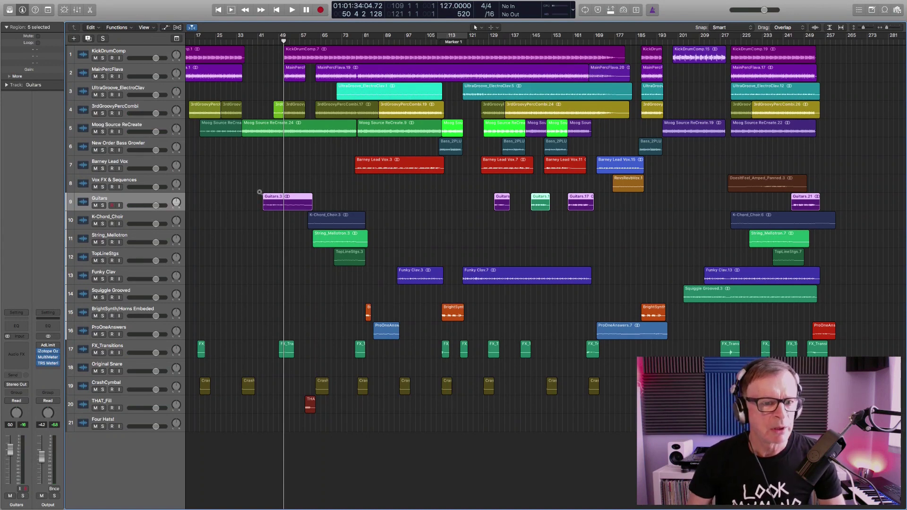
Examine the Guitars.3 waveform up close, then play from about bar 40 with Guitars soloed and stop at bar 52.
drag(255, 188, 328, 222)
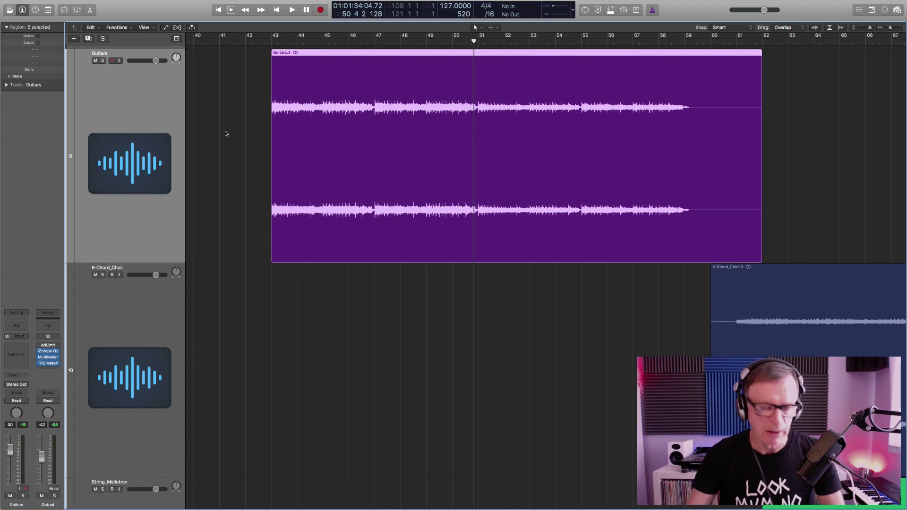
key(z)
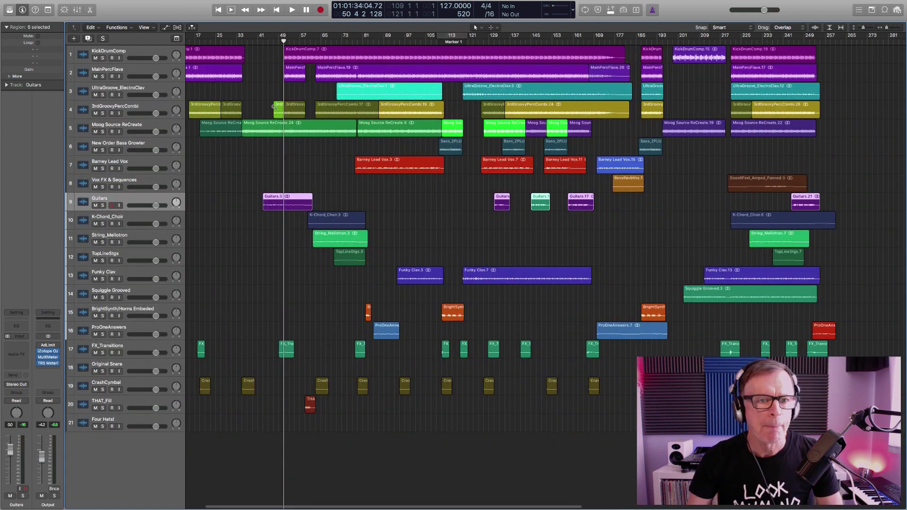
key(space)
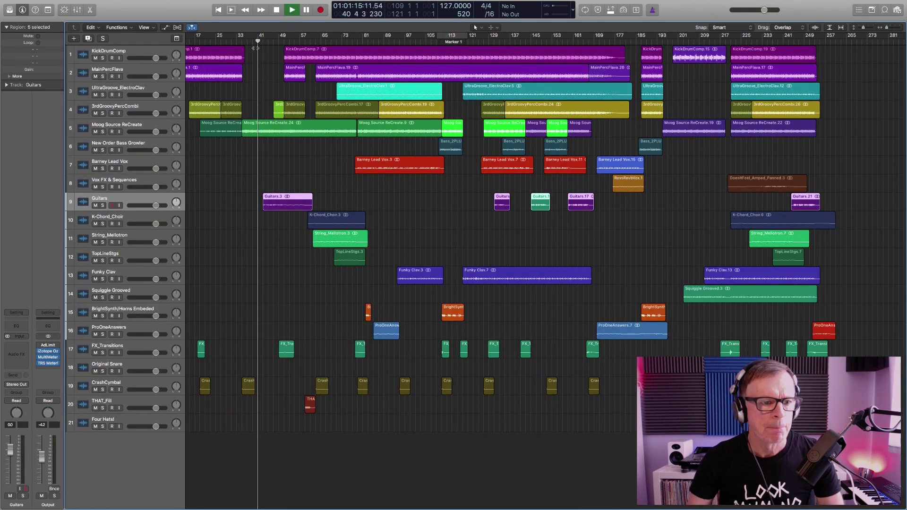
click(102, 205)
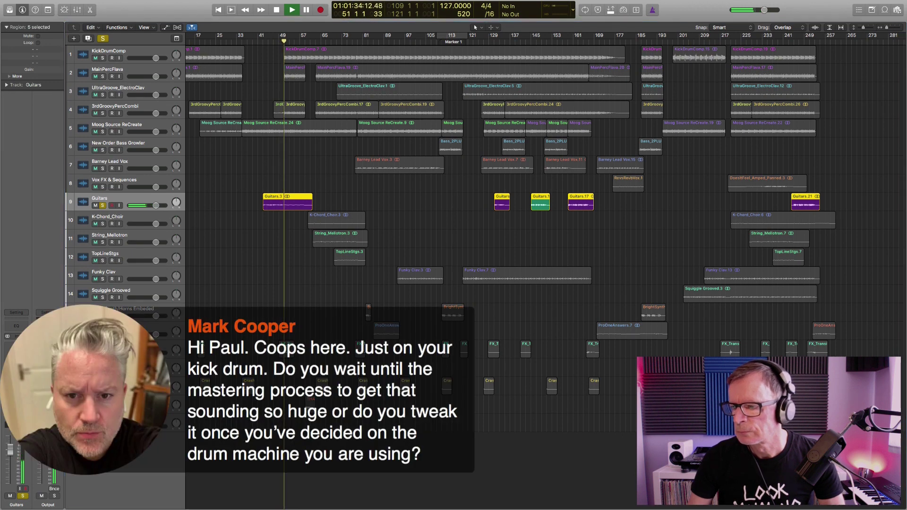
click(262, 111)
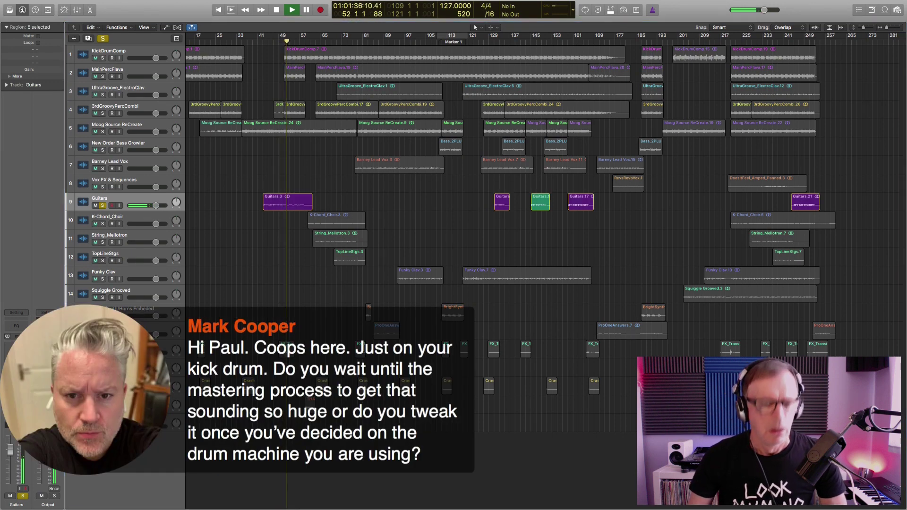
key(space)
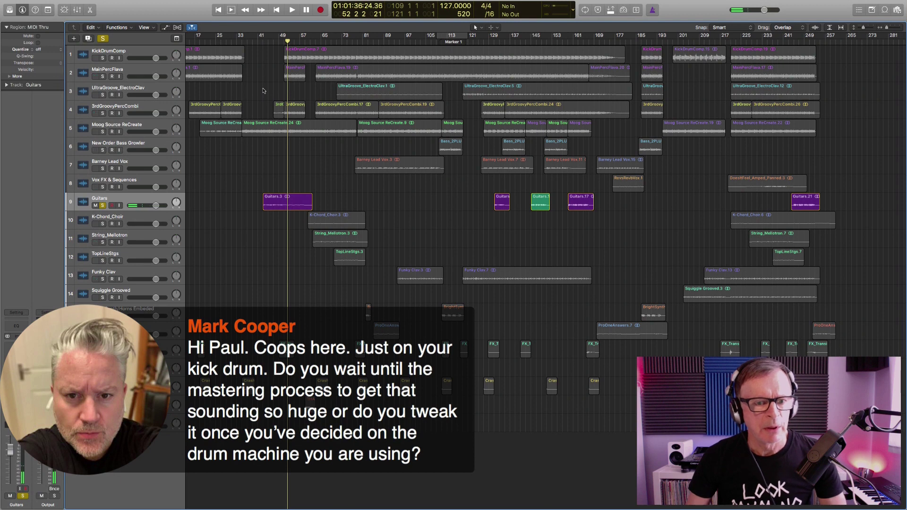
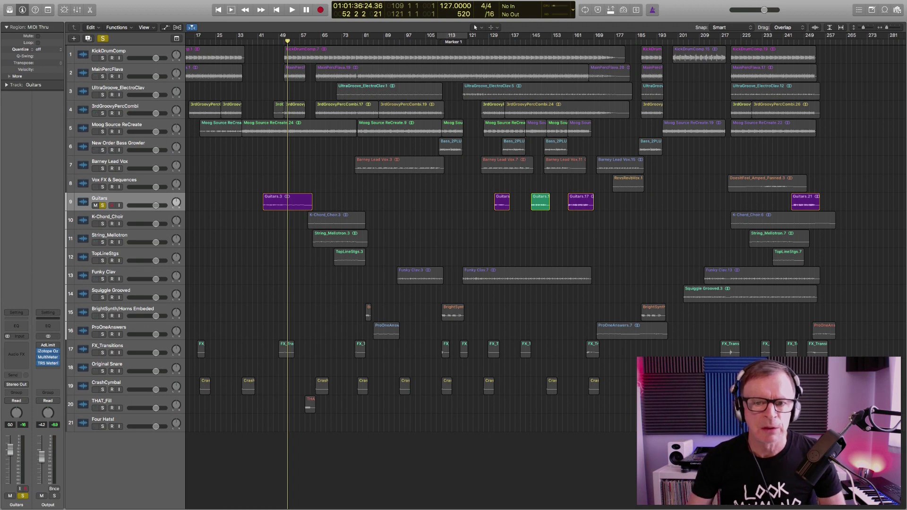
Clear the Guitars solo and play the full mix from about bar 130.
click(486, 38)
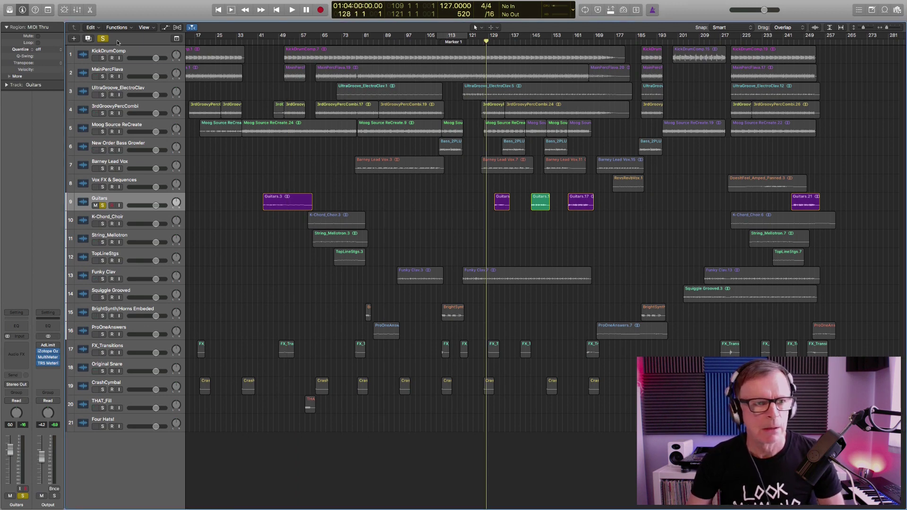
click(103, 38)
click(493, 41)
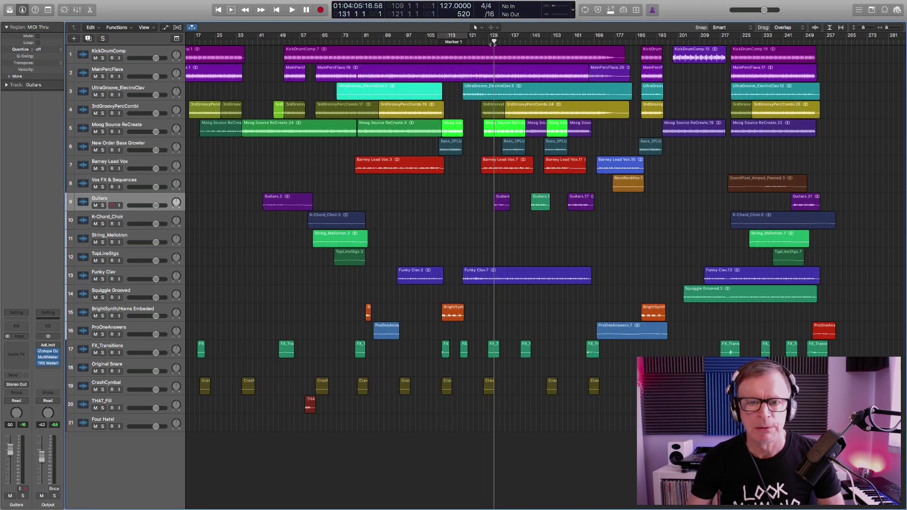
key(space)
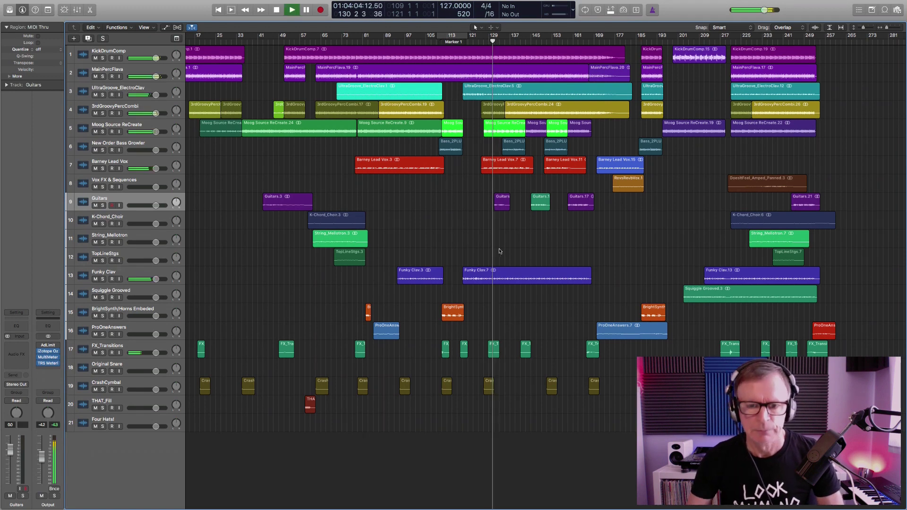
Examine the Guitars regions between bars 130 and 169 up close, solo Guitars during Guitars.9, and stop playback.
drag(468, 184, 601, 226)
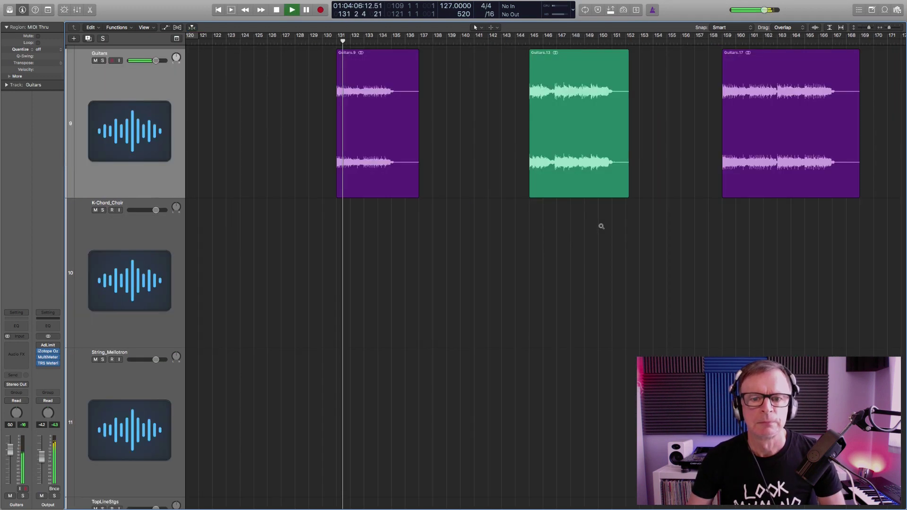
scroll(543, 143, up, 3)
scroll(544, 143, right, 3)
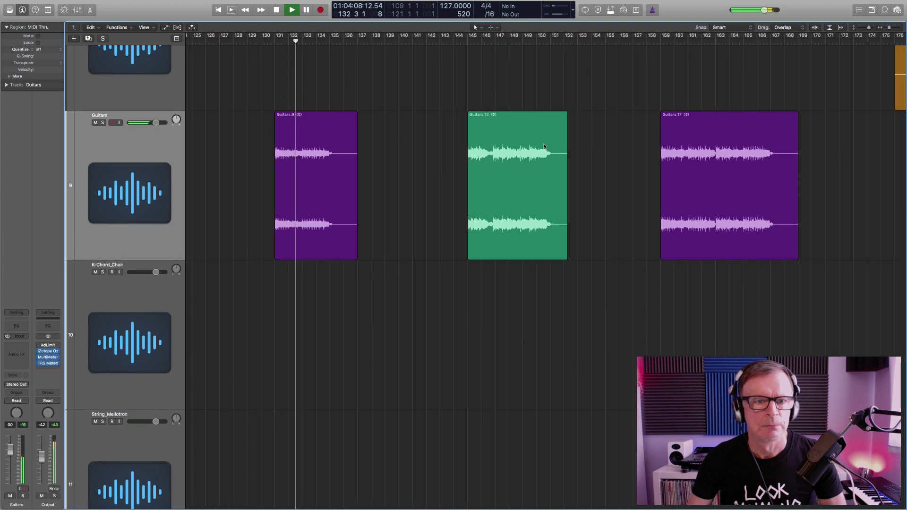
key(ctrl+s)
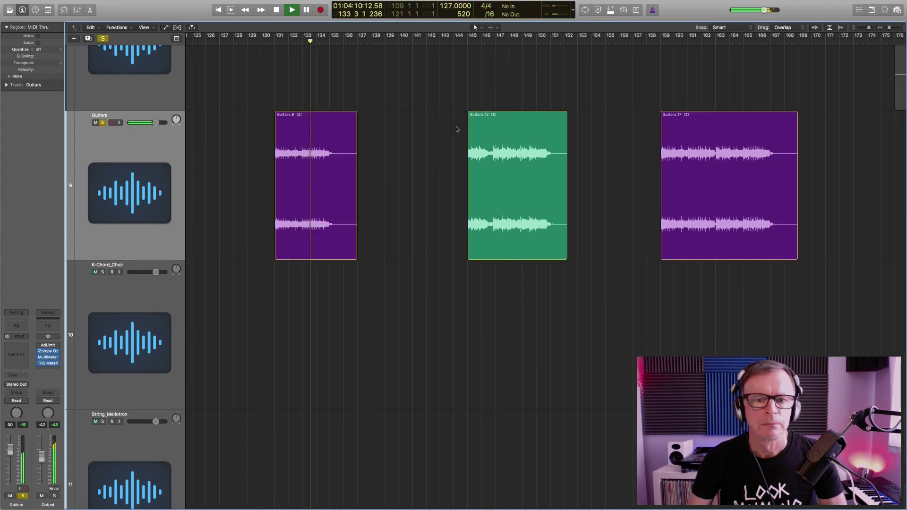
key(space)
Play from bar 144 with Guitars soloed, clear the solo during Guitars.13, and stop the full mix at bar 151.
click(461, 42)
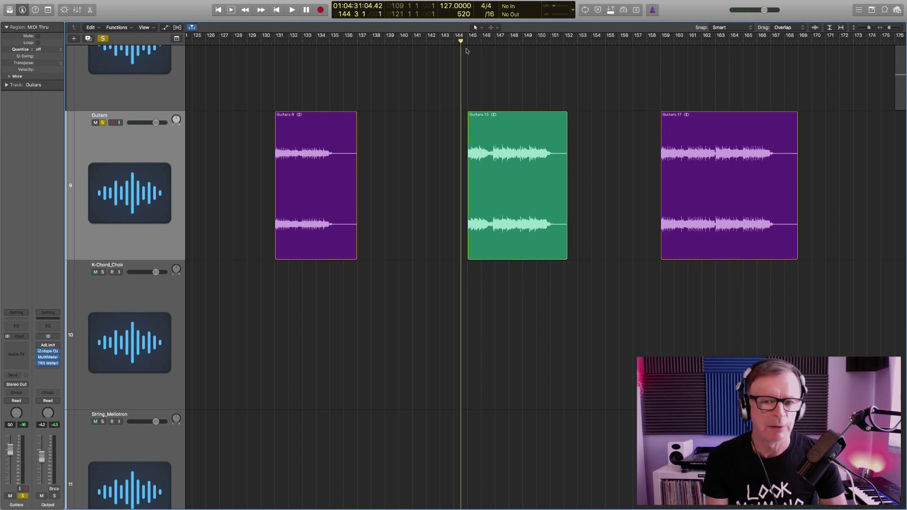
key(space)
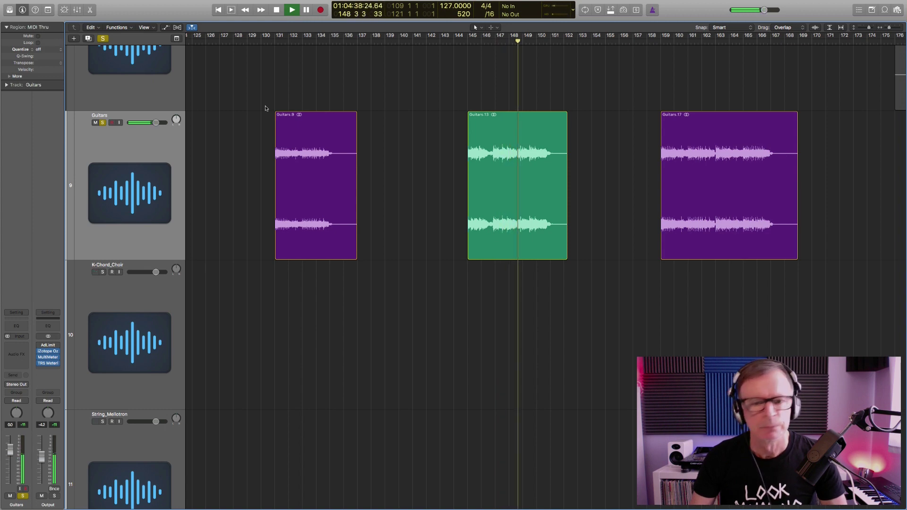
click(102, 122)
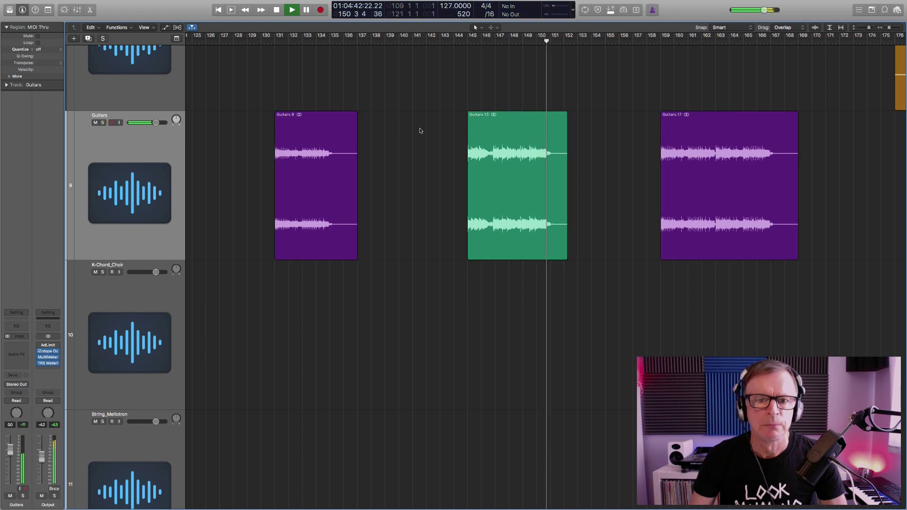
key(z)
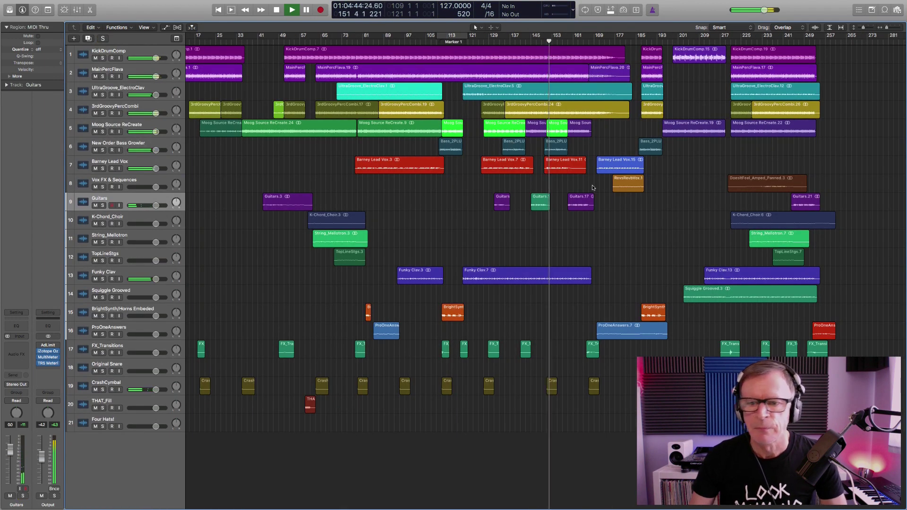
key(space)
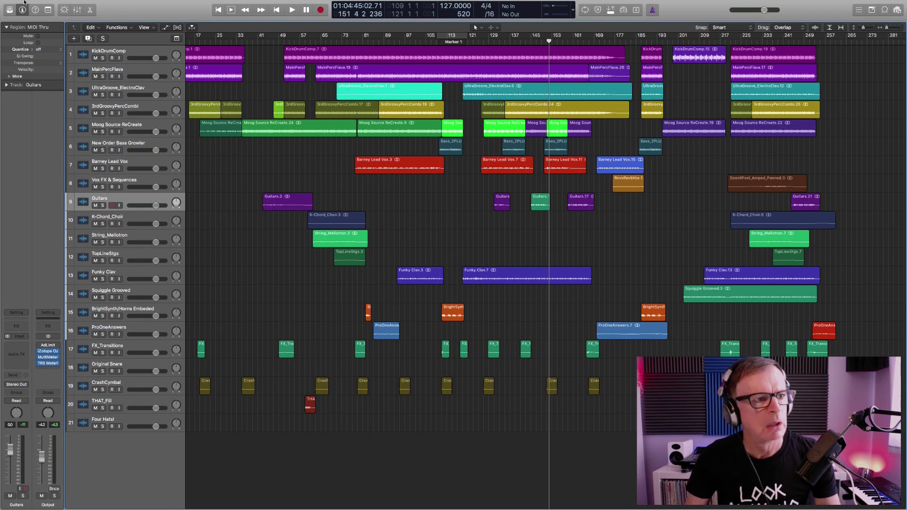
Take the remix project out of full screen and bring the Blue Monday Original 120BPM project window into full view.
mouse_move(22, 2)
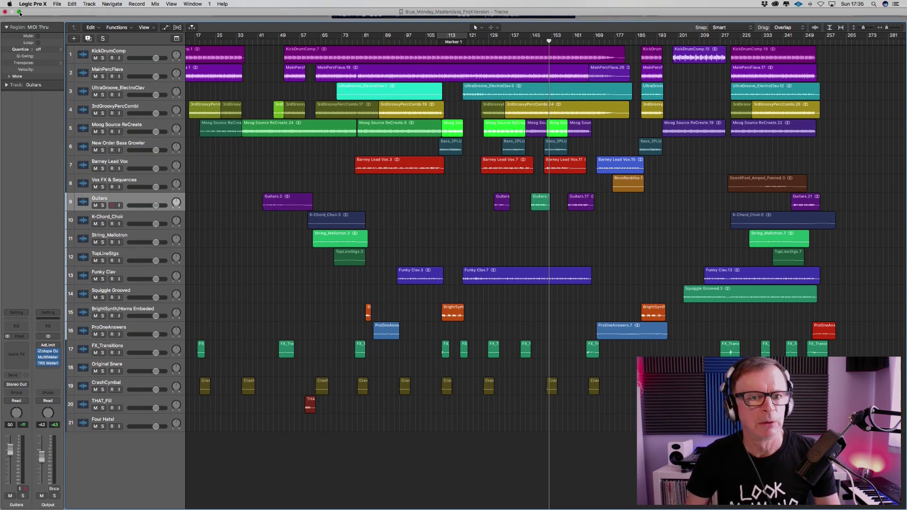
click(19, 13)
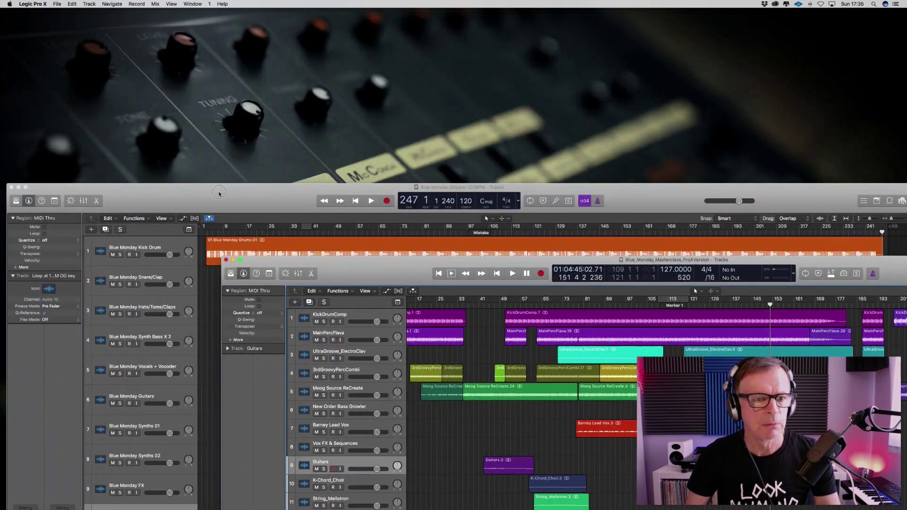
drag(219, 194, 211, 20)
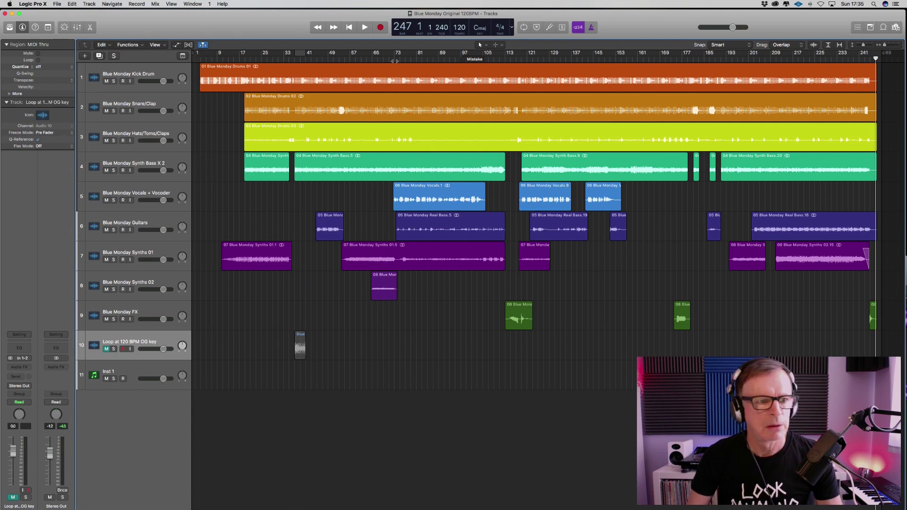
Play the original from just before its first vocal region, solo Blue Monday Vocals + Vocoder and Blue Monday Guitars, and stop at bar 80.
click(309, 57)
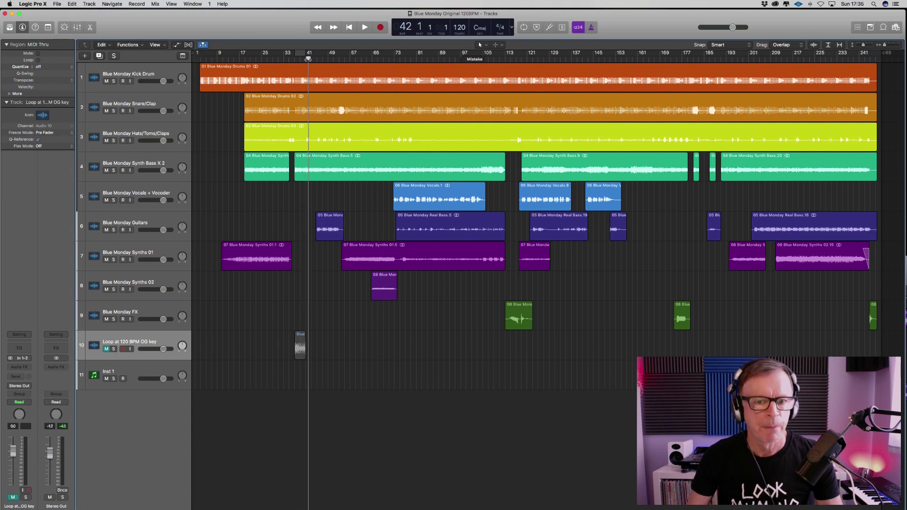
click(383, 59)
key(space)
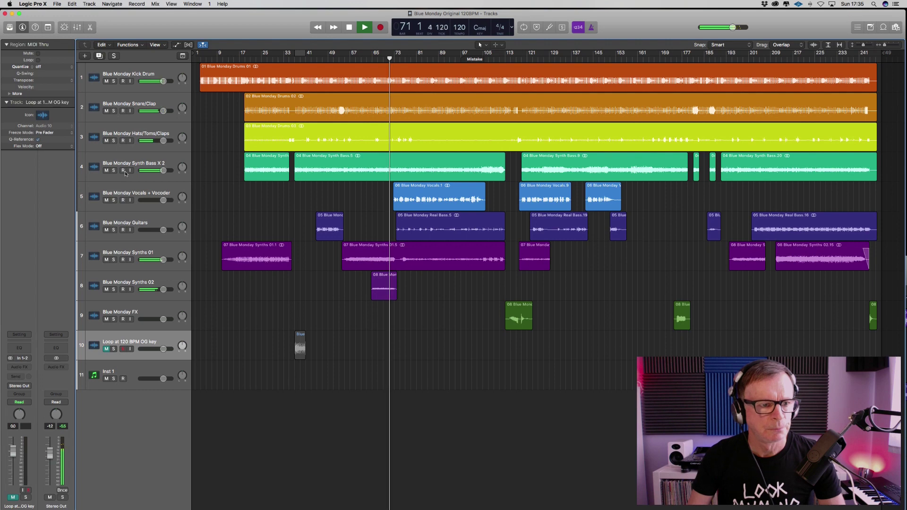
click(113, 199)
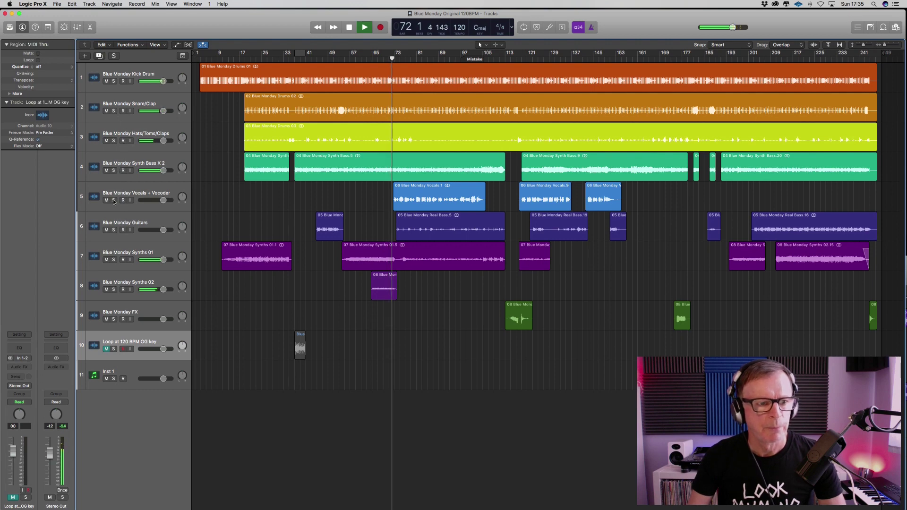
click(114, 230)
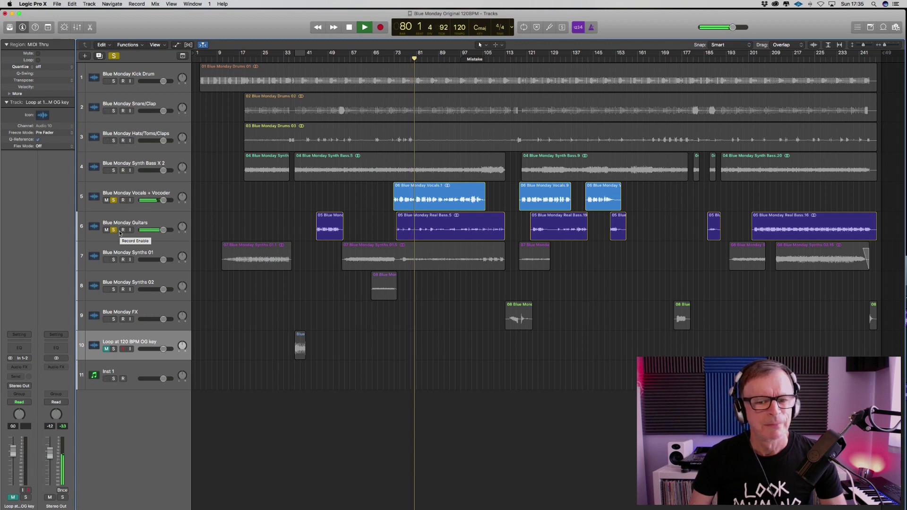
key(space)
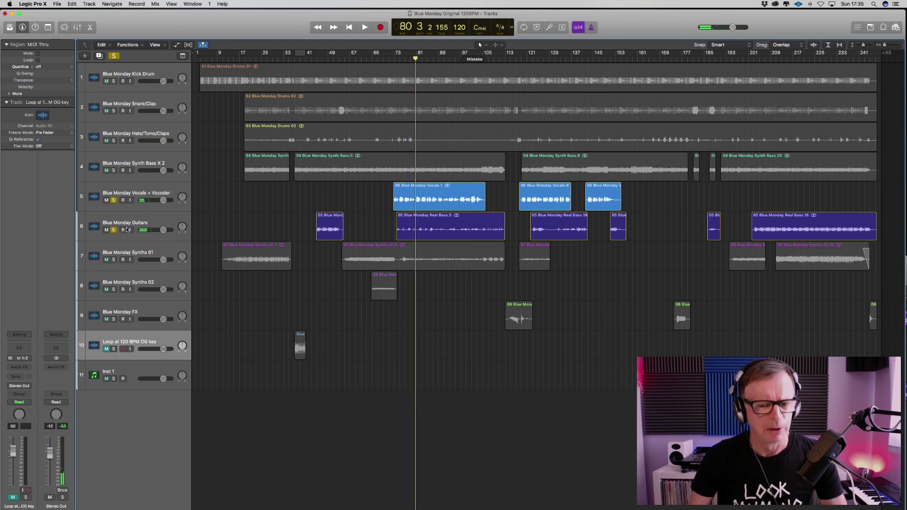
Play Blue Monday Guitars alone from bar 72 with a pause at bar 77, stop at bar 80 and clear its solo.
click(113, 200)
click(114, 201)
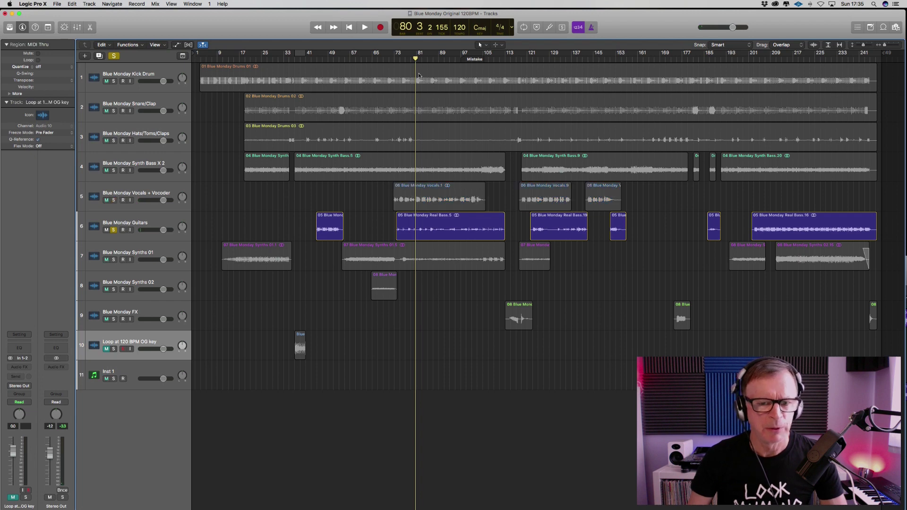
click(392, 59)
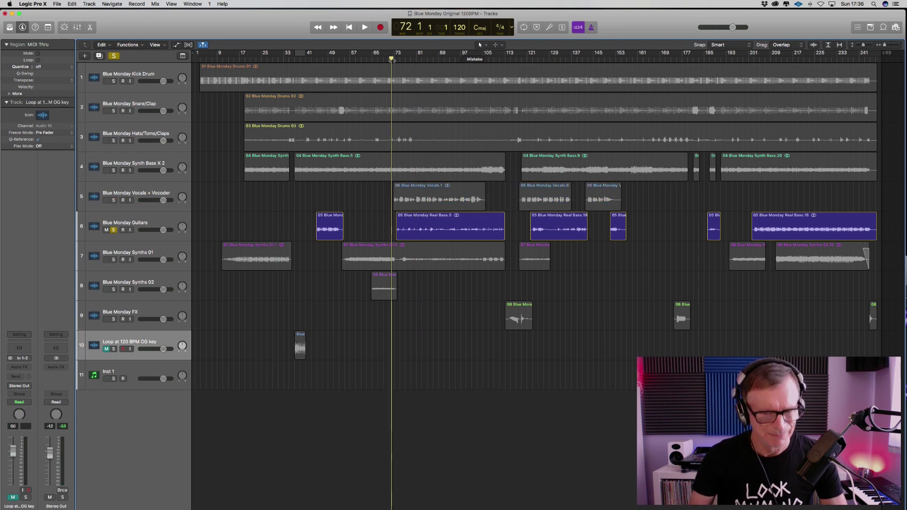
key(space)
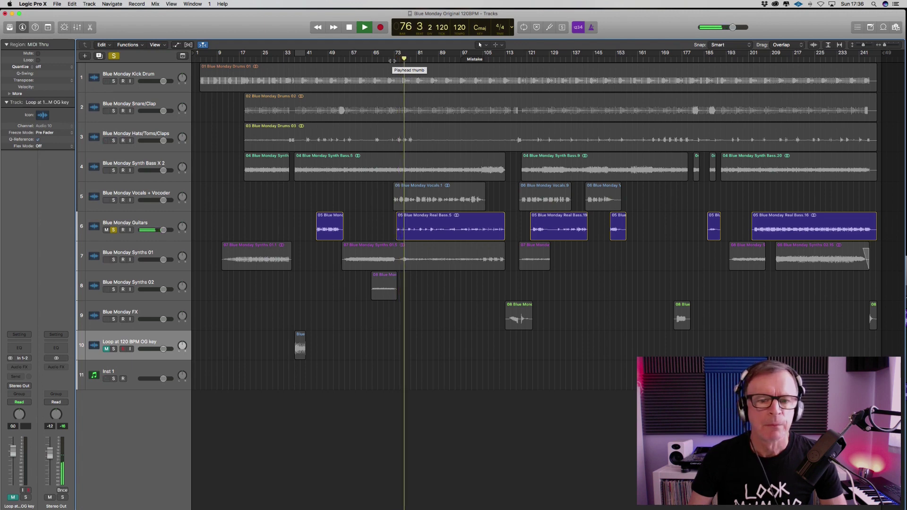
key(space)
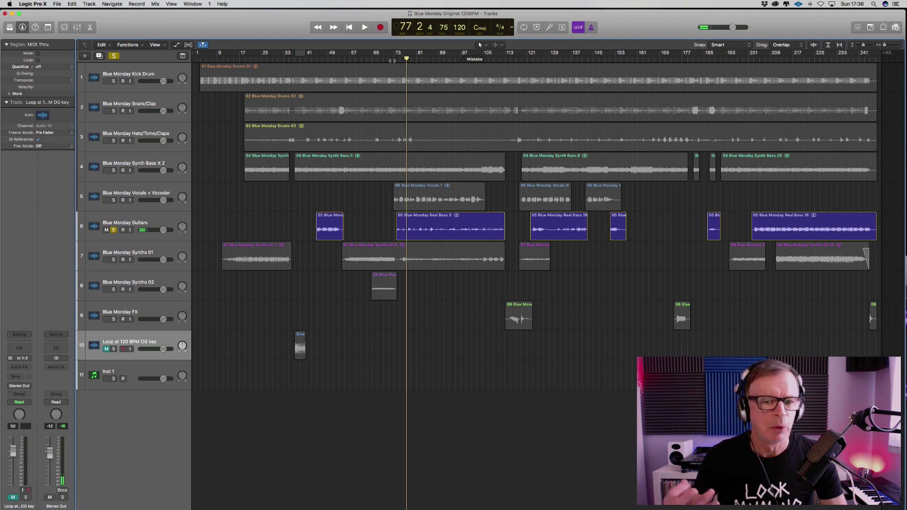
key(space)
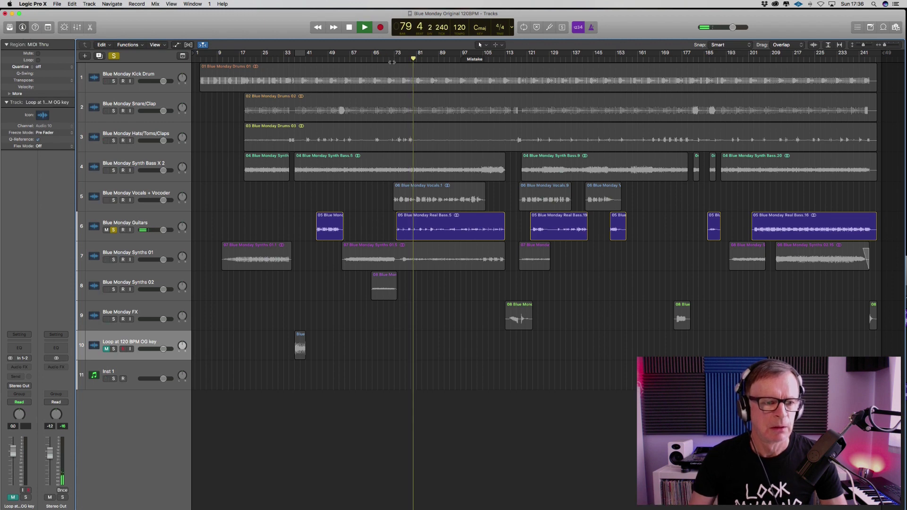
key(space)
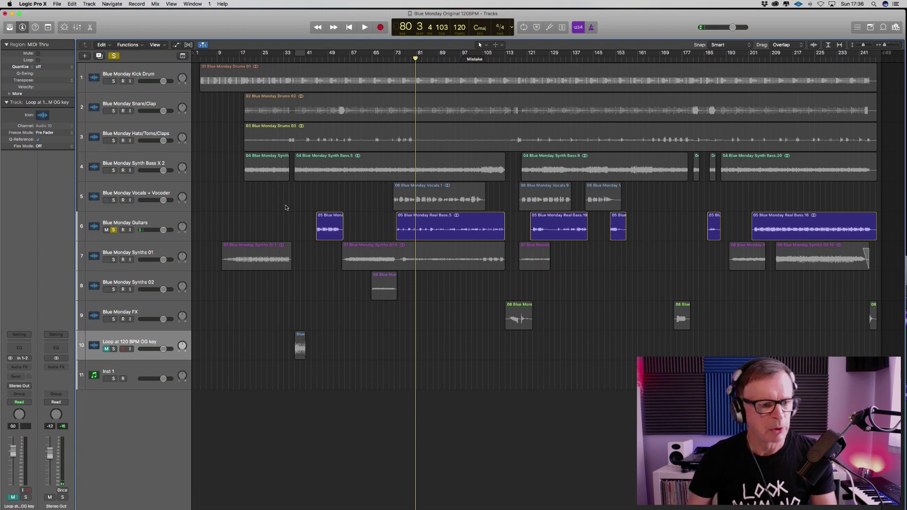
click(113, 230)
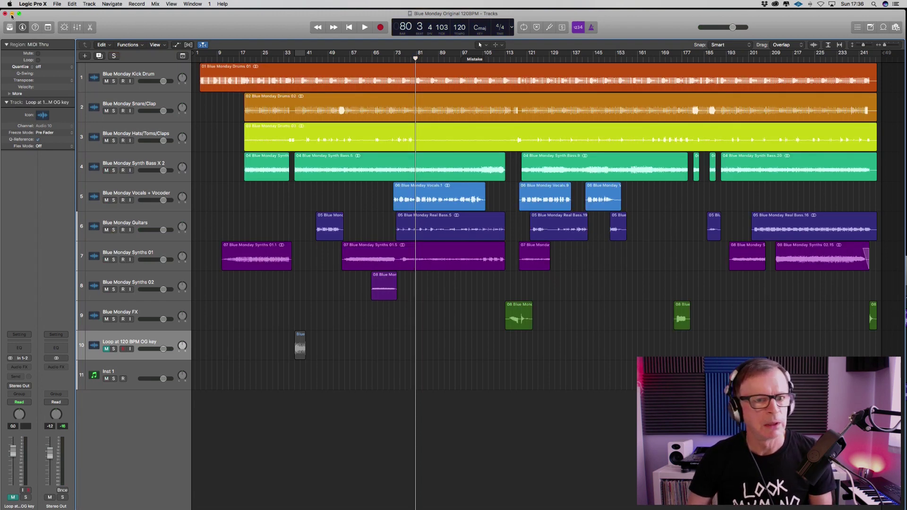
Move the original project window aside and return to the Blue_Monday_Masterclass_ProXVersion project in full screen.
drag(55, 14, 104, 302)
double_click(379, 259)
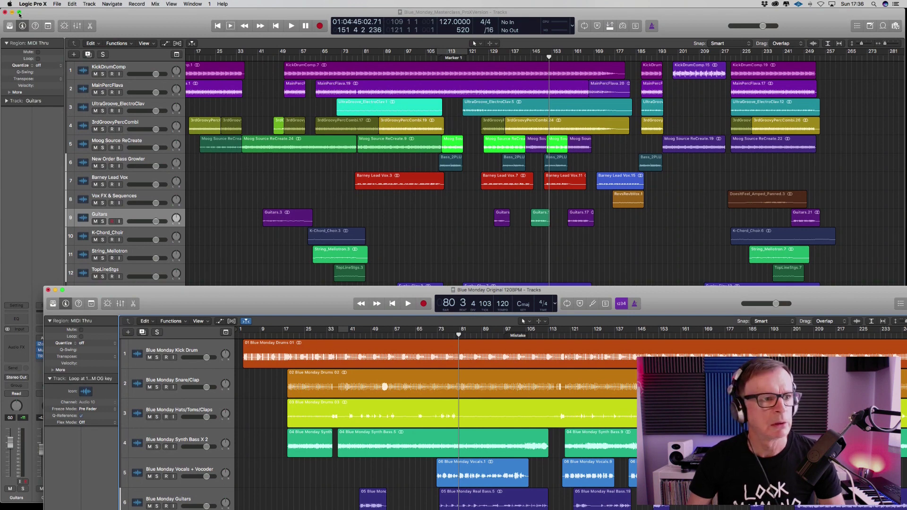
click(19, 13)
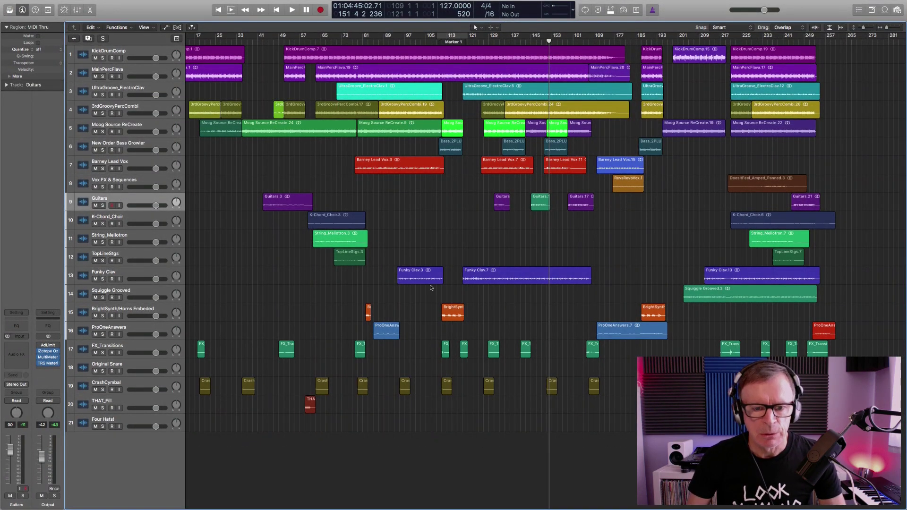
Move the ProOneAnswers track directly below Barney Lead Vox and set a cycle range from bar 83 to bar 96.
click(138, 331)
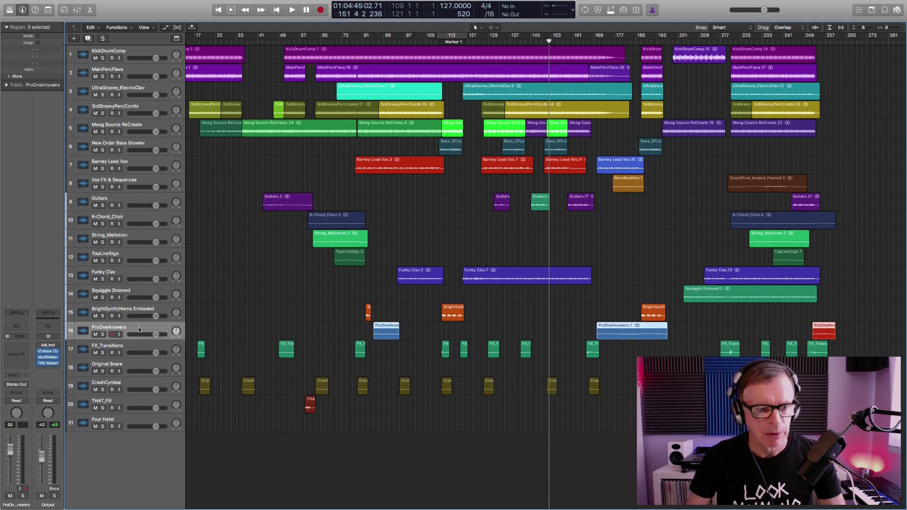
drag(139, 330, 156, 183)
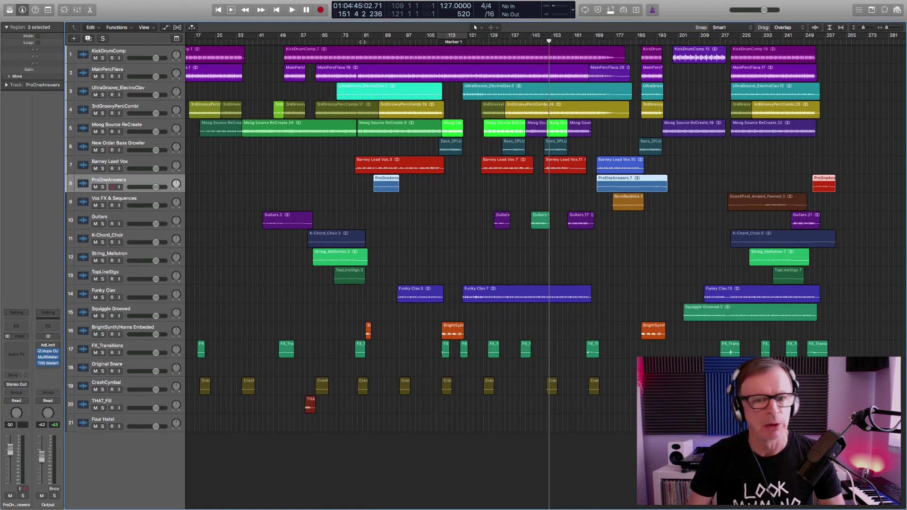
drag(368, 35, 401, 37)
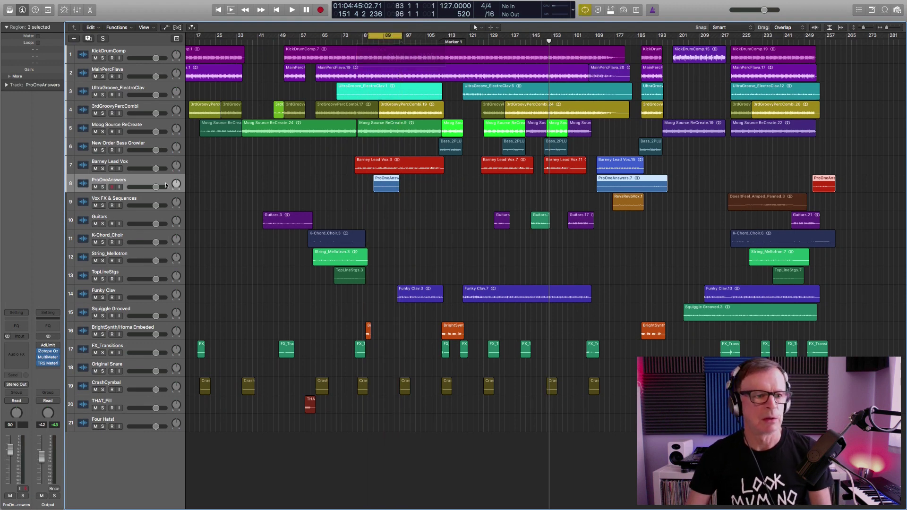
Solo Barney Lead Vox and ProOneAnswers together, play the cycle range and stop at bar 94.
click(103, 170)
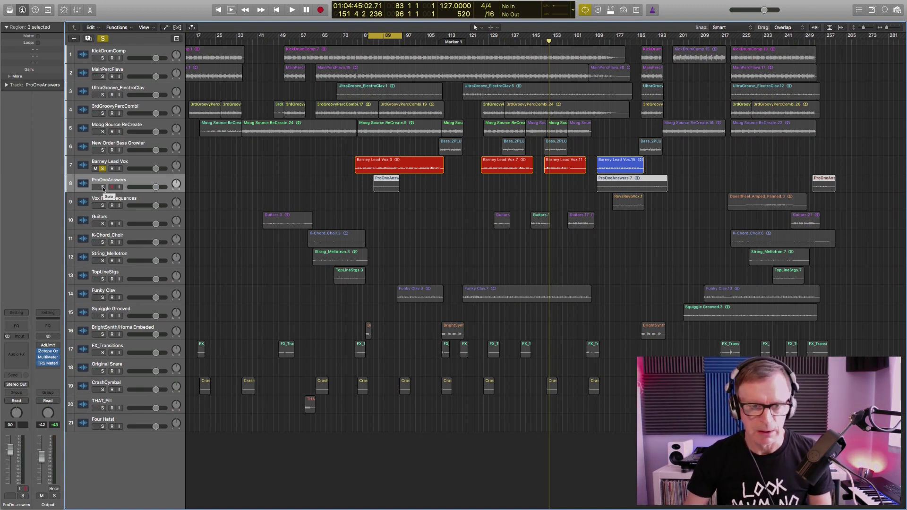
click(103, 187)
key(space)
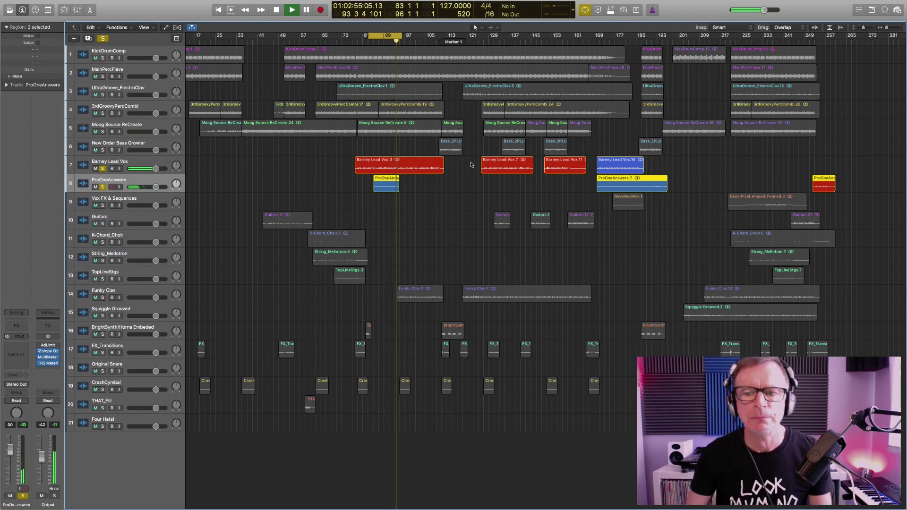
key(space)
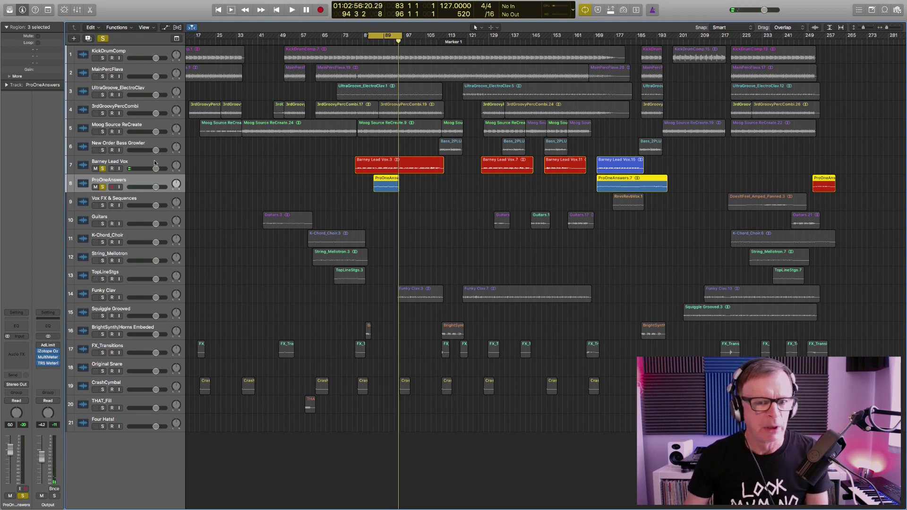
click(102, 168)
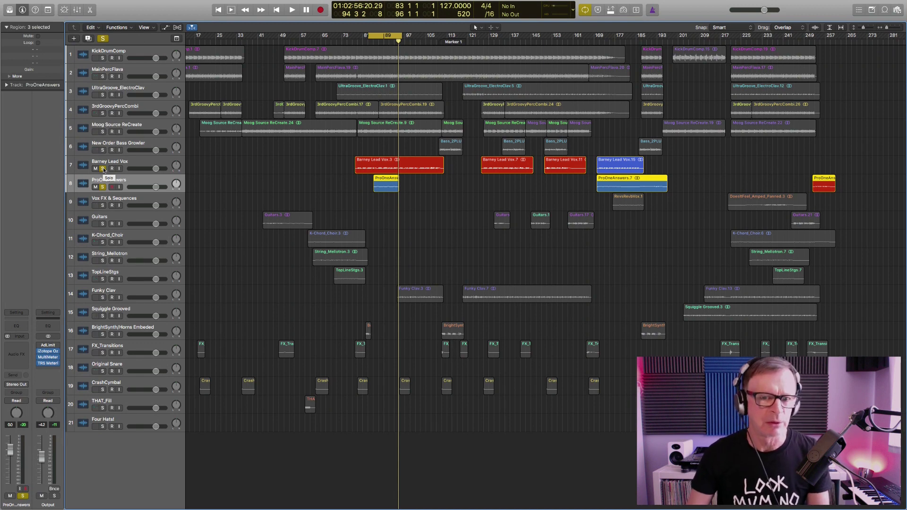
Clear the solos on Barney Lead Vox and ProOneAnswers and turn off the cycle range.
click(103, 169)
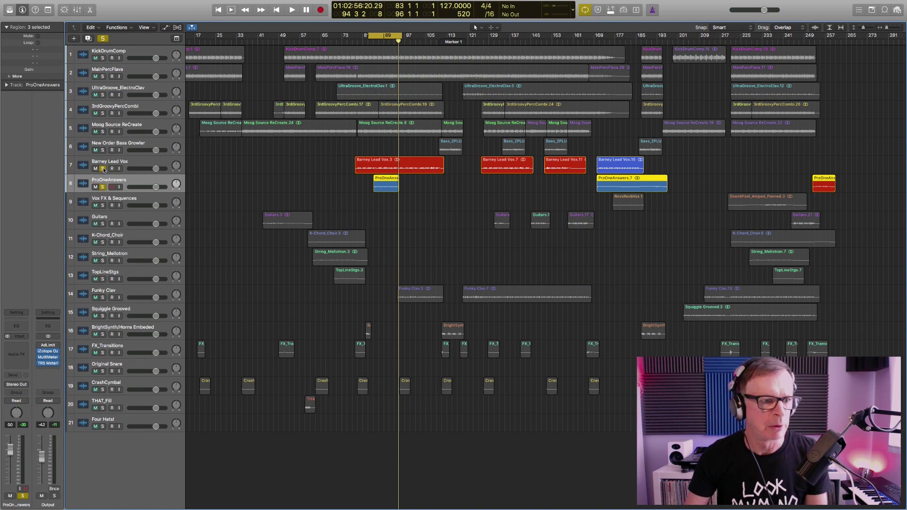
click(103, 169)
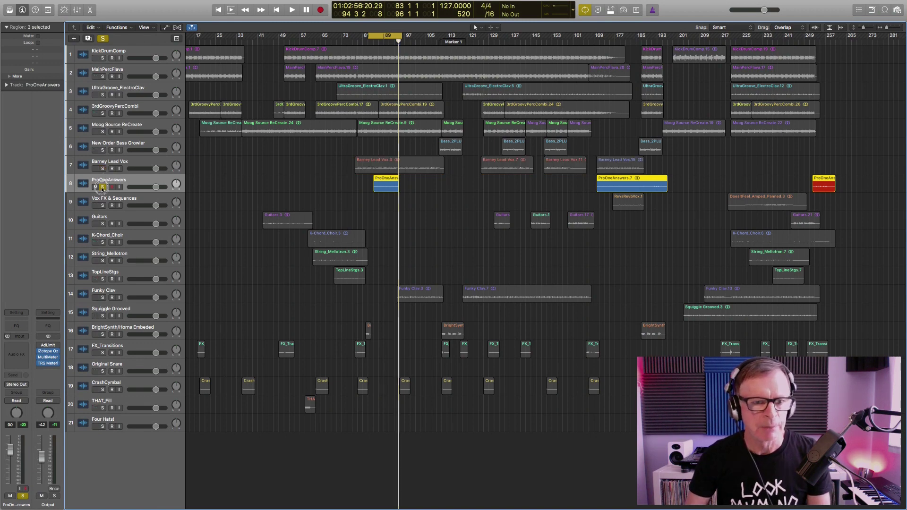
click(103, 187)
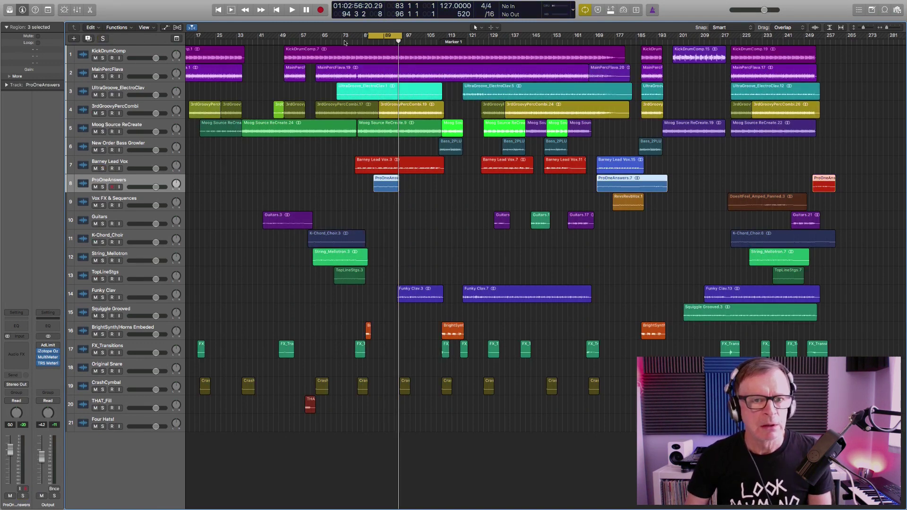
click(383, 38)
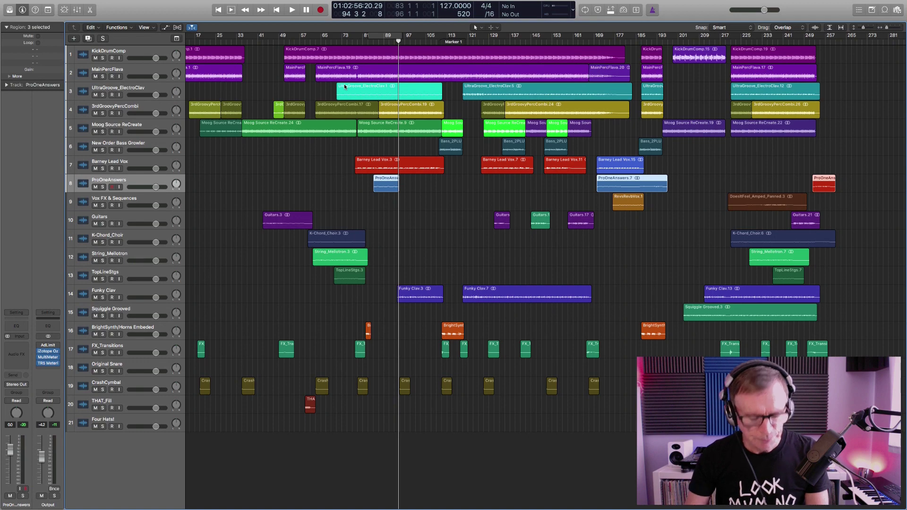
Switch to the annotated arrangement overview image, review its sections and track groups, and return to the Logic Pro project.
key(super+Tab)
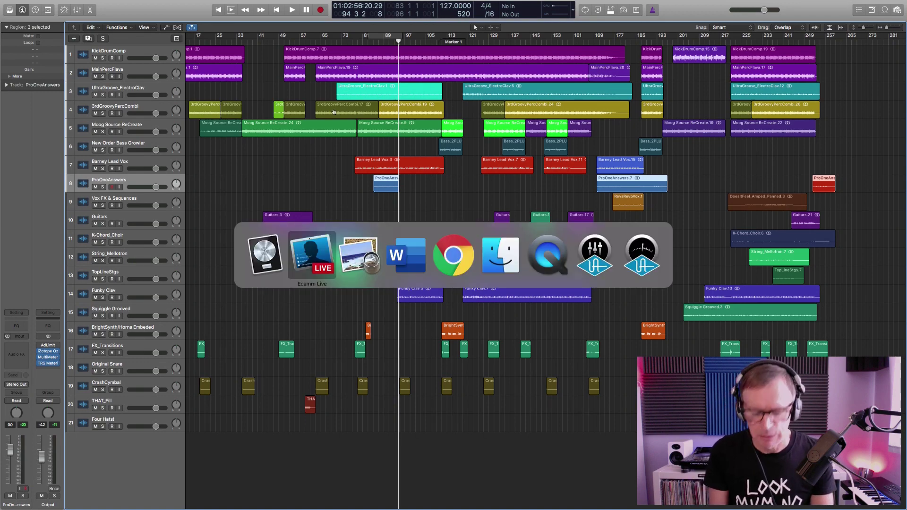
key(super+Tab)
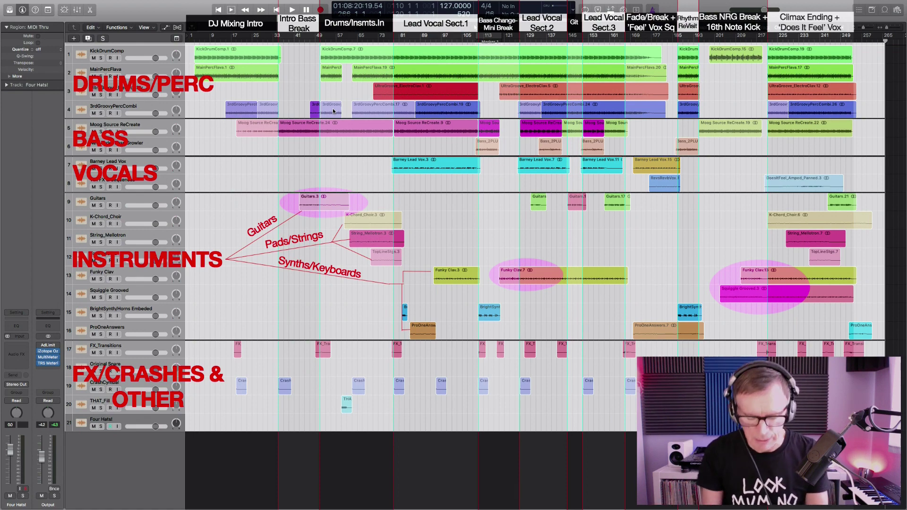
key(super+Tab)
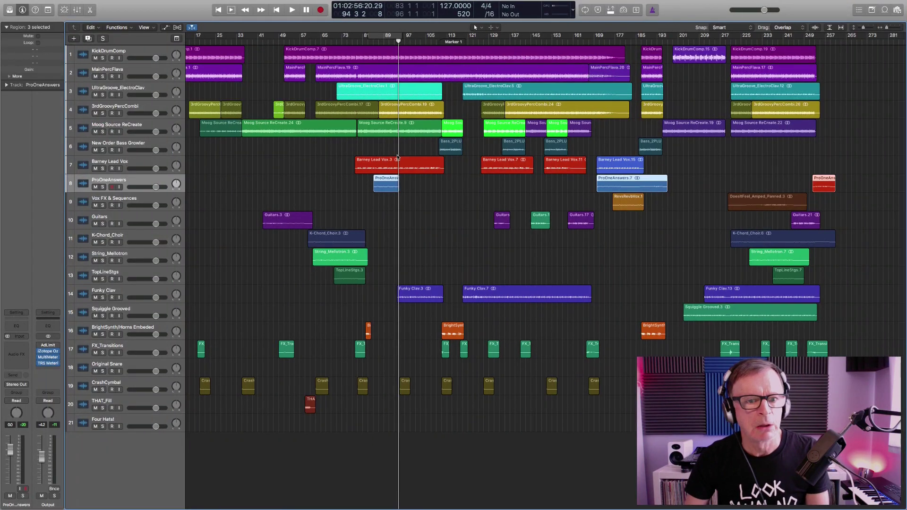
Solo K-Chord_Choir, play it alone from bar 58 and stop playback.
click(257, 42)
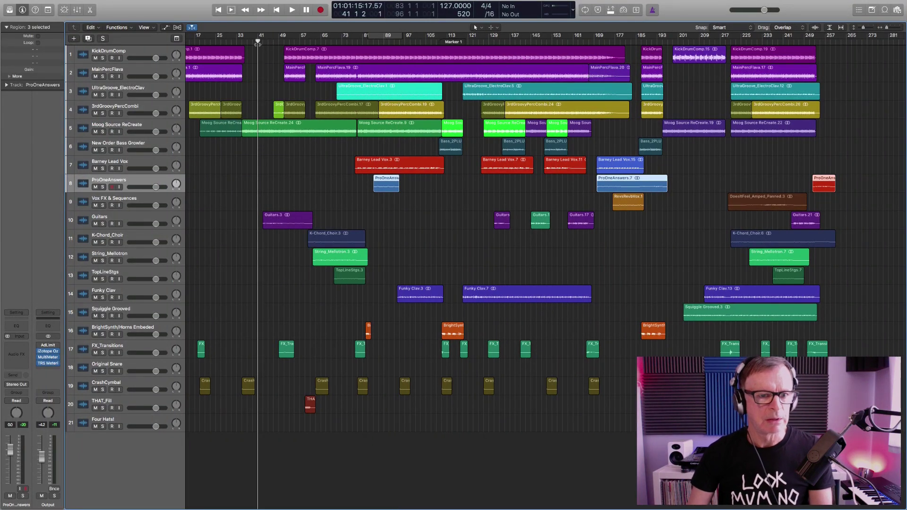
click(302, 42)
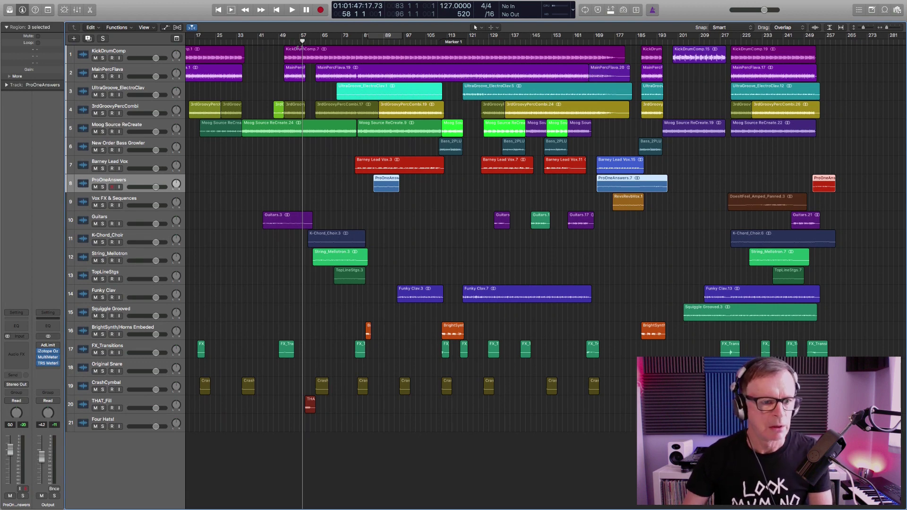
click(157, 235)
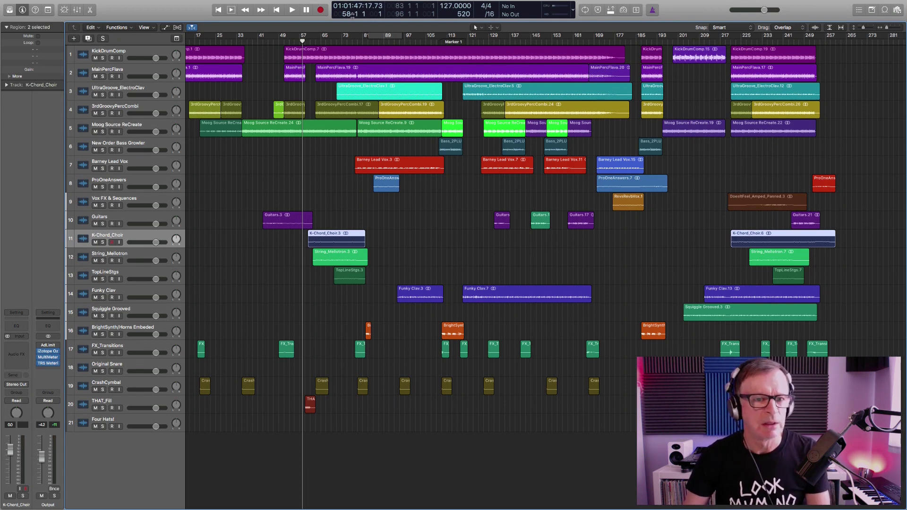
click(102, 242)
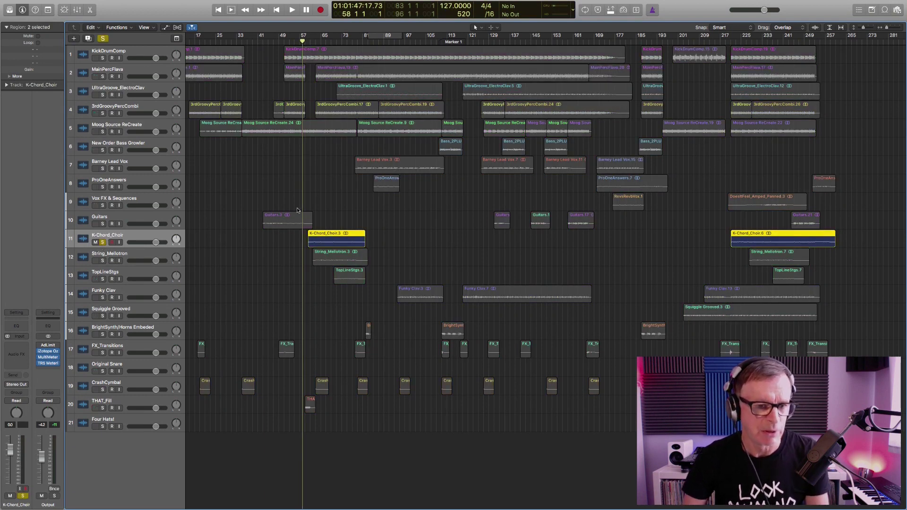
key(space)
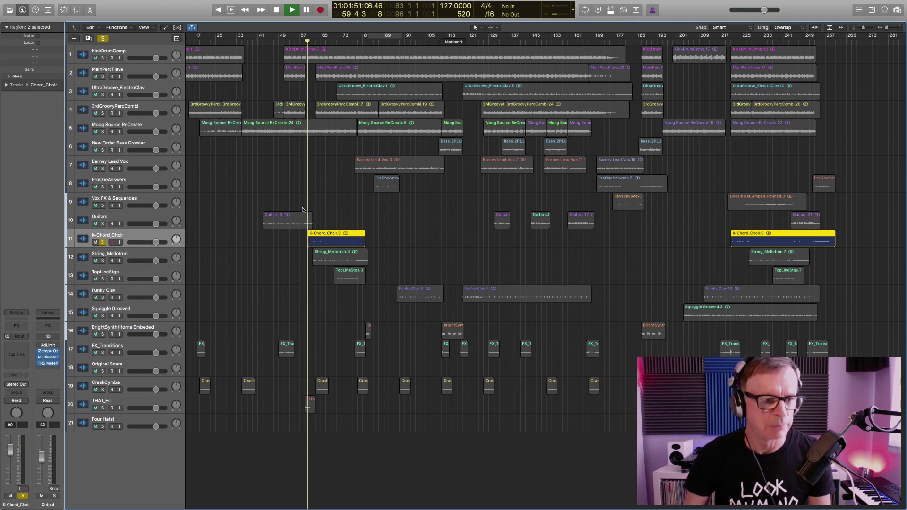
drag(293, 213, 385, 286)
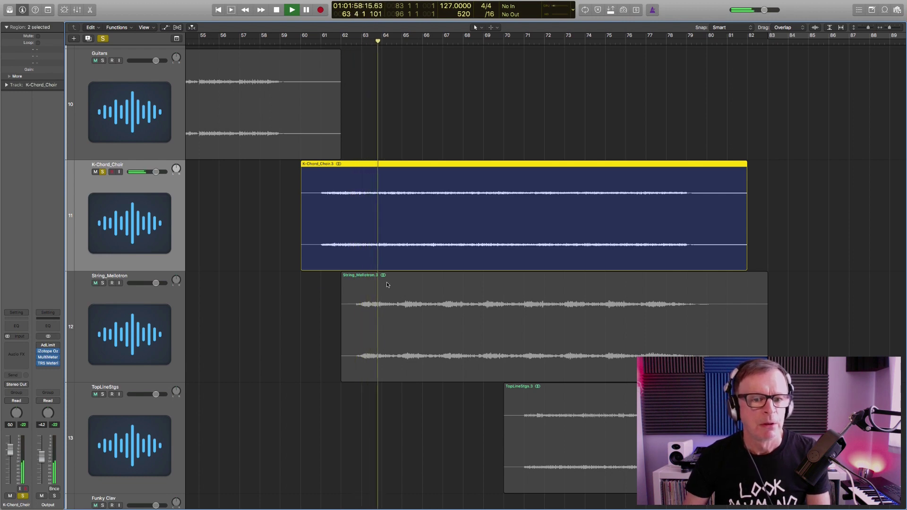
key(space)
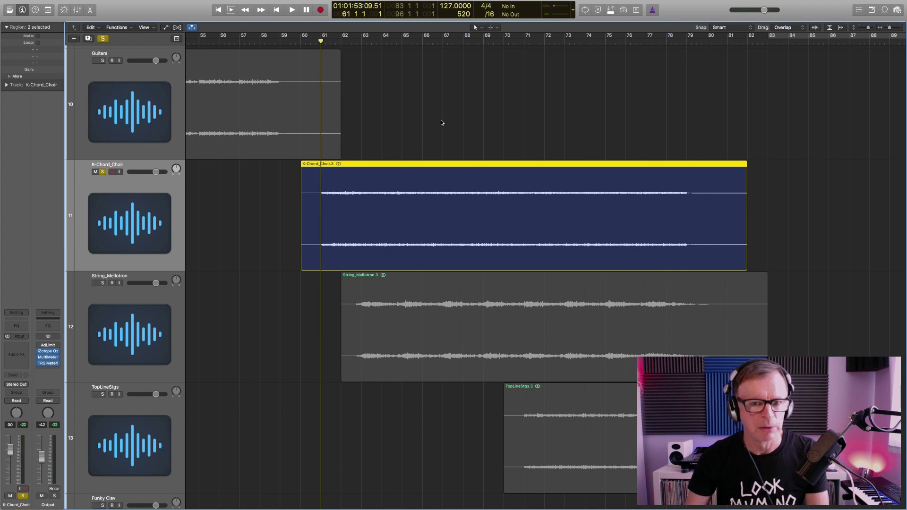
Play K-Chord_Choir from bar 61 and add String_Mellotron to the solo during playback.
scroll(441, 122, down, 1)
scroll(442, 122, down, 3)
key(space)
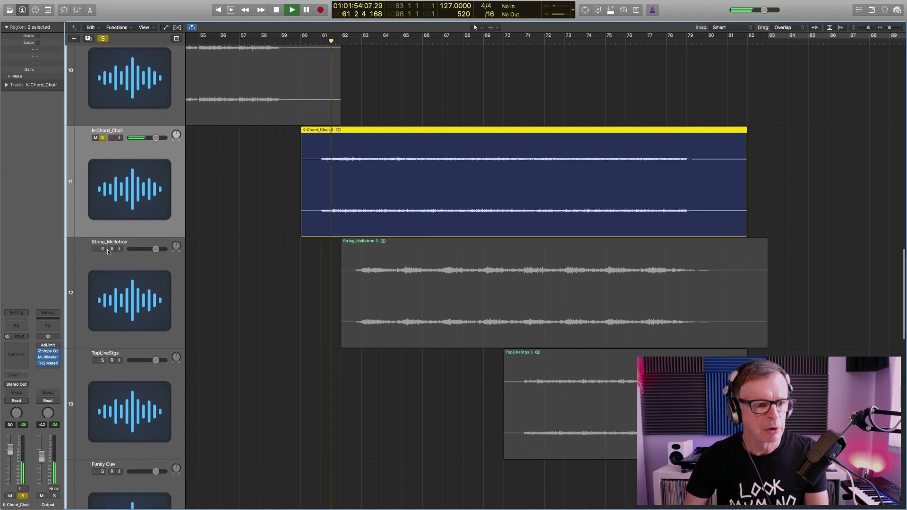
click(103, 250)
scroll(269, 278, down, 2)
scroll(270, 277, right, 2)
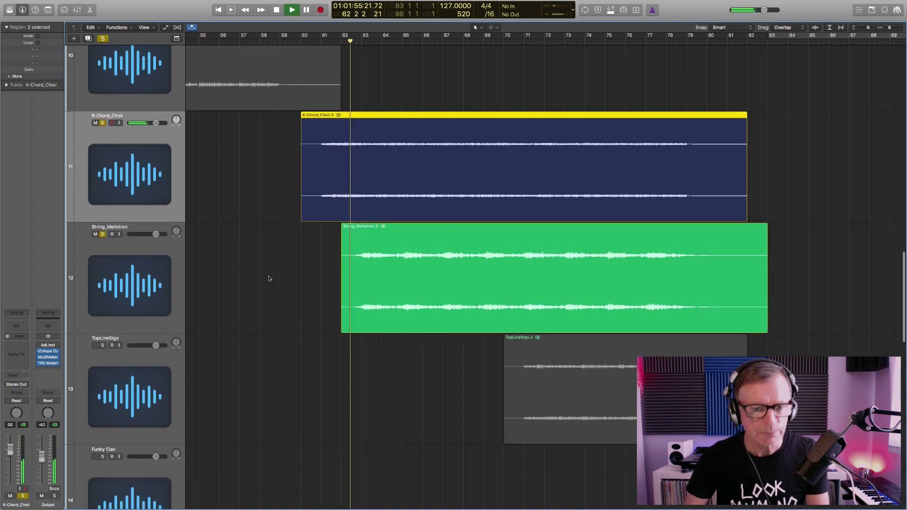
scroll(269, 278, right, 1)
scroll(269, 278, down, 1)
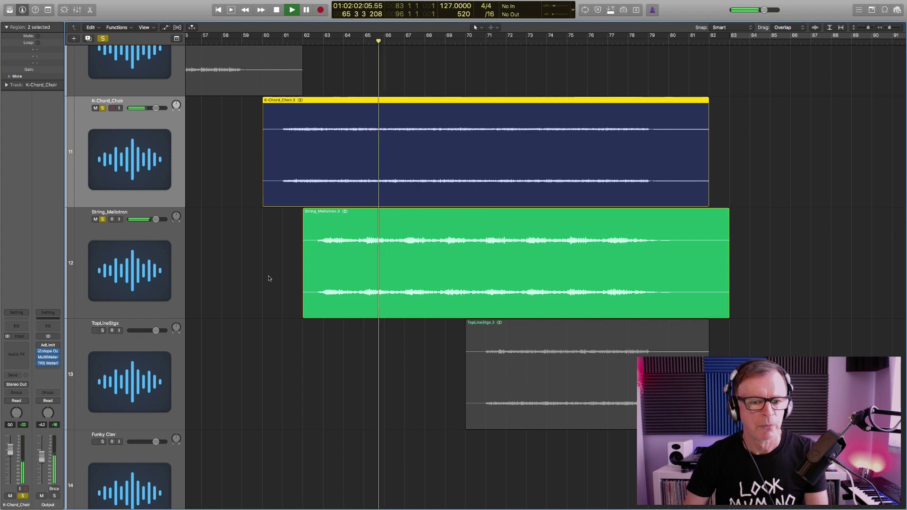
Add TopLineStgs to the soloed choir and Mellotron tracks, listen to all three together and stop at bar 80.
scroll(267, 278, down, 2)
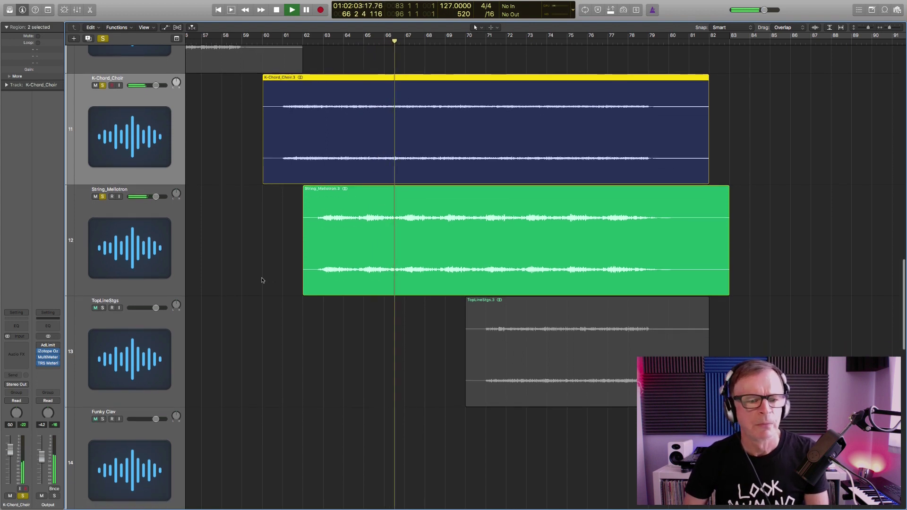
click(102, 308)
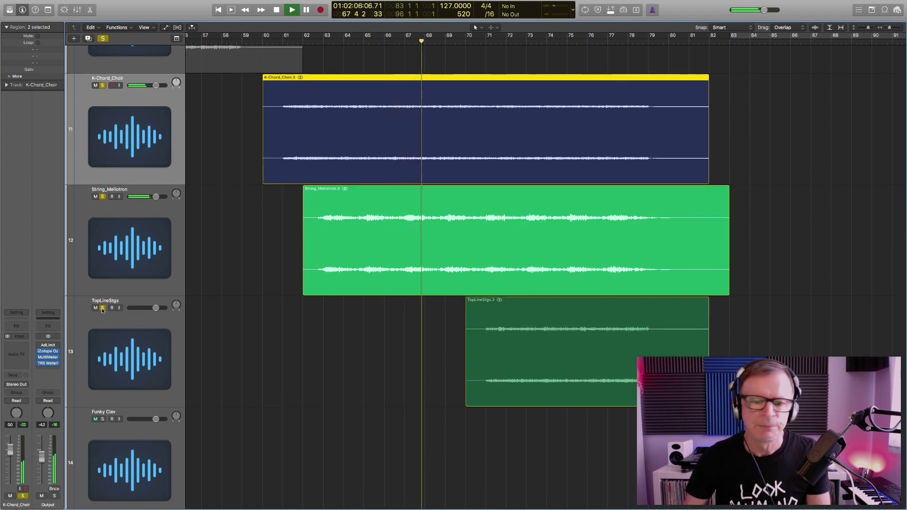
scroll(698, 282, right, 3)
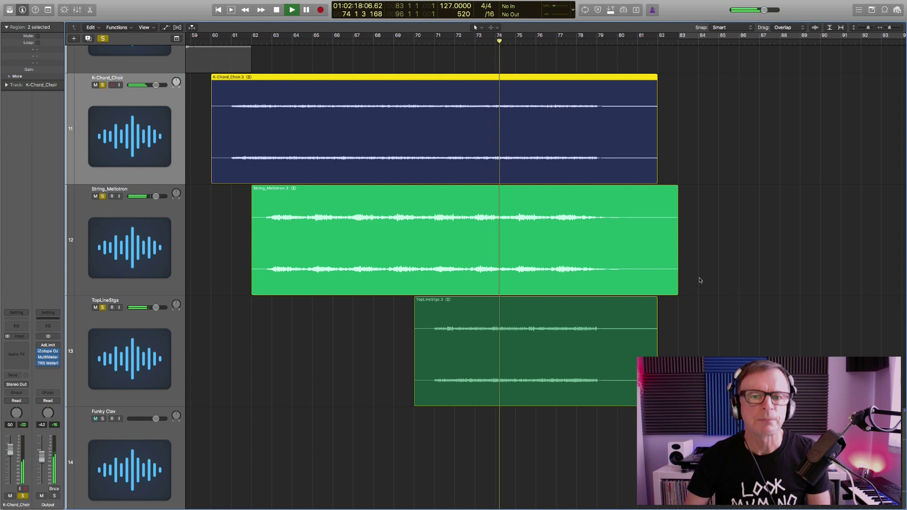
ctrl+alt+click(443, 235)
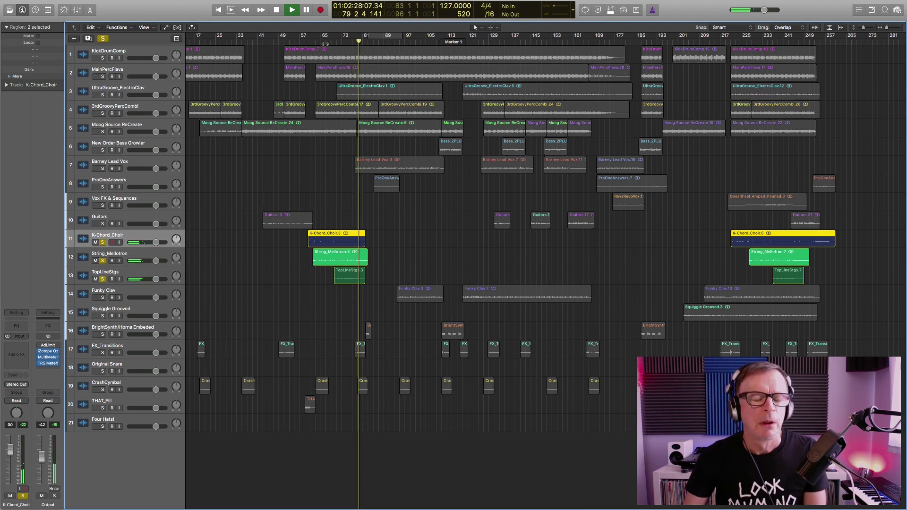
key(space)
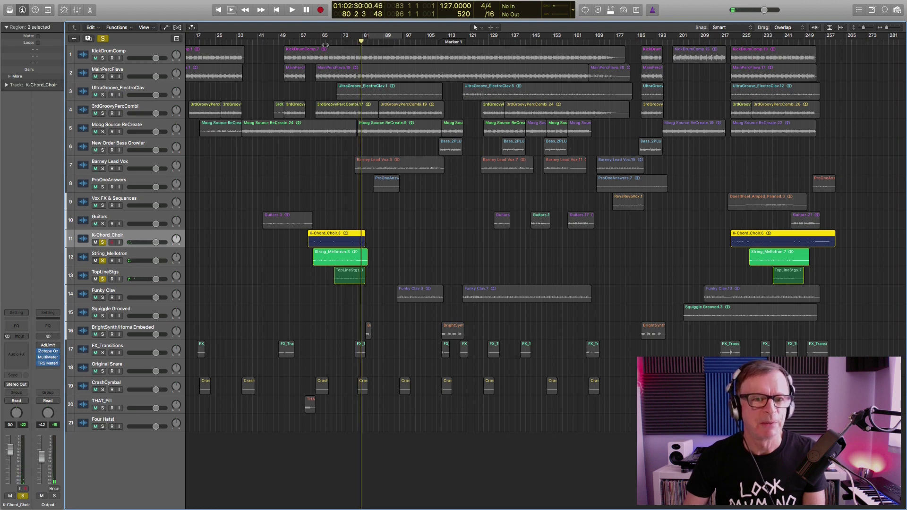
Add KickDrumComp and Moog Source ReCreate to the soloed tracks, play them from bar 64 and stop at bar 69.
click(102, 58)
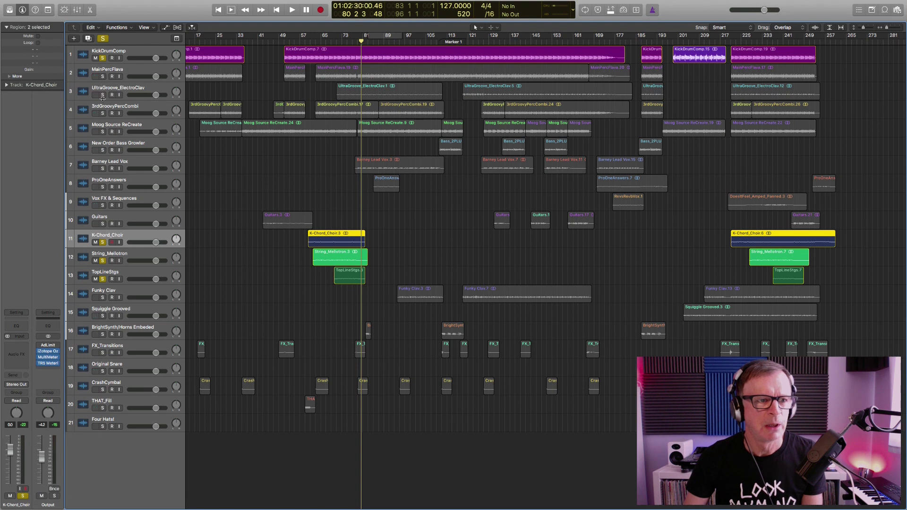
click(102, 132)
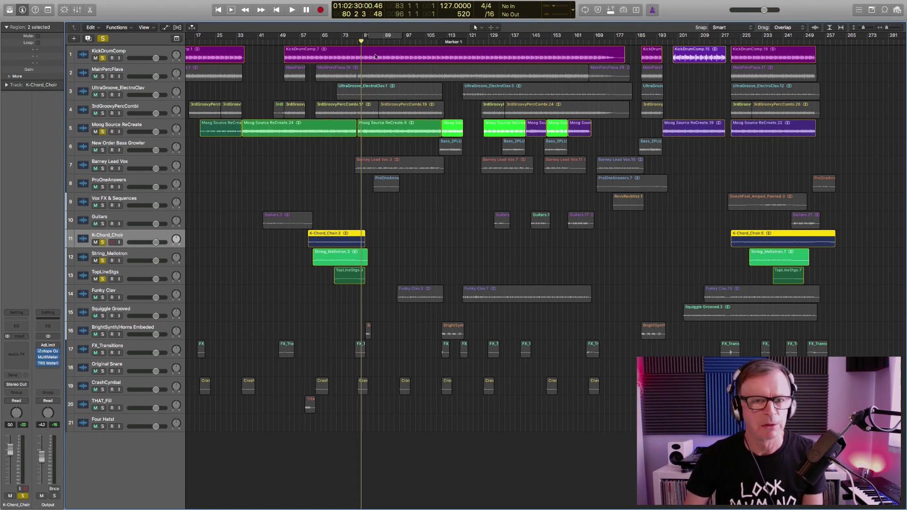
click(318, 42)
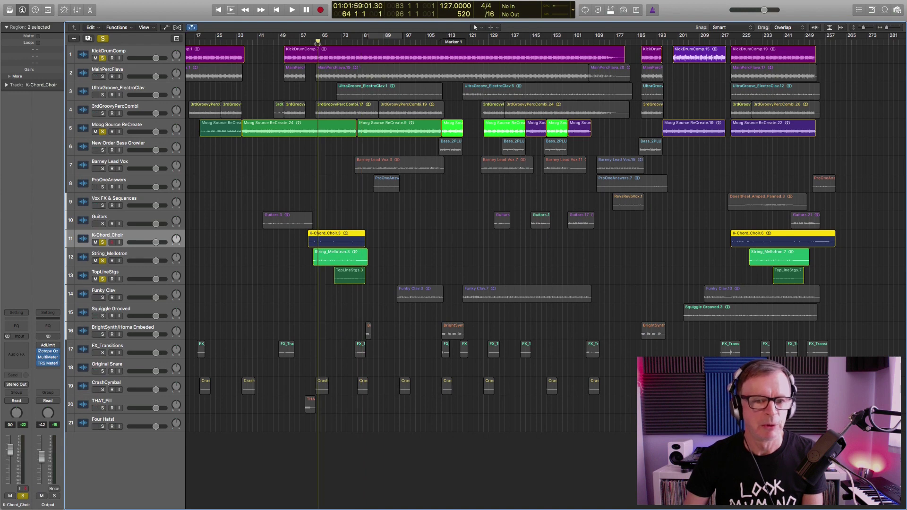
key(space)
click(313, 43)
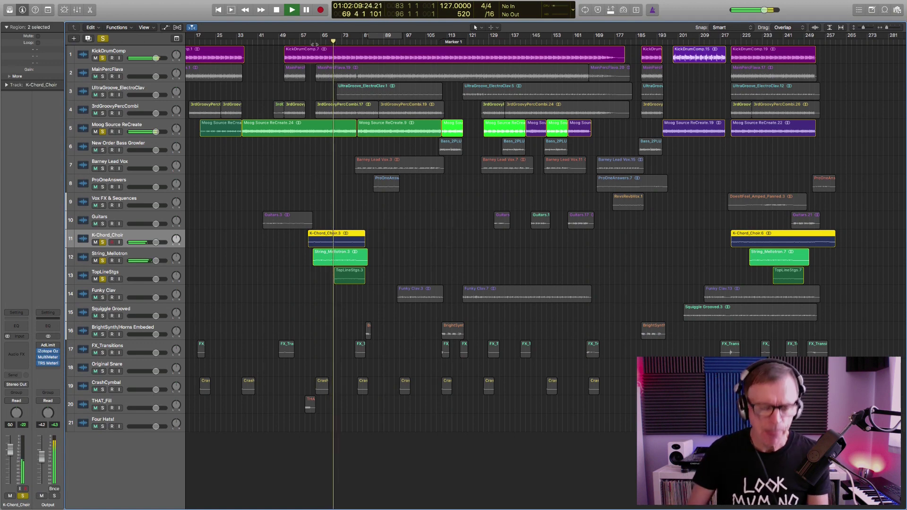
key(space)
click(102, 132)
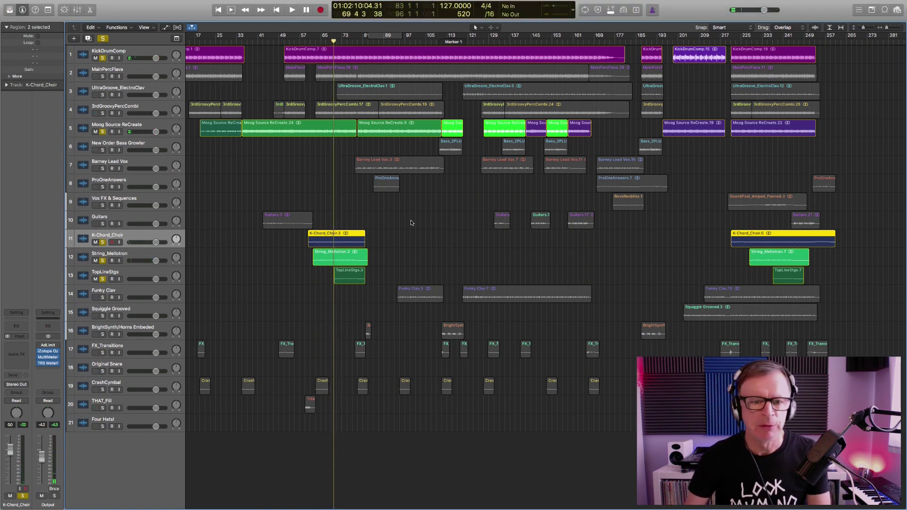
Clear the solo on K-Chord_Choir and on all the remaining soloed tracks.
scroll(390, 218, right, 2)
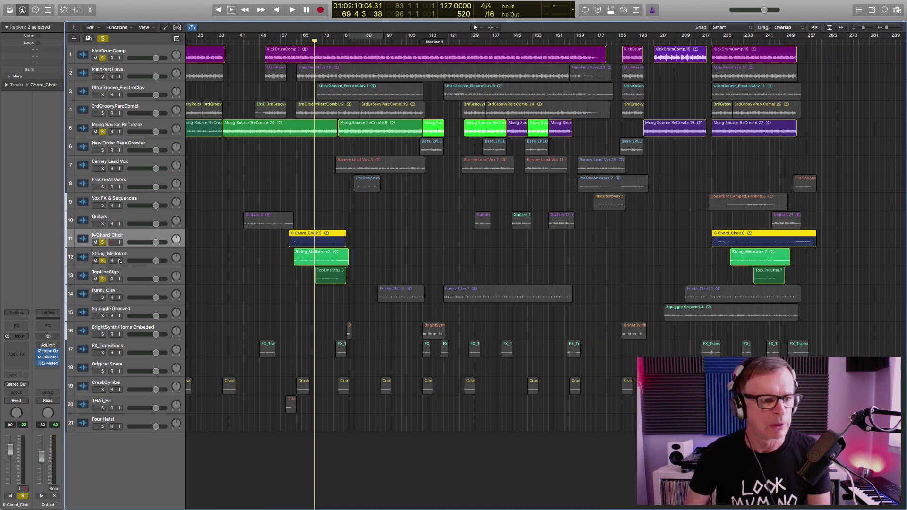
click(102, 242)
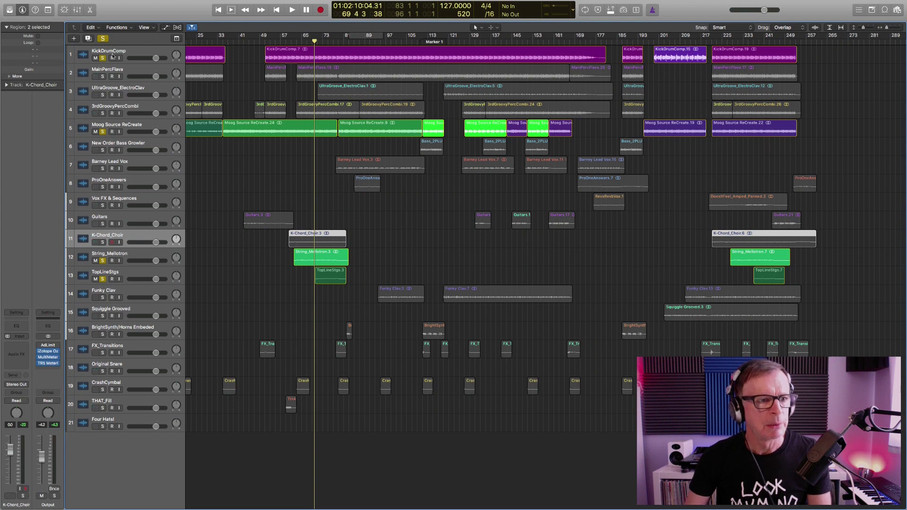
click(103, 39)
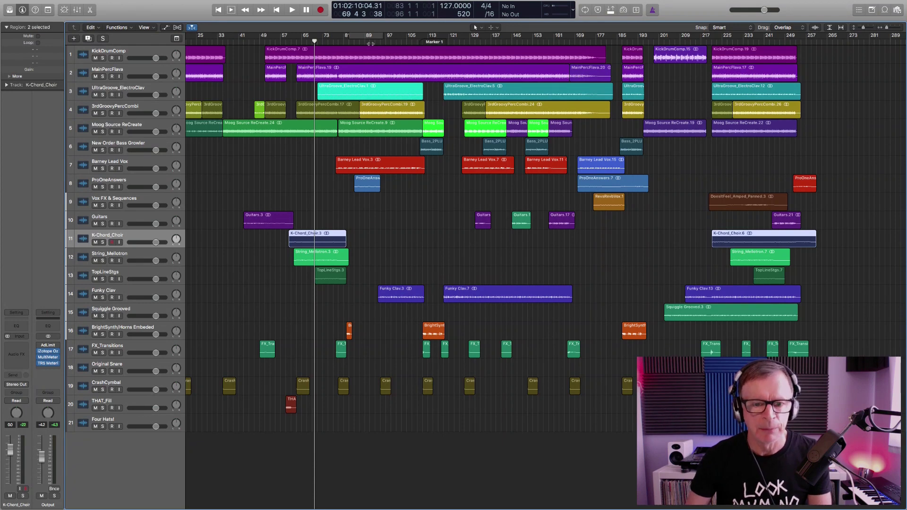
Place the playhead at bar 93, solo Funky Clav and play it alone.
click(370, 44)
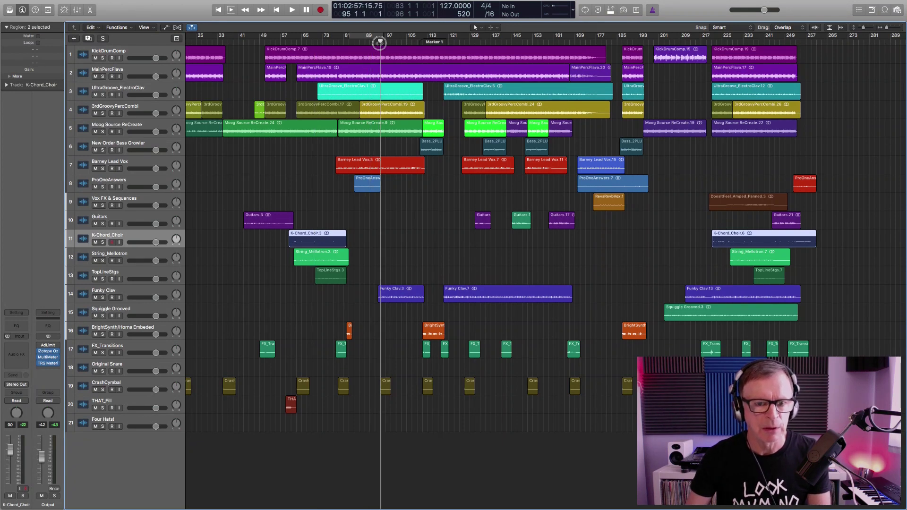
click(380, 42)
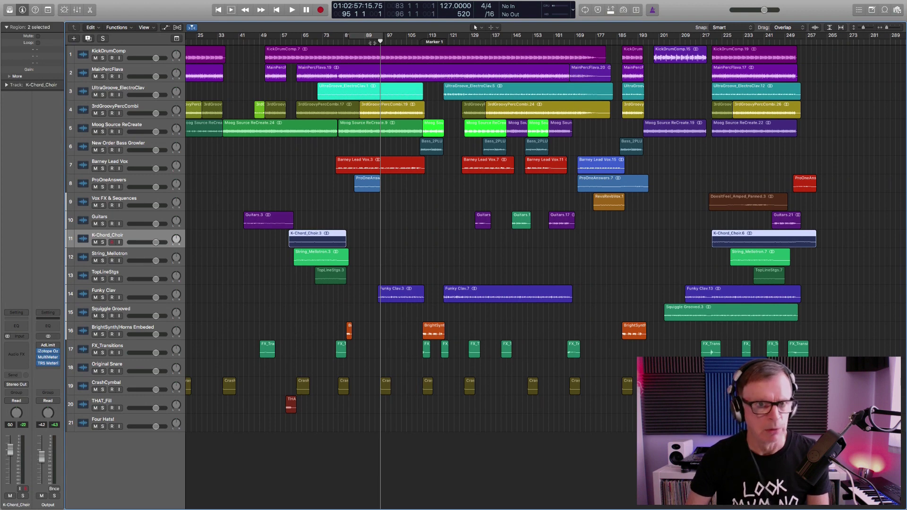
click(376, 42)
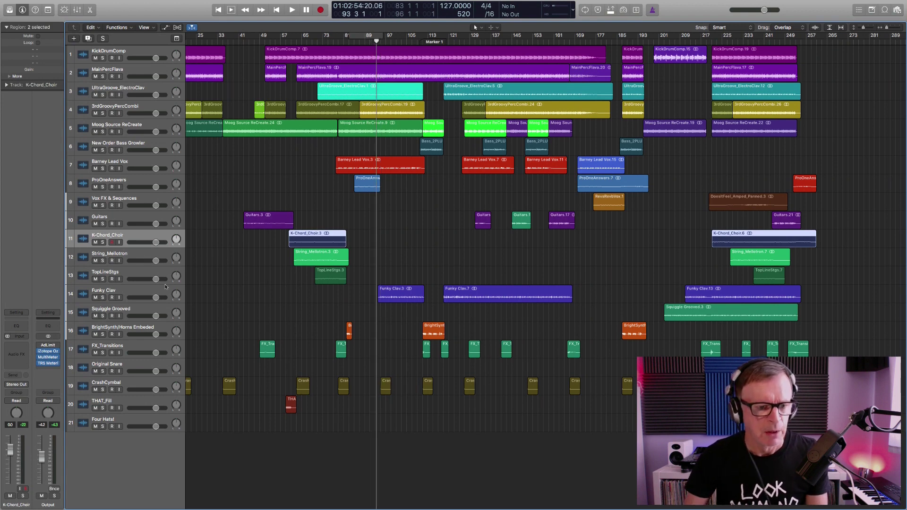
click(103, 298)
key(space)
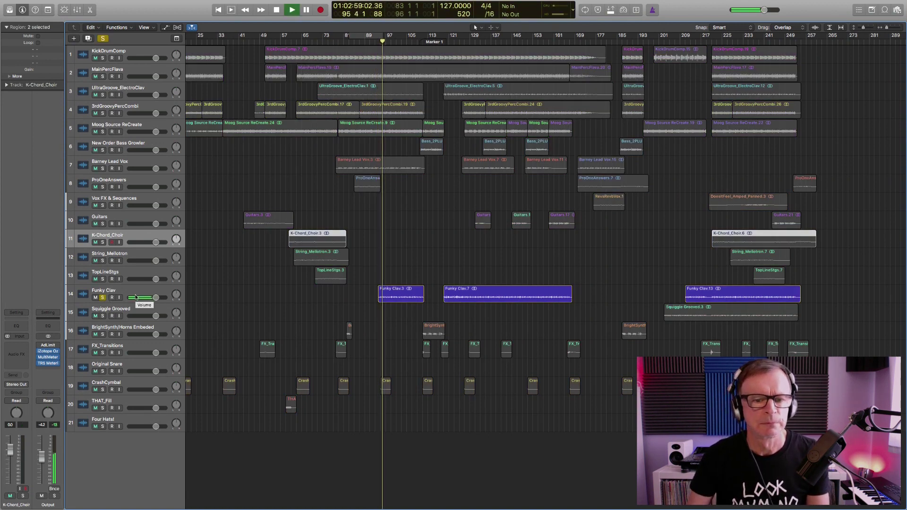
Add KickDrumComp and Moog Source ReCreate to the Funky Clav solo during playback and jump ahead into the second Funky Clav region.
click(102, 58)
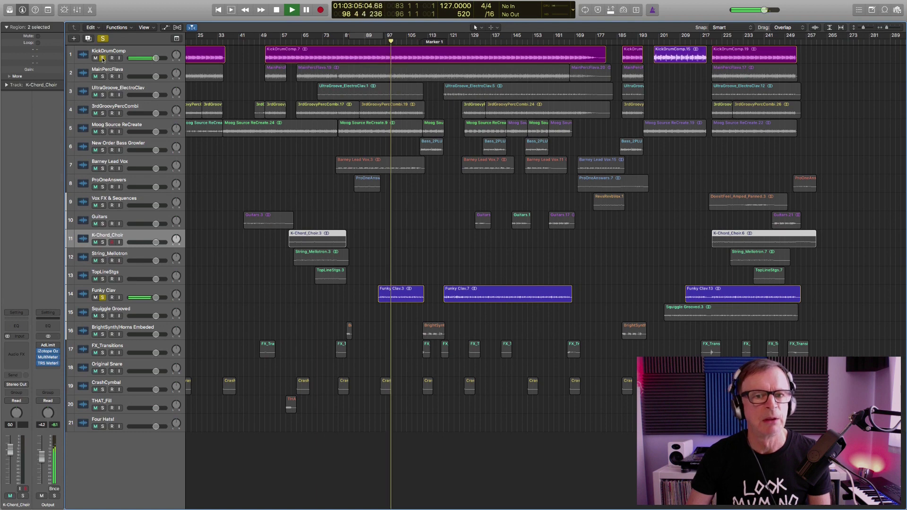
click(102, 132)
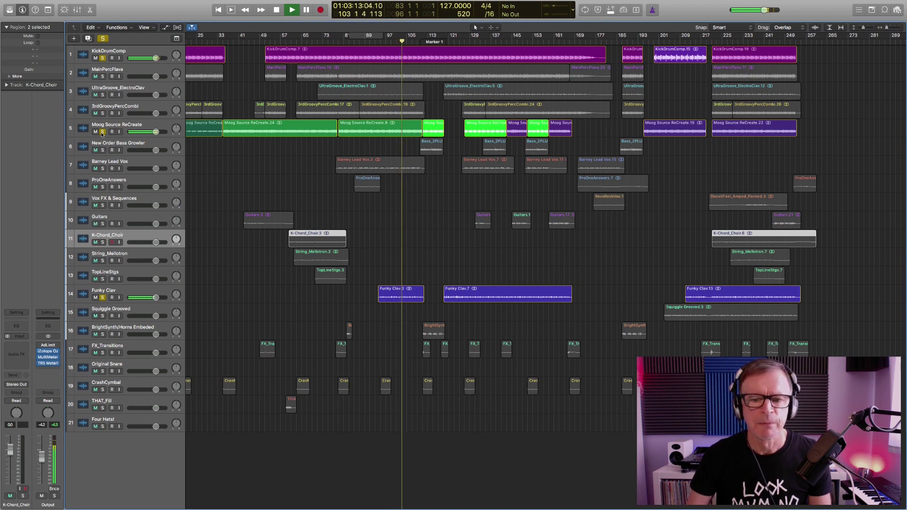
click(462, 44)
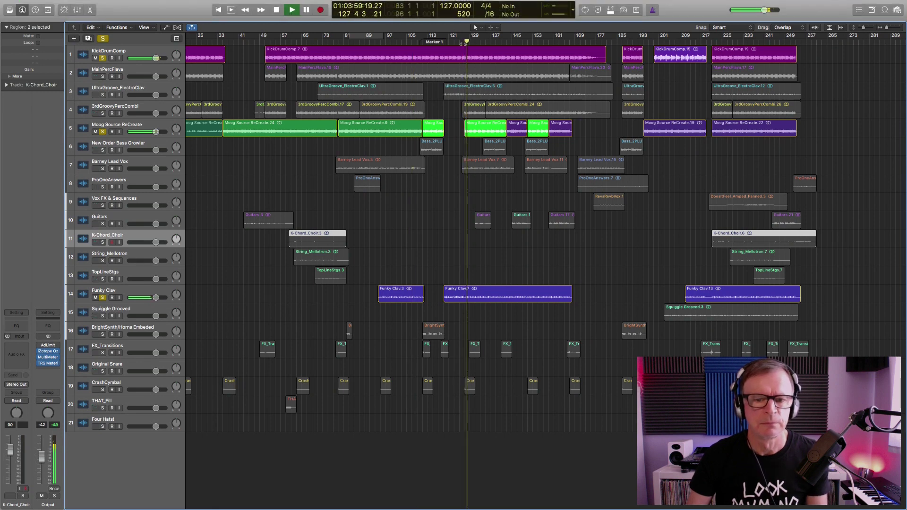
Stop playback, clear every soloed track and place the playhead at bar 133.
key(space)
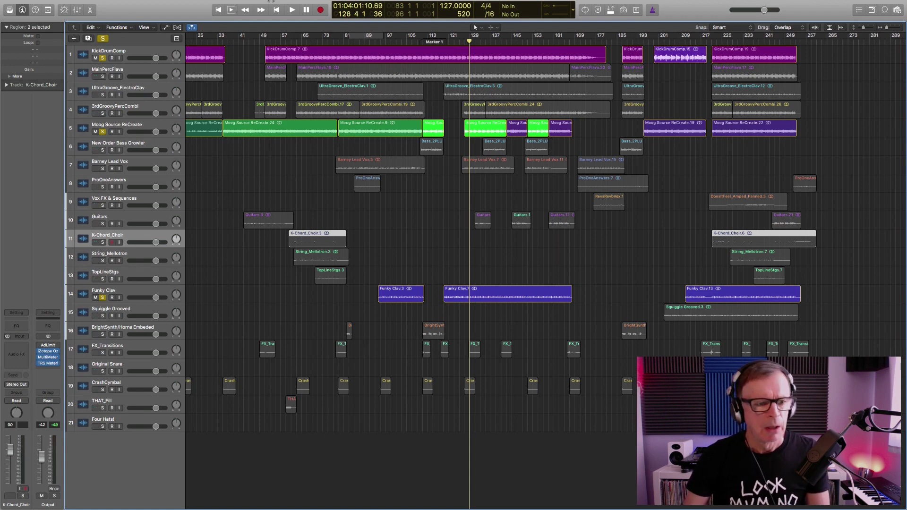
click(102, 298)
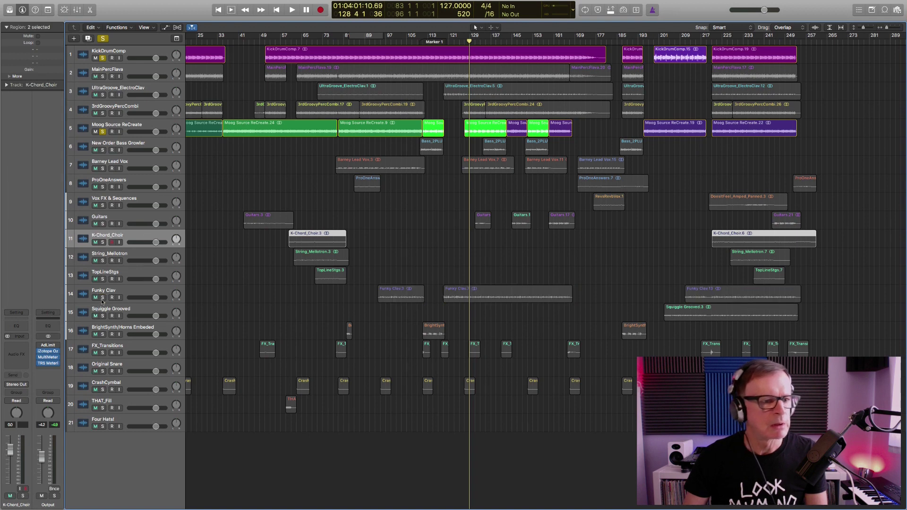
click(104, 38)
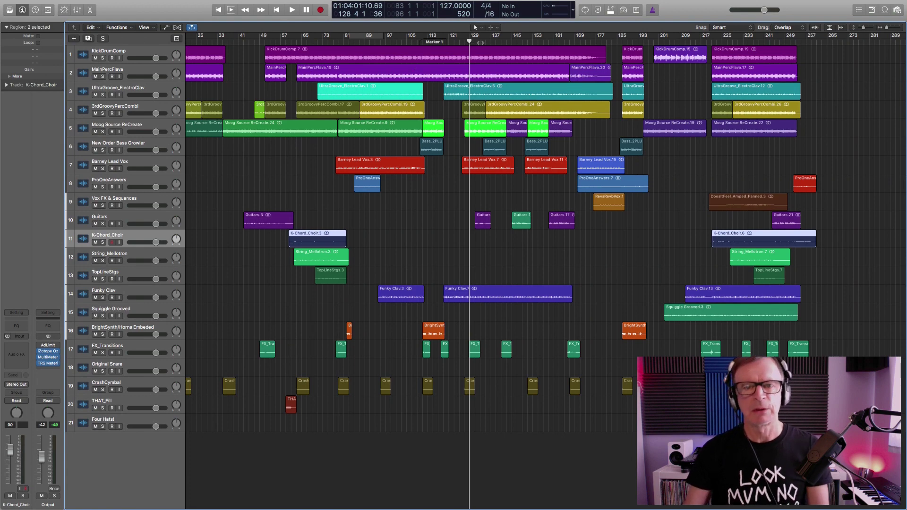
click(480, 43)
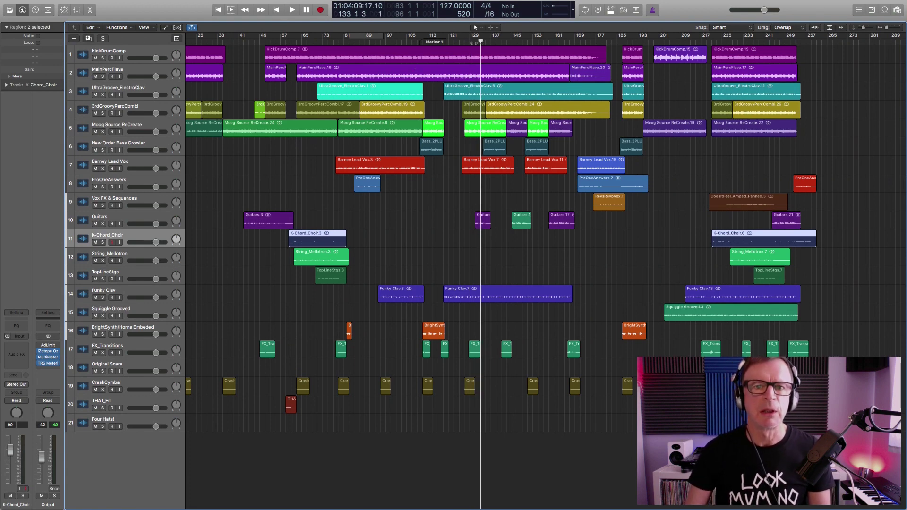
Take the Masterclass project out of full screen and bring the Blue Monday Original 120BPM project forward at full size.
mouse_move(20, 3)
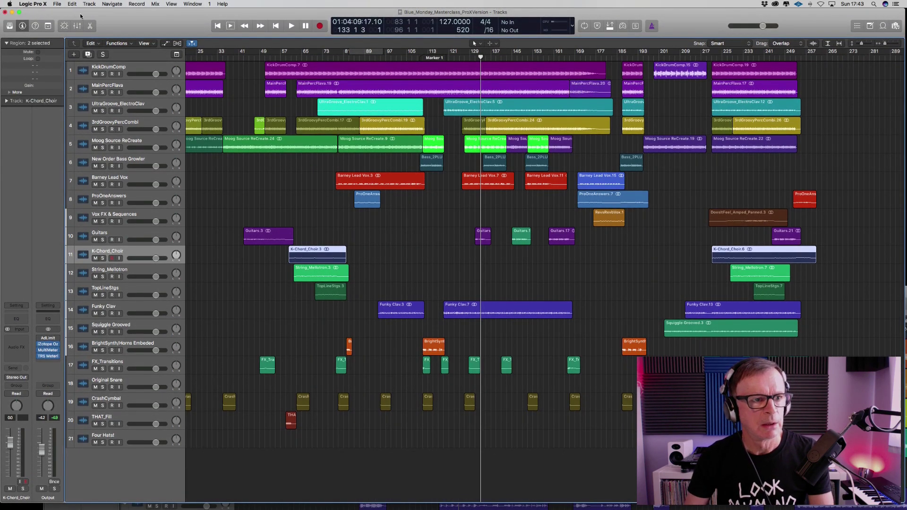
key(ctrl+super+f)
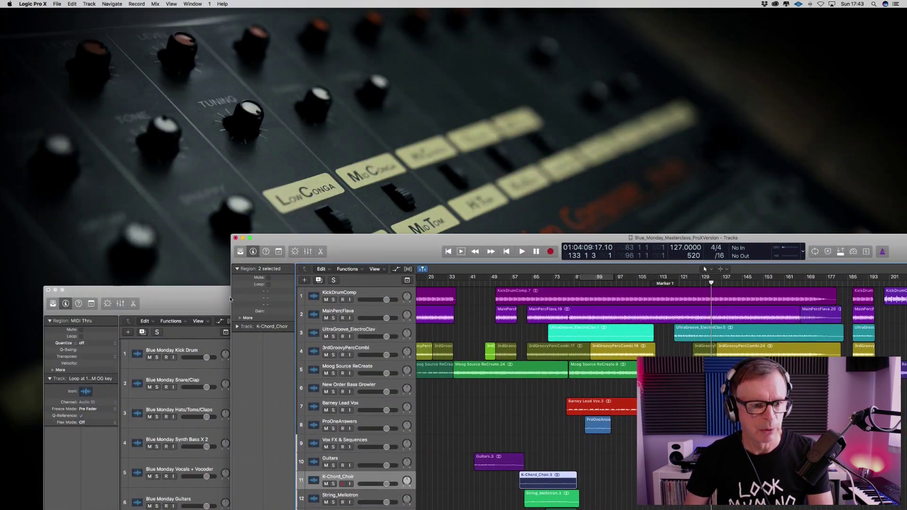
double_click(230, 298)
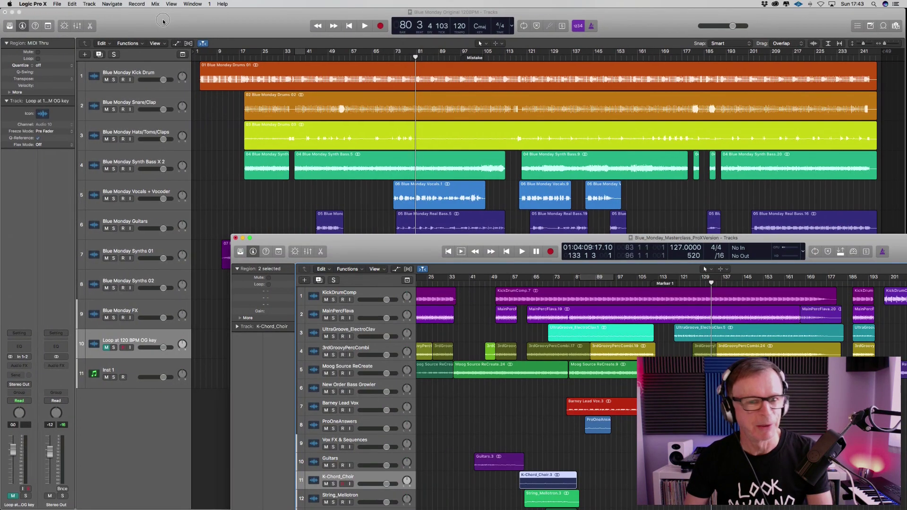
click(163, 21)
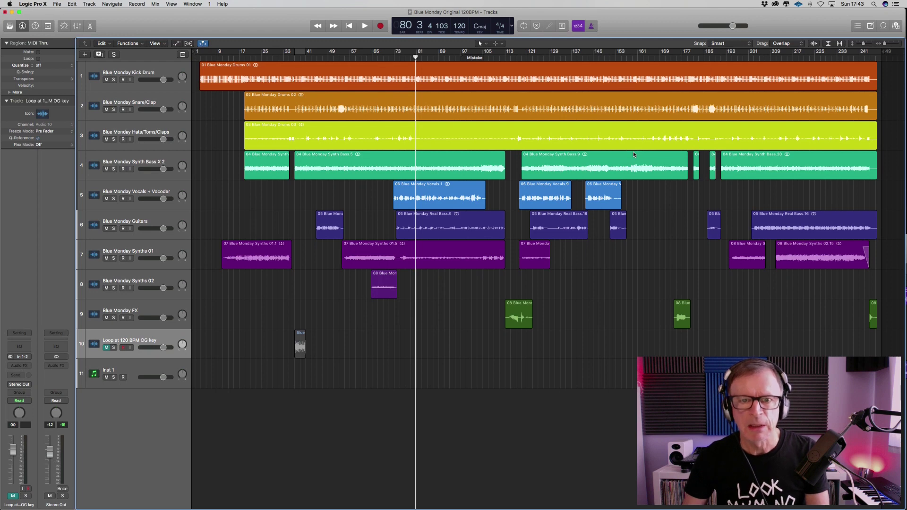
Set a cycle range from about bar 97 to 103 and play it with the Blue Monday Synths 01 track soloed.
click(472, 58)
drag(463, 53, 481, 53)
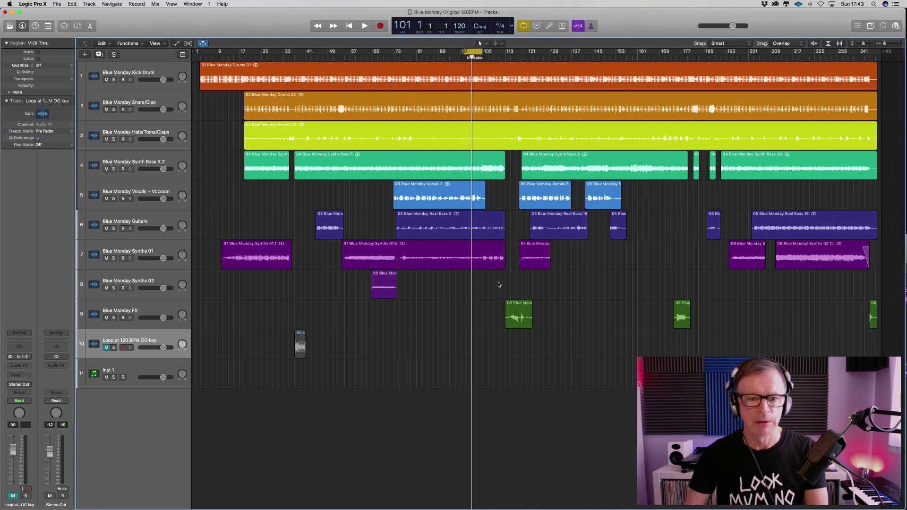
key(space)
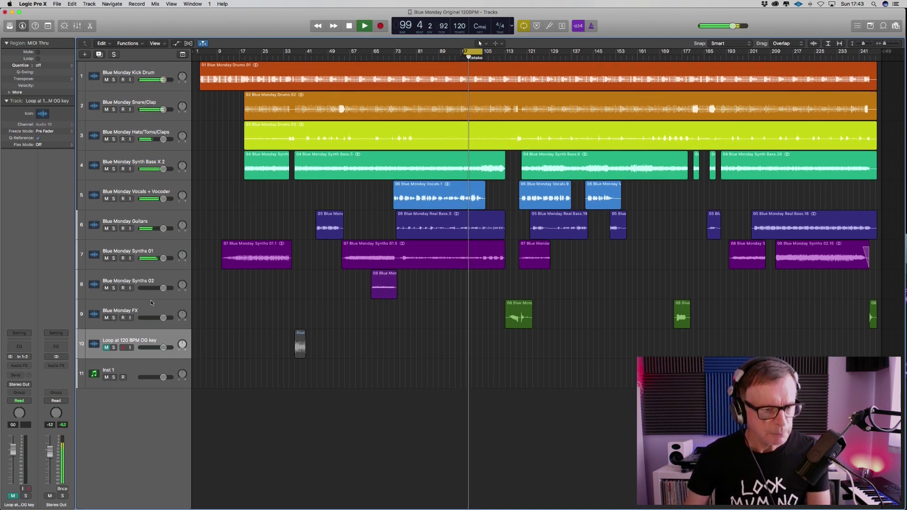
click(113, 258)
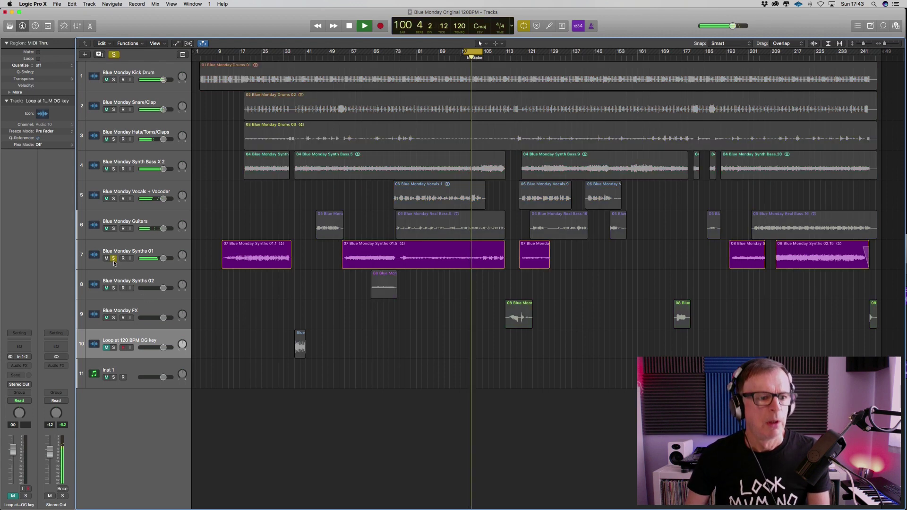
key(space)
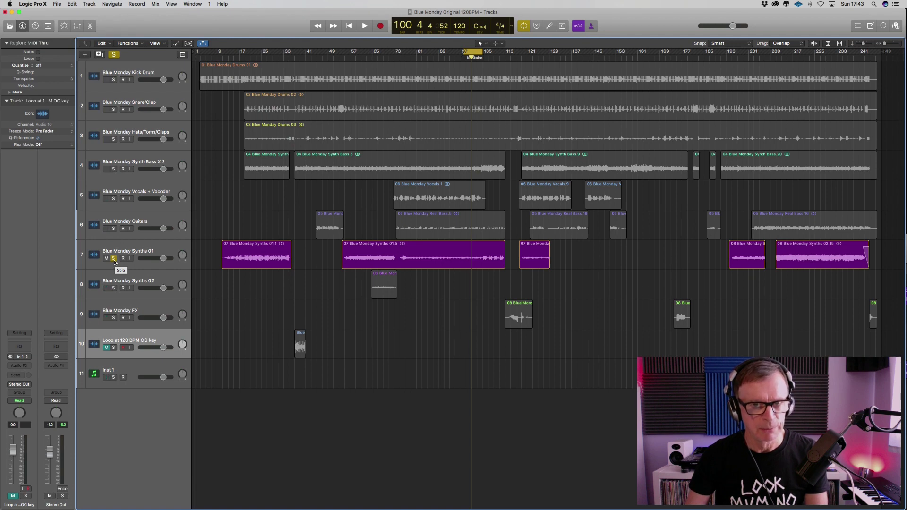
Play the cycled section with the Blue Monday Kick Drum soloed alongside Synths 01, stopping after each pass.
key(space)
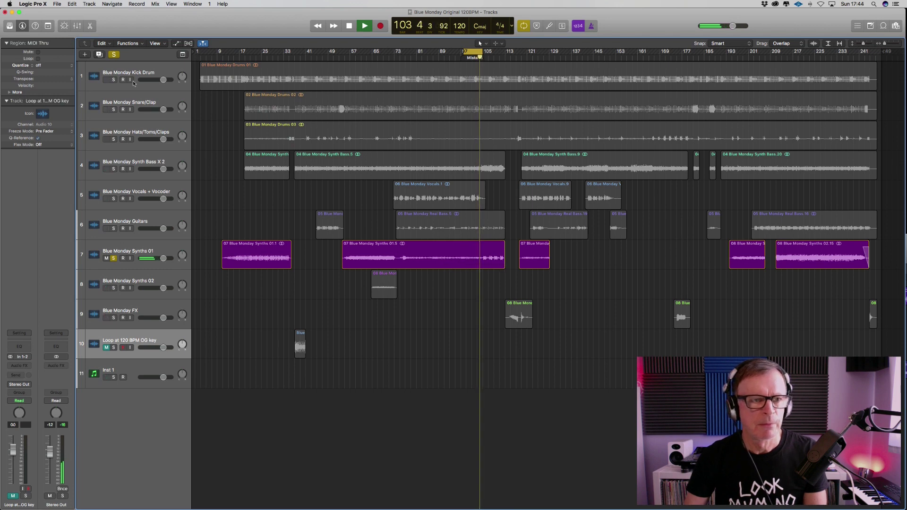
click(113, 80)
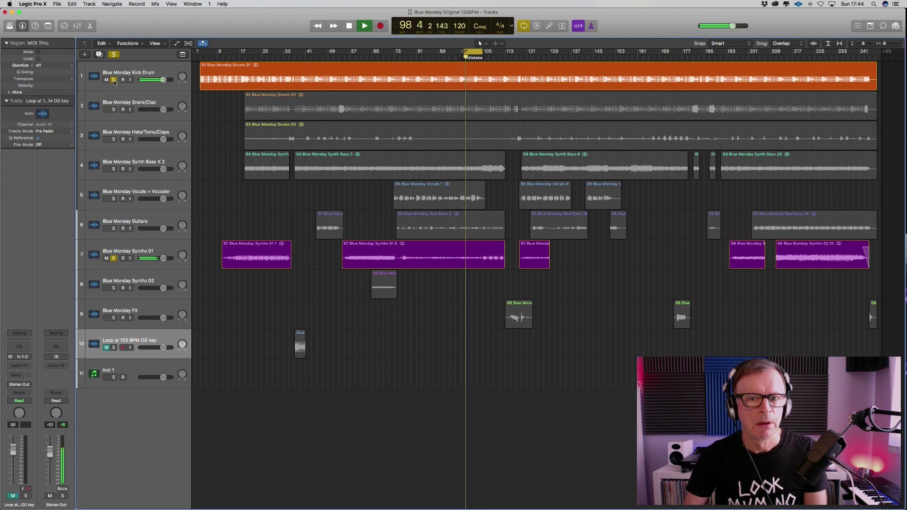
key(space)
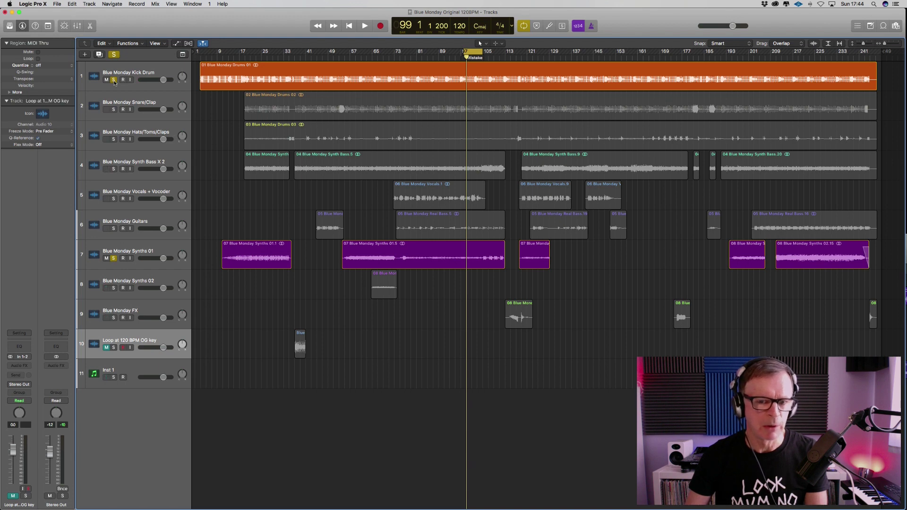
key(space)
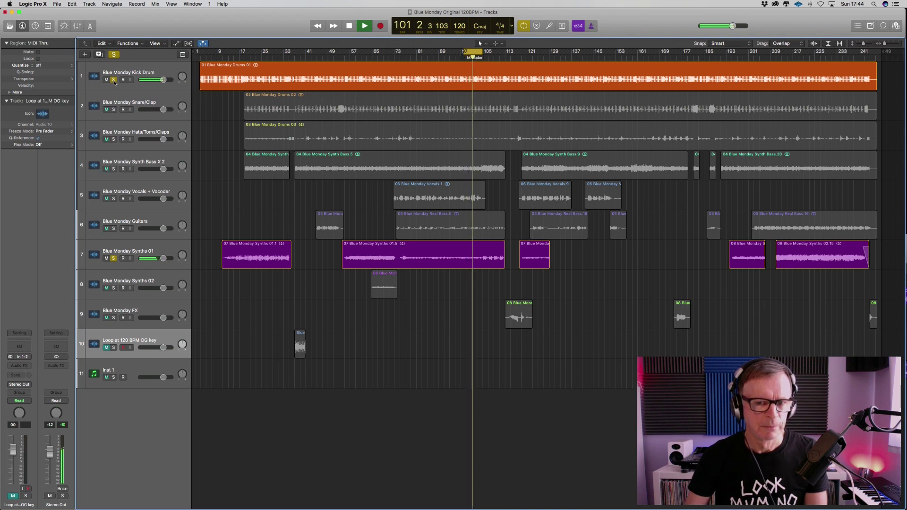
key(space)
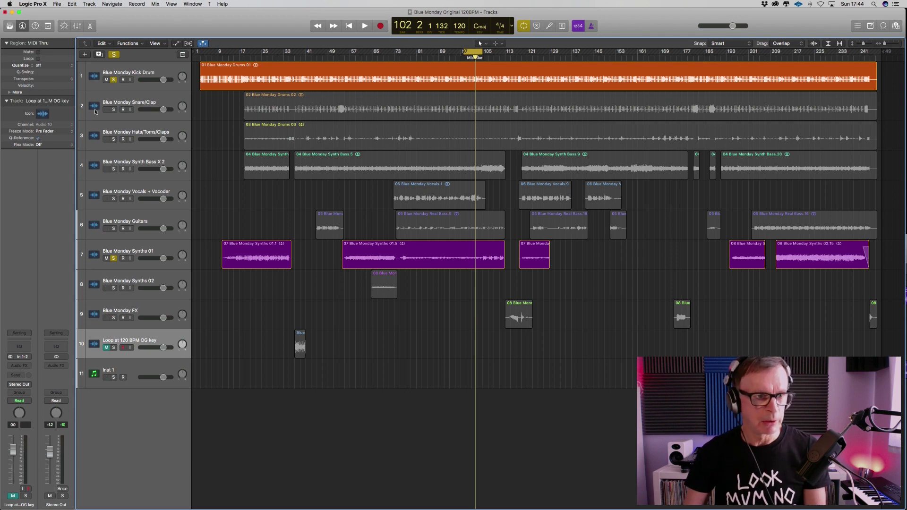
Reset the solos to Blue Monday Kick Drum, Synths 01 and Synth Bass X 2, and audition the three tracks together.
click(113, 55)
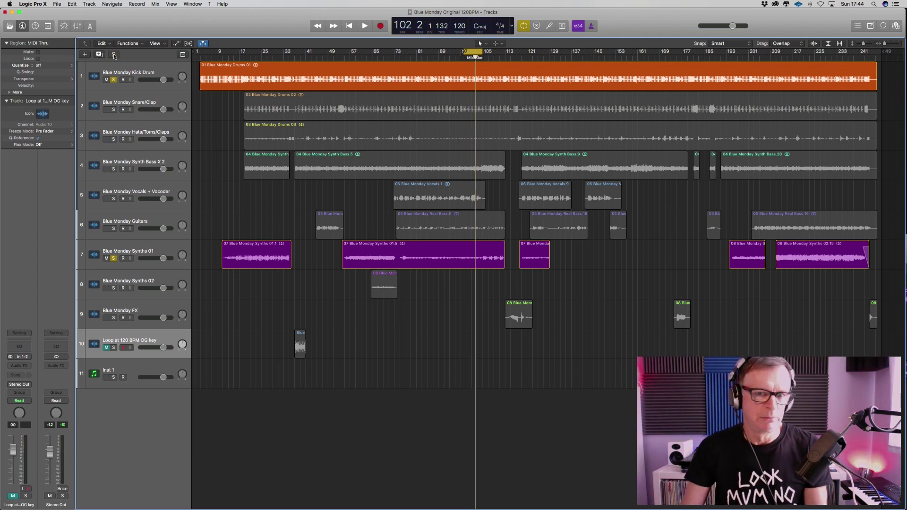
click(113, 80)
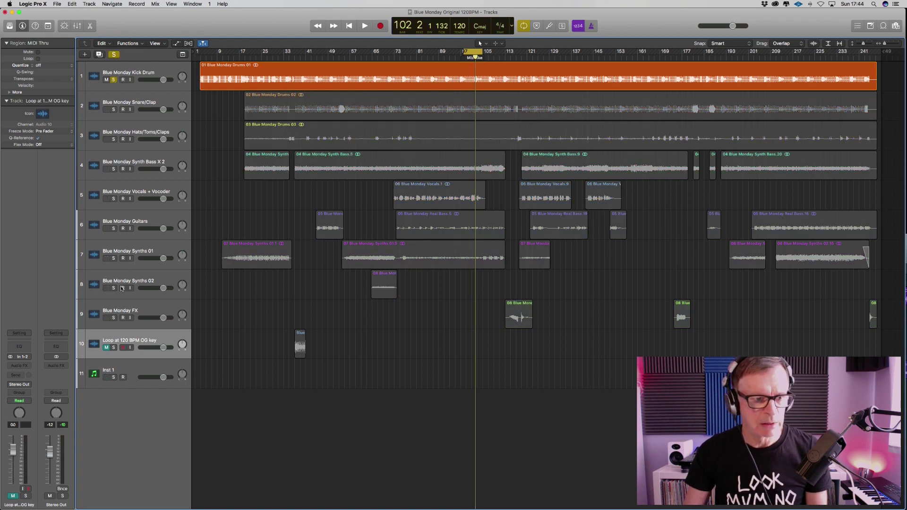
click(114, 258)
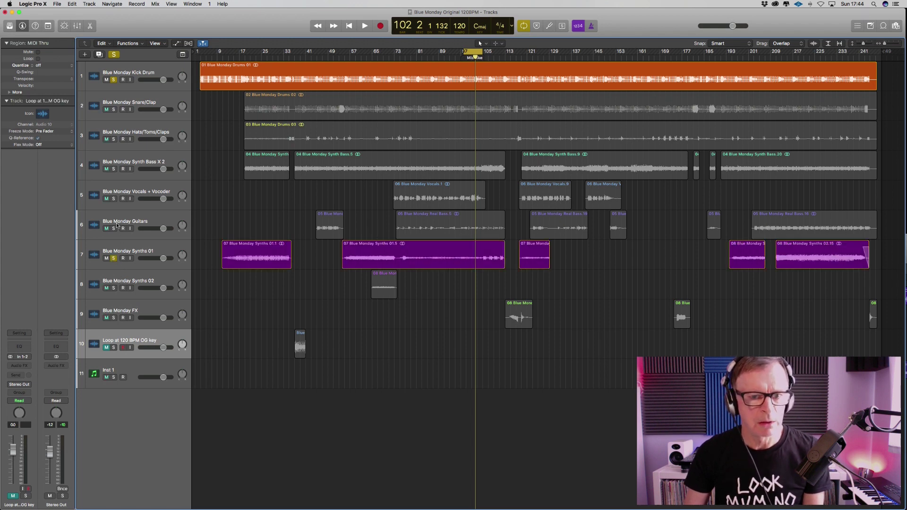
click(113, 169)
key(space)
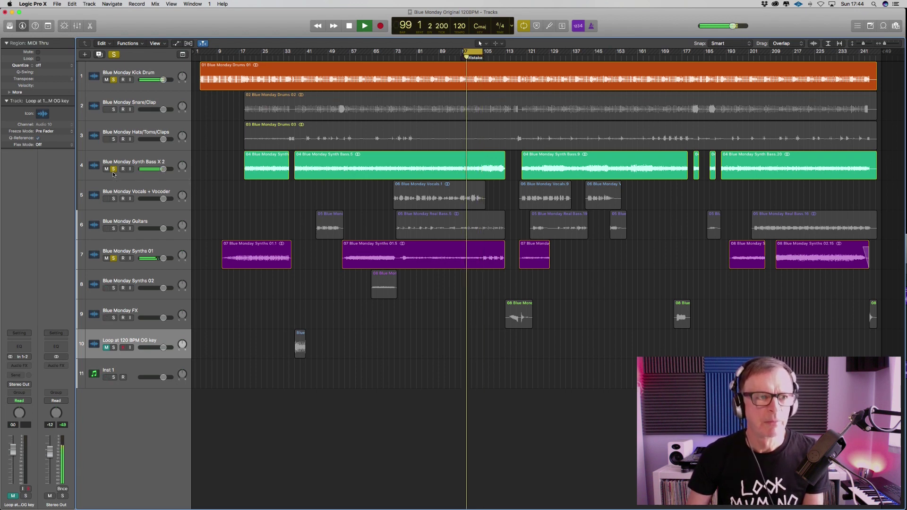
key(space)
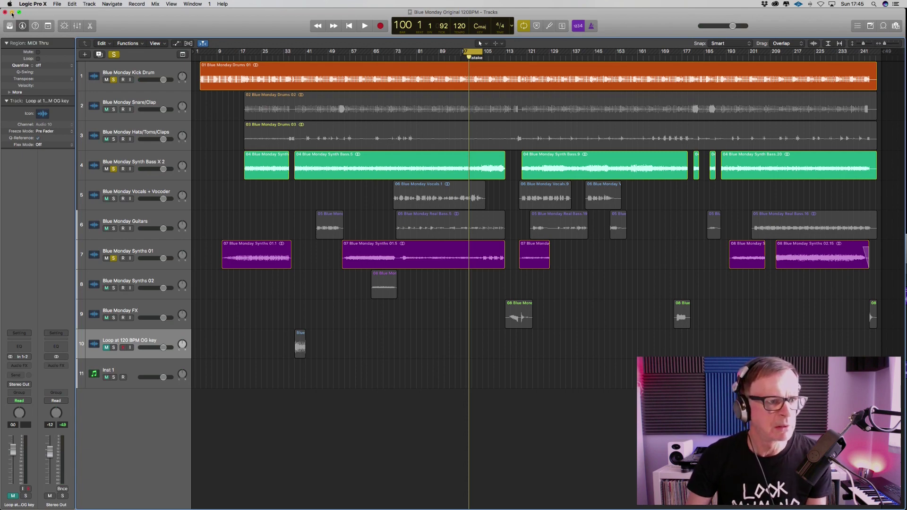
Move the original project's window aside and return to the Blue_Monday_Masterclass project in full screen.
double_click(36, 16)
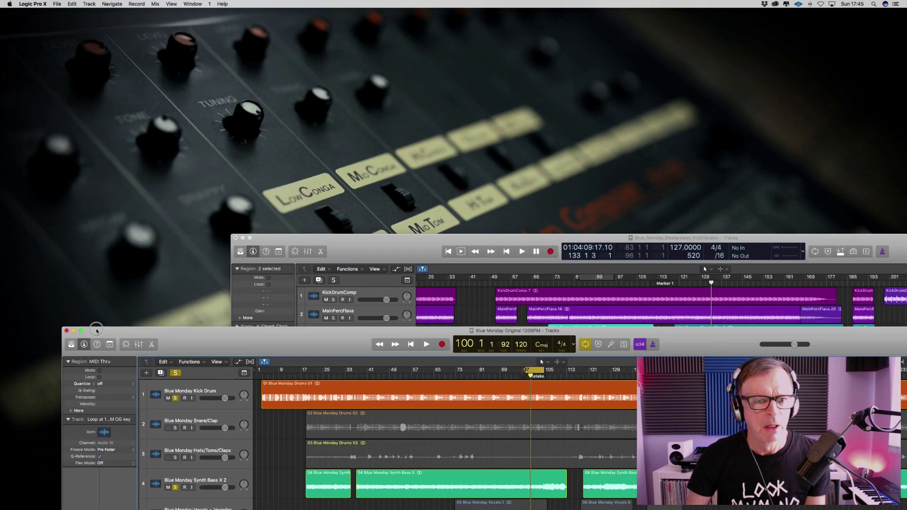
double_click(366, 235)
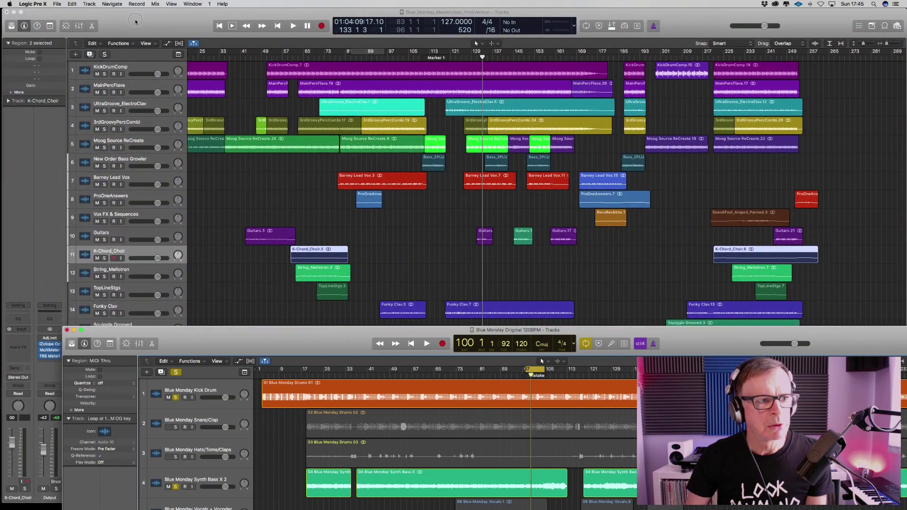
click(21, 13)
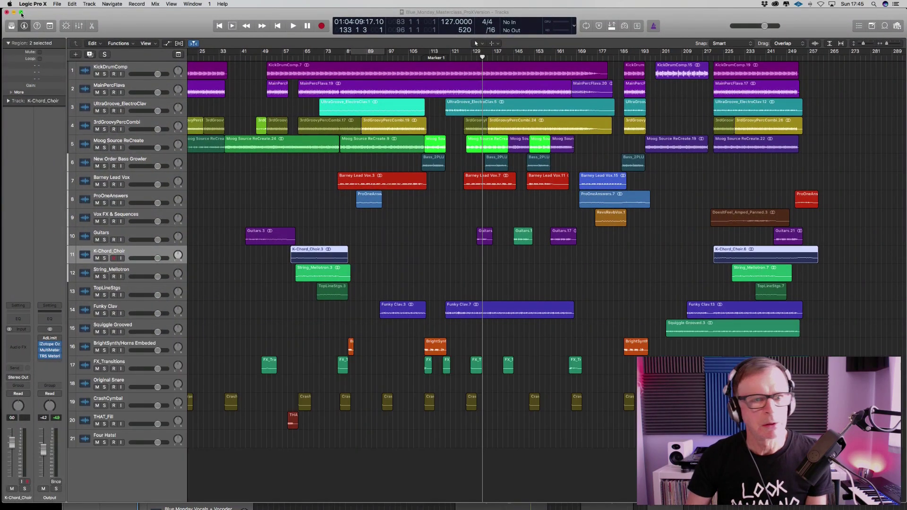
click(21, 13)
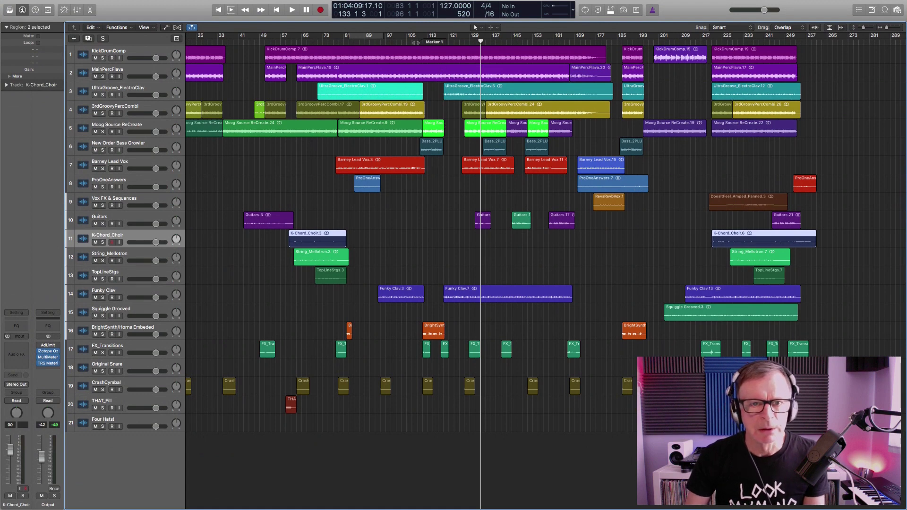
Cycle bars 110 to 120 around Marker 1 and audition the BrightSynth/Horns Embeded track in solo, clearing the solo when done.
click(434, 42)
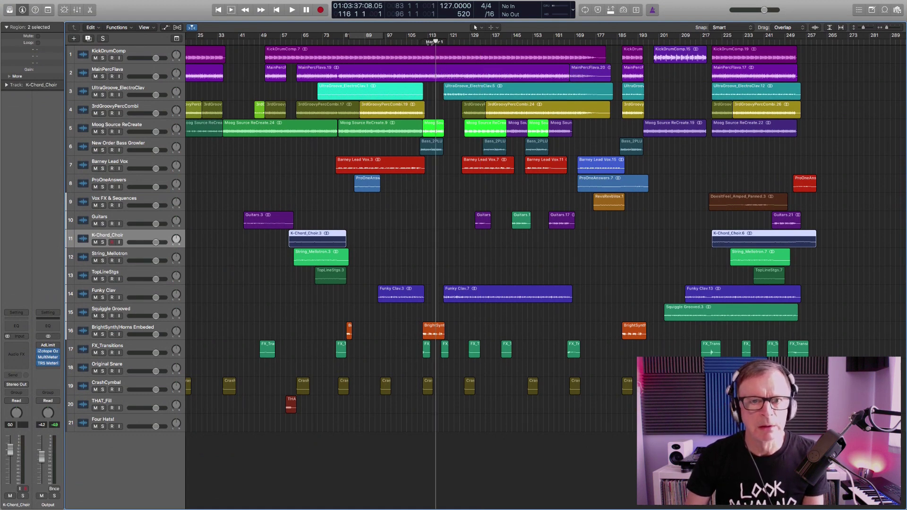
drag(421, 39, 446, 40)
key(space)
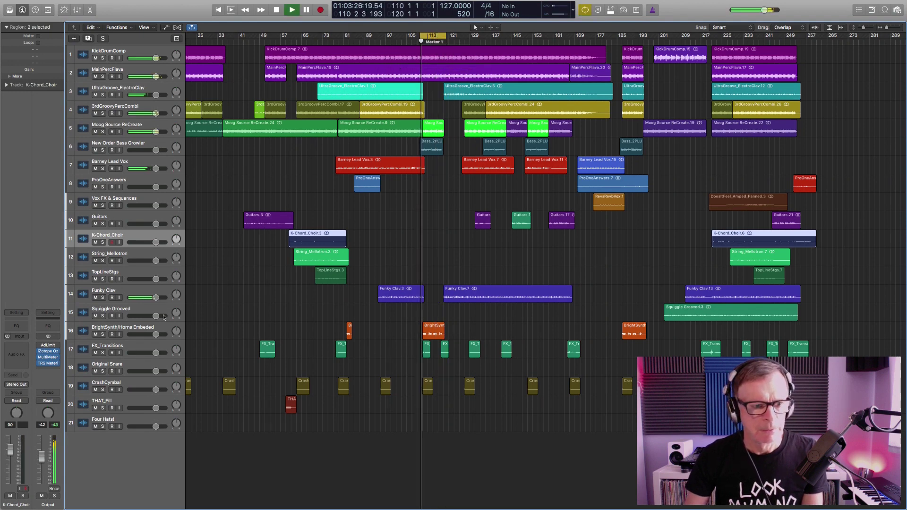
click(103, 334)
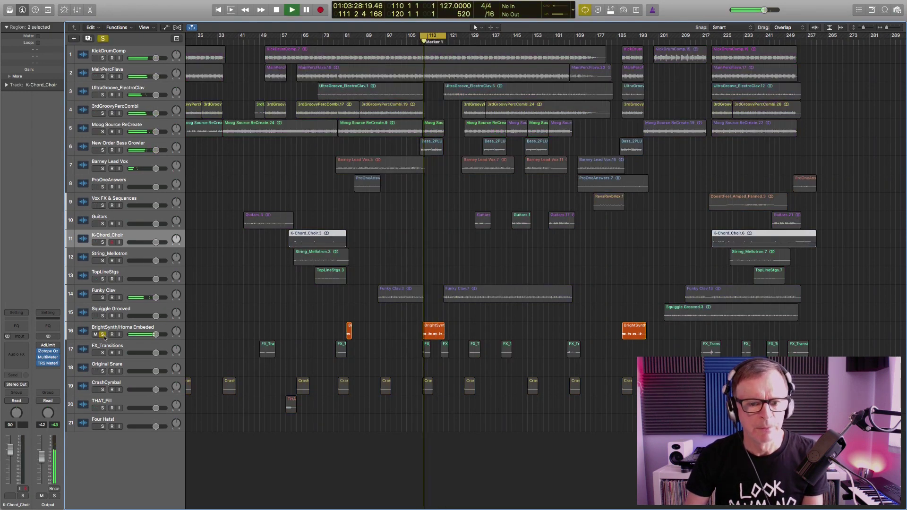
click(102, 335)
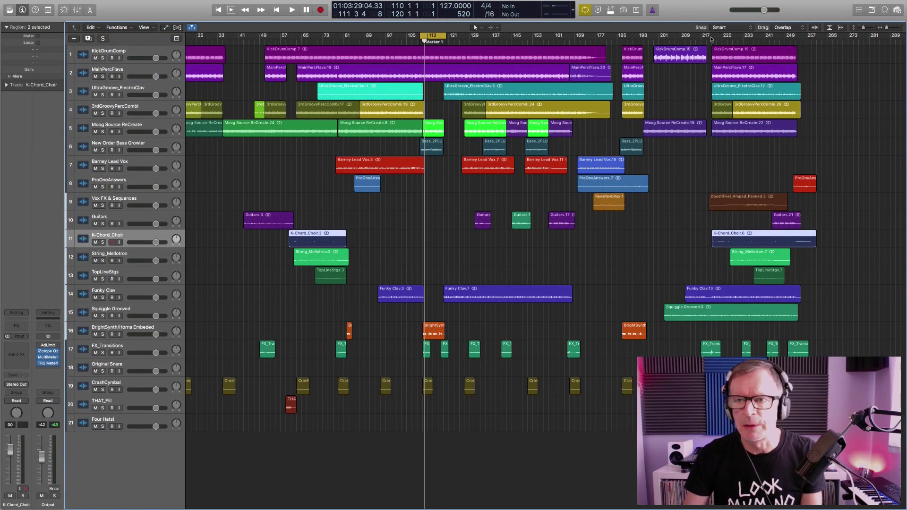
Set the cycle range to bars 221 to 232 and audition the Squiggle Grooved track soloed there.
drag(712, 39, 740, 39)
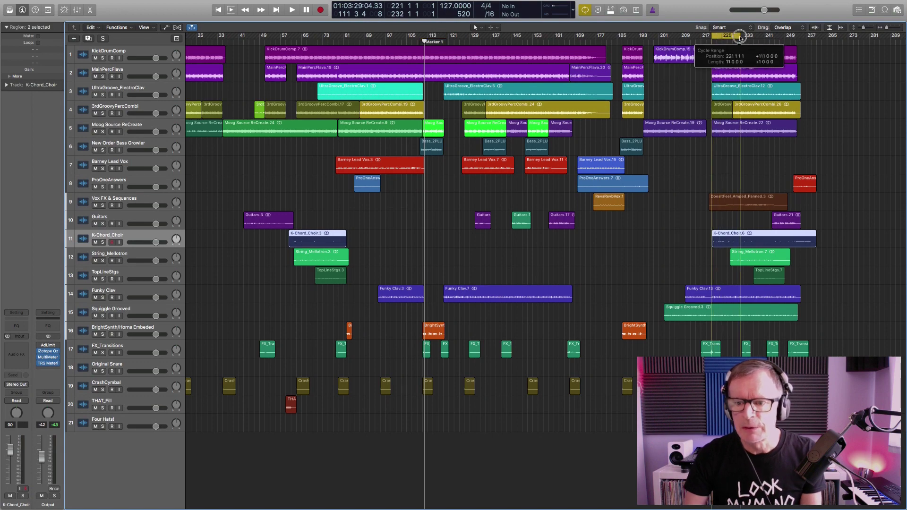
scroll(707, 266, right, 3)
scroll(707, 265, right, 10)
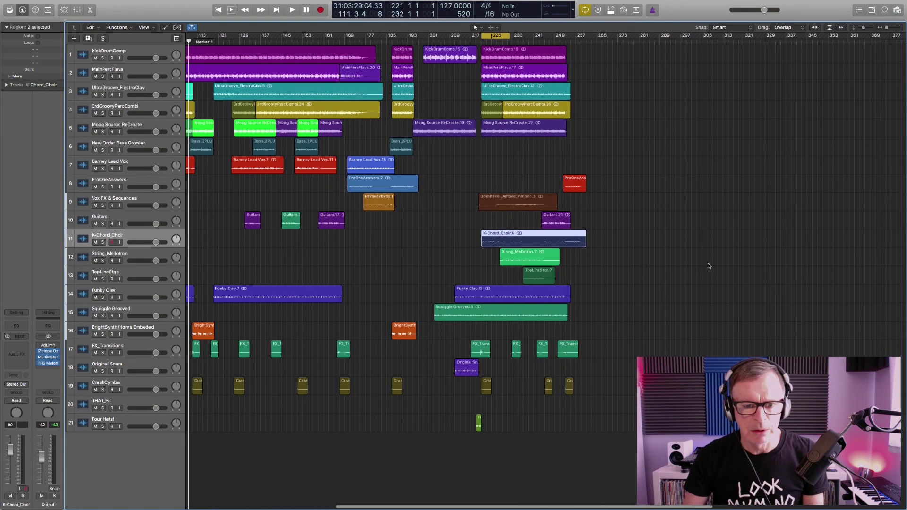
drag(401, 266, 520, 342)
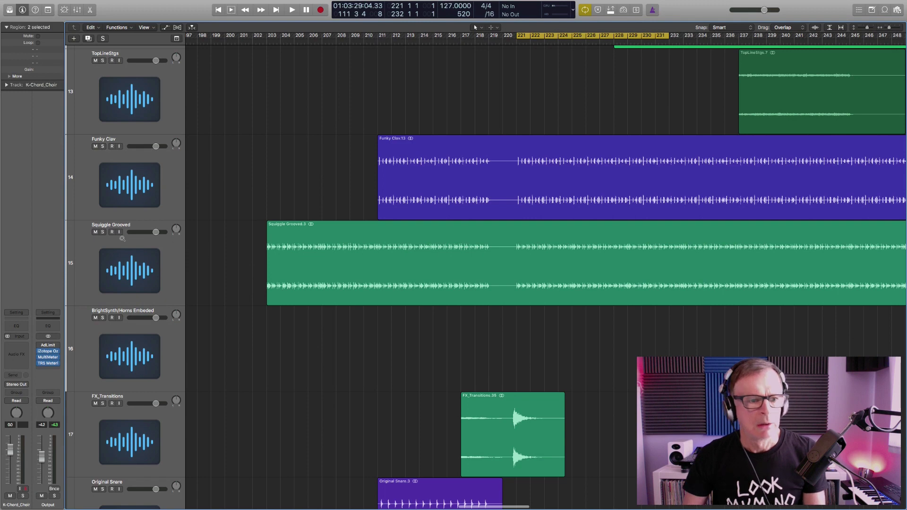
click(102, 232)
key(space)
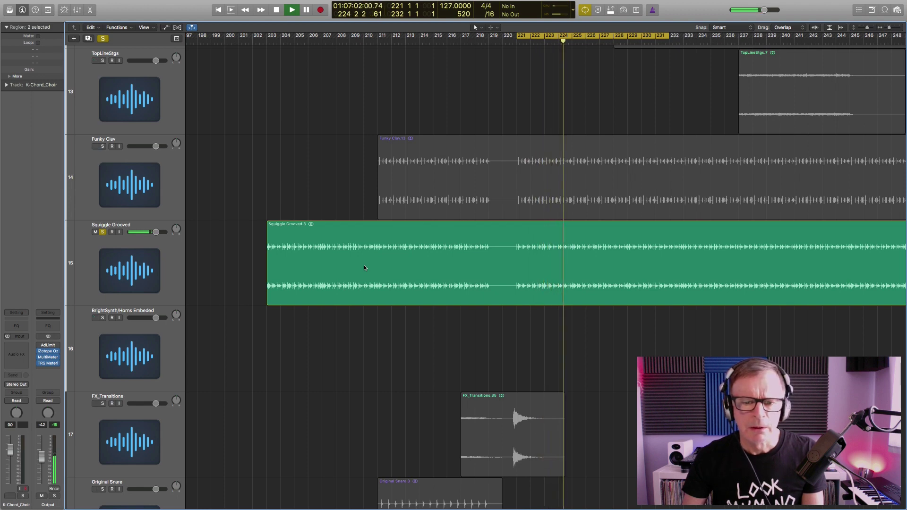
key(space)
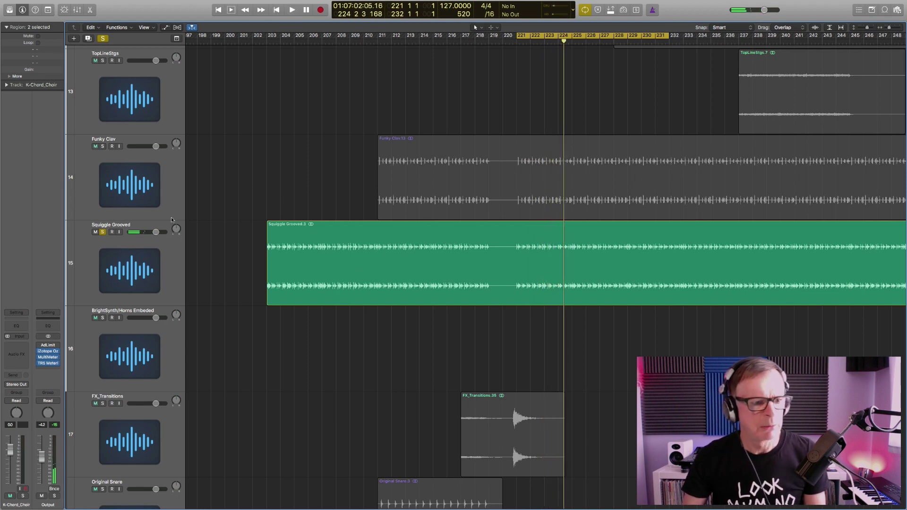
Clear the Squiggle Grooved solo, move the remix window aside and bring the Blue Monday Original 120BPM project back to full size.
click(102, 38)
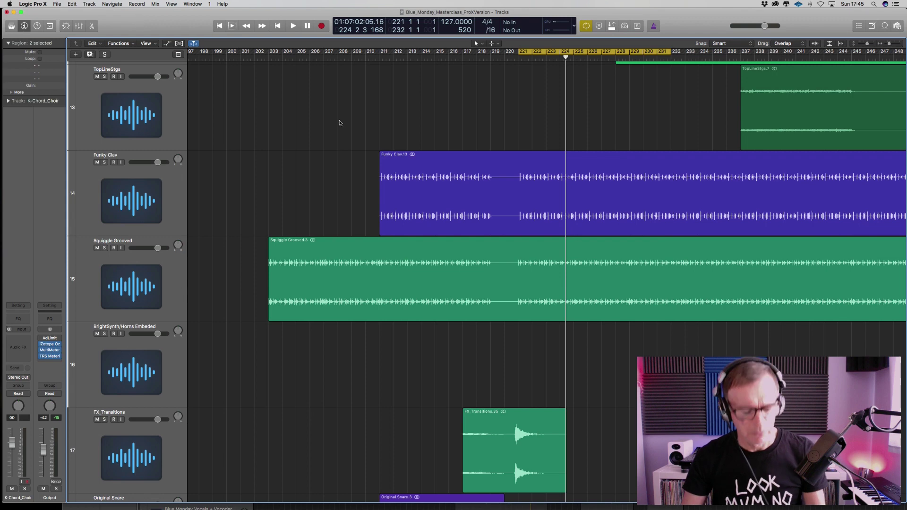
key(z)
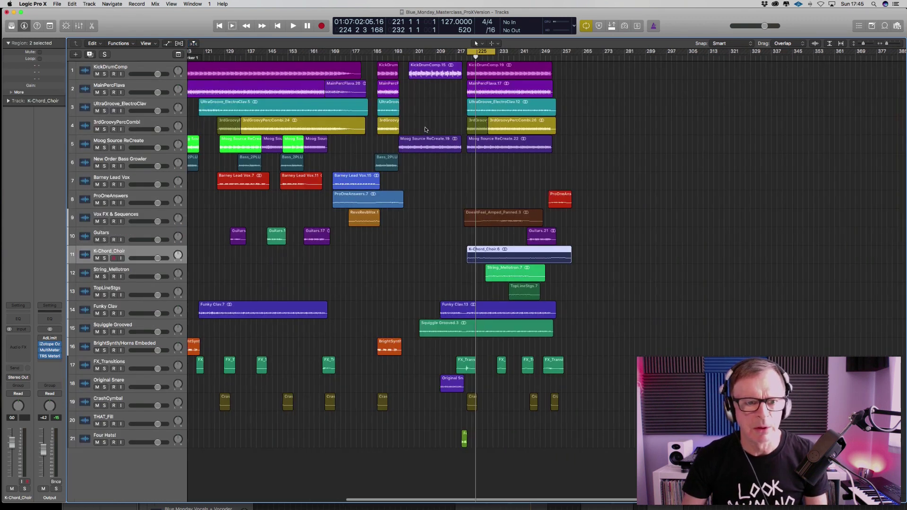
scroll(423, 126, left, 3)
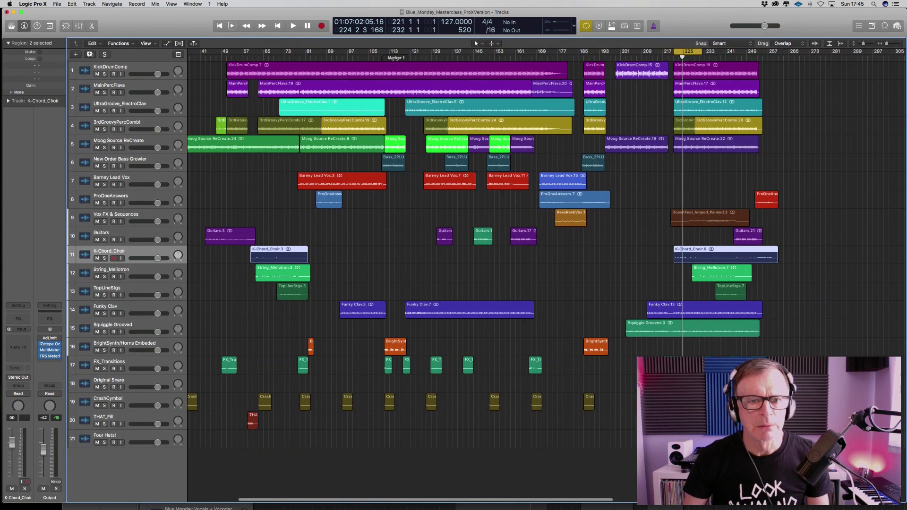
double_click(71, 13)
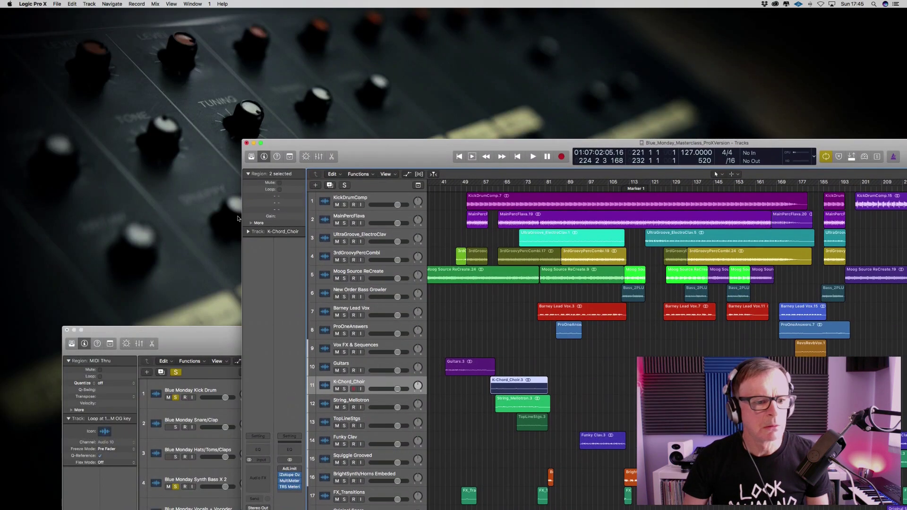
double_click(192, 343)
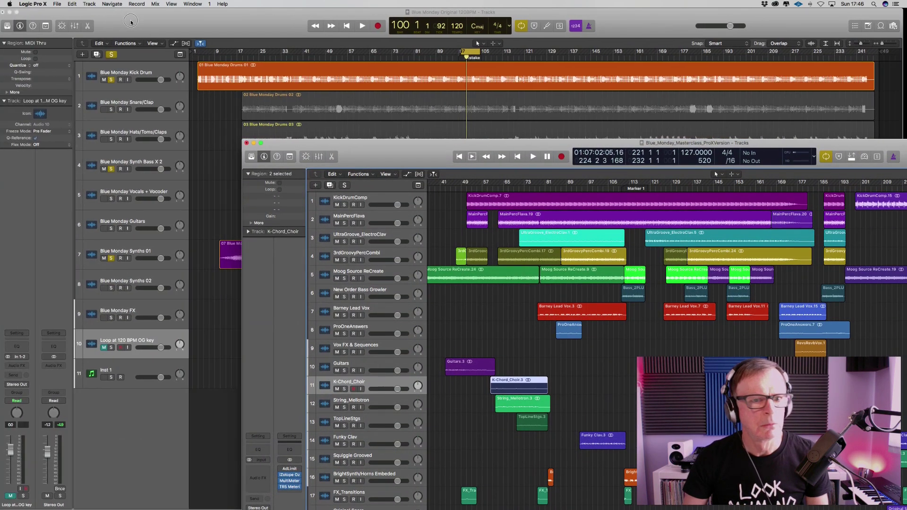
click(233, 139)
Play the original from around bar 70 and remove the solos from Synth Bass X 2 and Kick Drum, leaving only Synths 01 soloed.
key(space)
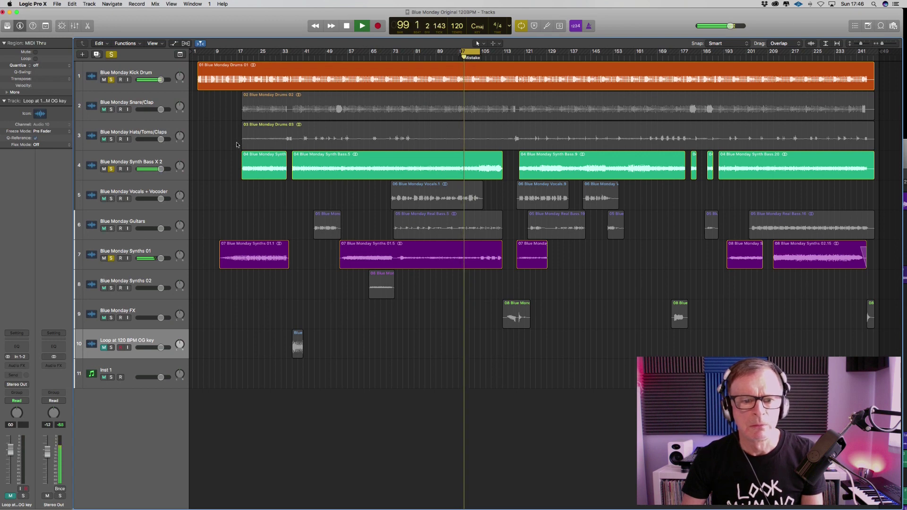
click(740, 59)
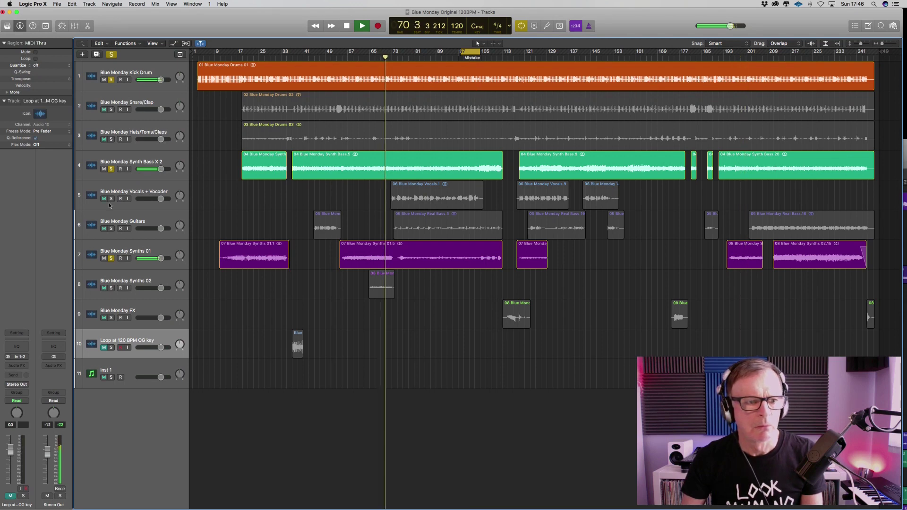
click(111, 169)
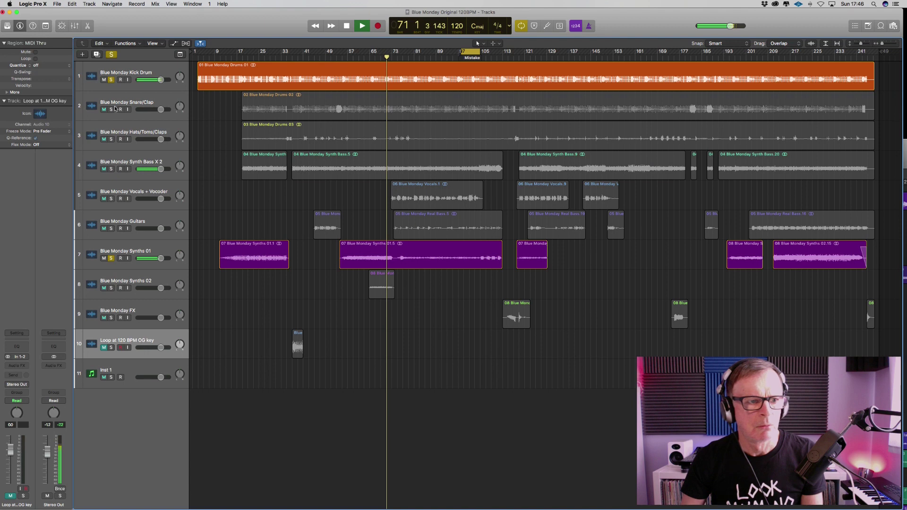
click(111, 79)
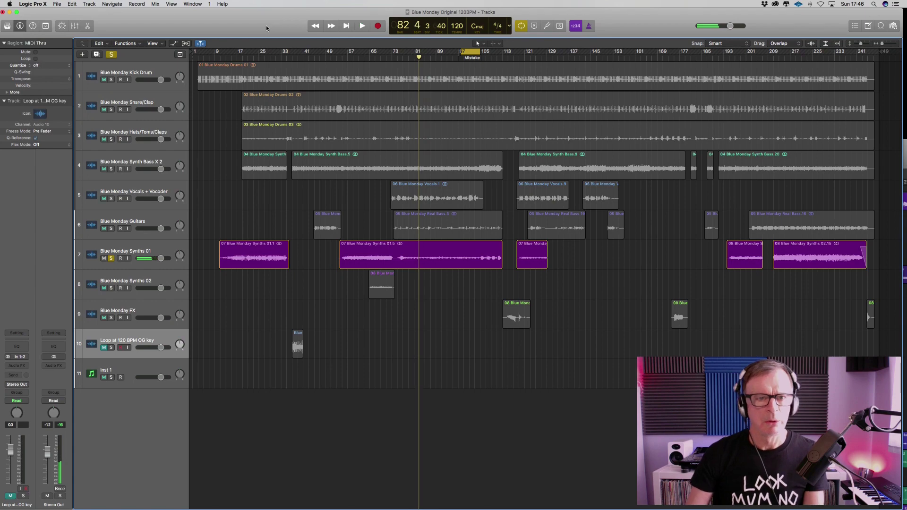
Move the original project's window down, bring the Blue_Monday_Masterclass project forward and place its playhead at bar 131.
drag(265, 24, 287, 335)
drag(424, 148, 262, 17)
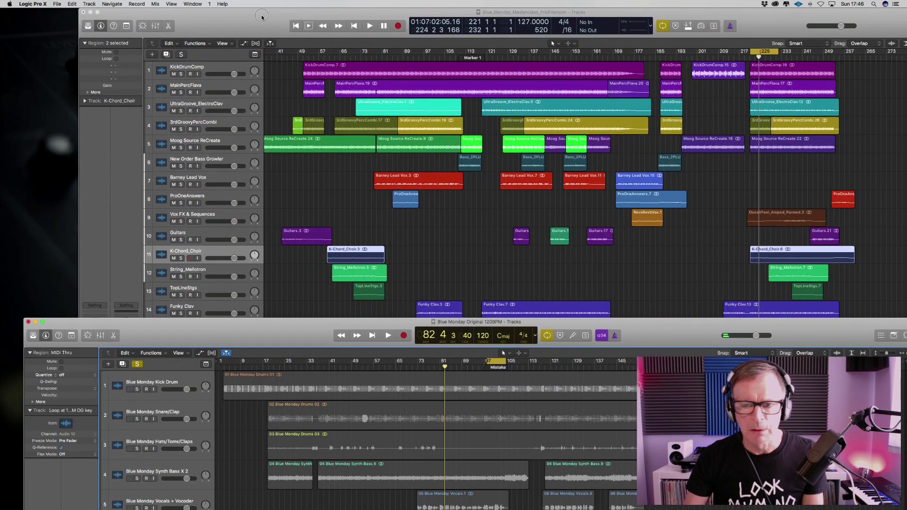
double_click(764, 24)
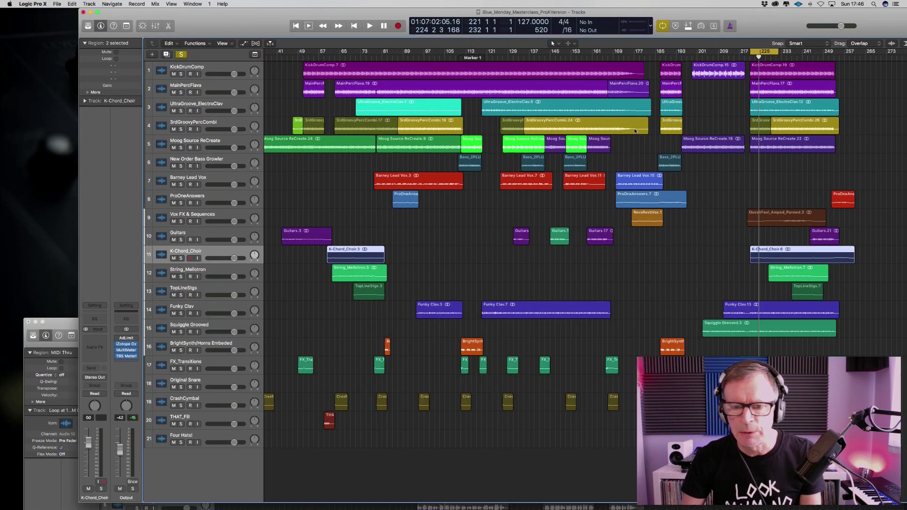
click(513, 51)
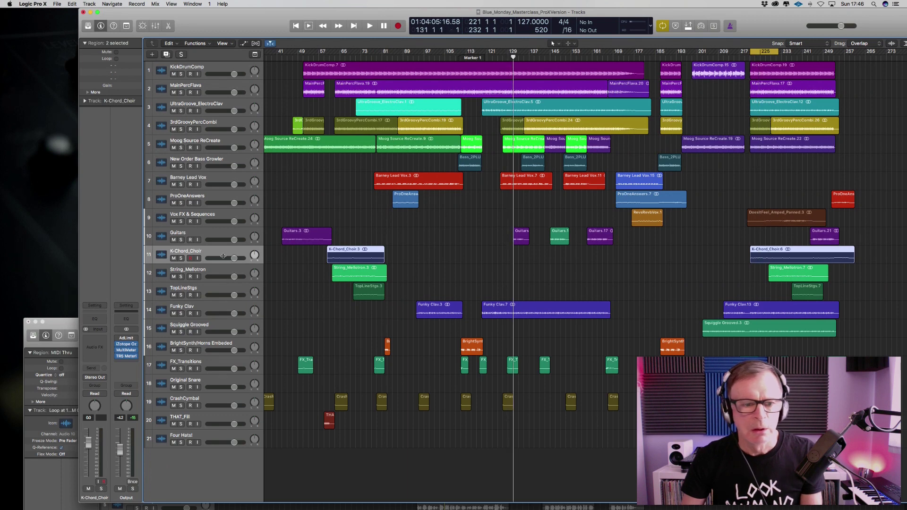
Audition the Funky Clav track in solo over the cycled bars 221 to 232.
click(181, 314)
key(space)
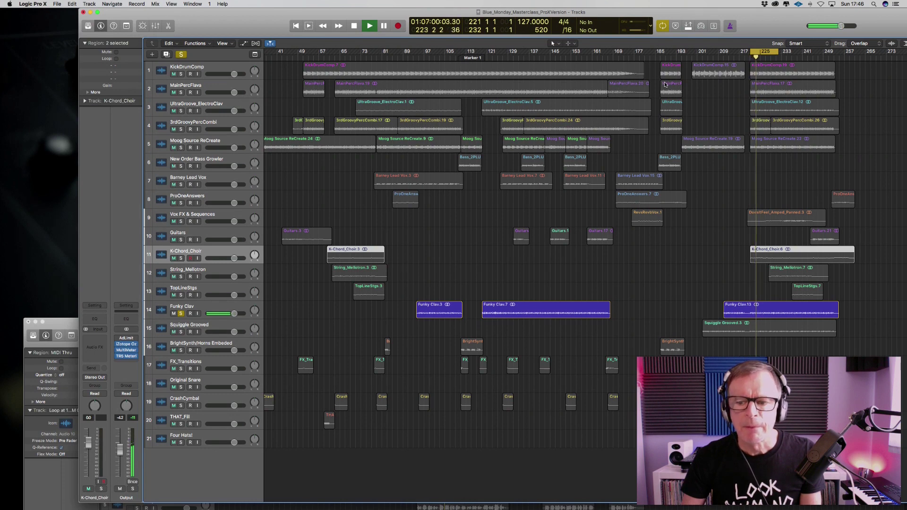
key(space)
Select the Squiggle Grooved region, enlarge the remix window and switch the solo from Funky Clav to Squiggle Grooved during playback.
click(732, 332)
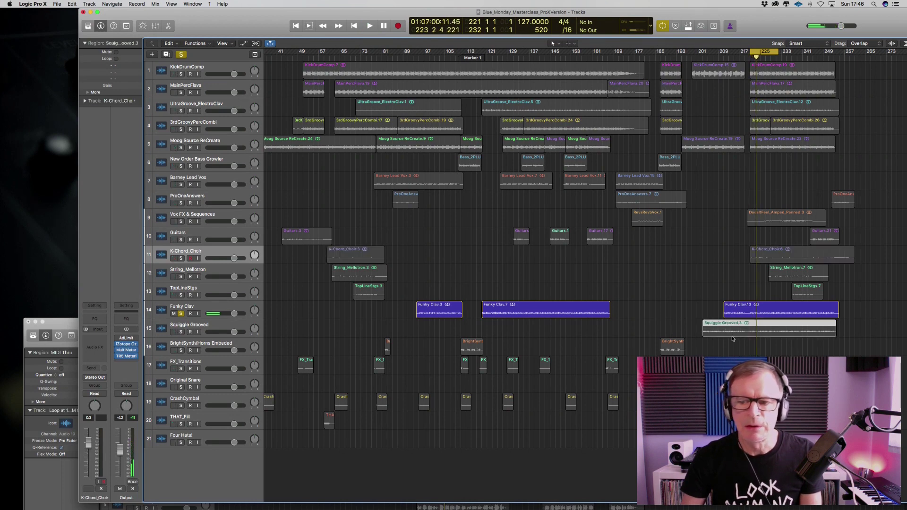
key(ctrl+alt+Return)
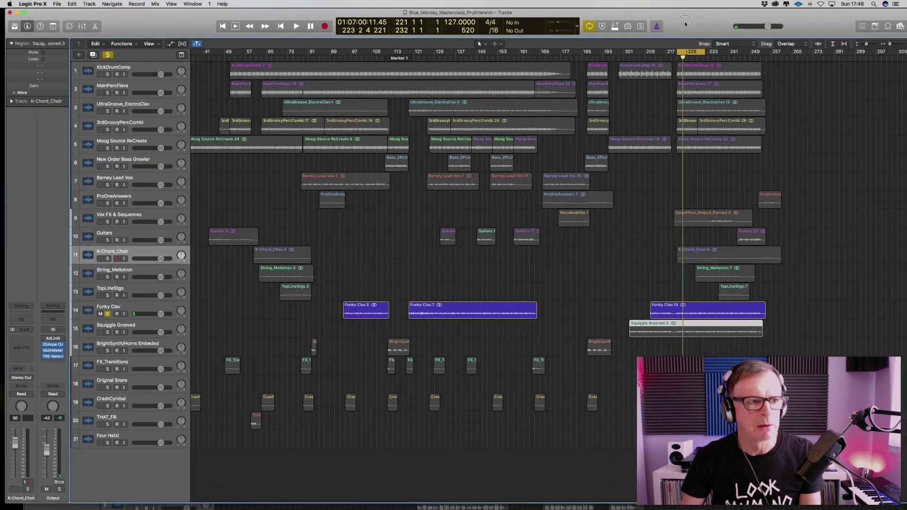
key(space)
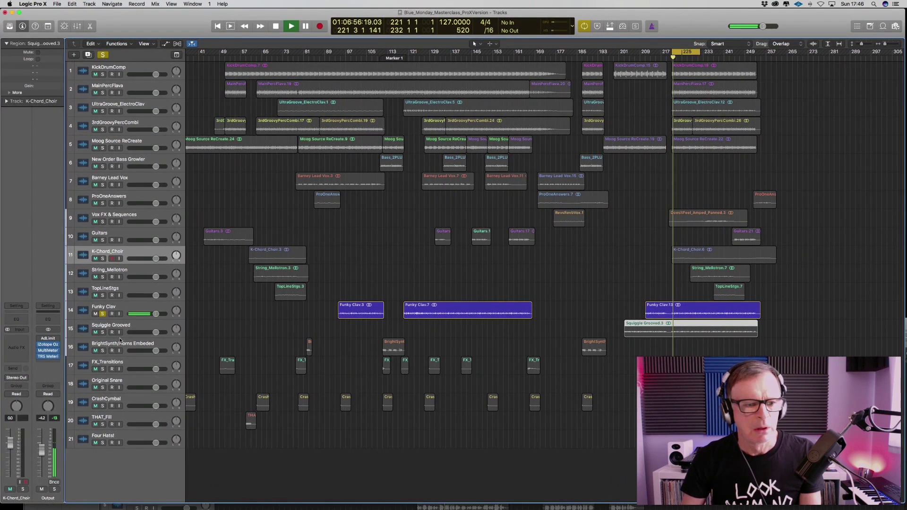
click(102, 333)
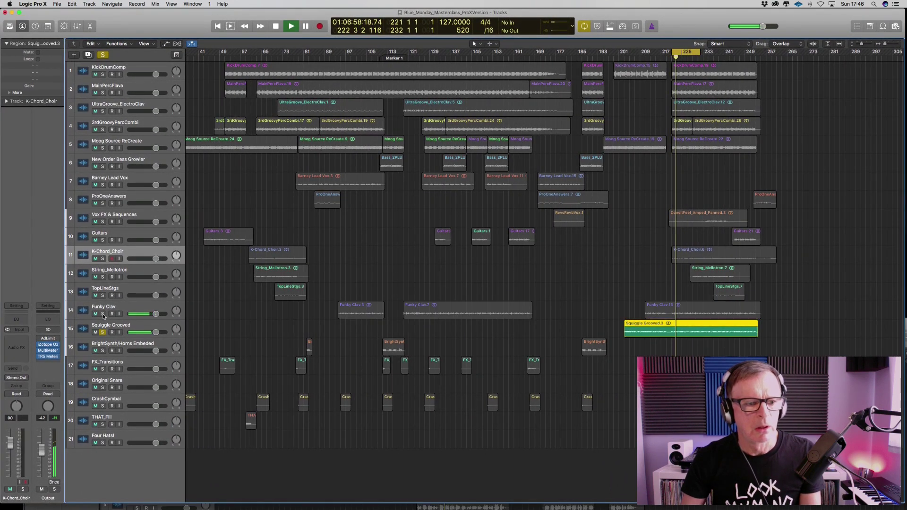
click(103, 314)
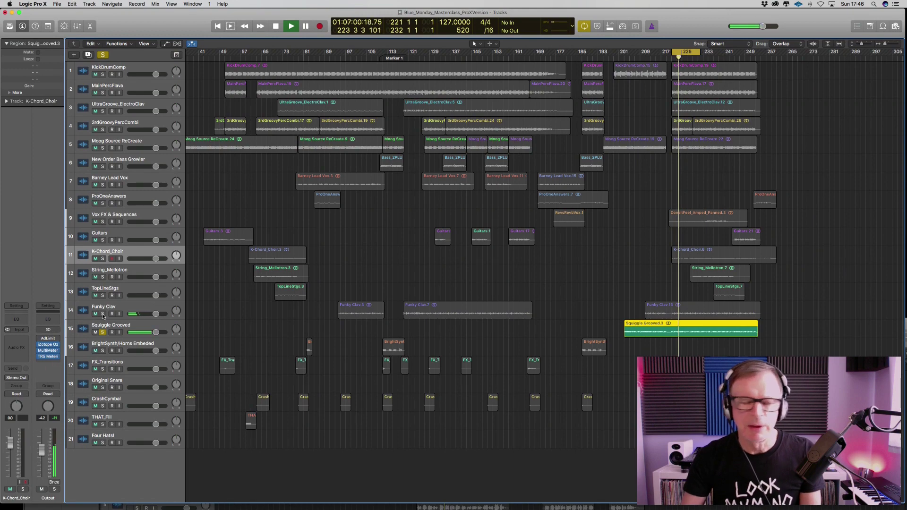
key(space)
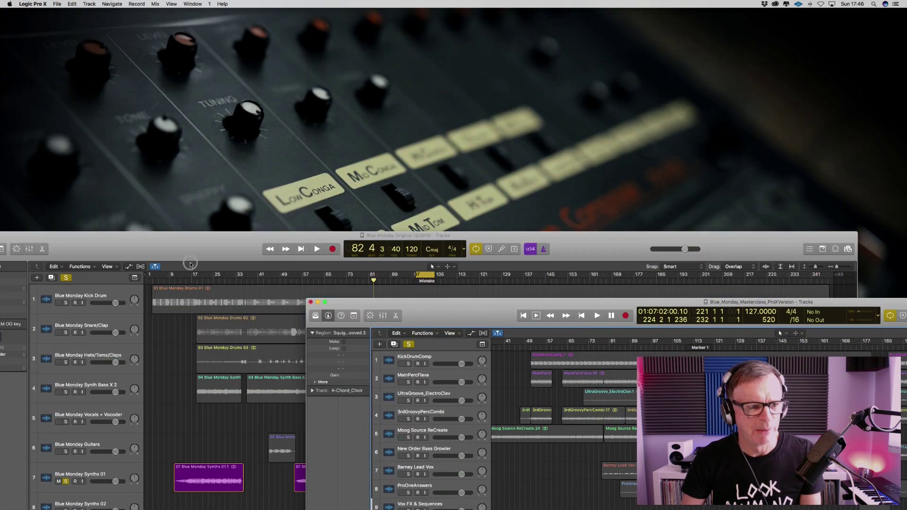
Return to the original project at full size, clear all solos and play the full mix from around bar 70.
double_click(190, 263)
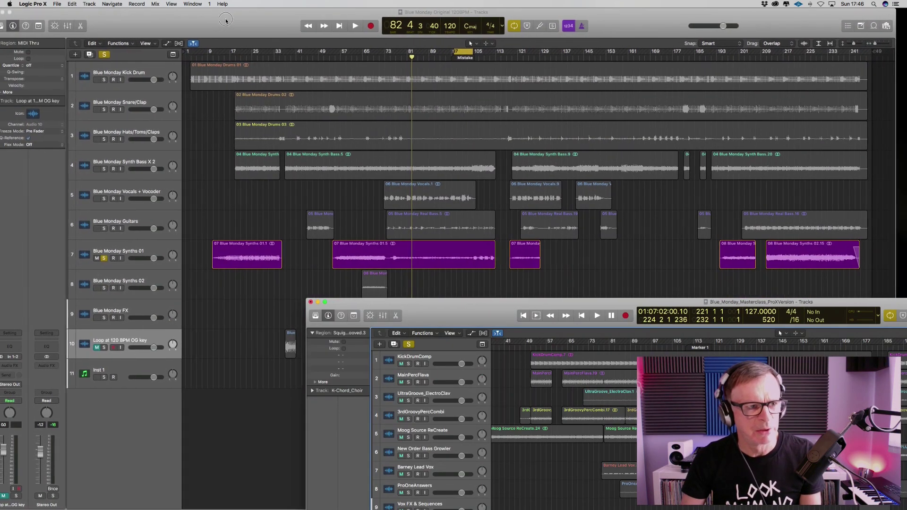
click(360, 60)
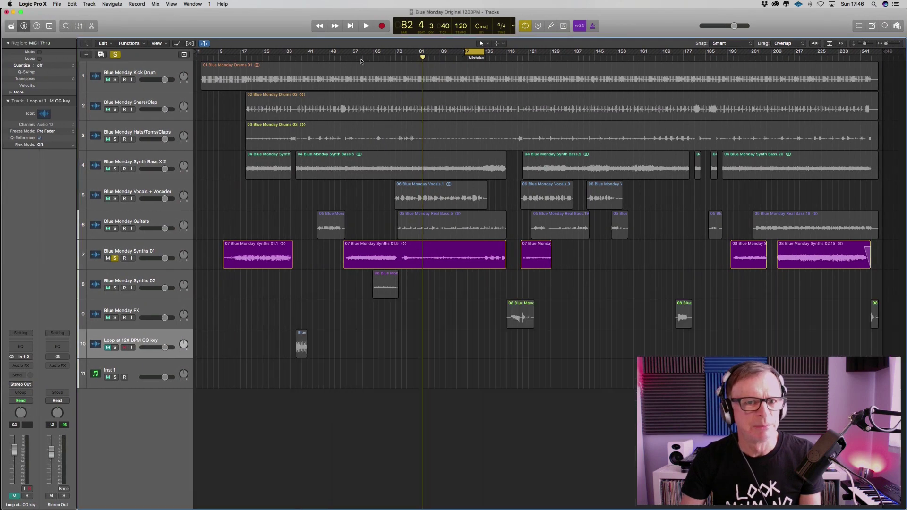
key(space)
key(ctrl+alt+super+s)
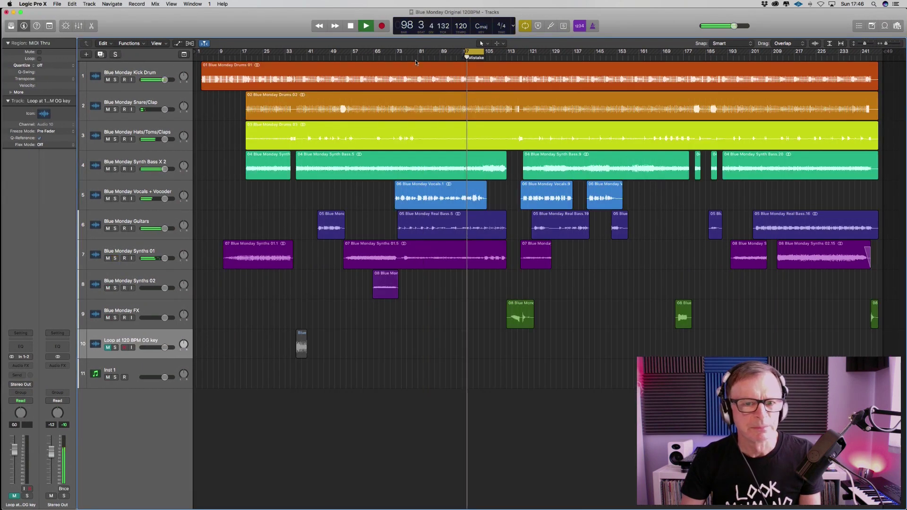
click(387, 57)
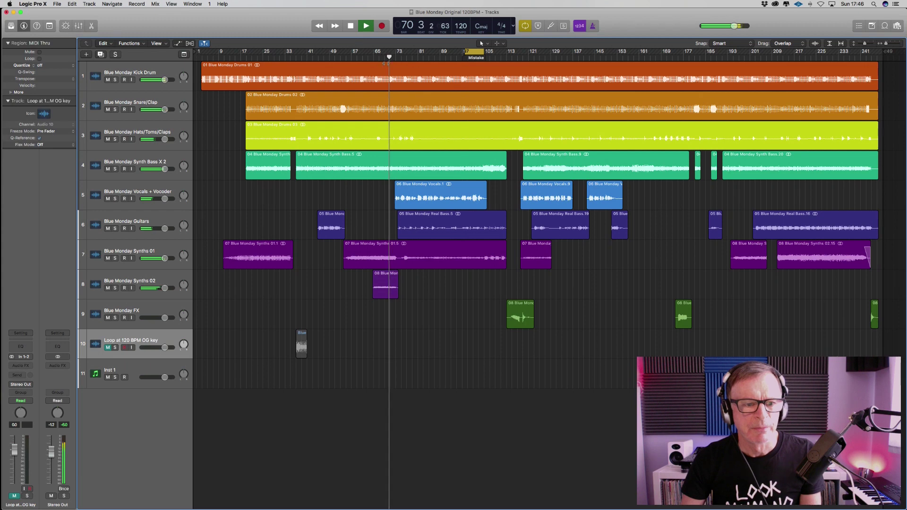
Solo Blue Monday Synths 01 and audition it around bars 82 and 216 with cycle mode turned off.
click(115, 258)
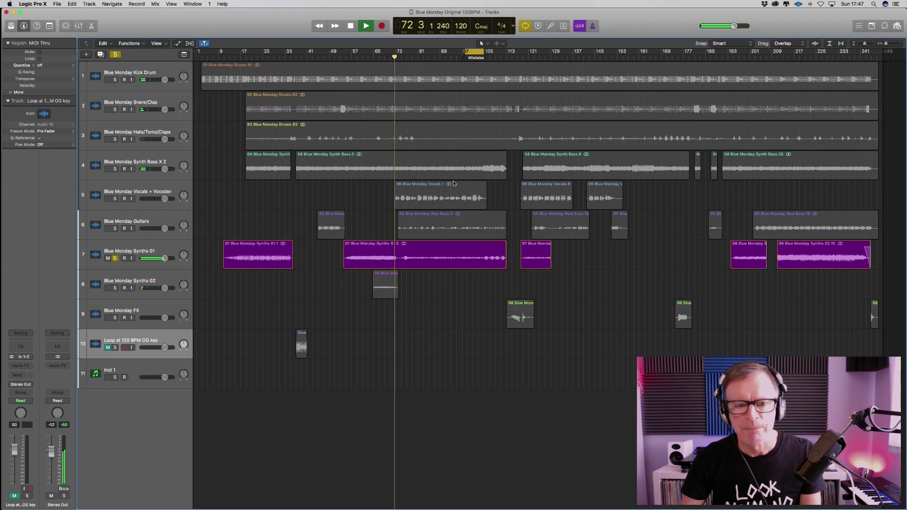
click(421, 55)
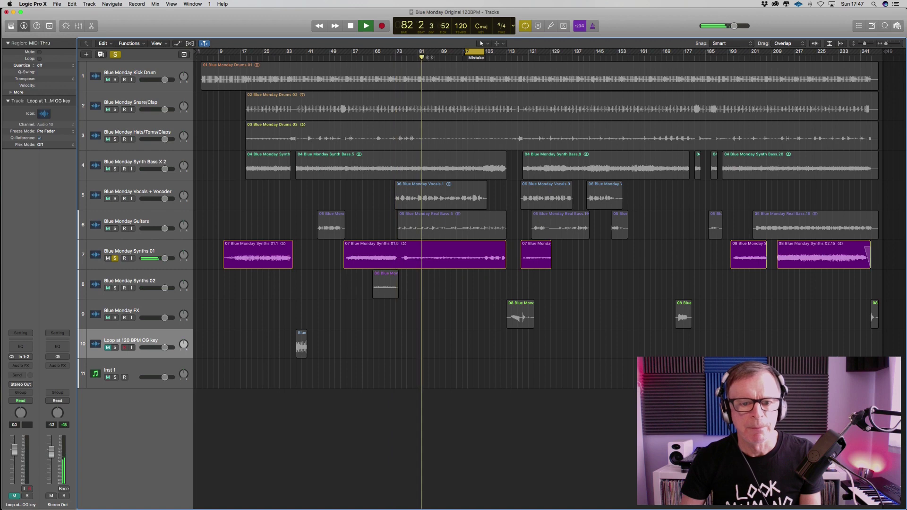
click(448, 55)
key(c)
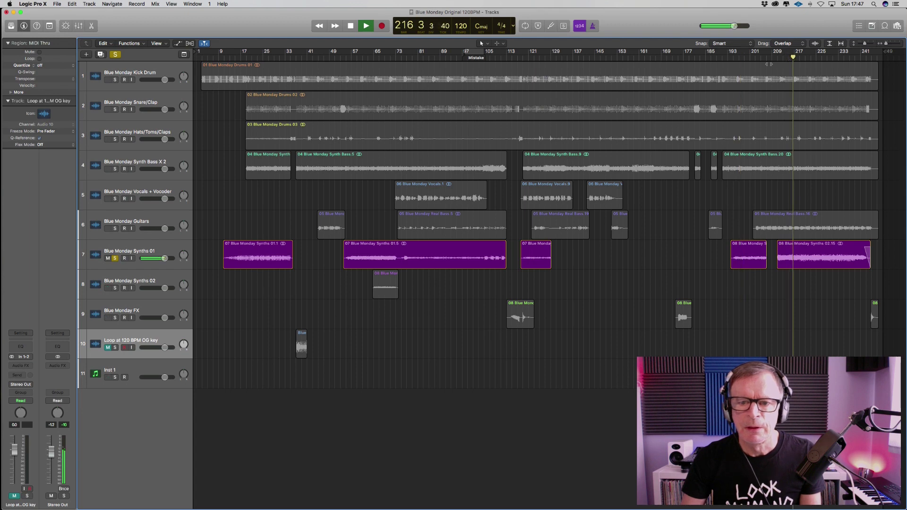
key(space)
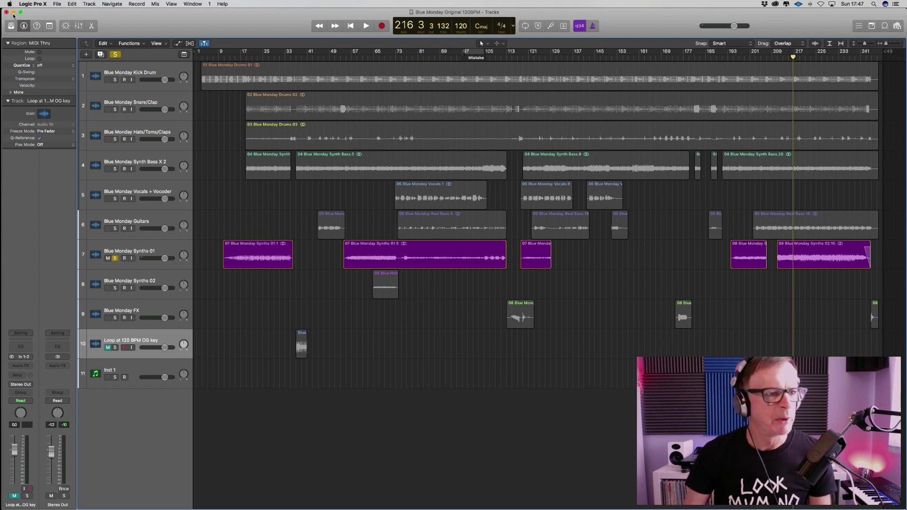
Return to the full-size Blue_Monday_Masterclass project and audition the soloed Squiggle Grooved track over the cycle range.
double_click(124, 25)
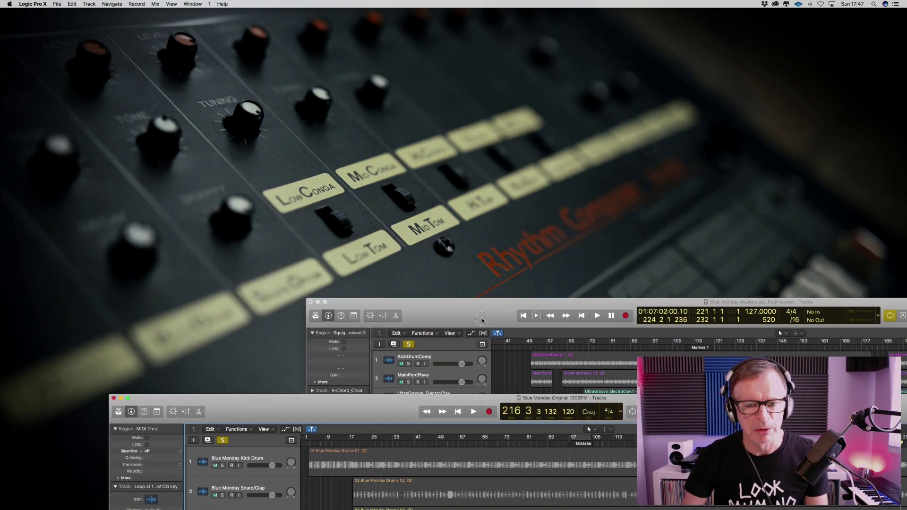
double_click(482, 320)
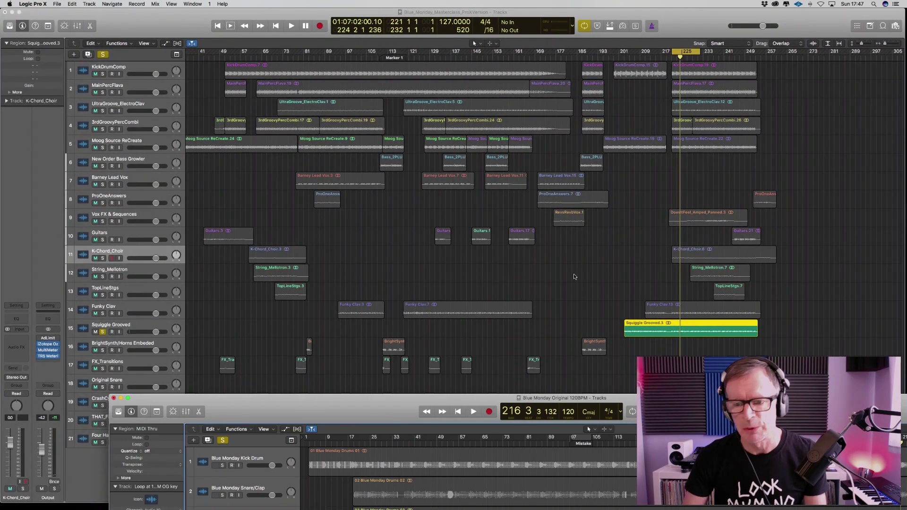
click(254, 330)
key(space)
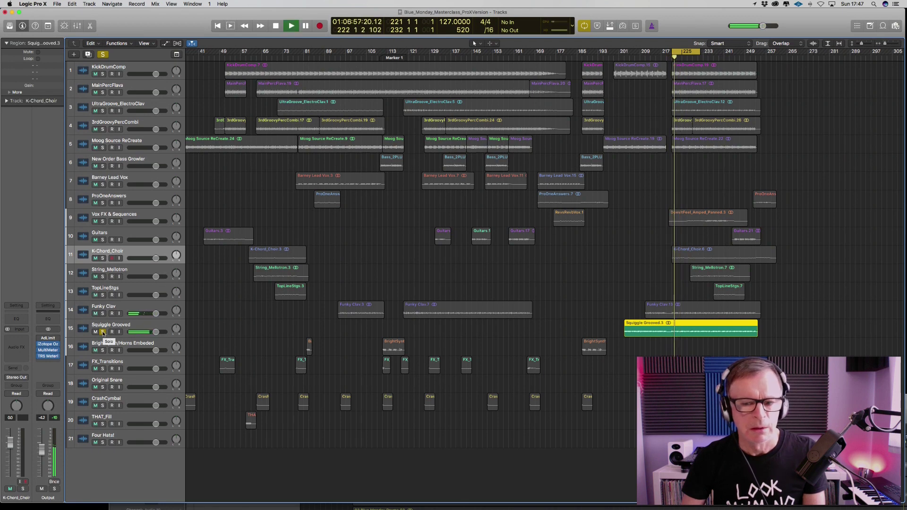
key(space)
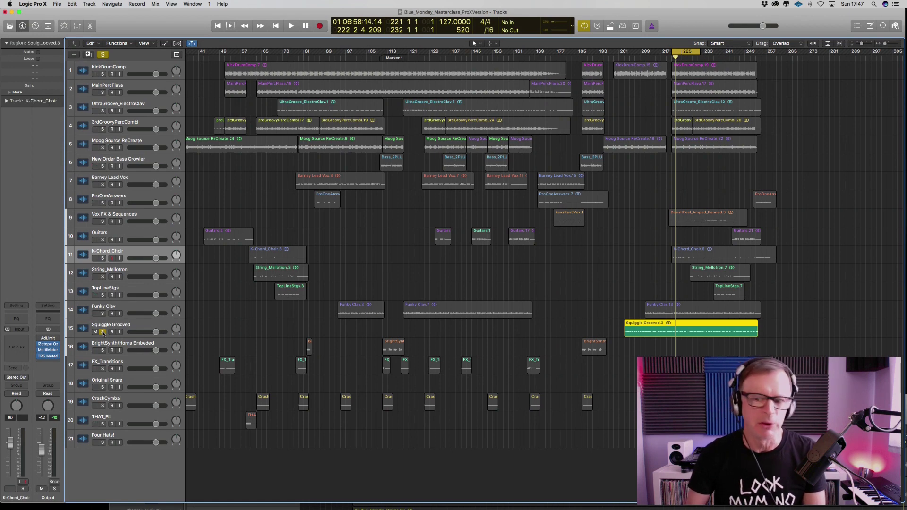
key(space)
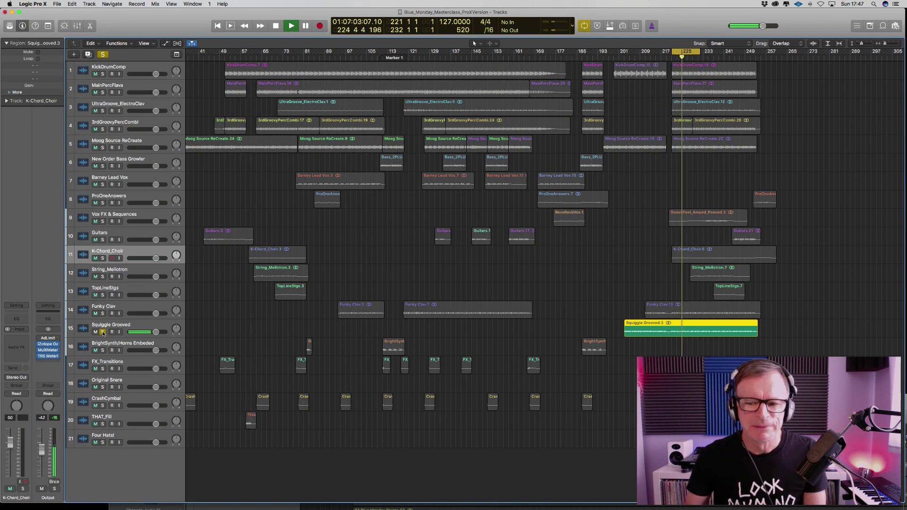
key(space)
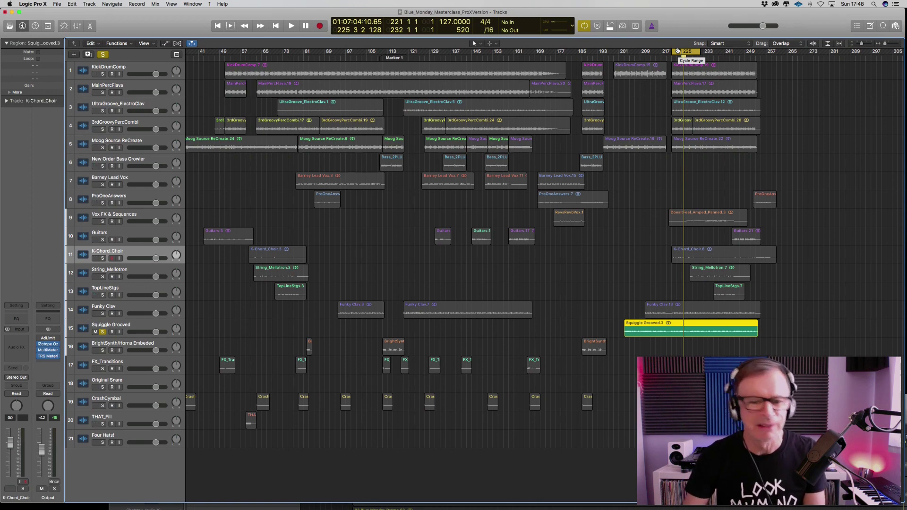
Audition Squiggle Grooved over the cycle range with KickDrumComp, Moog Source ReCreate and Funky Clav added to the solo, and clear all solos.
key(space)
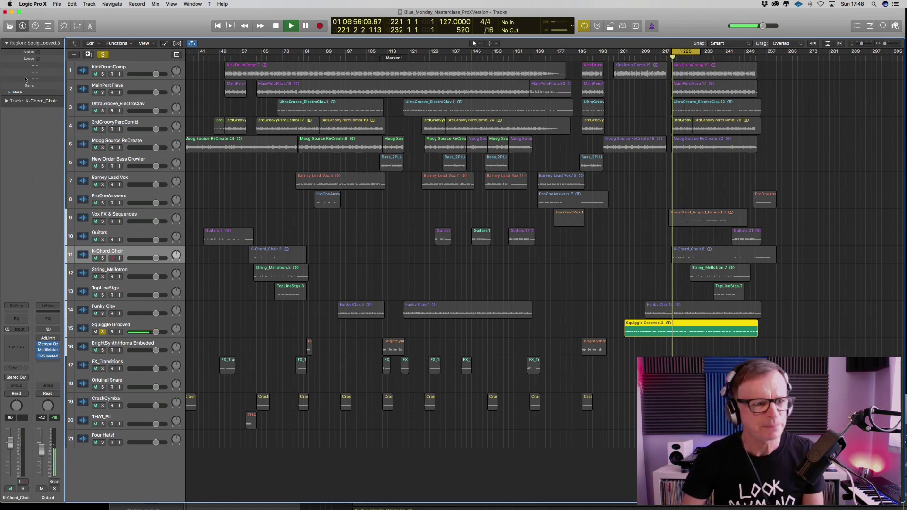
click(108, 69)
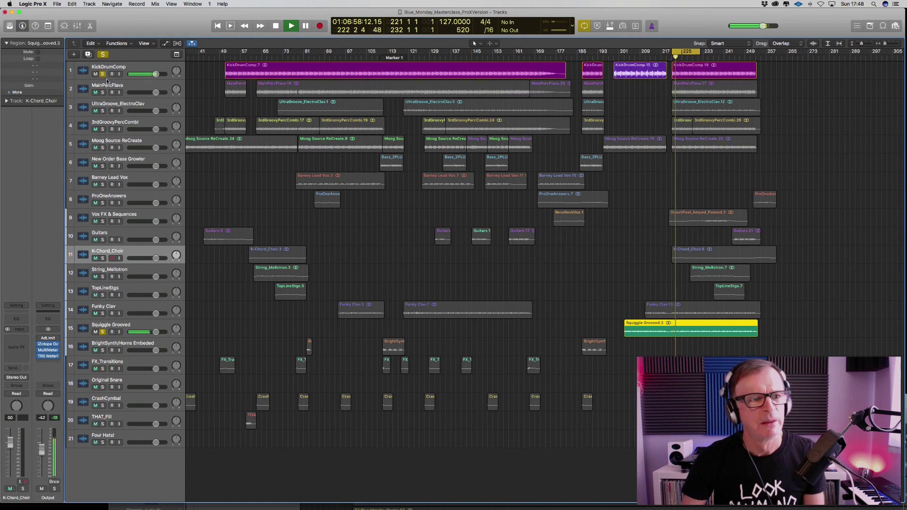
click(103, 148)
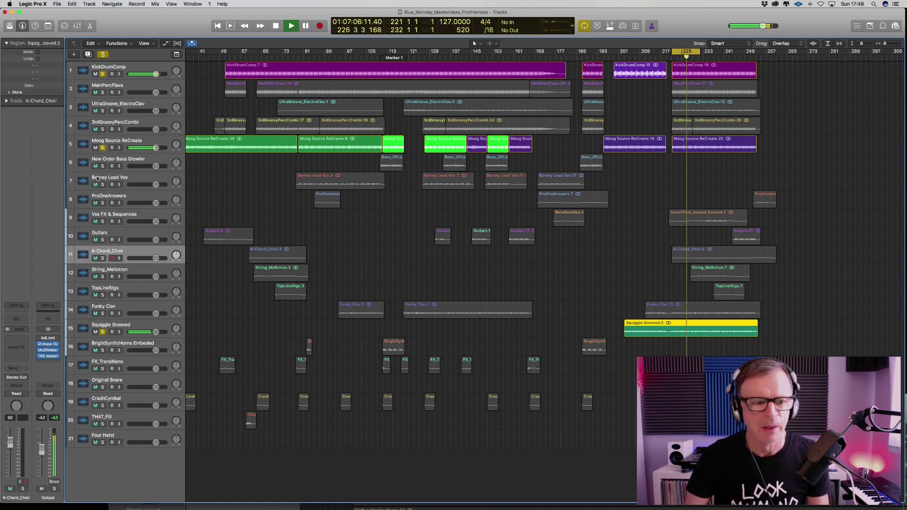
click(102, 314)
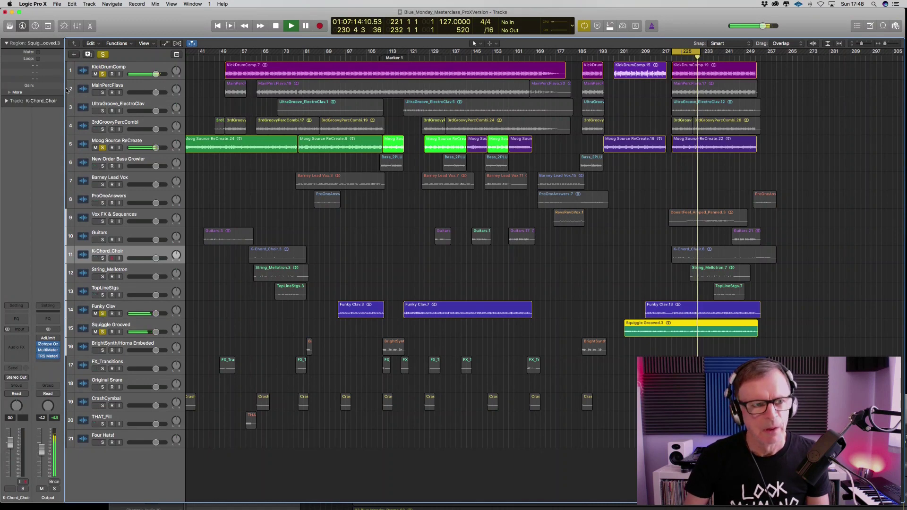
click(103, 54)
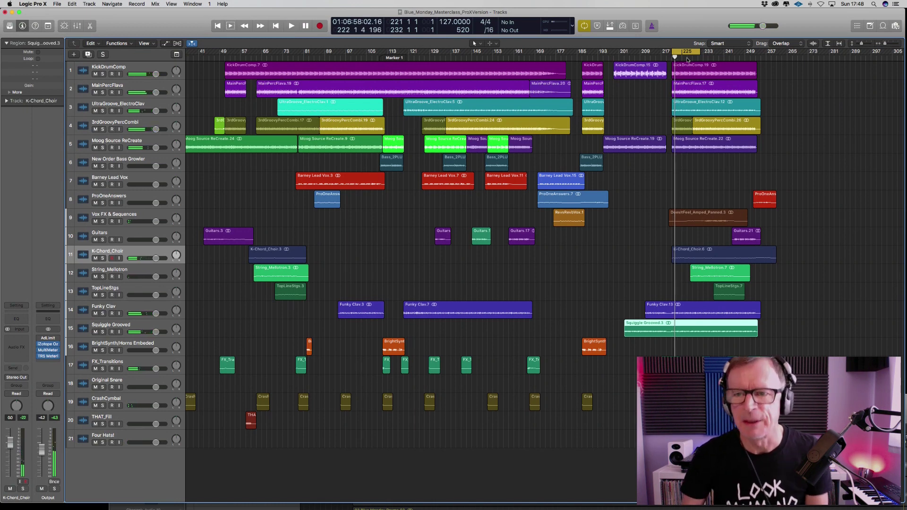
Turn off cycle mode, play from around bar 76 and solo the BrightSynth/Horns Embeded track during playback.
click(684, 53)
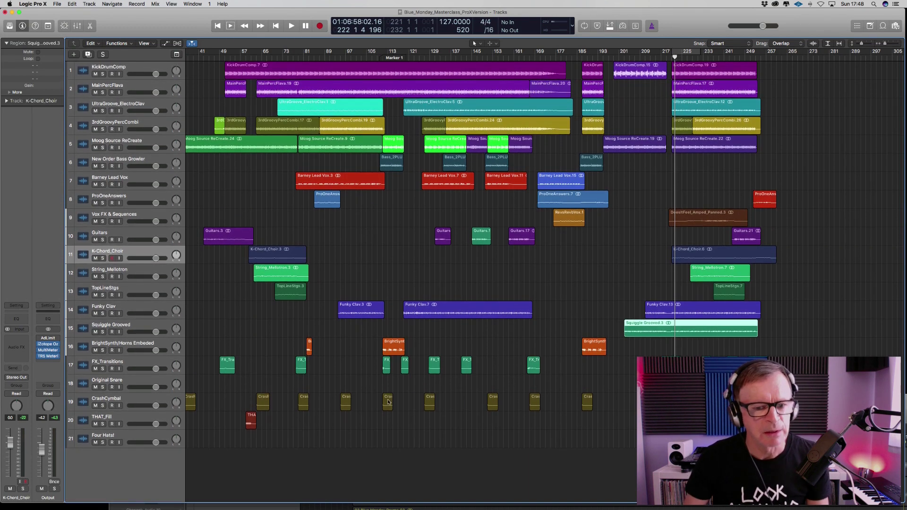
click(286, 52)
key(space)
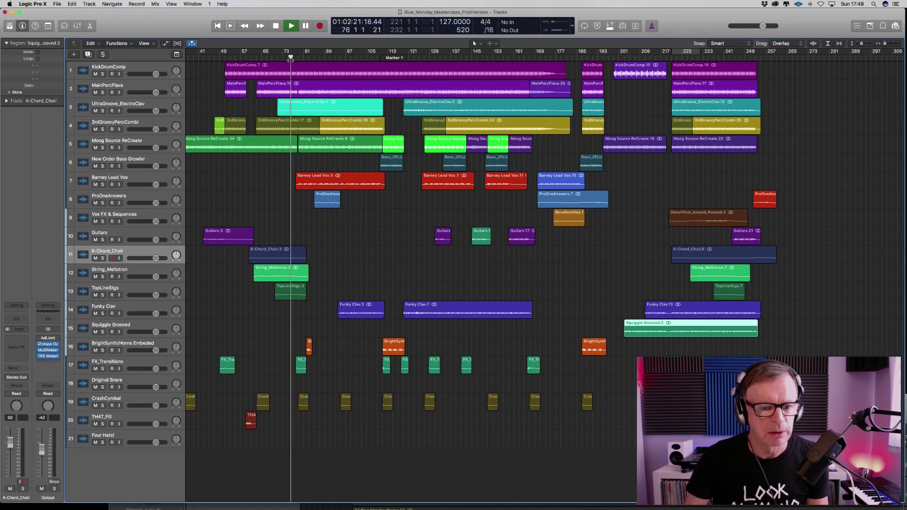
drag(306, 338, 355, 371)
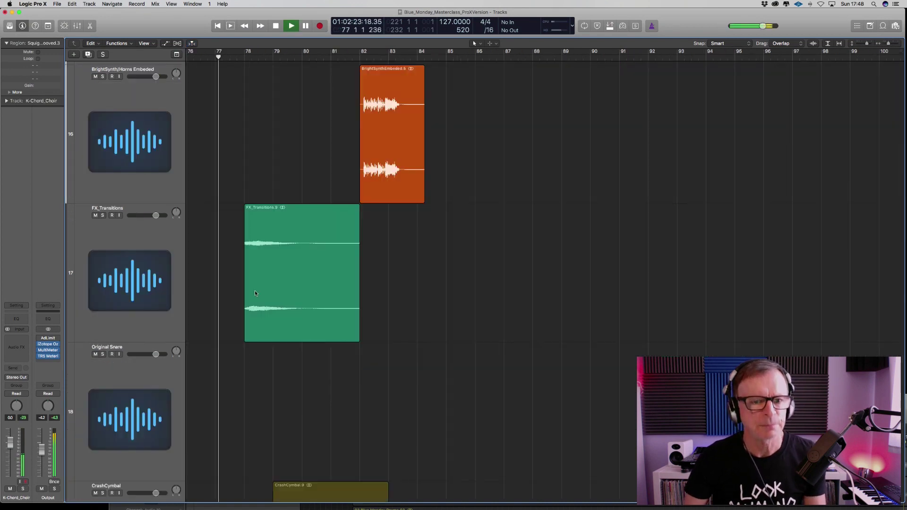
click(102, 77)
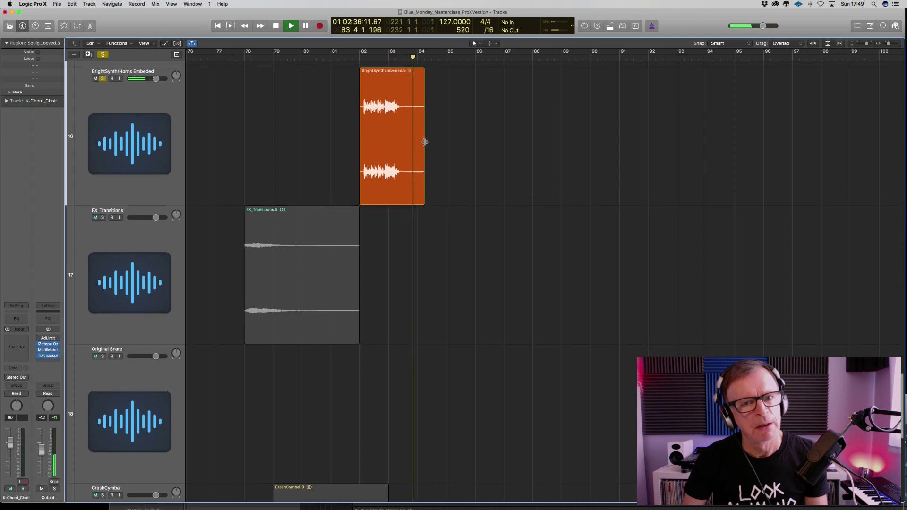
Set the cycle range to bars 82–84 over the BrightSynth/Horns Embeded region and audition the soloed part repeatedly.
key(space)
drag(361, 52, 427, 54)
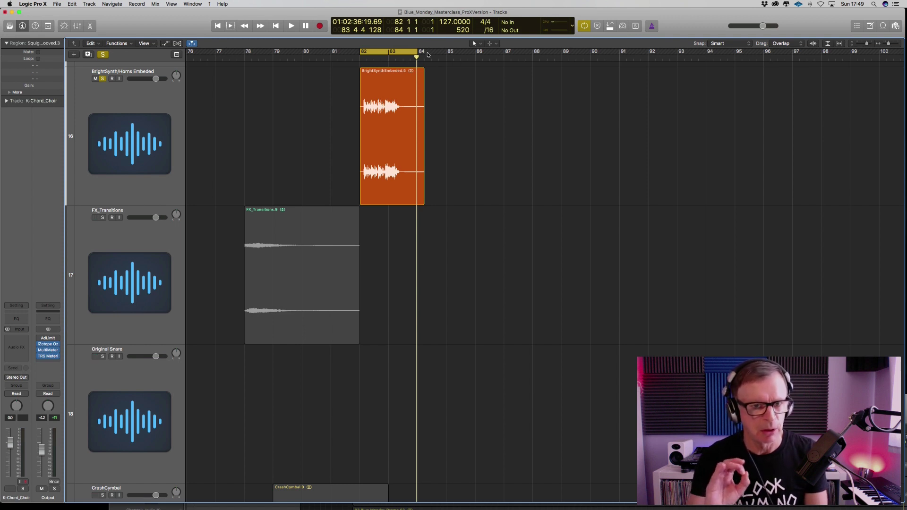
key(space)
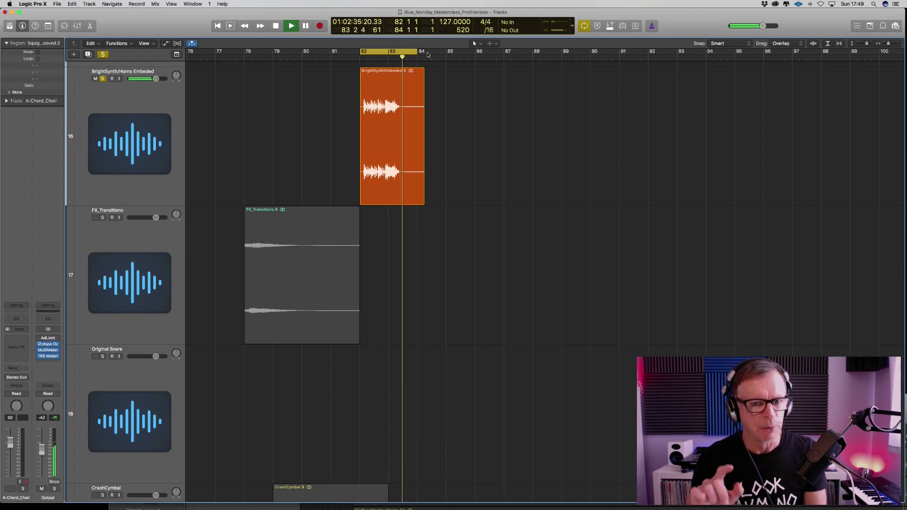
key(space)
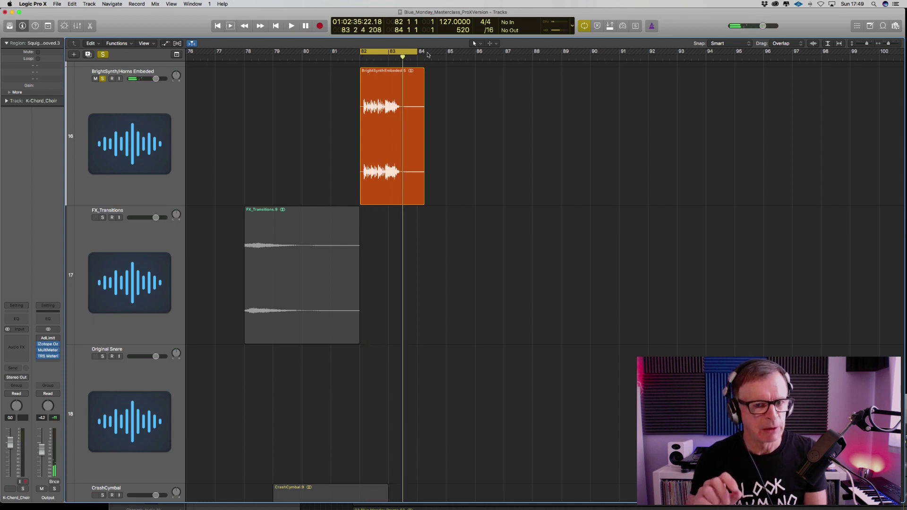
key(space)
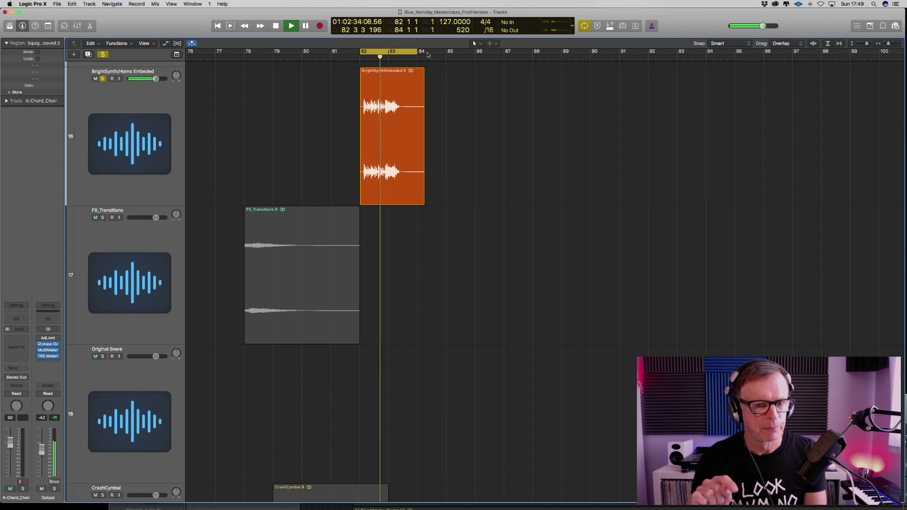
key(space)
key(space)
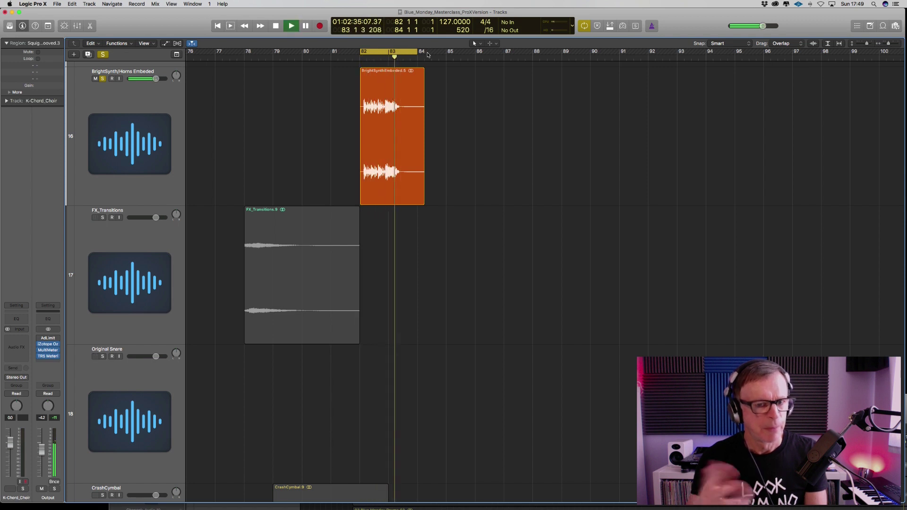
key(space)
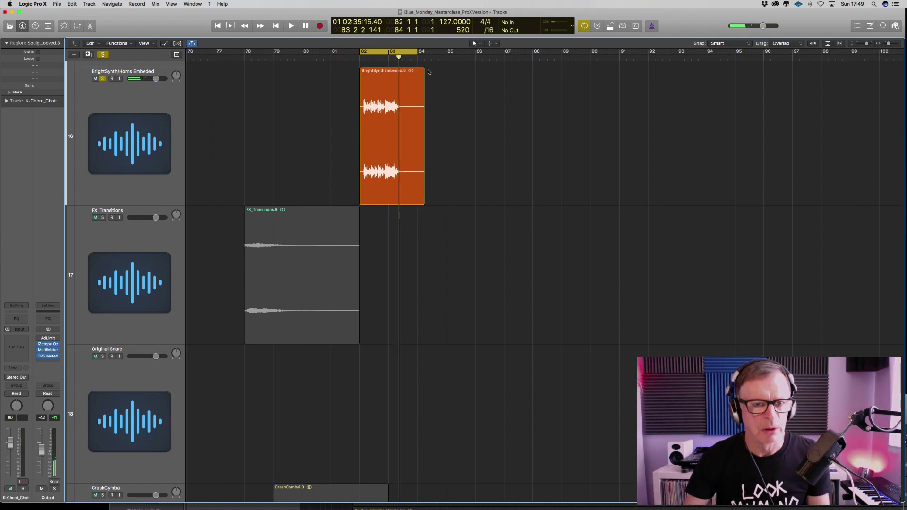
Return to the full arrangement view, clear the solo and play the full mix around the bar 82 cycle range.
ctrl+alt+click(336, 114)
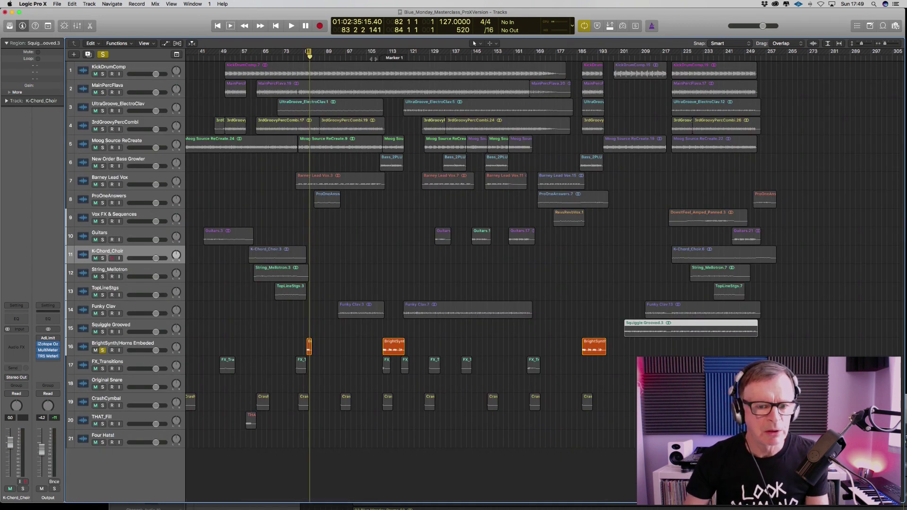
key(alt+period)
click(103, 54)
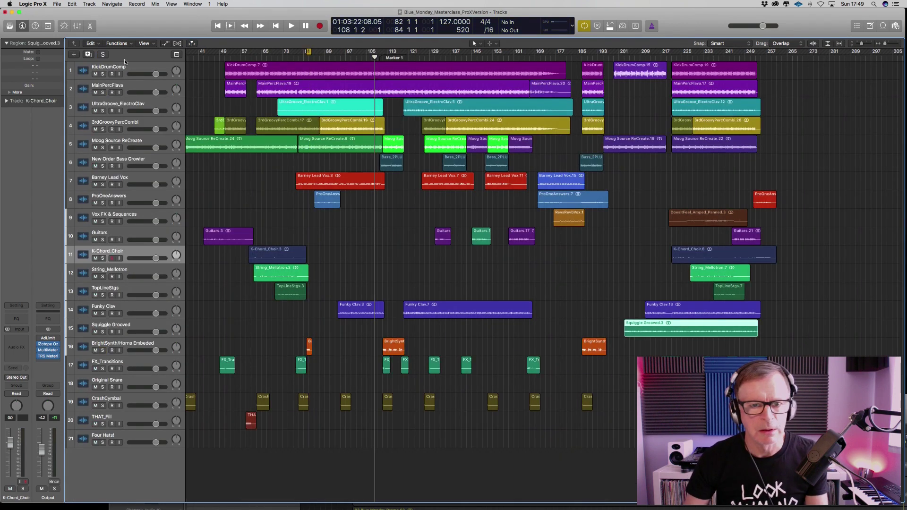
key(space)
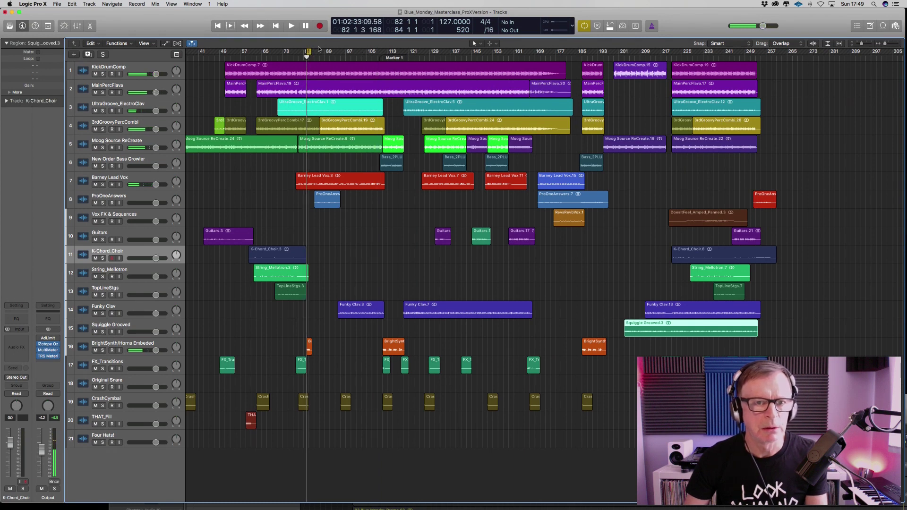
Play the full mix from around bar 110 with the cycle range set to bars 112–120.
drag(307, 53, 395, 60)
key(c)
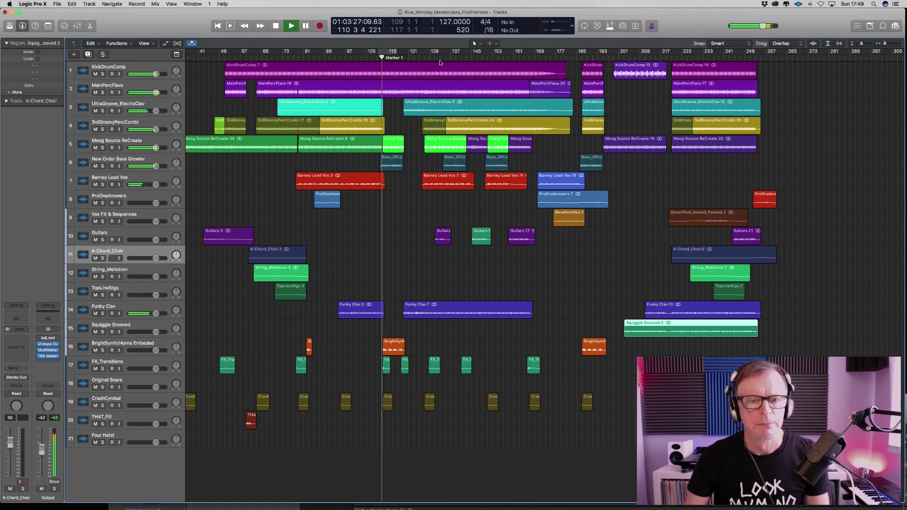
drag(398, 51, 406, 51)
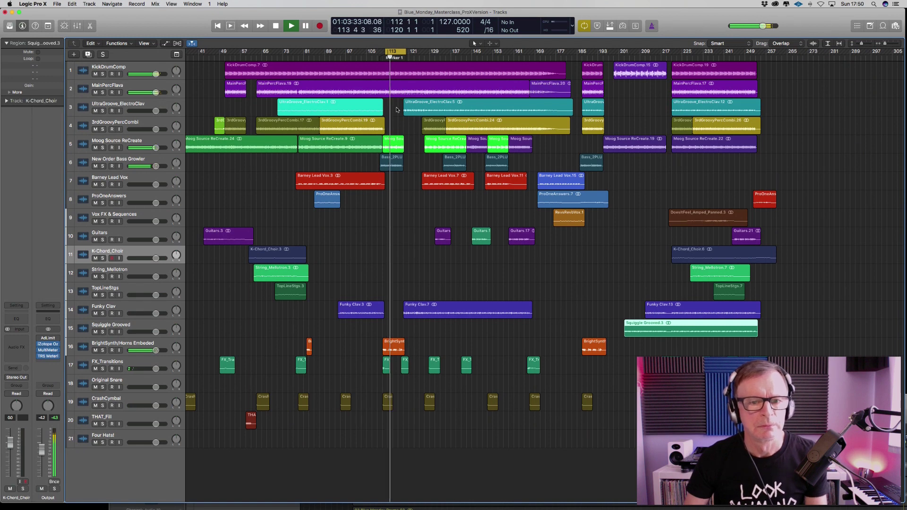
key(space)
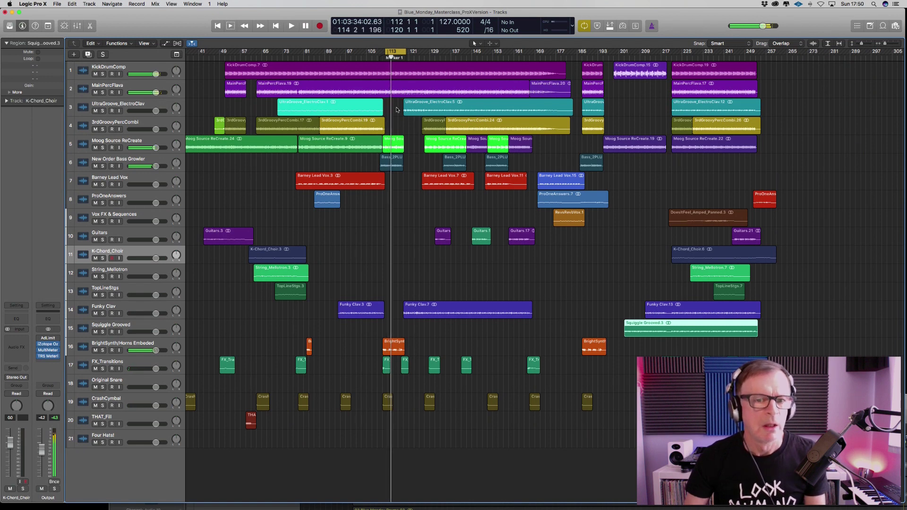
Select the Moog Source ReCreate region at bar 112 and audition its soloed track together with New Order Bass Growler over the cycle range.
scroll(392, 142, left, 1)
click(392, 142)
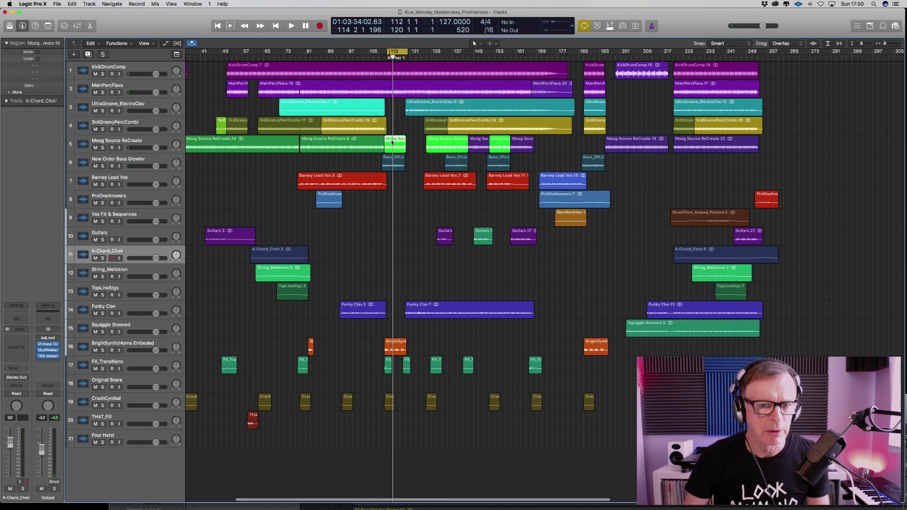
click(103, 148)
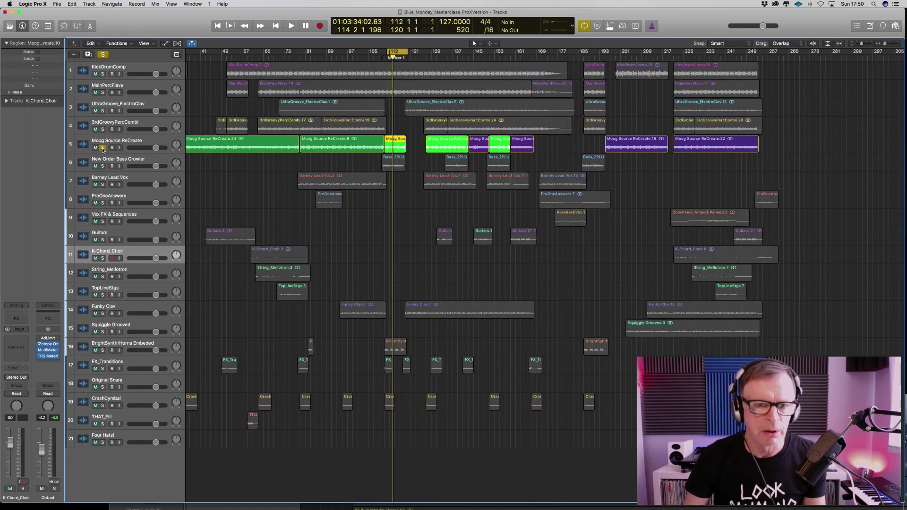
key(space)
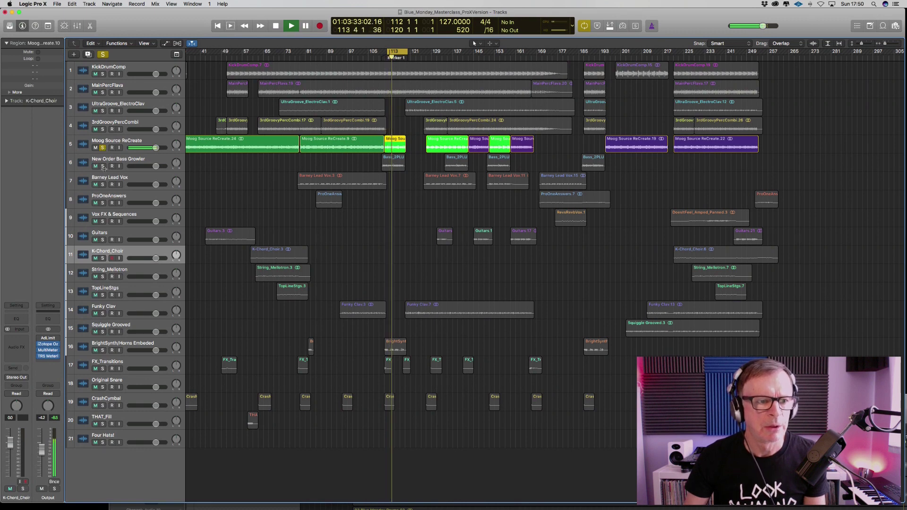
click(102, 166)
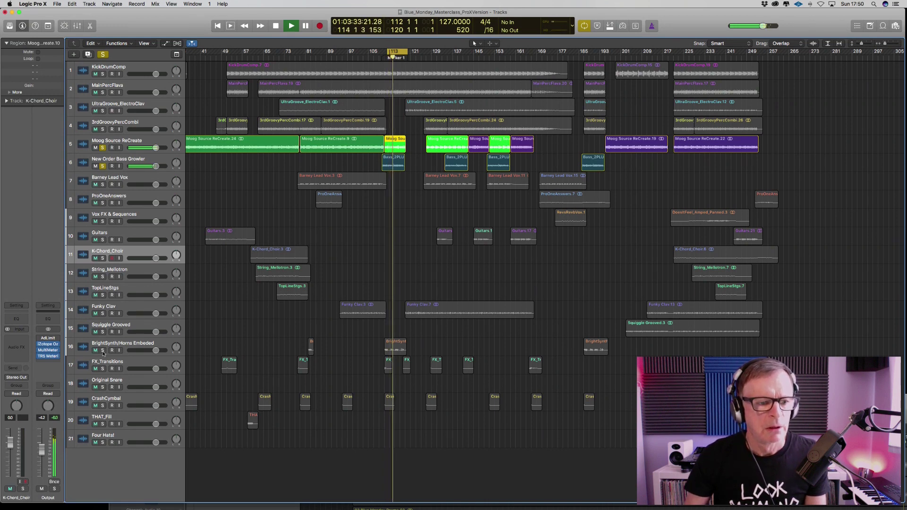
key(space)
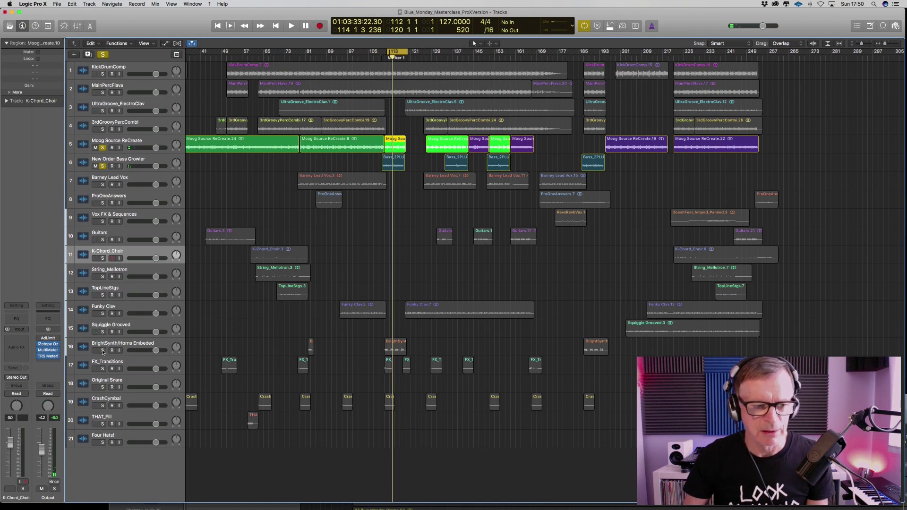
Add BrightSynth/Horns Embeded to the soloed bass tracks and audition the combination over bars 112–120.
click(103, 350)
key(space)
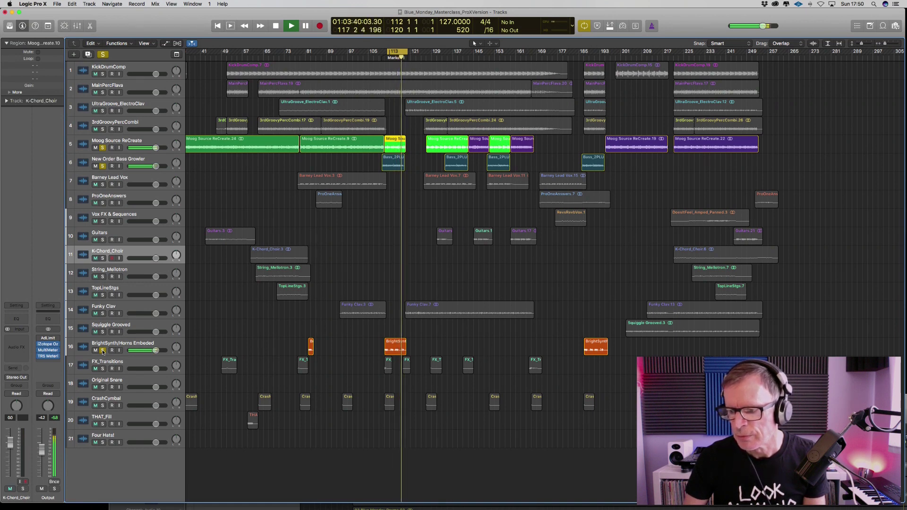
key(space)
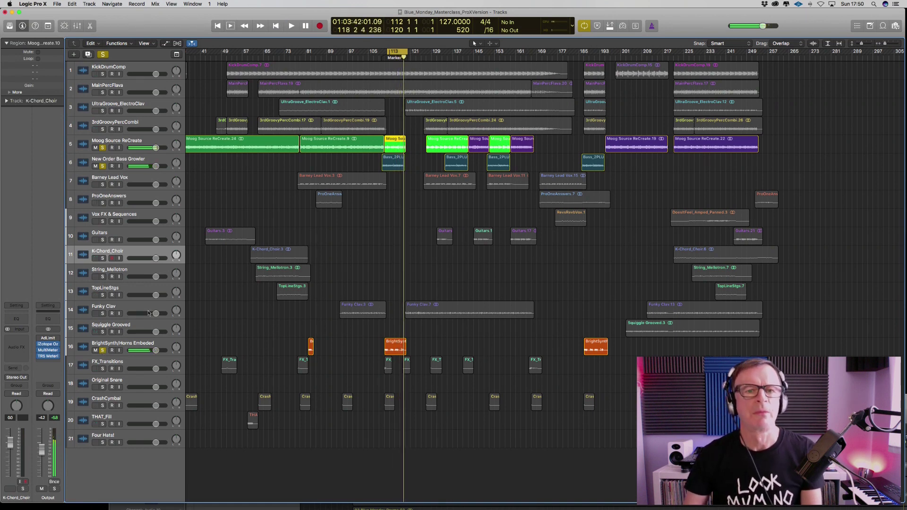
Set a four-bar cycle range at bar 117 and play with only BrightSynth/Horns Embeded soloed.
key(c)
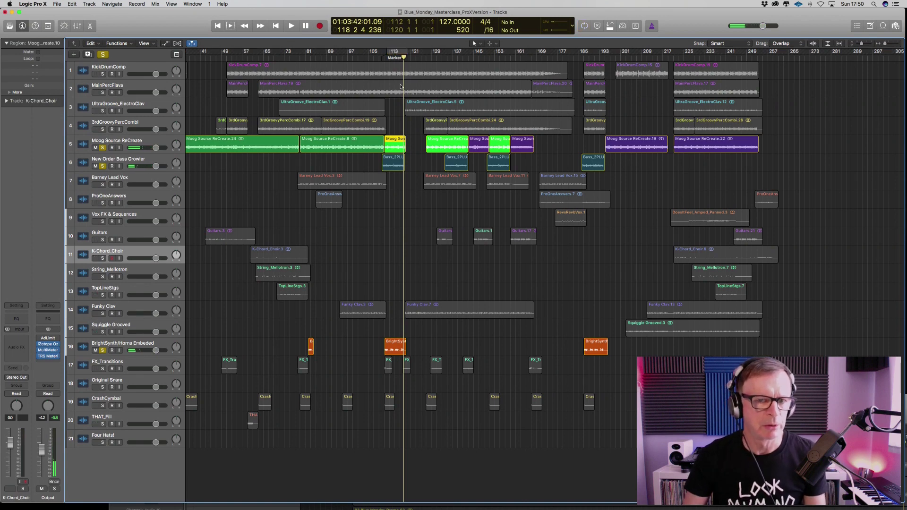
drag(404, 53, 415, 53)
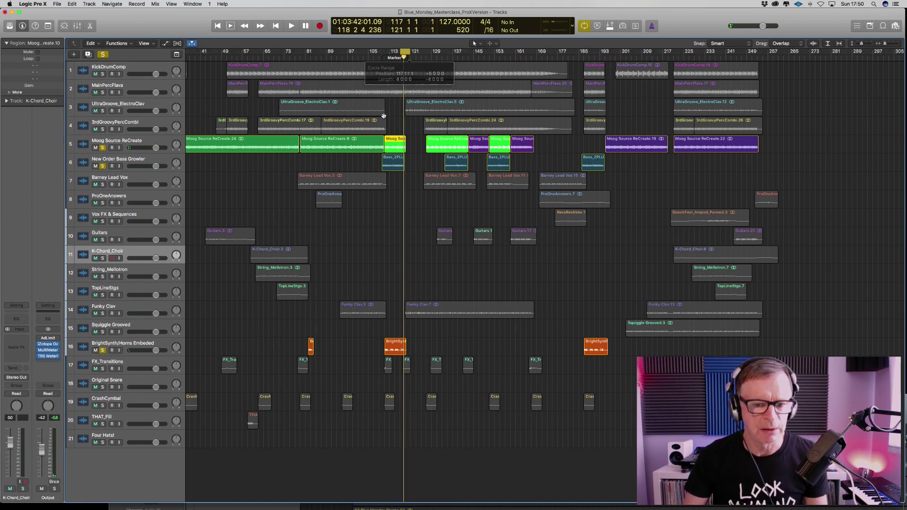
click(104, 54)
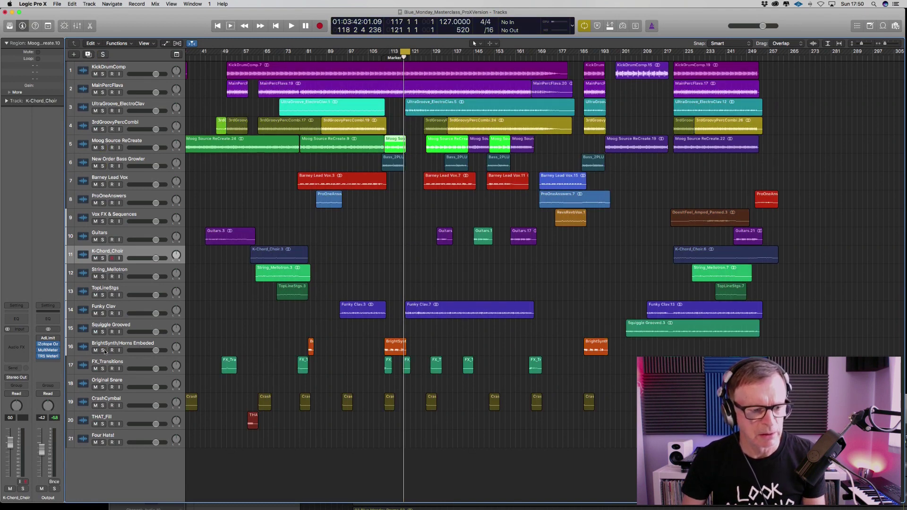
click(103, 350)
key(space)
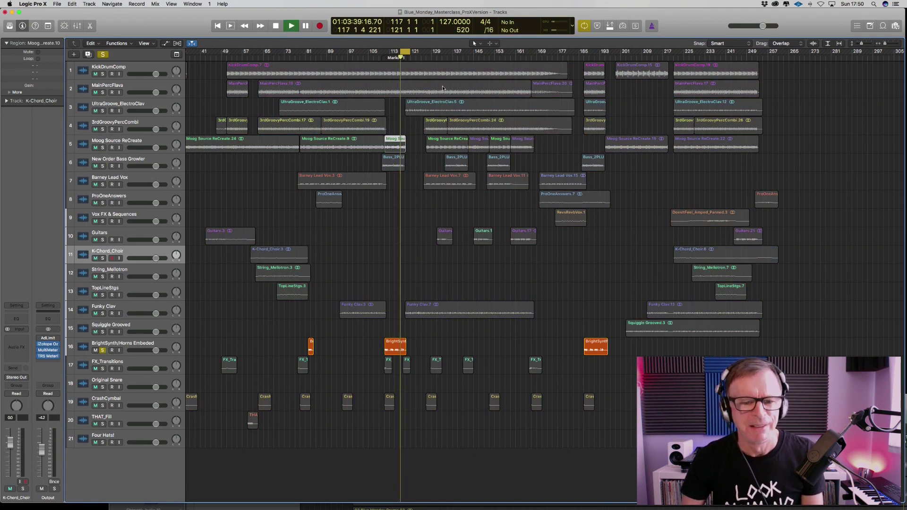
Play the soloed BrightSynth/Horns Embeded track from around bar 110 with cycle mode off and examine its long region close up.
click(392, 57)
key(space)
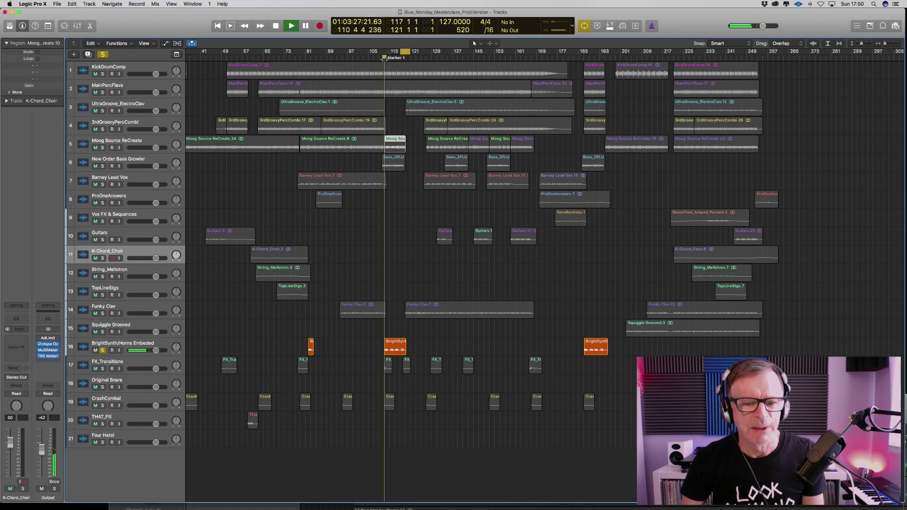
click(405, 52)
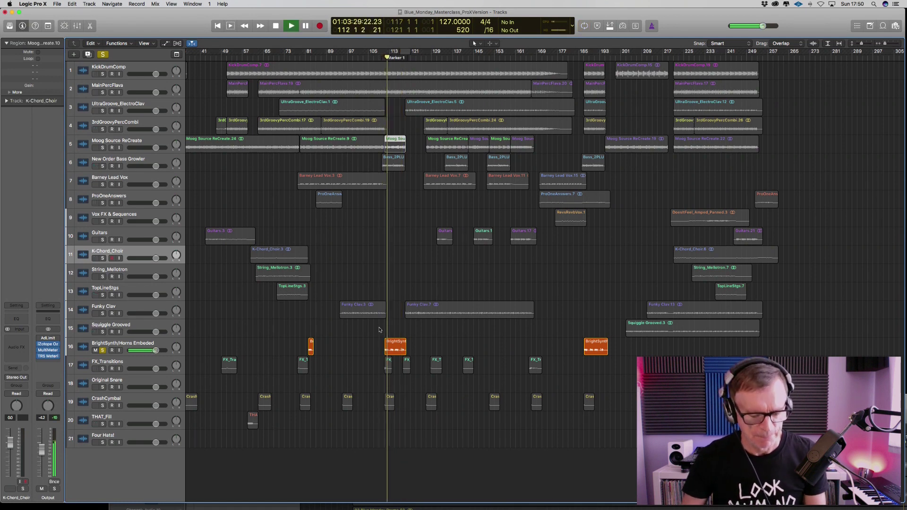
drag(377, 330, 464, 387)
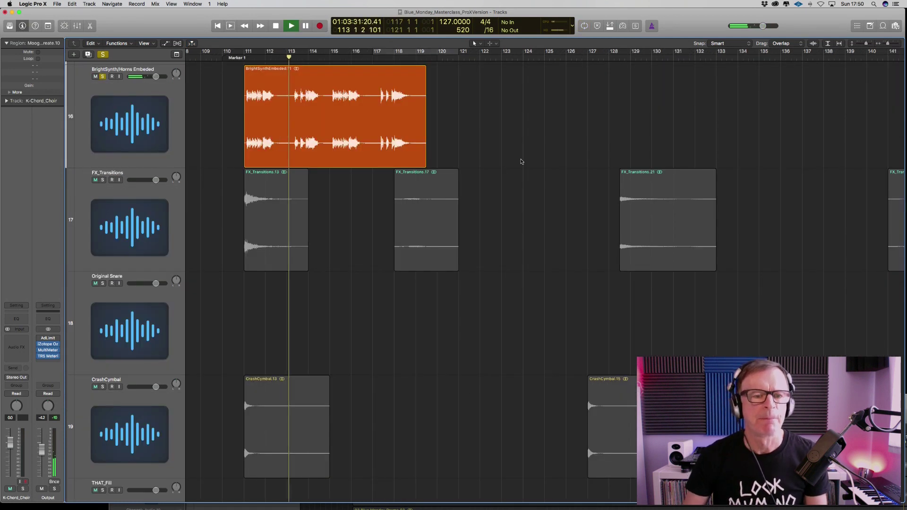
End the BrightSynth/Horns Embeded audition, return to the full arrangement and clear the track's solo.
scroll(522, 161, up, 3)
scroll(521, 161, down, 1)
scroll(521, 161, left, 2)
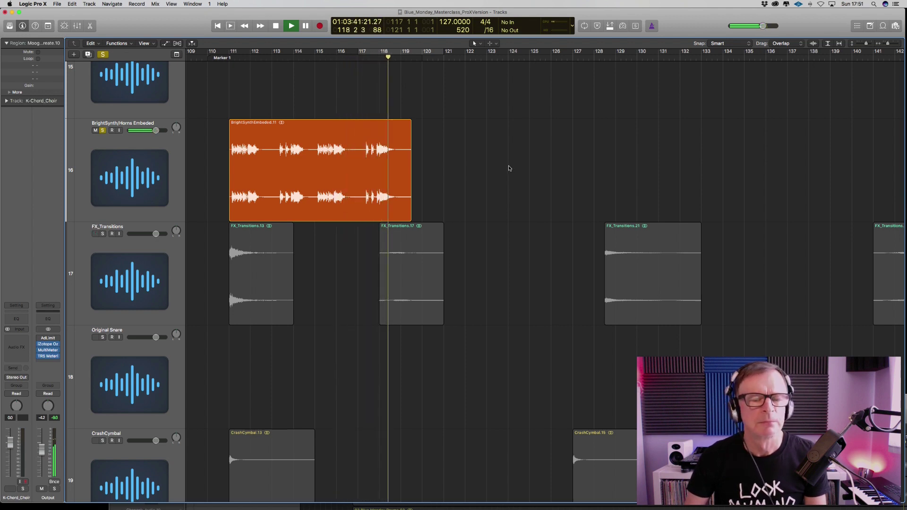
key(z)
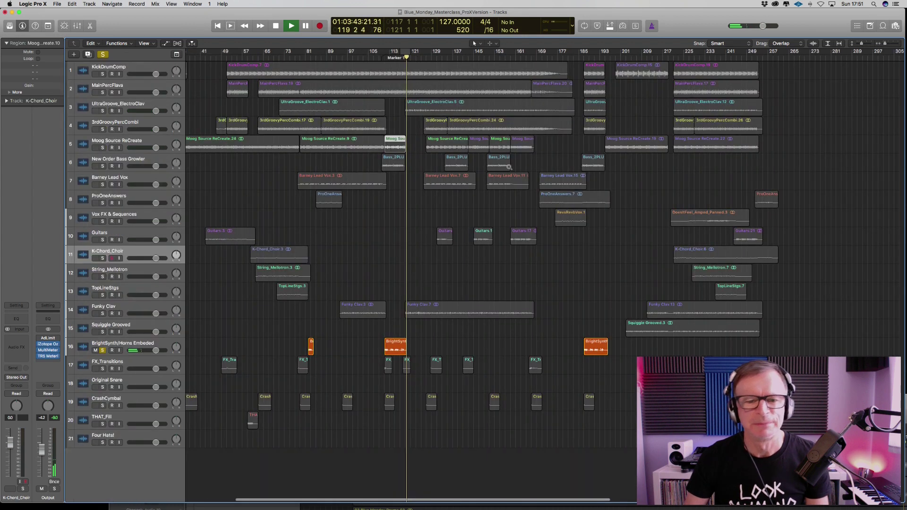
key(space)
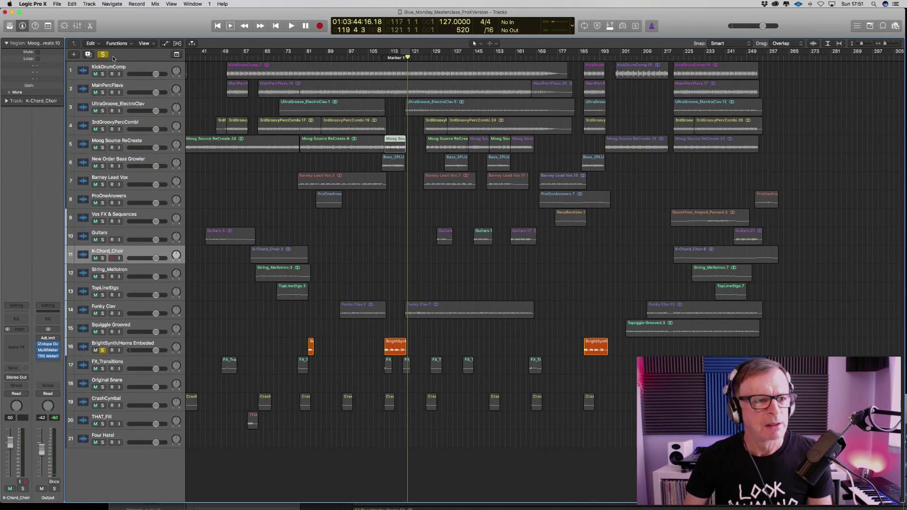
click(102, 55)
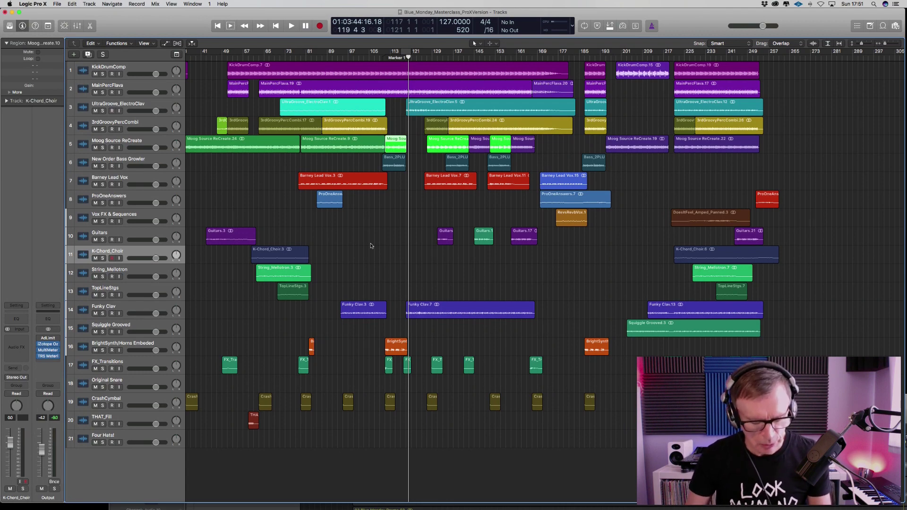
Bring up the annotated arrangement overview with its section and instrument group labels, and return to the Tracks window.
key(super+Tab)
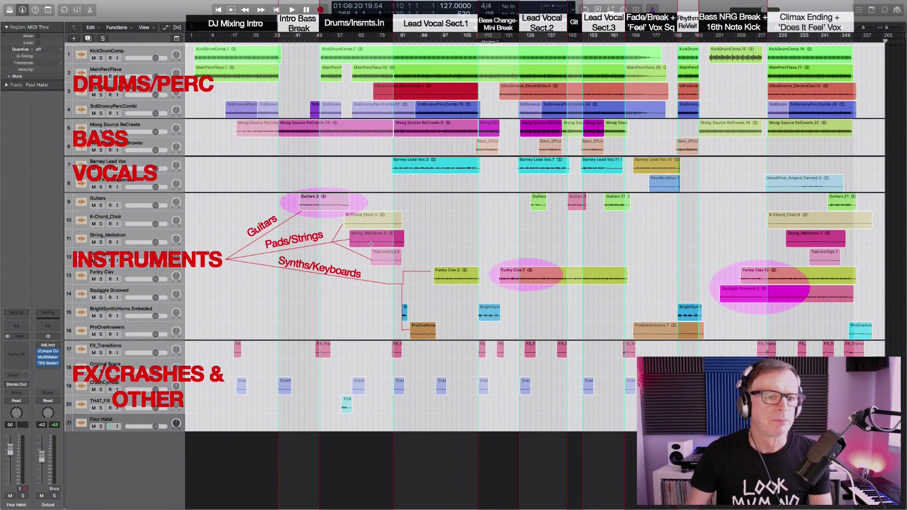
key(super+Tab)
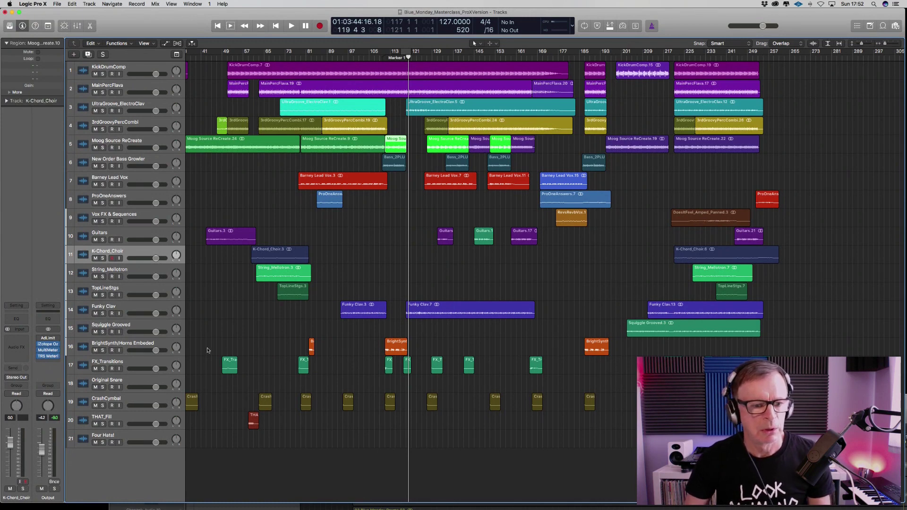
Solo FX_Transitions and audition its region at bar 49 close up, starting shortly before it.
drag(202, 339, 306, 406)
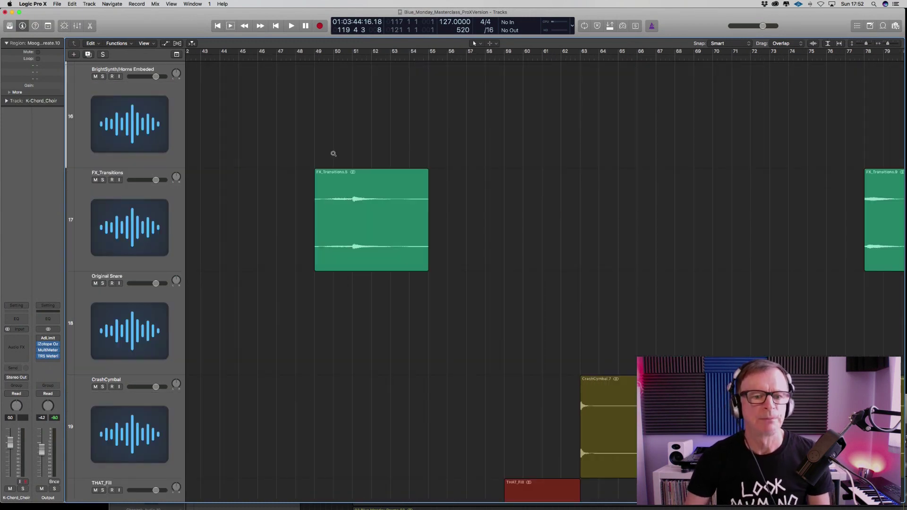
click(294, 57)
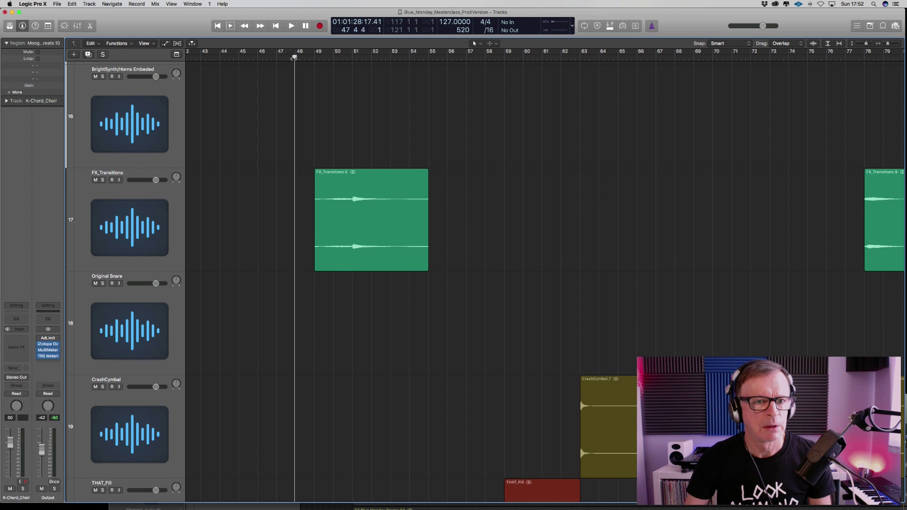
click(103, 181)
key(space)
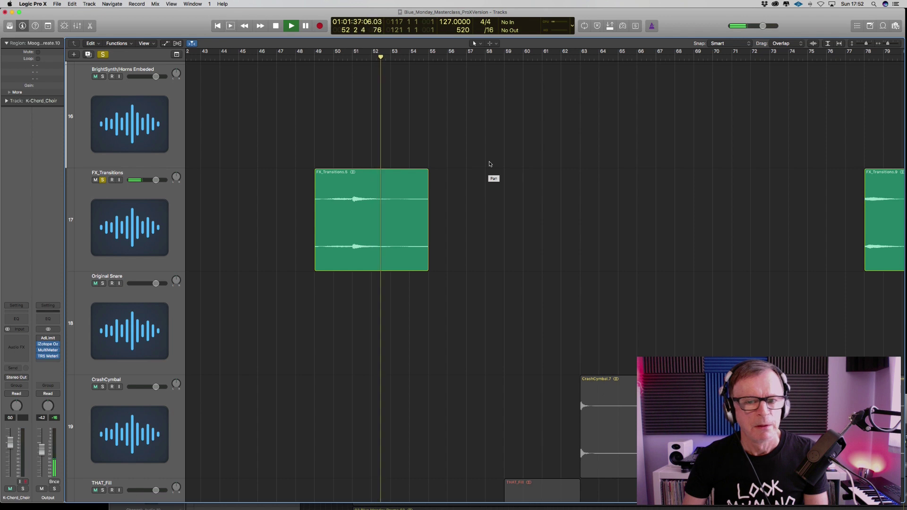
key(space)
Audition the soloed FX_Transitions regions at bars 78 and 111, starting playback just before each one.
scroll(488, 163, right, 10)
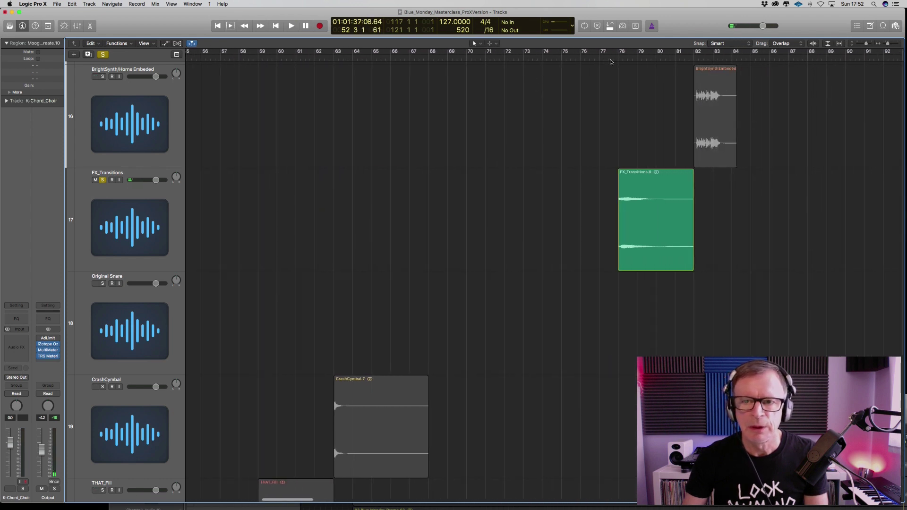
click(610, 59)
key(space)
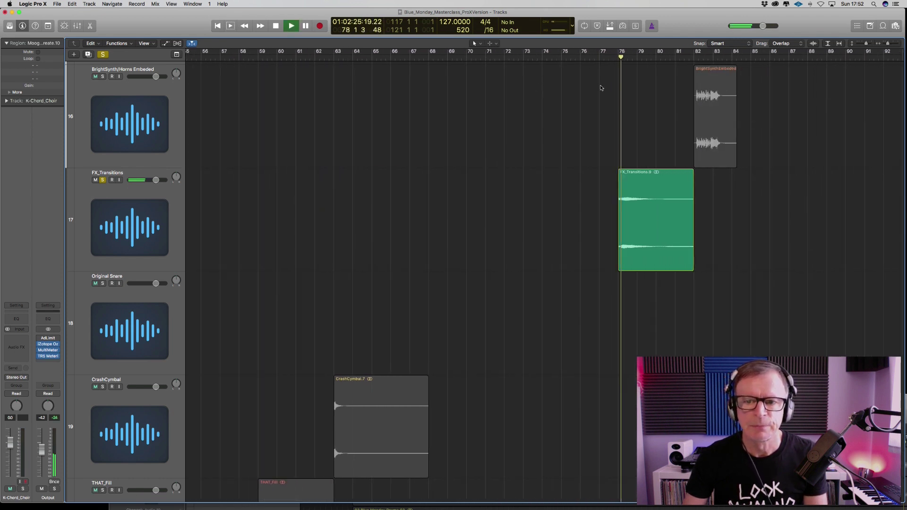
scroll(600, 88, right, 20)
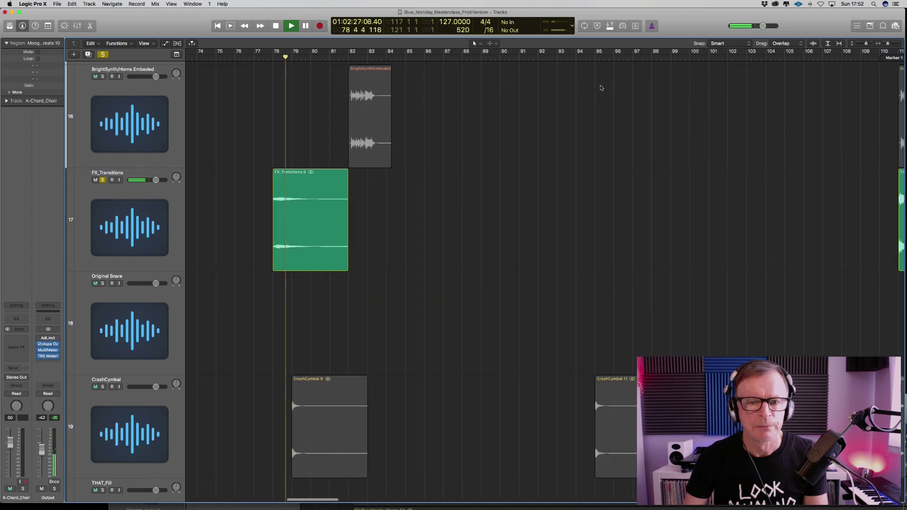
scroll(600, 87, right, 8)
click(605, 59)
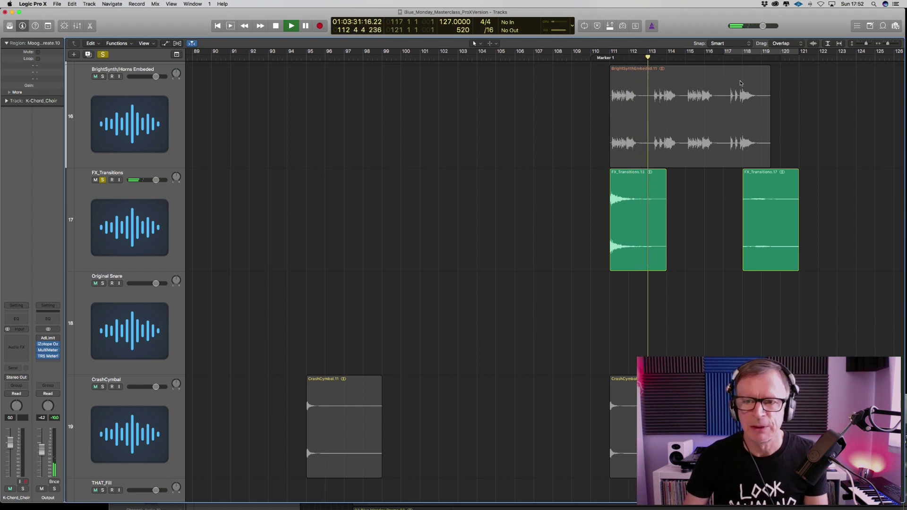
Audition the soloed FX_Transitions regions at bars 118, 128 and 141 by jumping playback to each one.
scroll(751, 84, left, 1)
scroll(749, 84, right, 5)
click(649, 56)
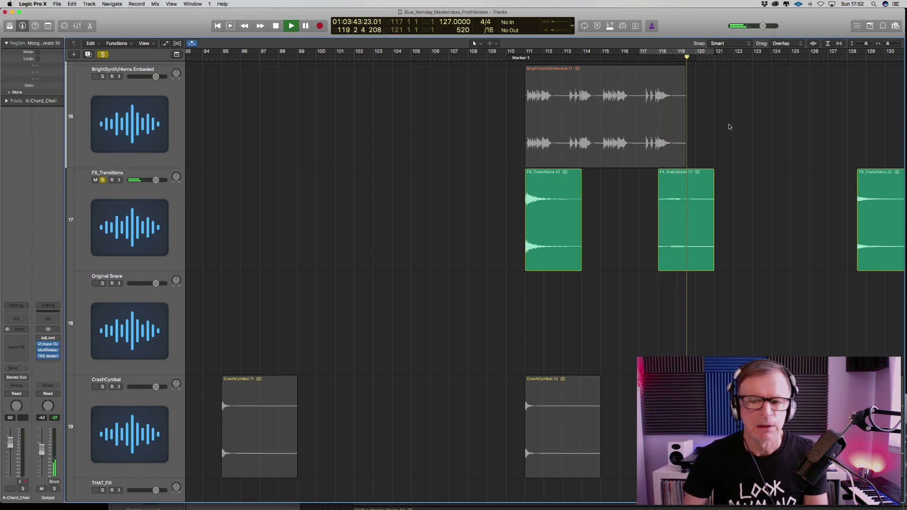
scroll(729, 127, right, 15)
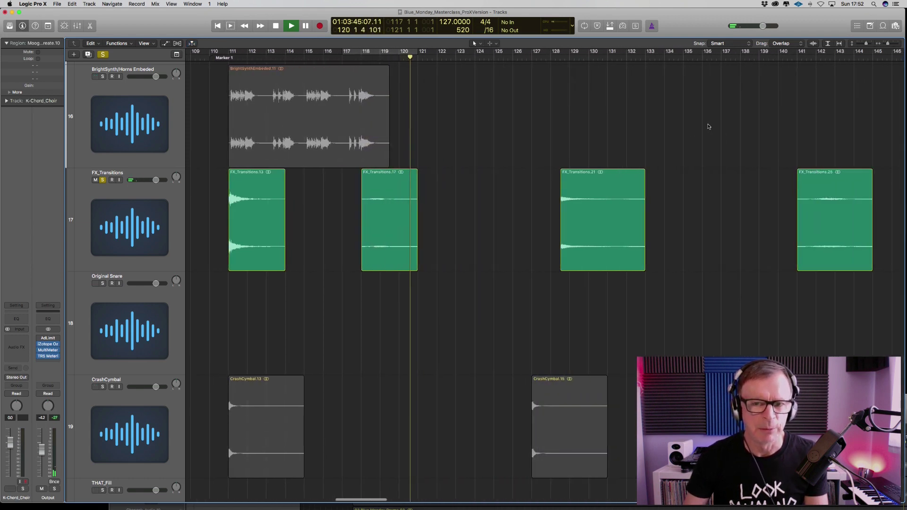
click(542, 58)
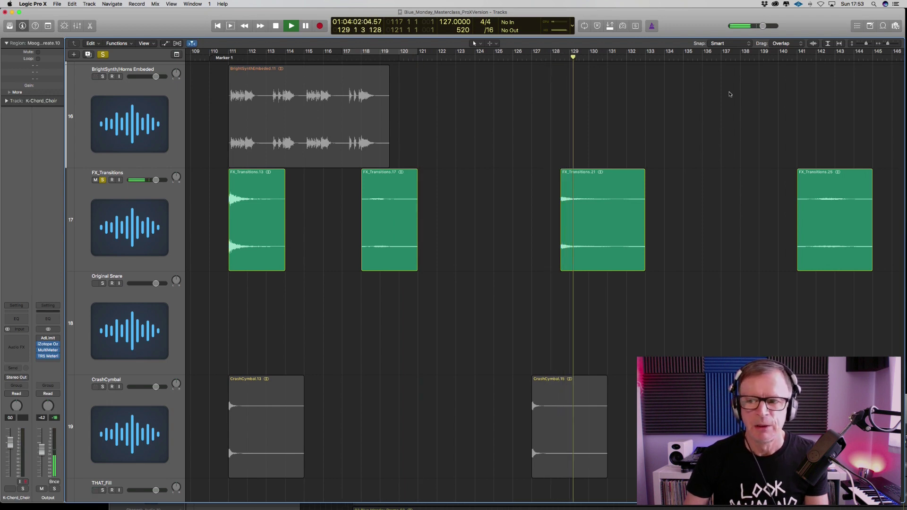
click(796, 57)
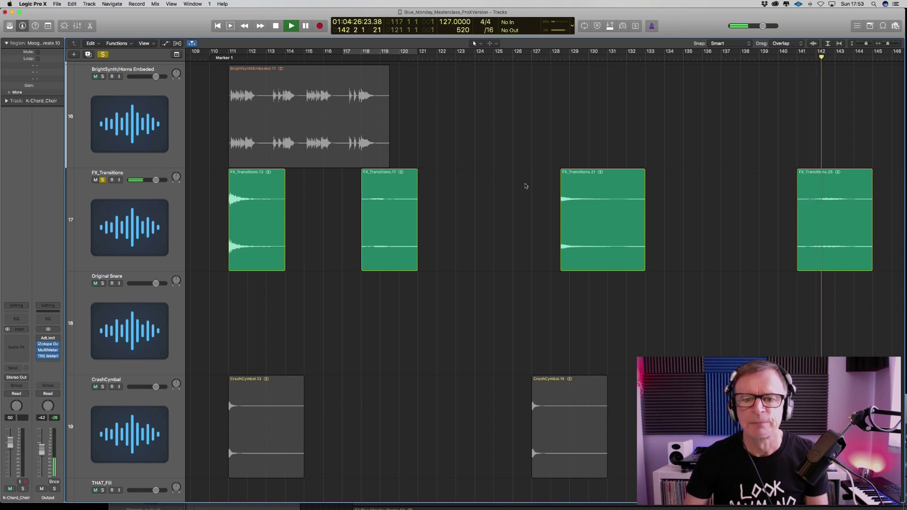
Stop playback, return to the full arrangement, deselect all regions and turn off the FX_Transitions solo.
ctrl+alt+click(522, 184)
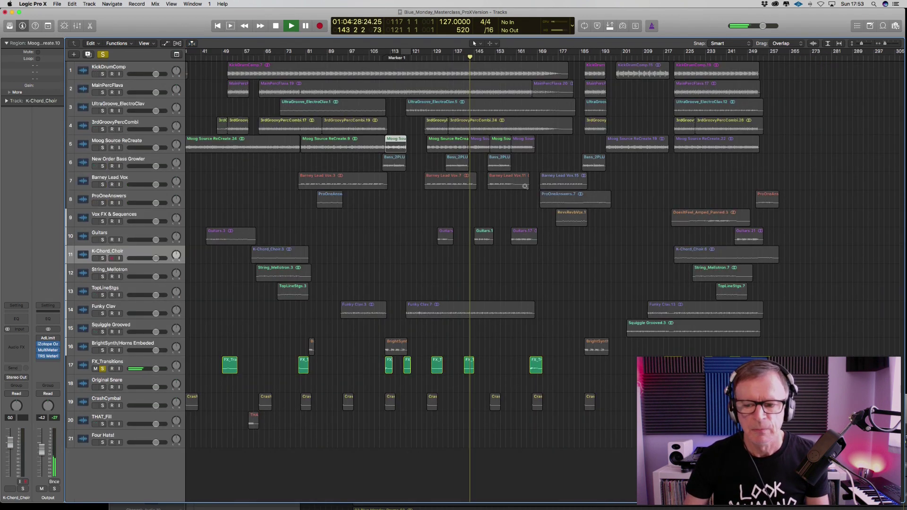
key(space)
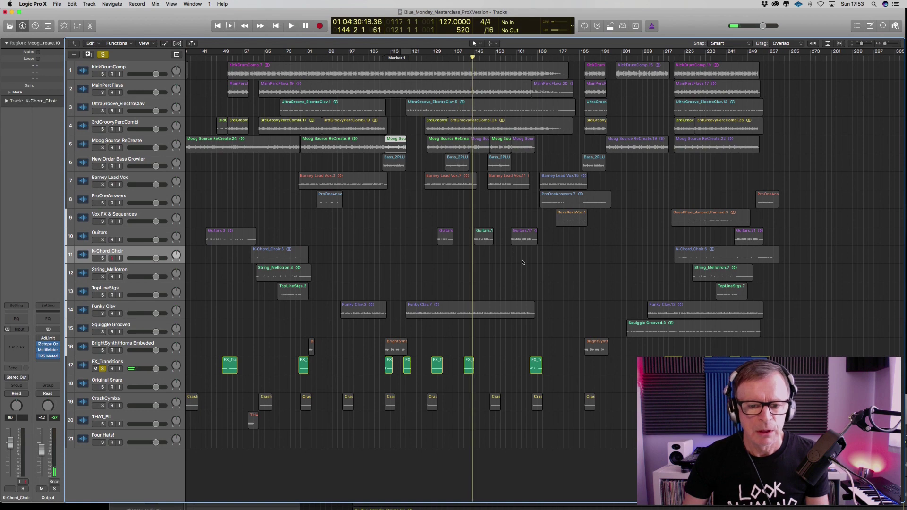
click(524, 264)
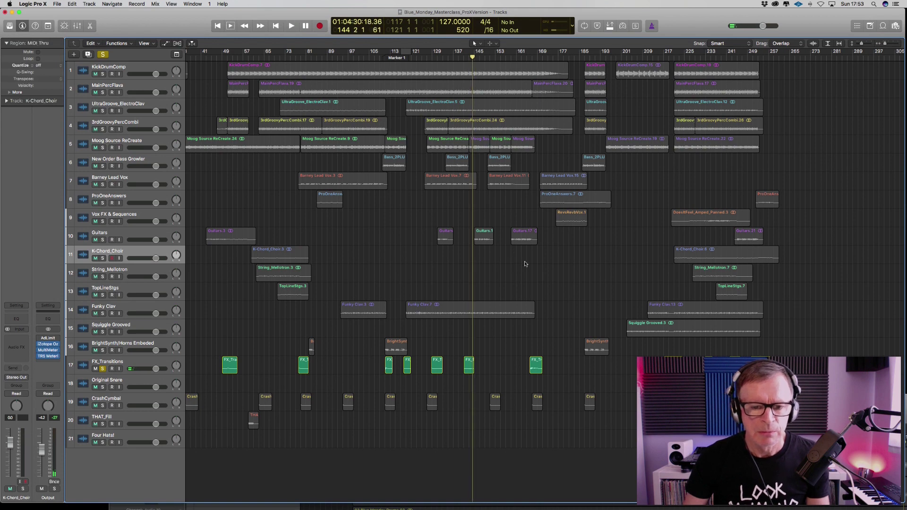
click(103, 369)
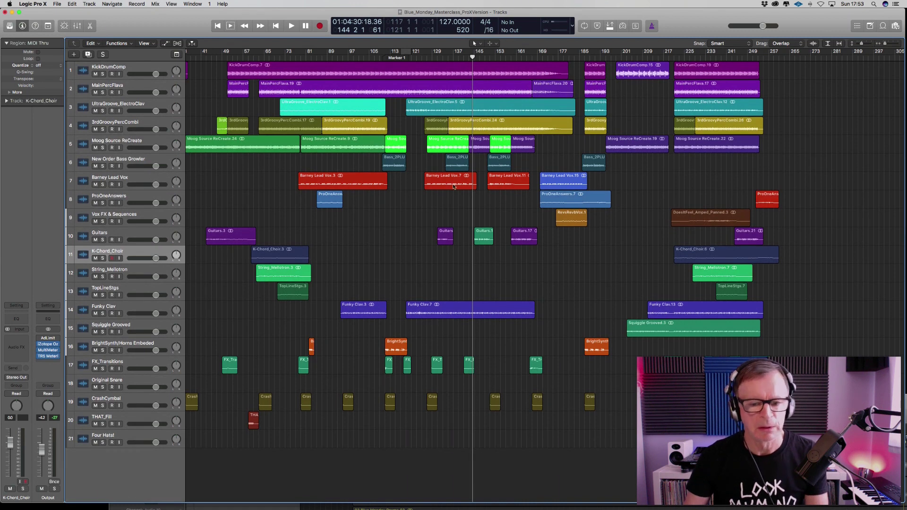
Audition the CrashCymbal region at bar 151 with its track soloed, and clear the solo again.
click(489, 58)
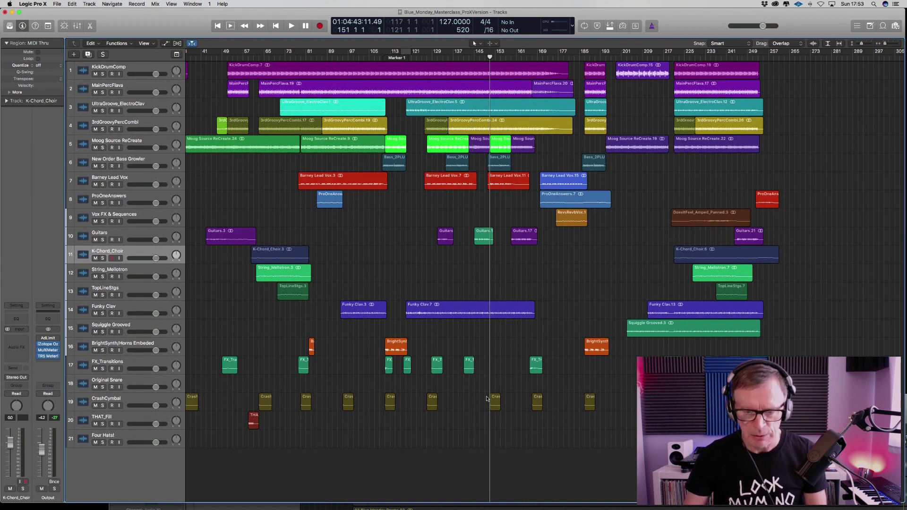
drag(487, 397, 516, 424)
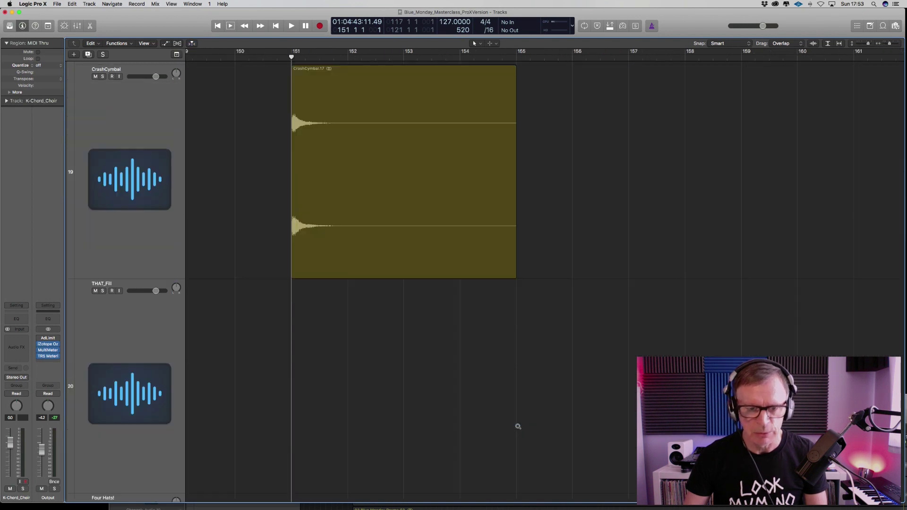
click(103, 76)
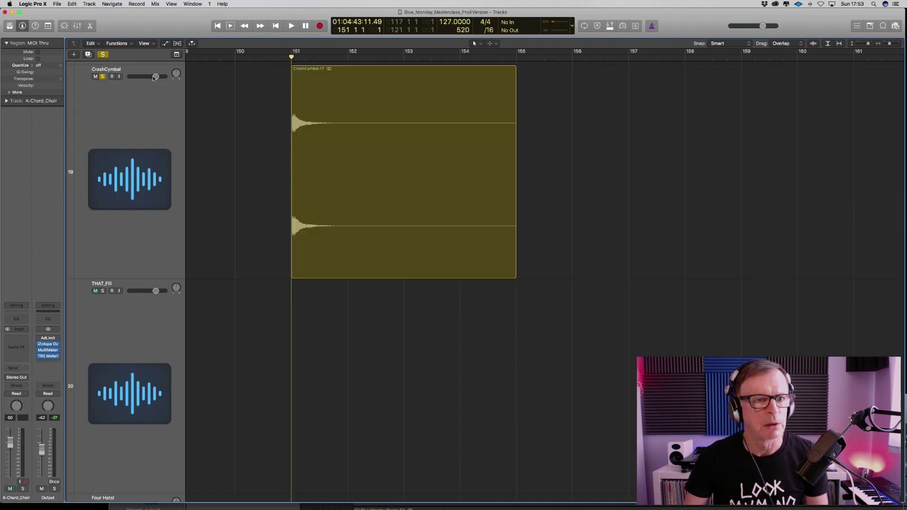
key(space)
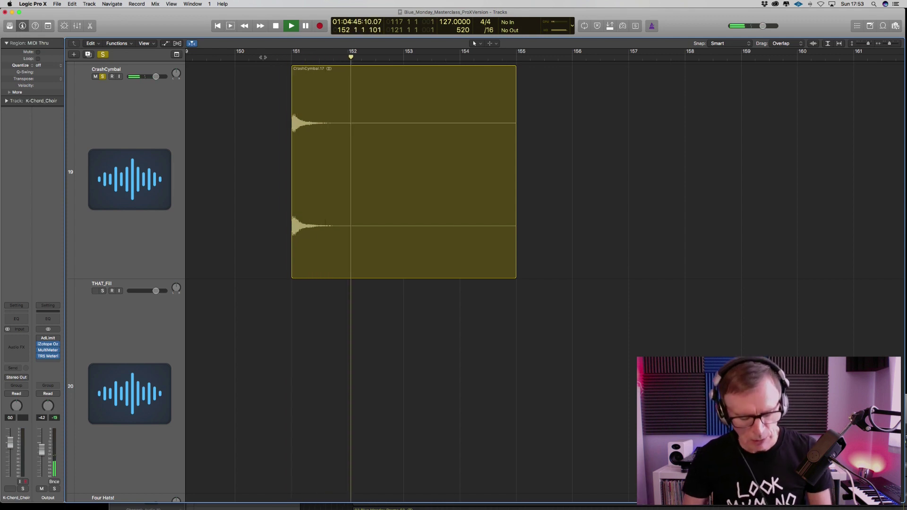
key(space)
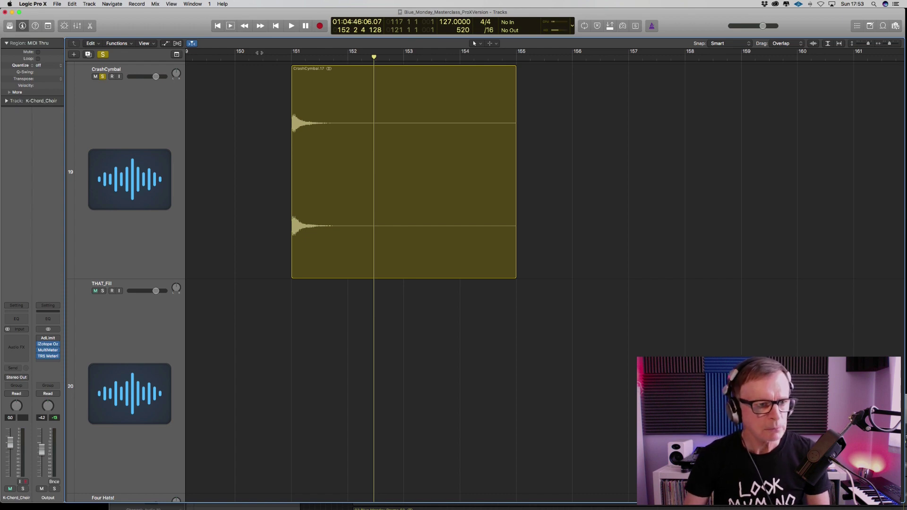
click(103, 76)
key(z)
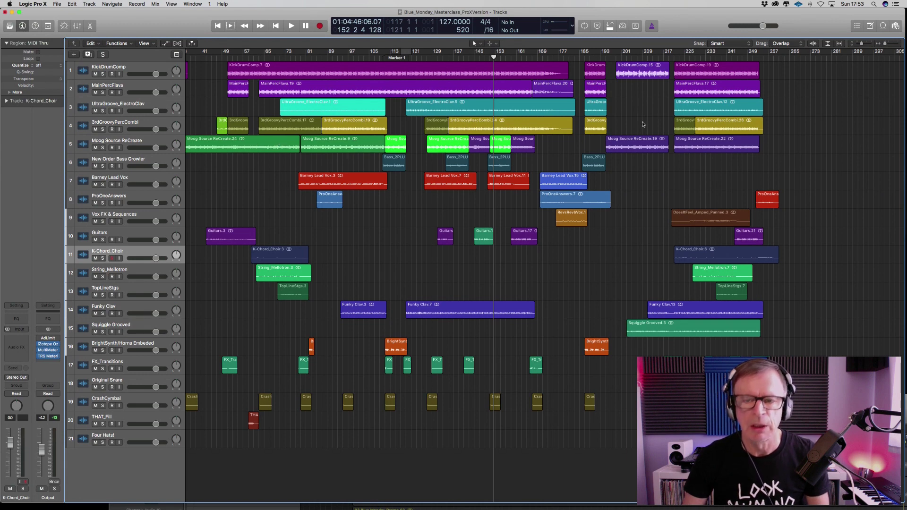
Play the full mix from bar 186 to about bar 203.
scroll(643, 128, right, 2)
scroll(643, 129, right, 5)
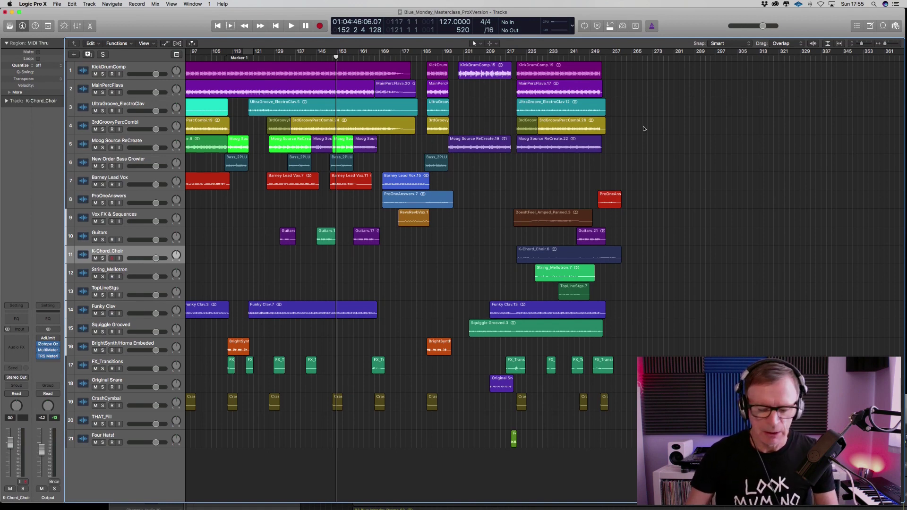
click(424, 58)
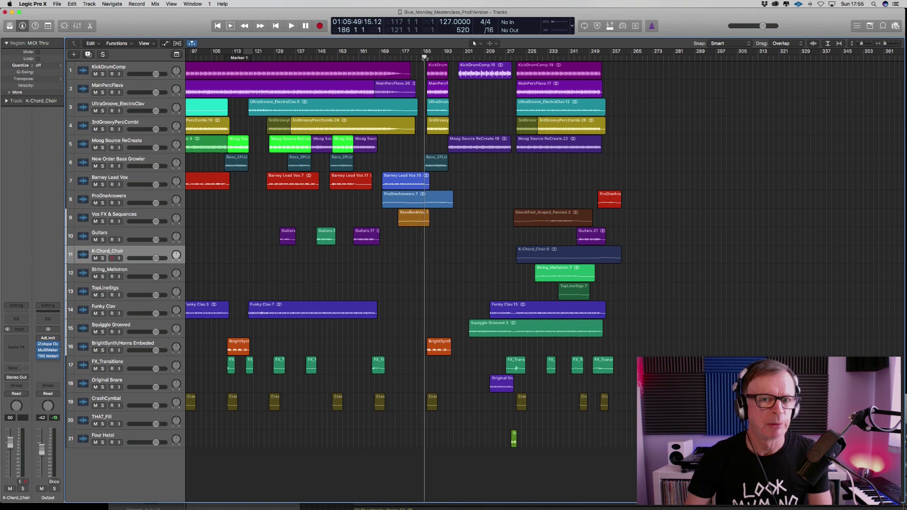
key(space)
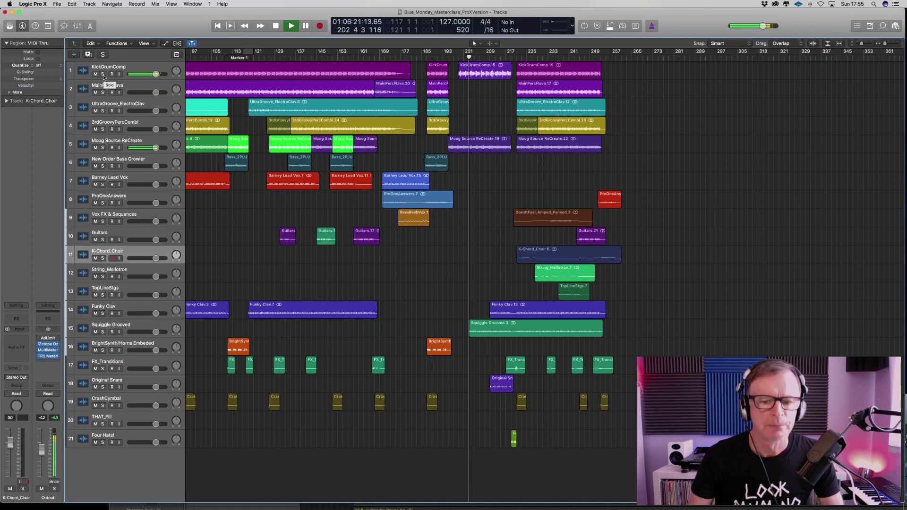
key(space)
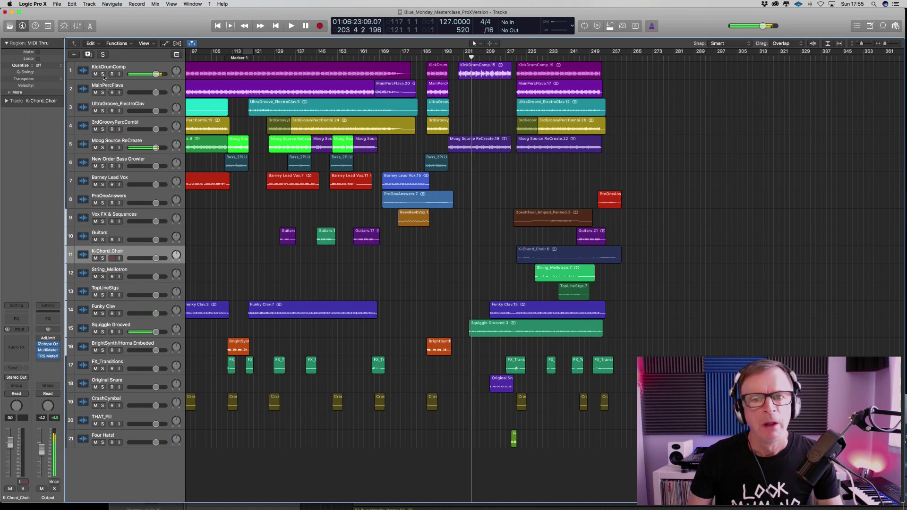
Select the KickDrumComp region at bar 199, zoom in on it and play its soloed track from just before the region.
click(468, 70)
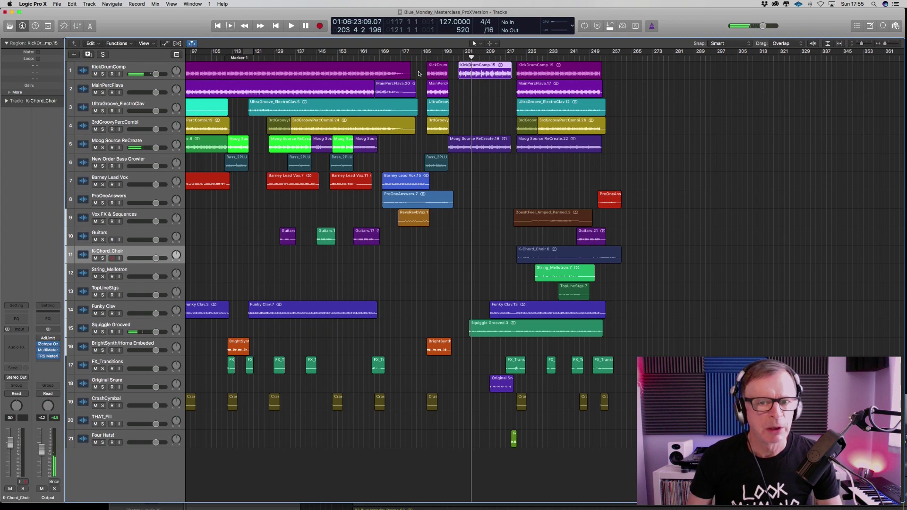
drag(458, 95, 524, 65)
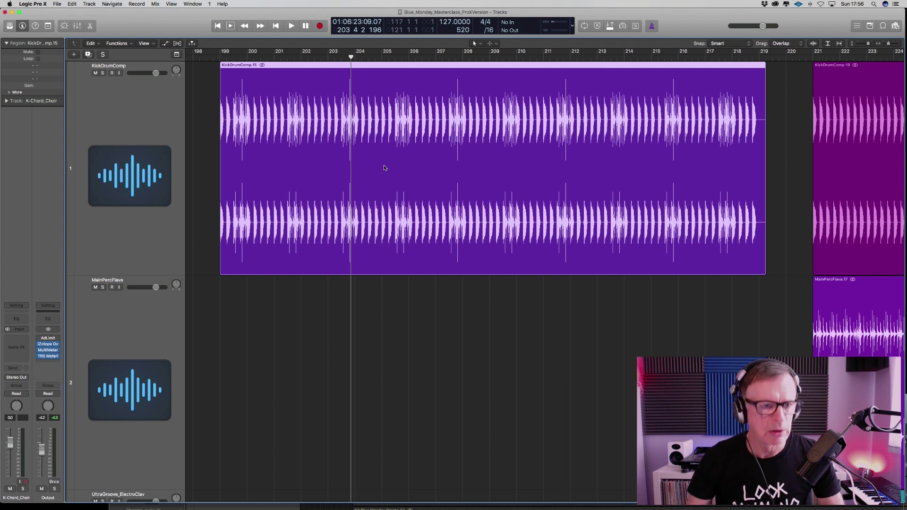
key(s)
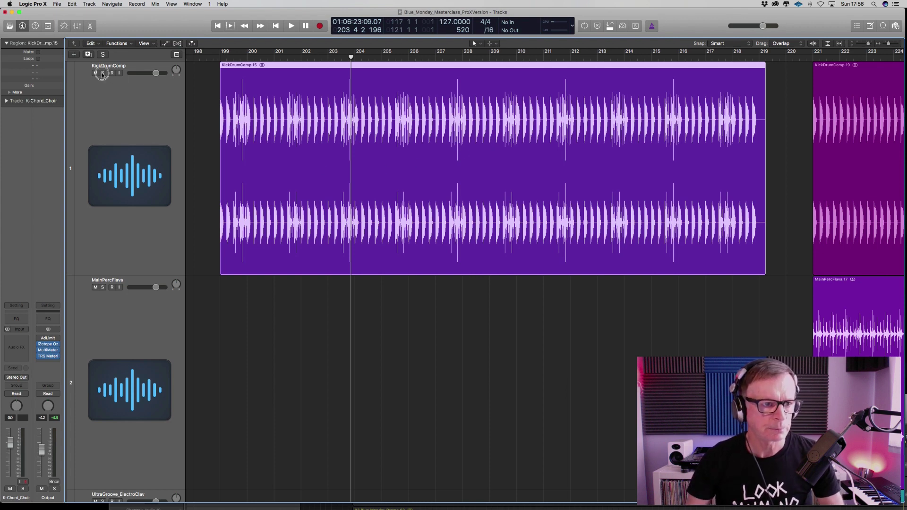
click(213, 59)
key(space)
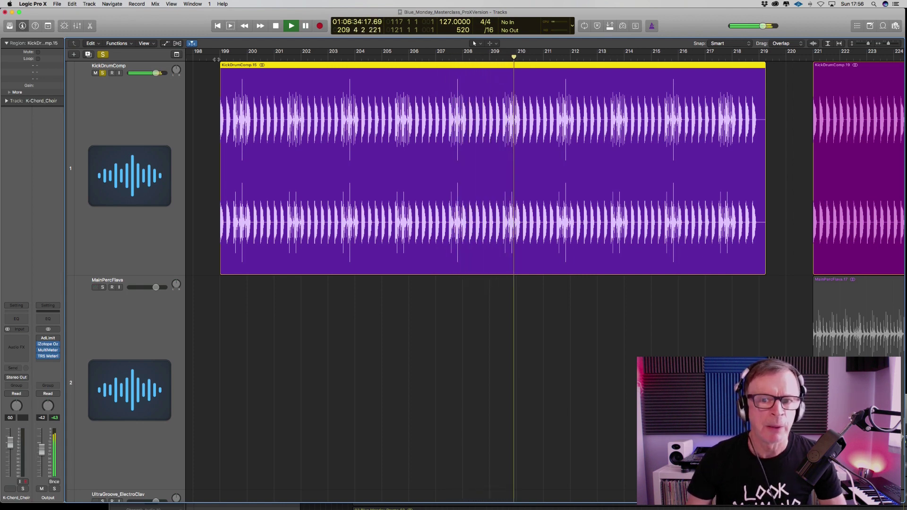
Loop bars 199 to 219 and play the Moog Source ReCreate track soloed together with KickDrumComp.
ctrl+alt+click(232, 100)
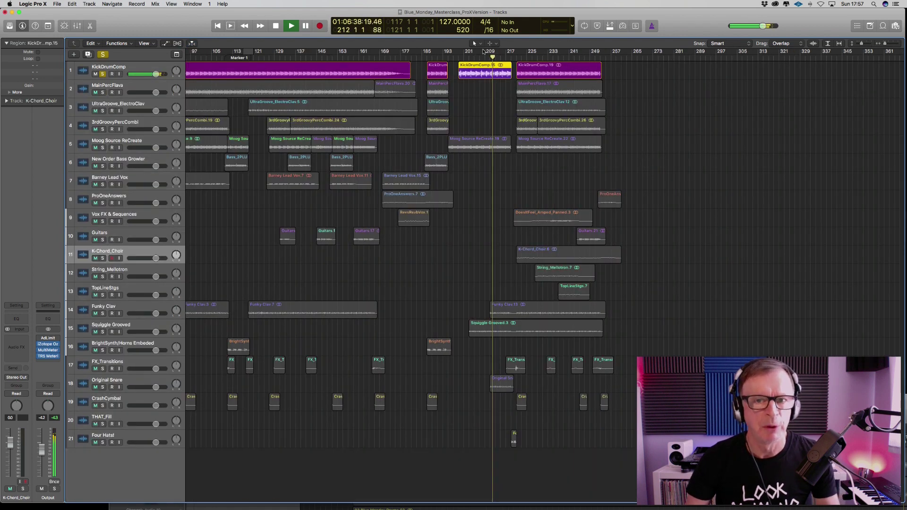
drag(458, 51, 508, 53)
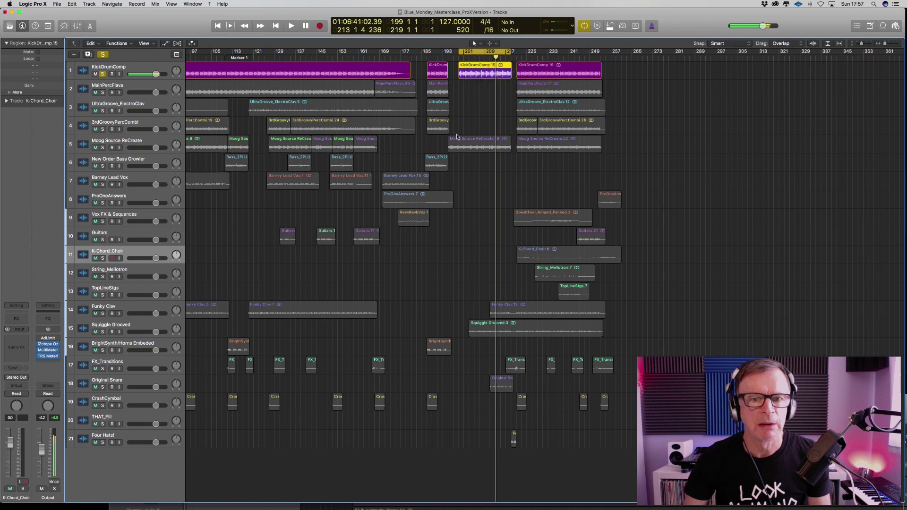
click(103, 147)
key(space)
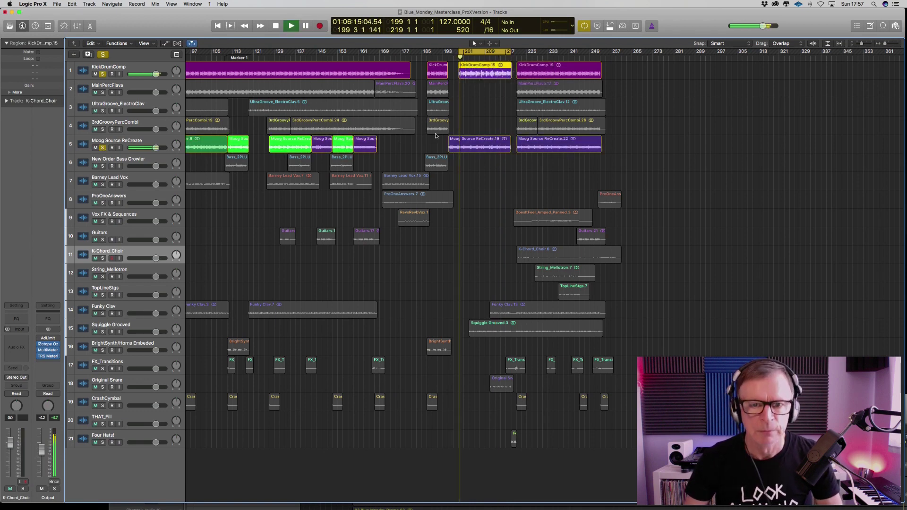
drag(460, 153, 516, 63)
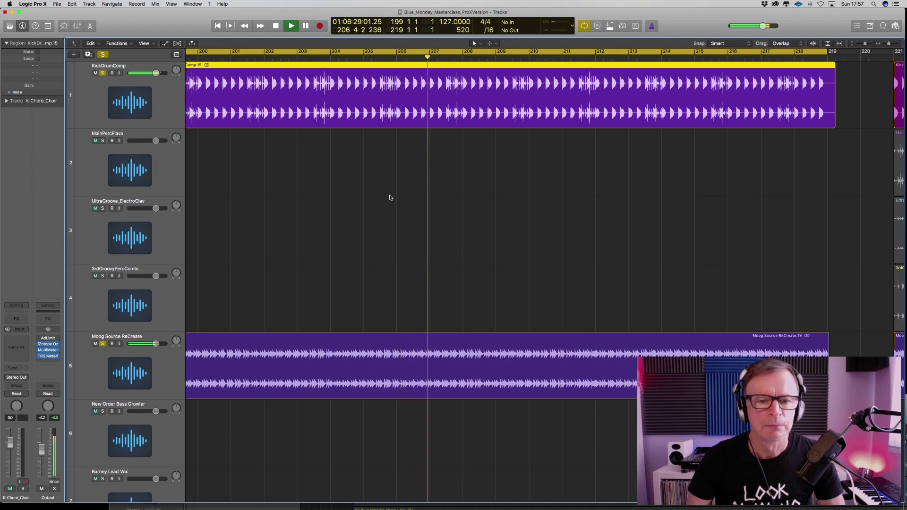
Stop playback and turn off the solos on KickDrumComp and Moog Source ReCreate.
key(z)
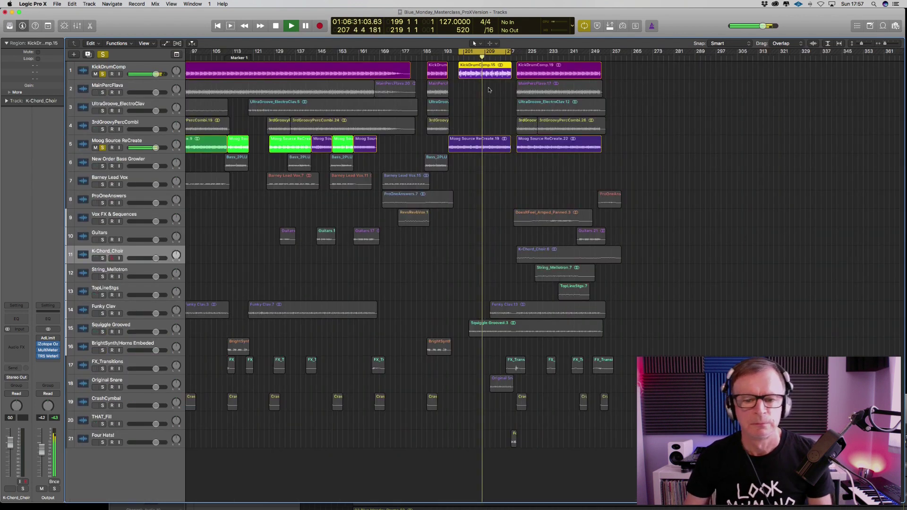
key(space)
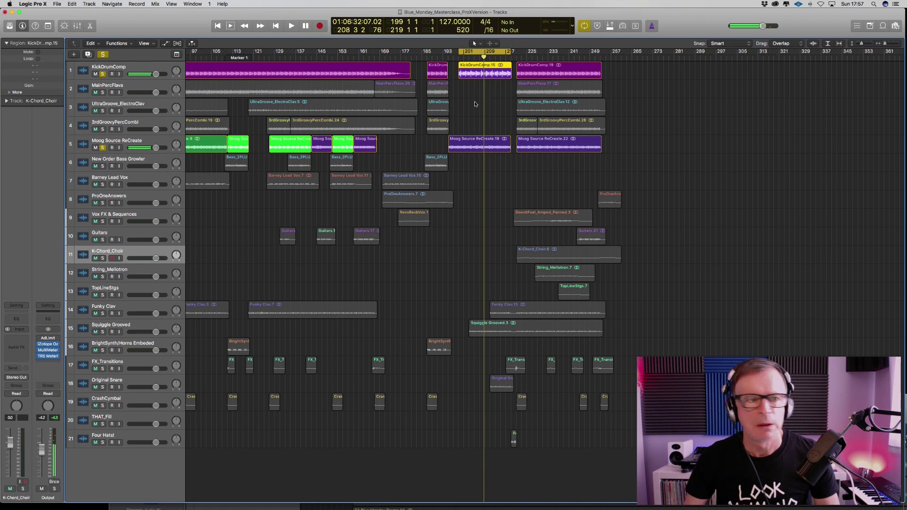
click(102, 74)
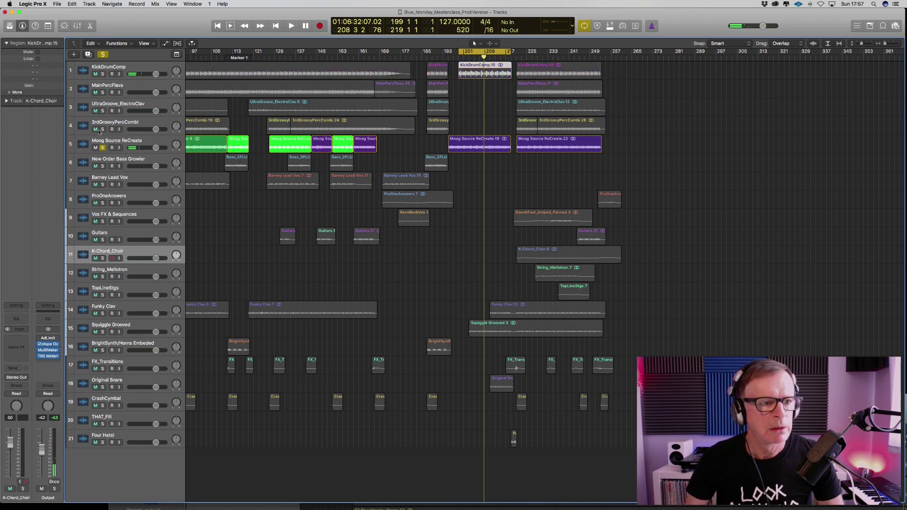
click(102, 148)
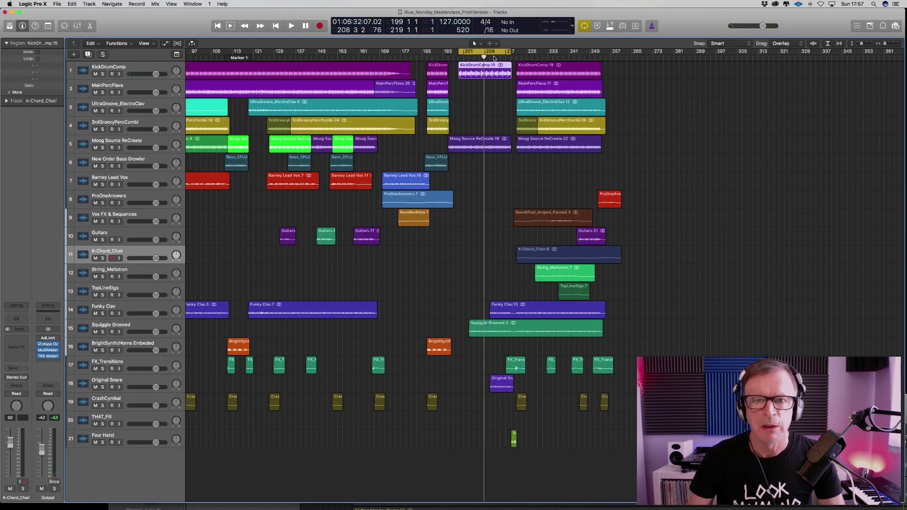
Move the 20-bar cycle range to start at bar 215 and play the full mix through the transition to about bar 221.
drag(494, 52, 549, 52)
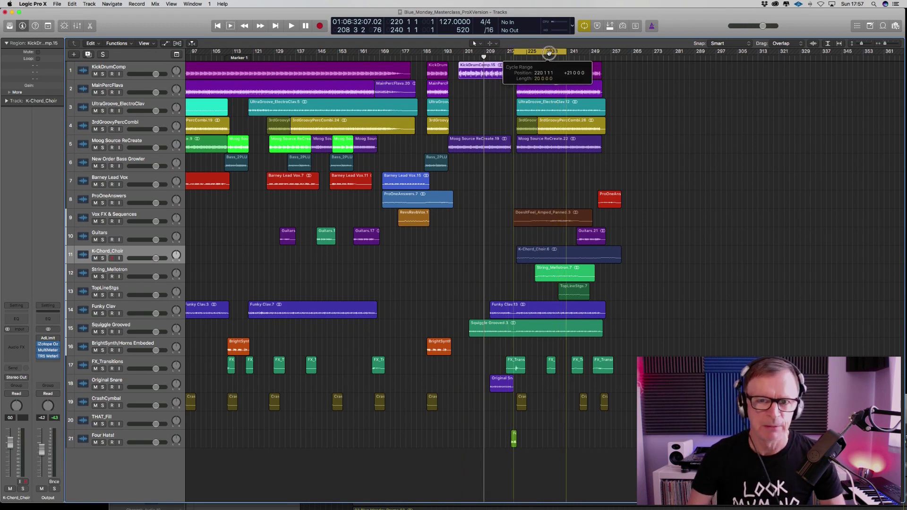
drag(548, 52, 534, 54)
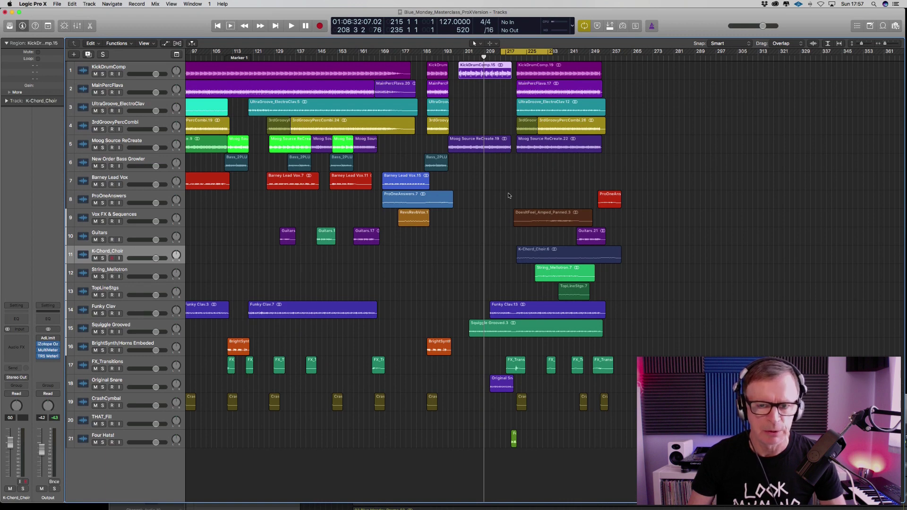
key(space)
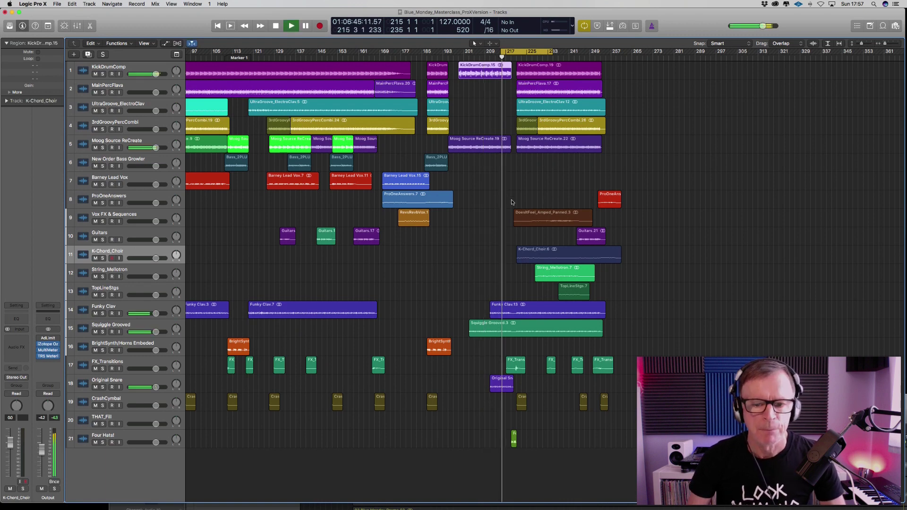
drag(477, 336, 563, 418)
scroll(561, 183, right, 4)
scroll(561, 183, down, 3)
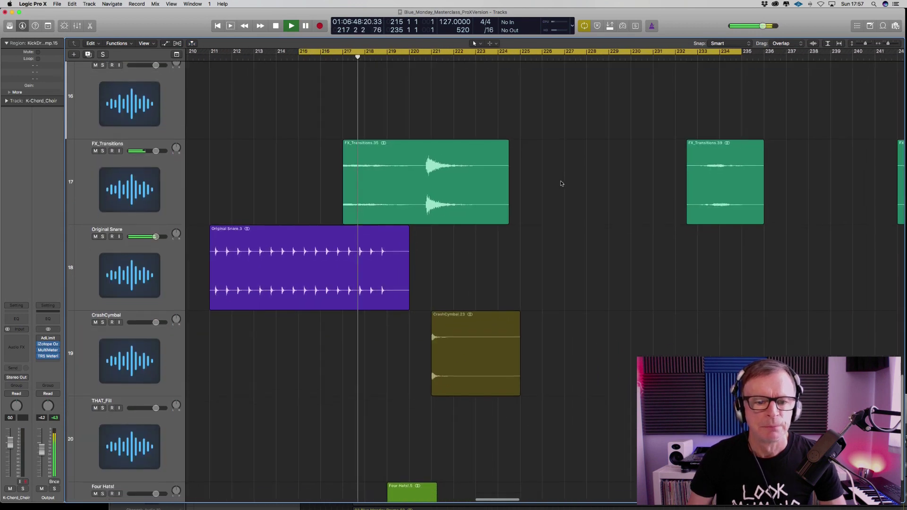
scroll(561, 183, down, 2)
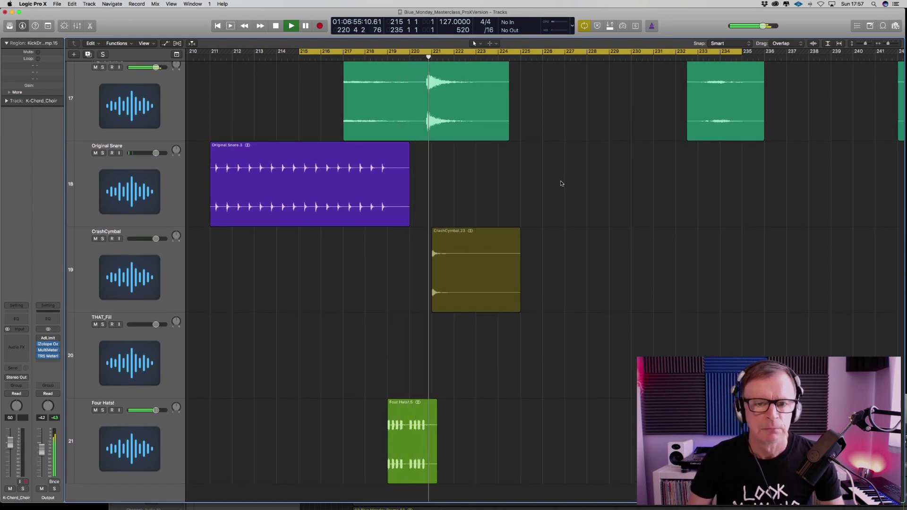
key(space)
Solo the Four Hats! track and loop playback from bar 219 to bar 222.
scroll(350, 162, up, 2)
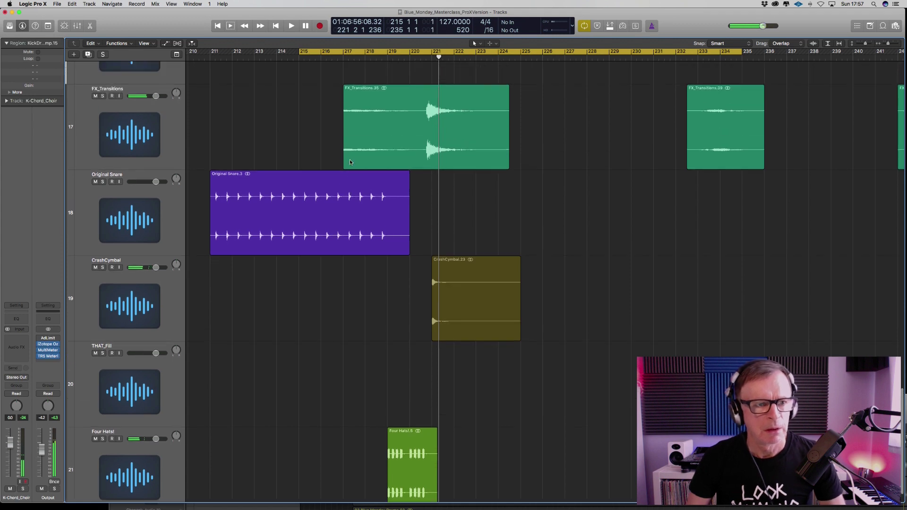
scroll(352, 170, down, 1)
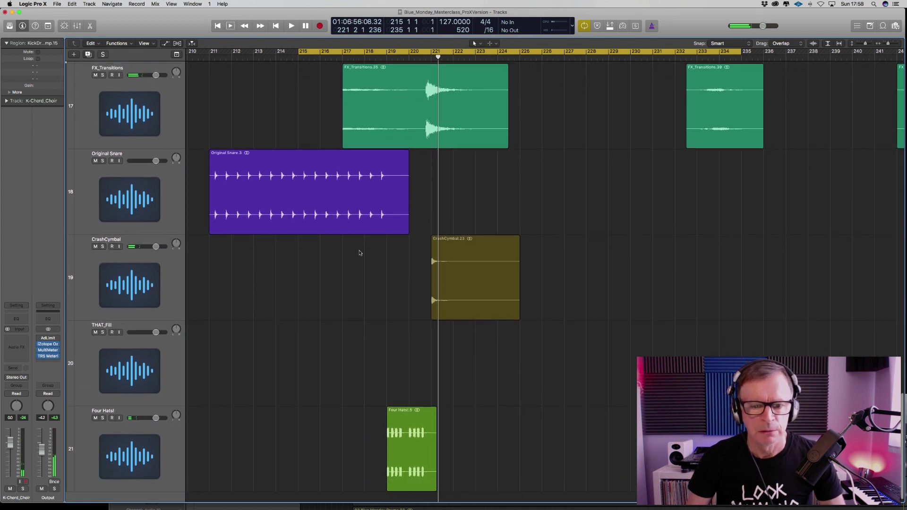
click(103, 418)
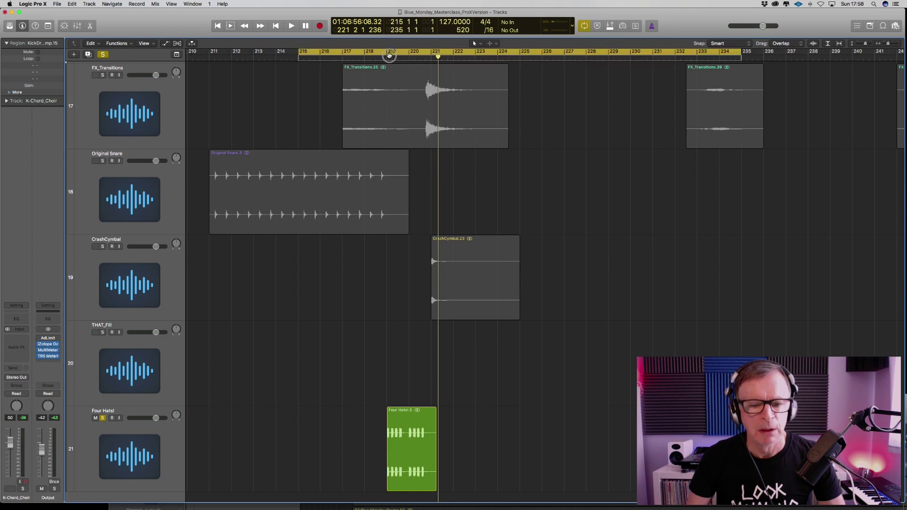
drag(387, 52, 444, 52)
key(space)
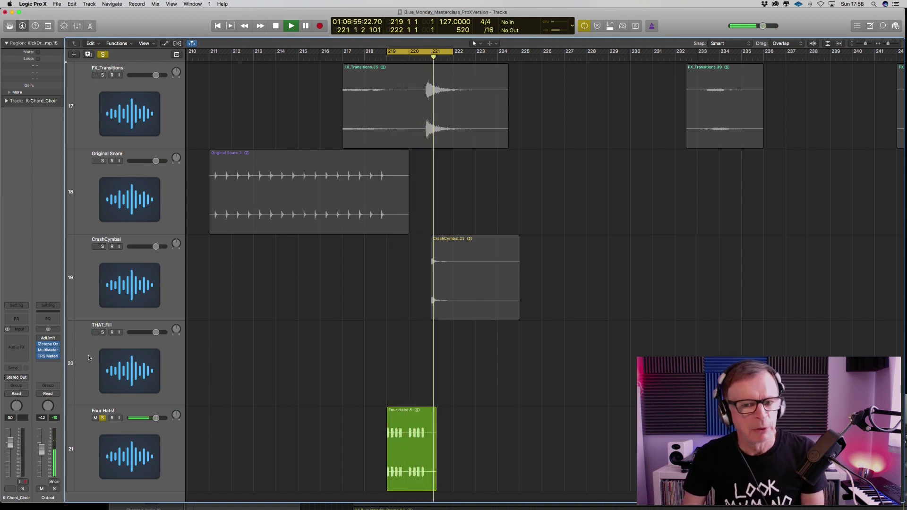
Add the FX_Transitions region at bar 217 to the audition, extending the cycle past bar 223 and soloing its track alongside Four Hats!
shift+click(405, 111)
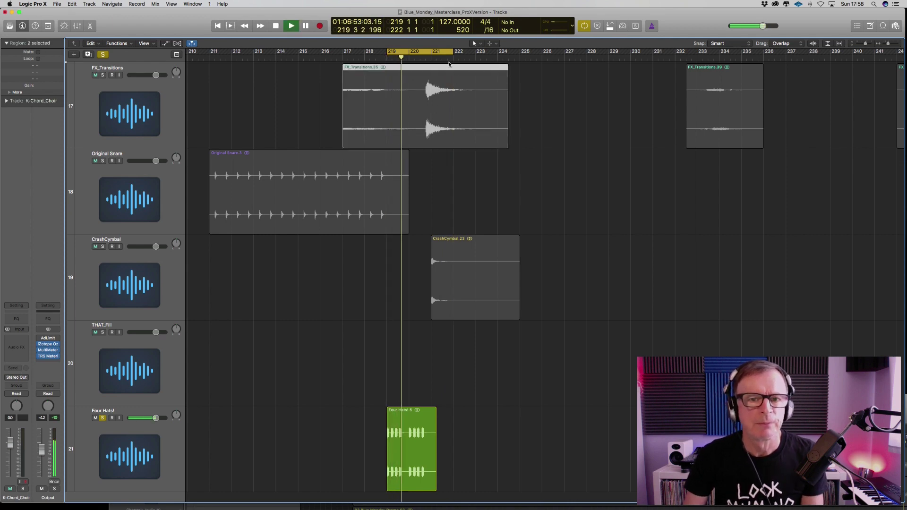
drag(452, 51, 483, 53)
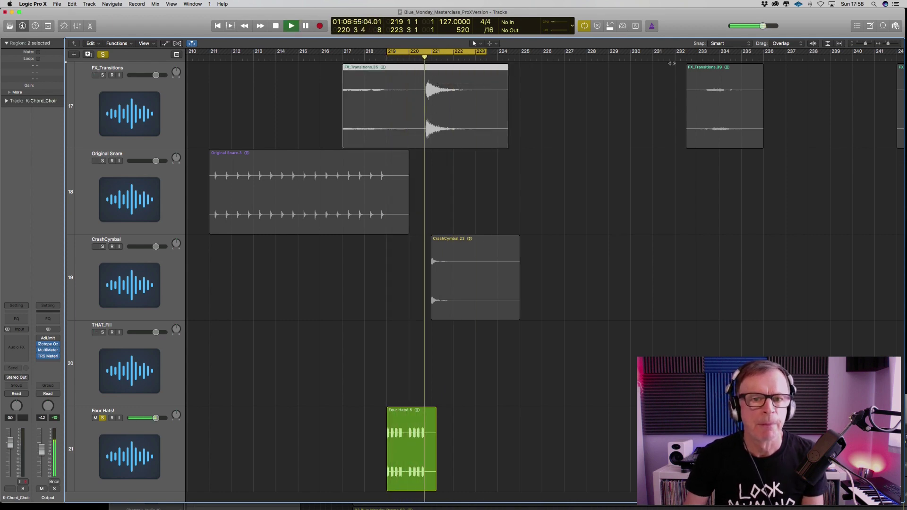
key(space)
click(103, 76)
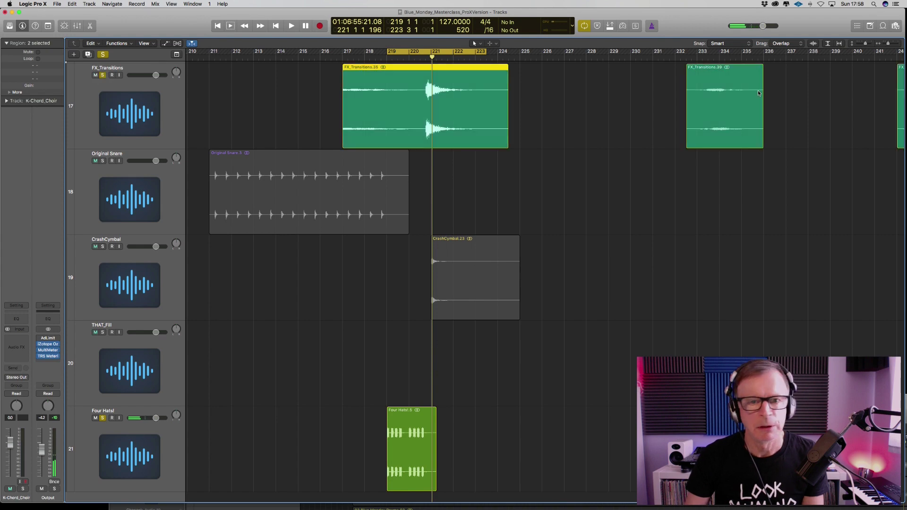
key(space)
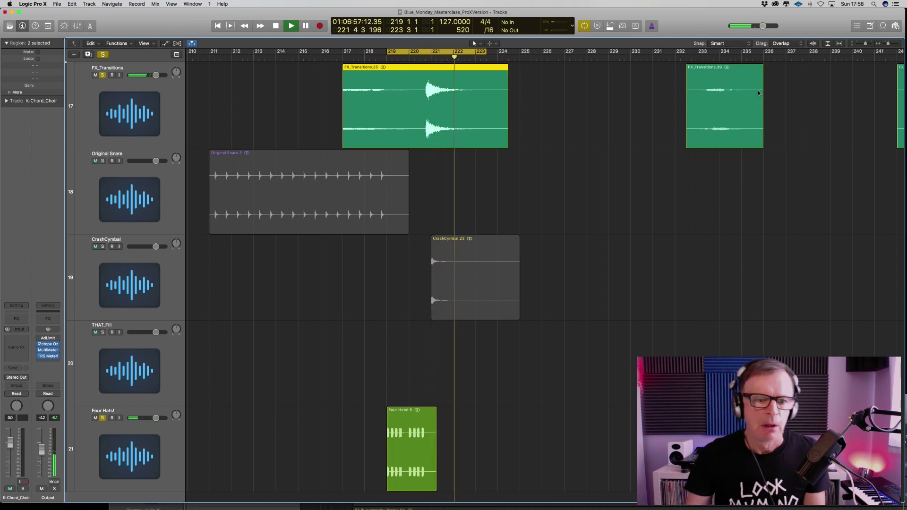
key(space)
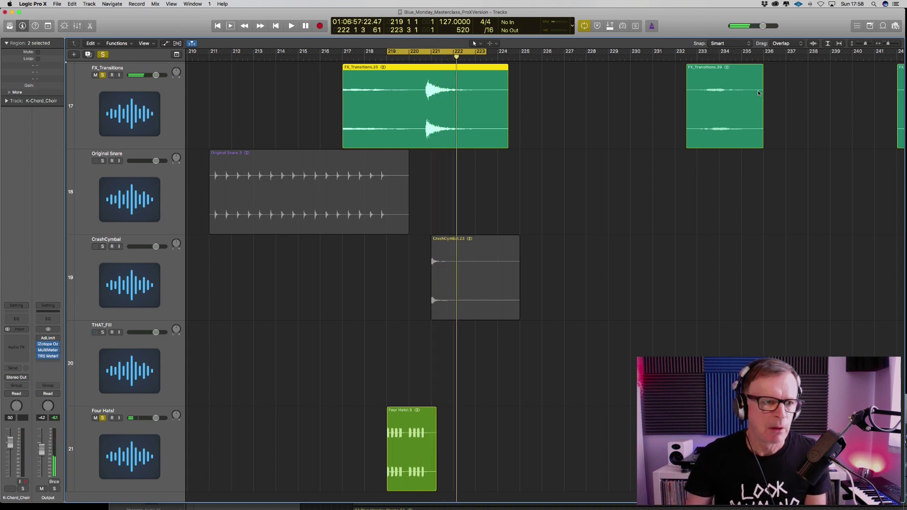
Clear all solos, play the full mix from bar 219 to about bar 222 and turn off the cycle.
click(102, 54)
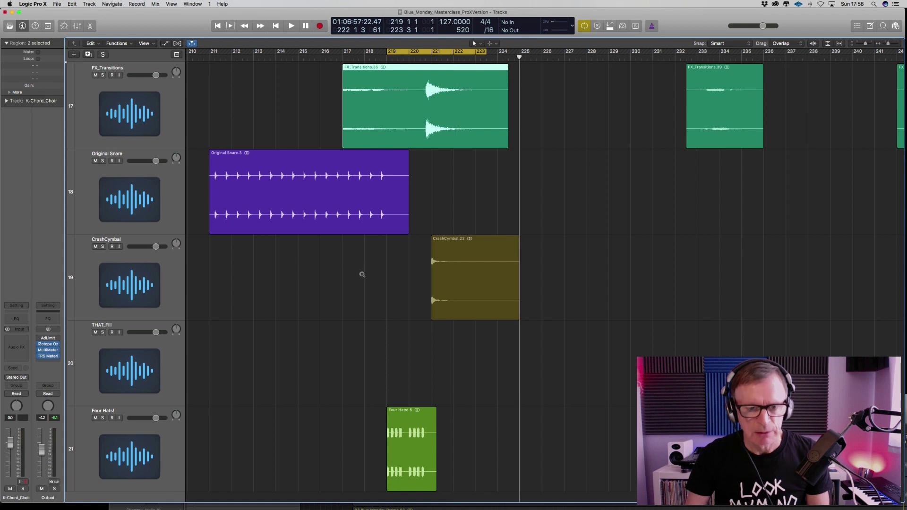
ctrl+alt+click(361, 274)
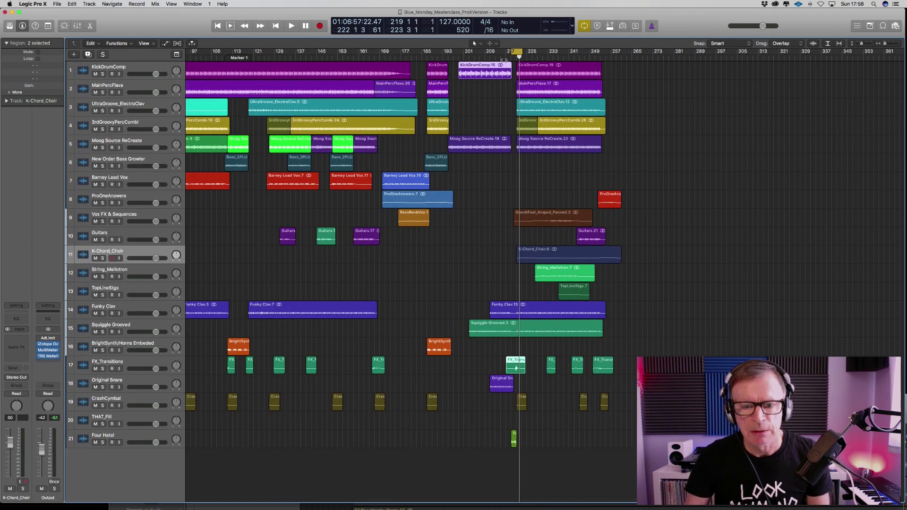
key(space)
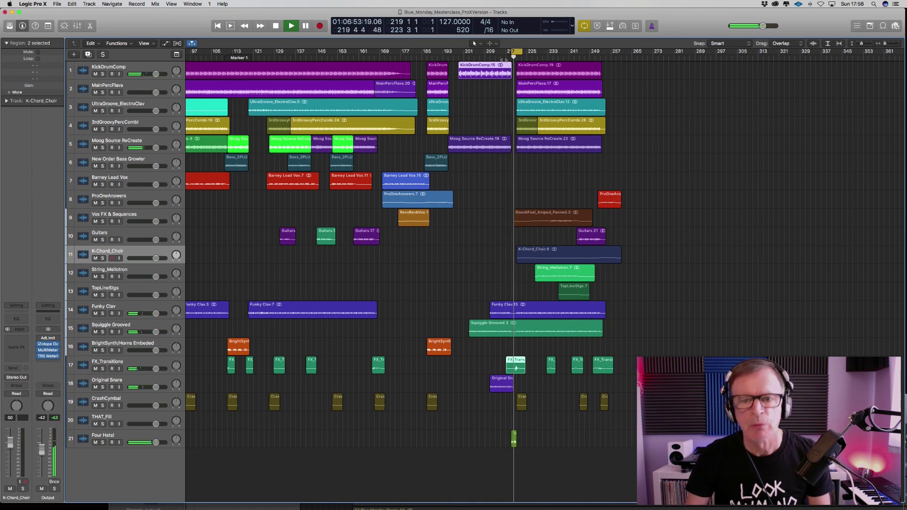
click(516, 52)
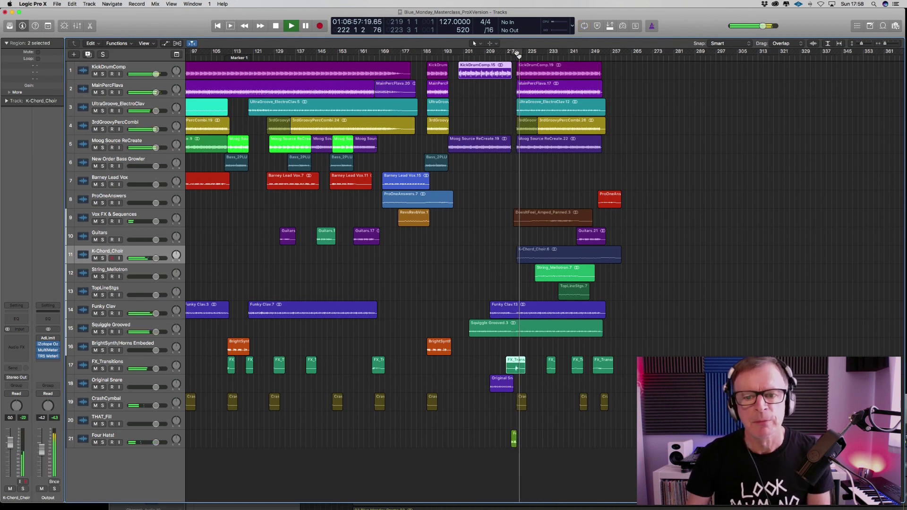
key(space)
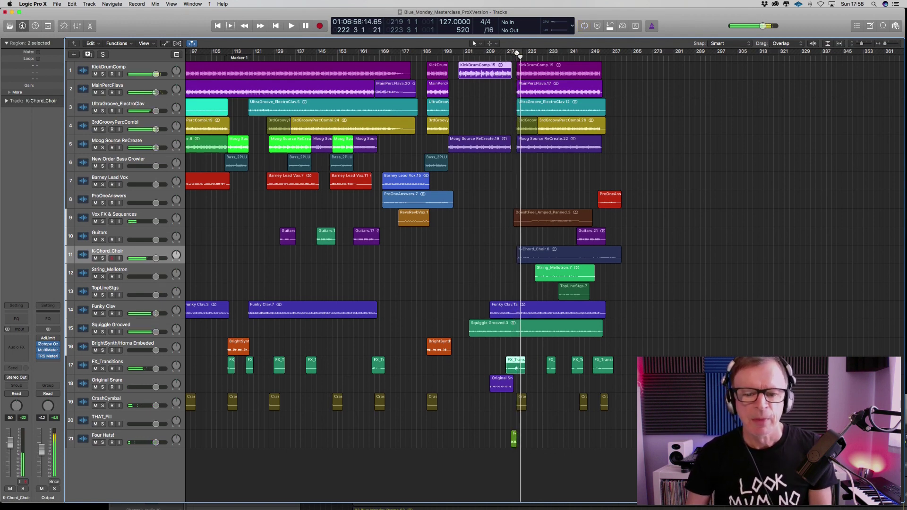
Deselect all regions, show the arrangement from bar 1 and switch to Preview.
click(501, 182)
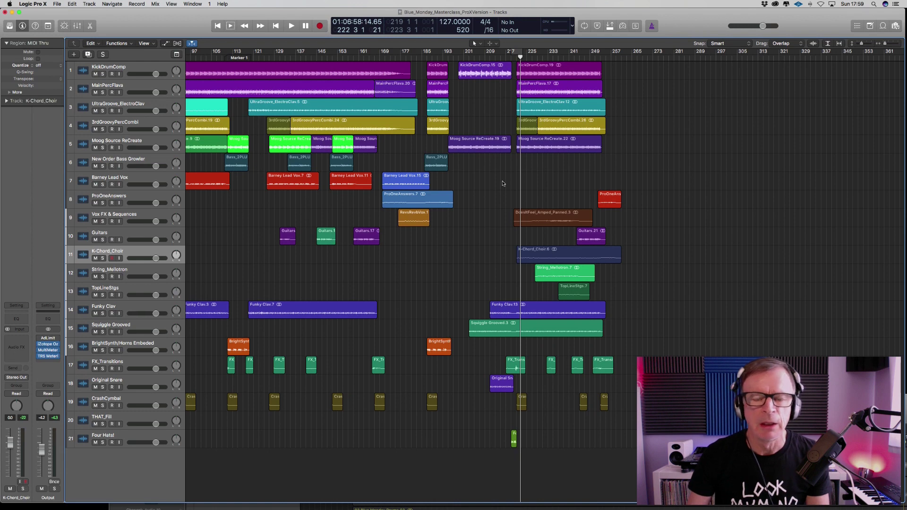
scroll(502, 183, left, 10)
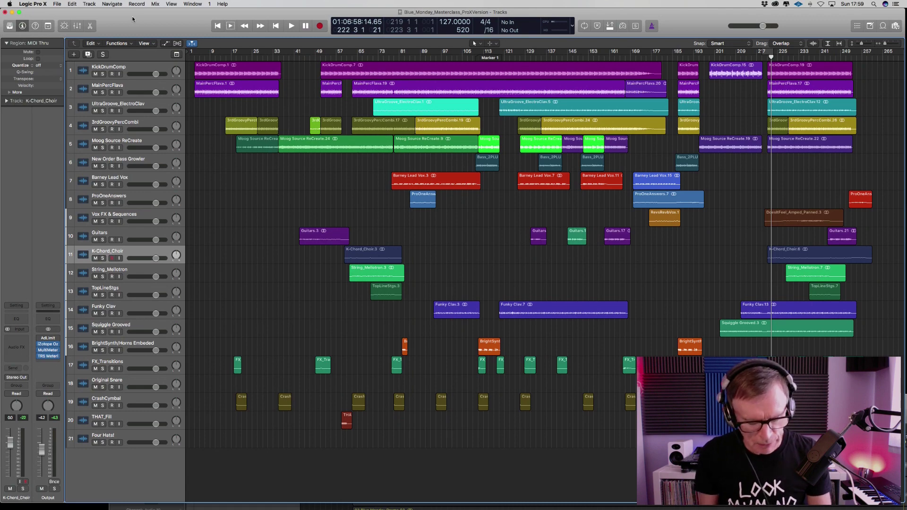
key(super+Tab)
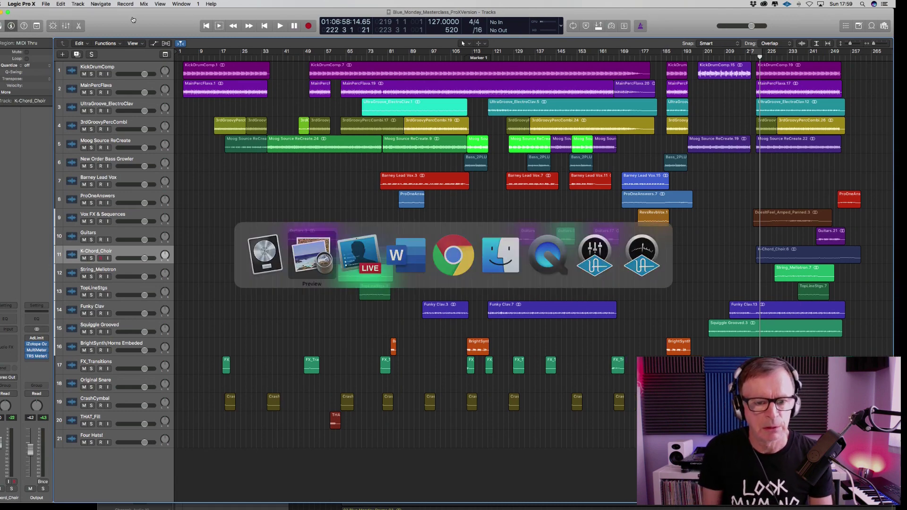
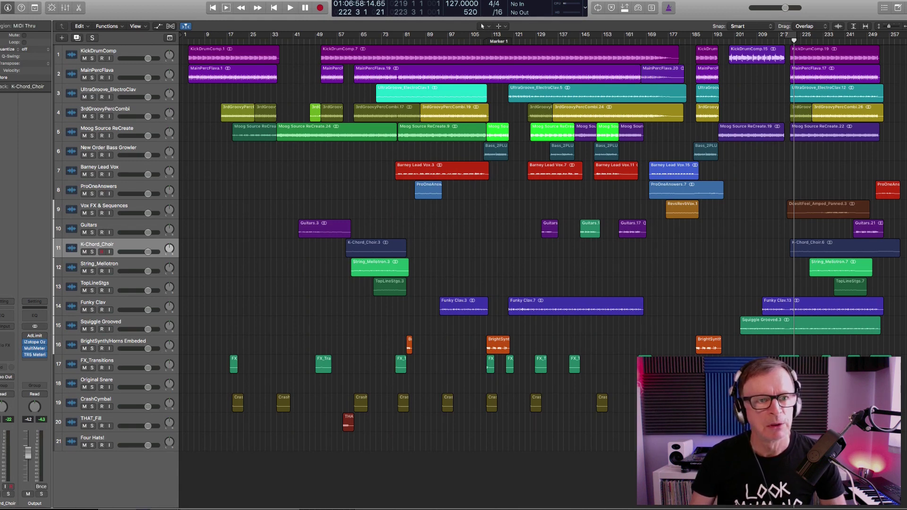
Play the full mix from bar 1 with all tracks active, following the opening section past bar 50.
click(185, 41)
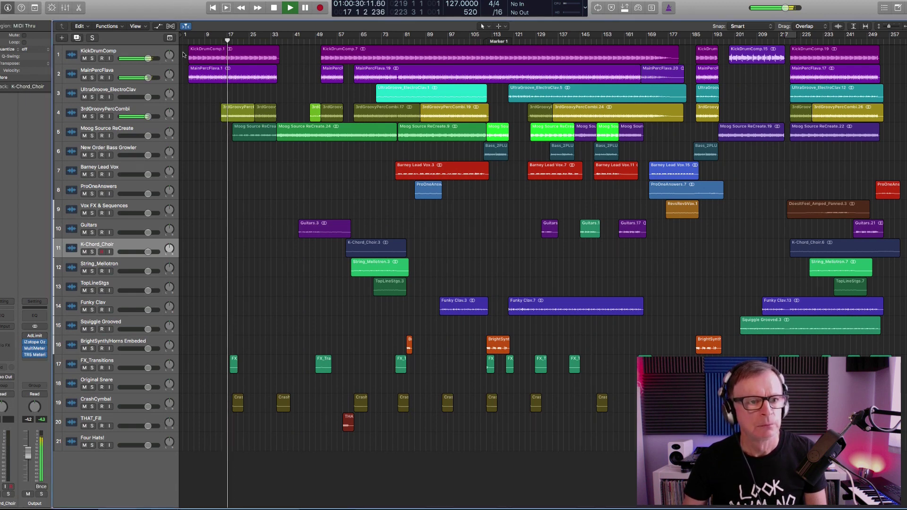
drag(182, 49, 536, 330)
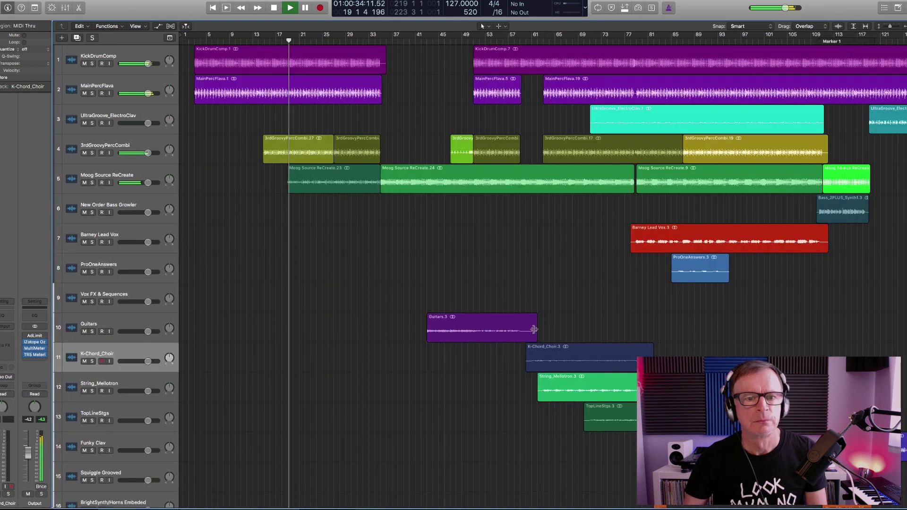
scroll(577, 253, right, 1)
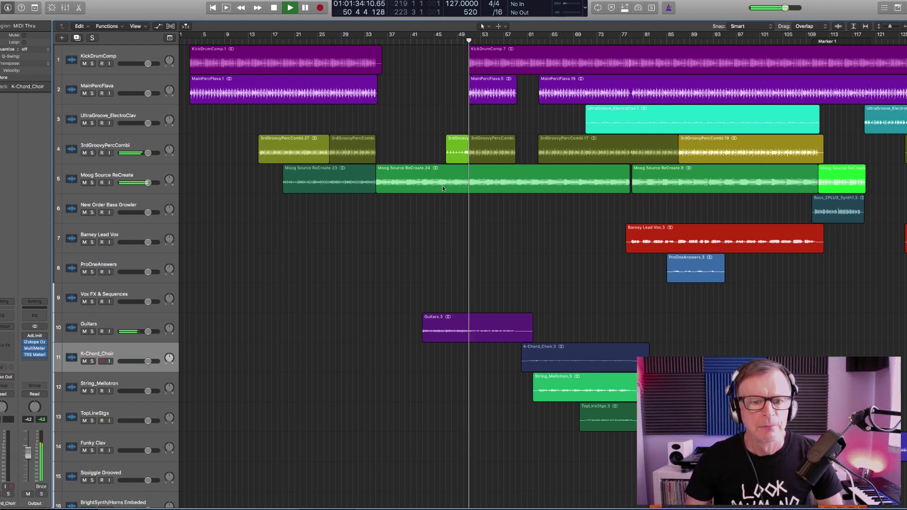
key(super+Left)
key(super+Up)
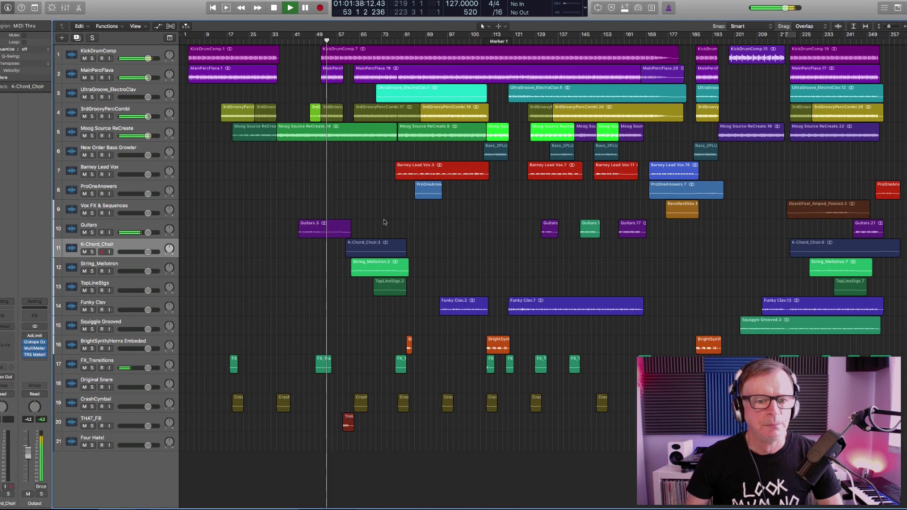
Follow the playback close up through the Guitars, K-Chord_Choir, String_Mellotron and TopLineStgs regions from bar 54 to about bar 72.
drag(393, 280, 448, 301)
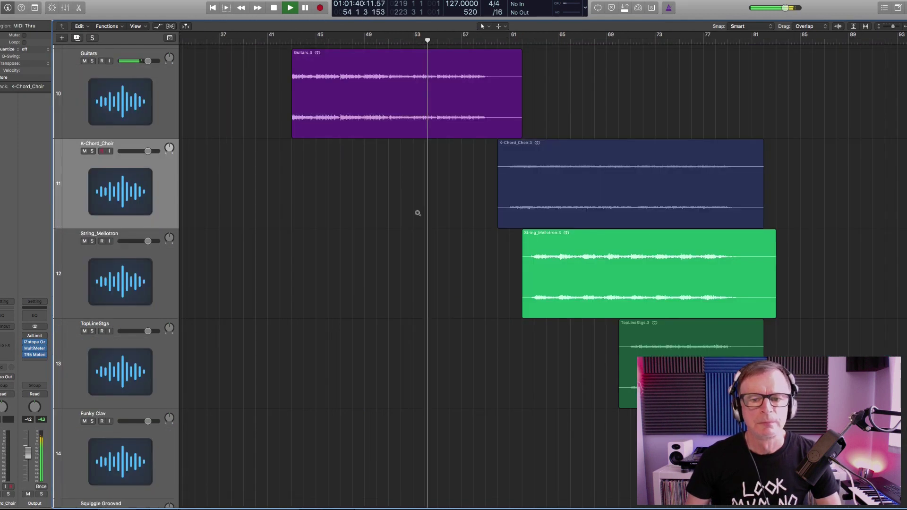
scroll(417, 213, right, 5)
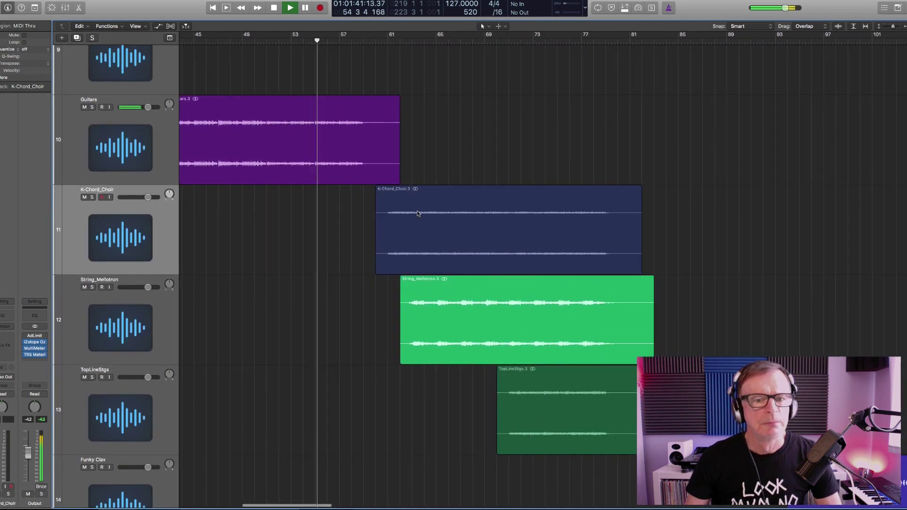
scroll(417, 213, down, 3)
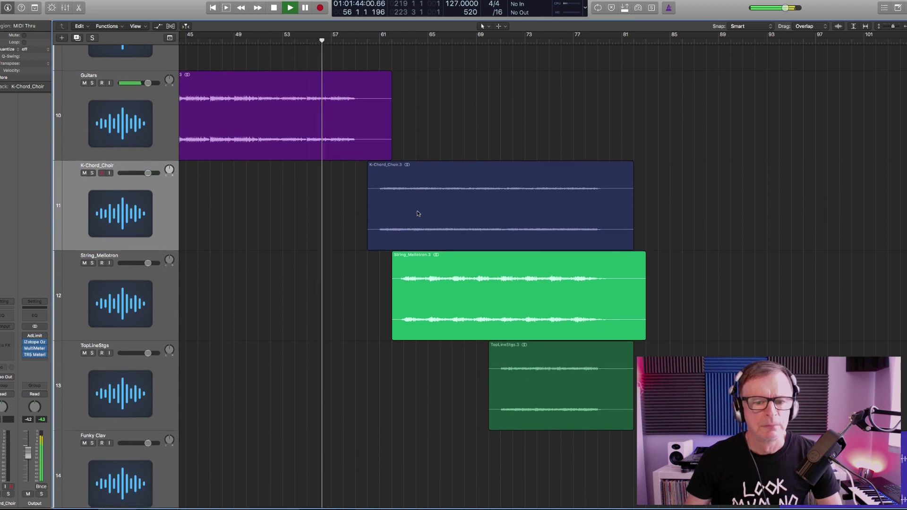
scroll(417, 213, right, 5)
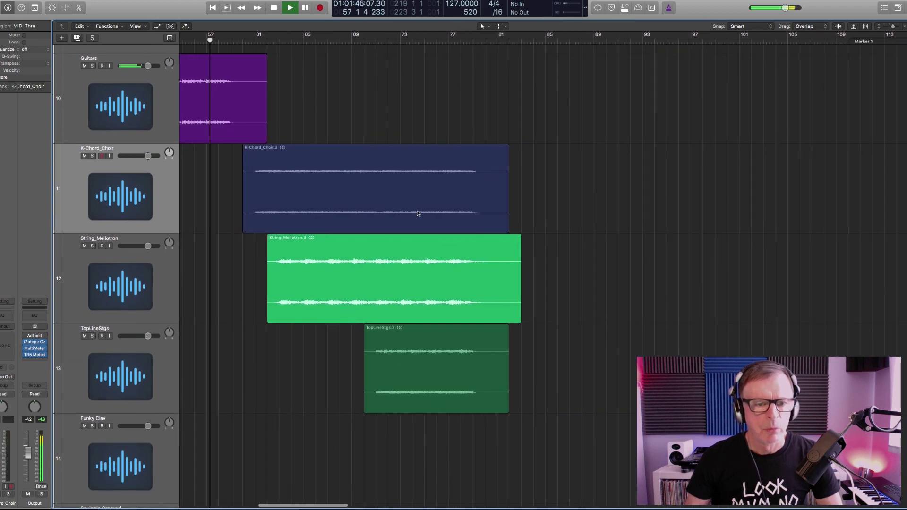
scroll(417, 214, down, 2)
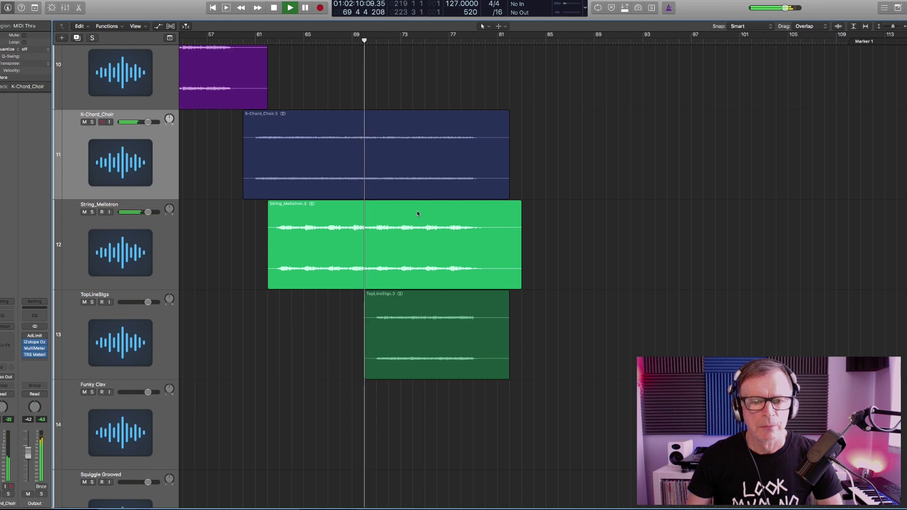
ctrl+alt+click(370, 212)
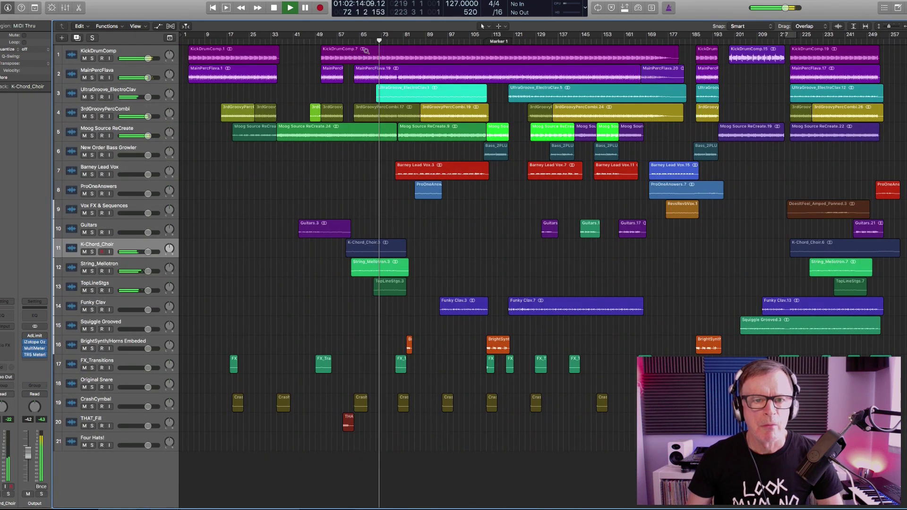
Follow the full mix through the percussion, Moog and first Barney Lead Vox section from bar 72 to about bar 107.
drag(369, 52, 512, 225)
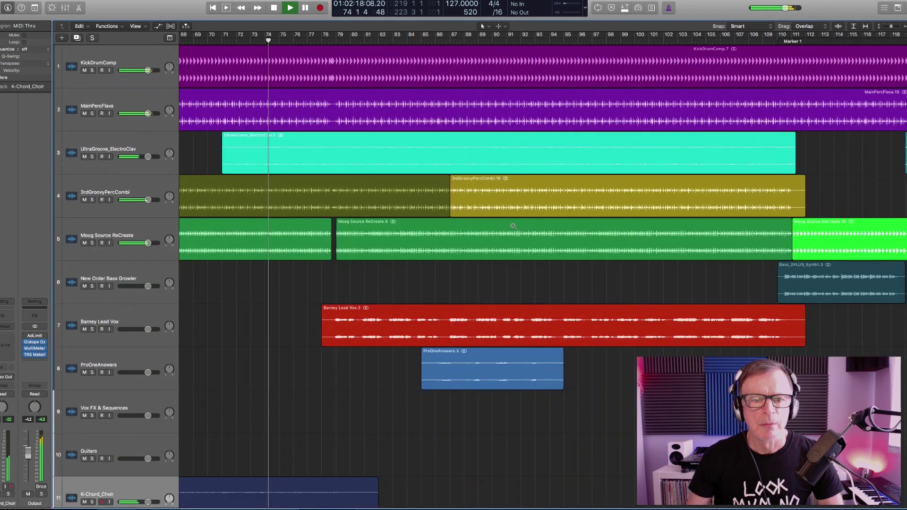
scroll(512, 225, right, 5)
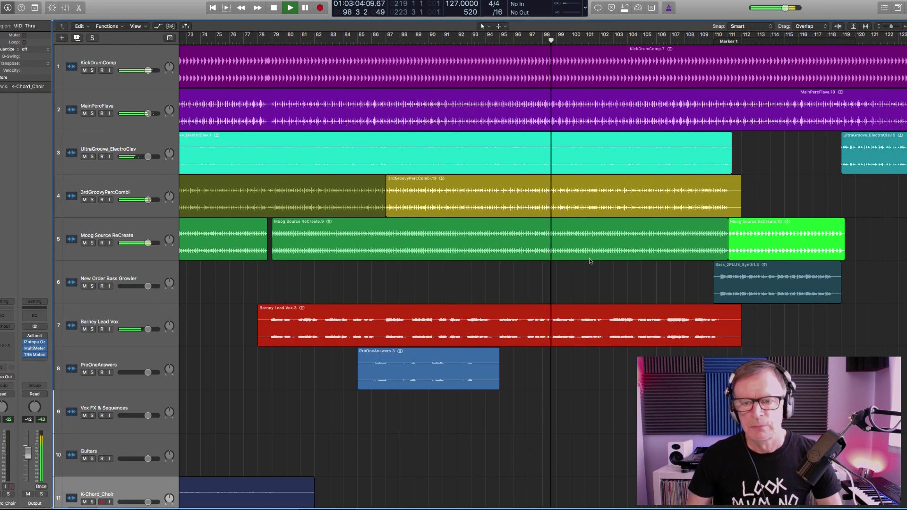
scroll(614, 235, right, 10)
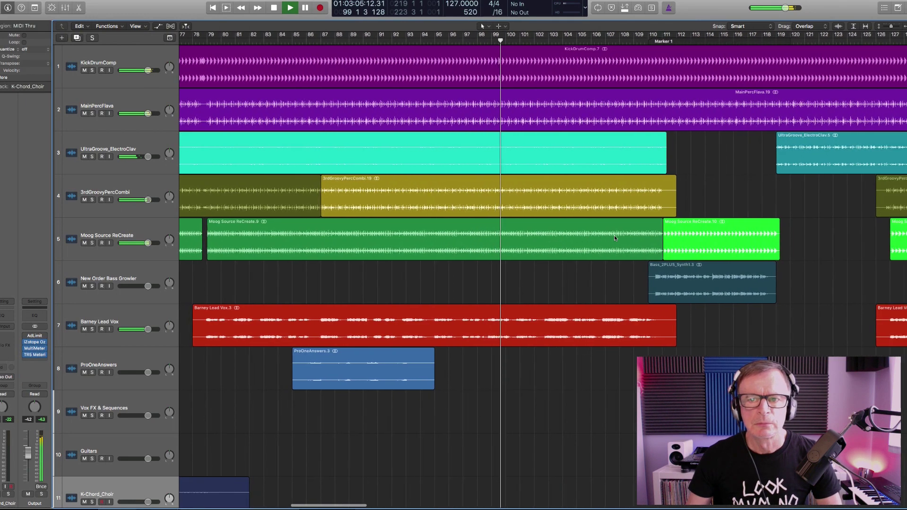
scroll(614, 237, right, 14)
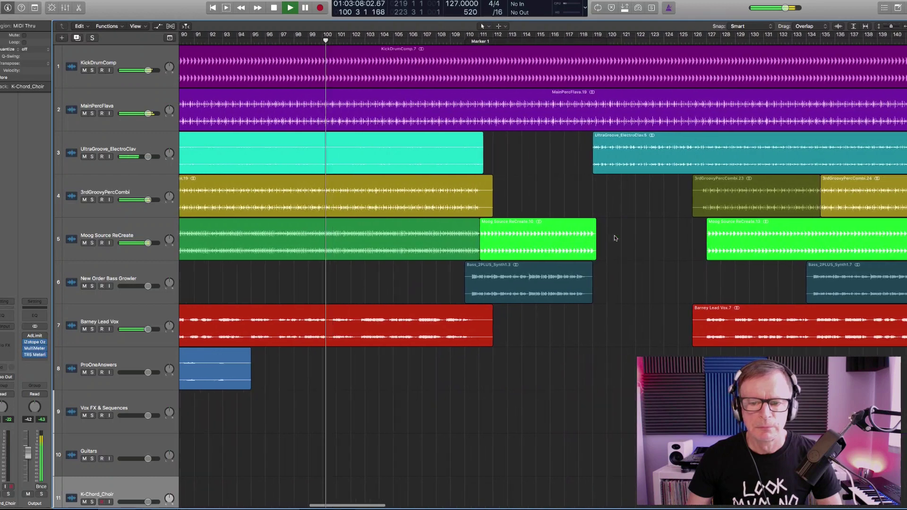
scroll(614, 238, right, 3)
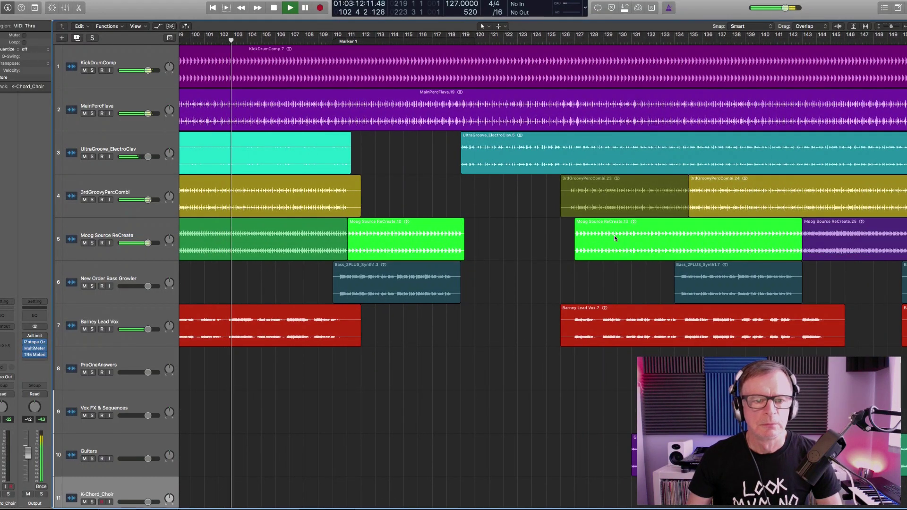
ctrl+alt+click(411, 248)
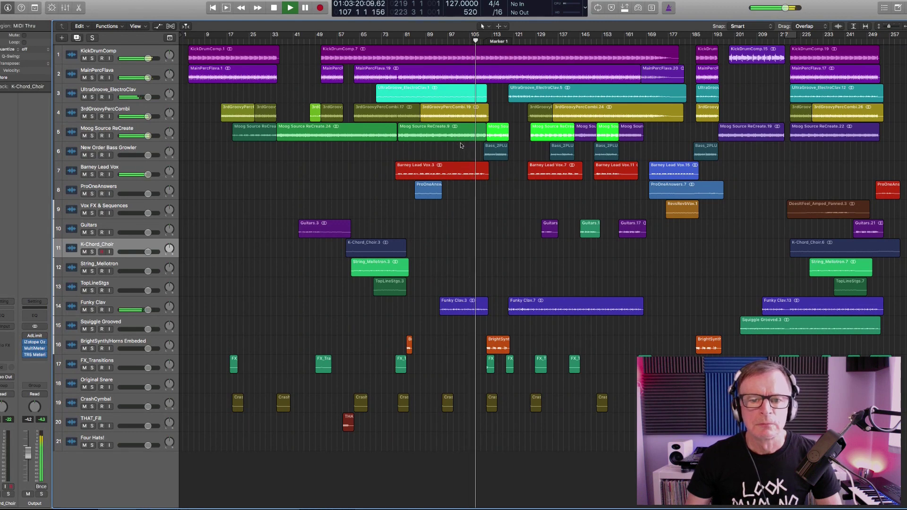
Examine the section around Marker 1 on the upper tracks while the mix plays from bar 107 to about bar 135.
drag(470, 209, 490, 112)
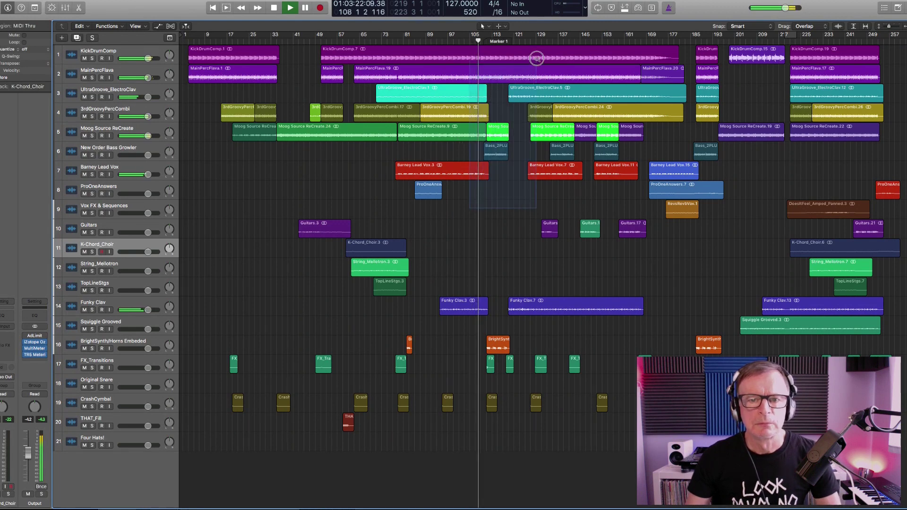
drag(536, 58, 608, 43)
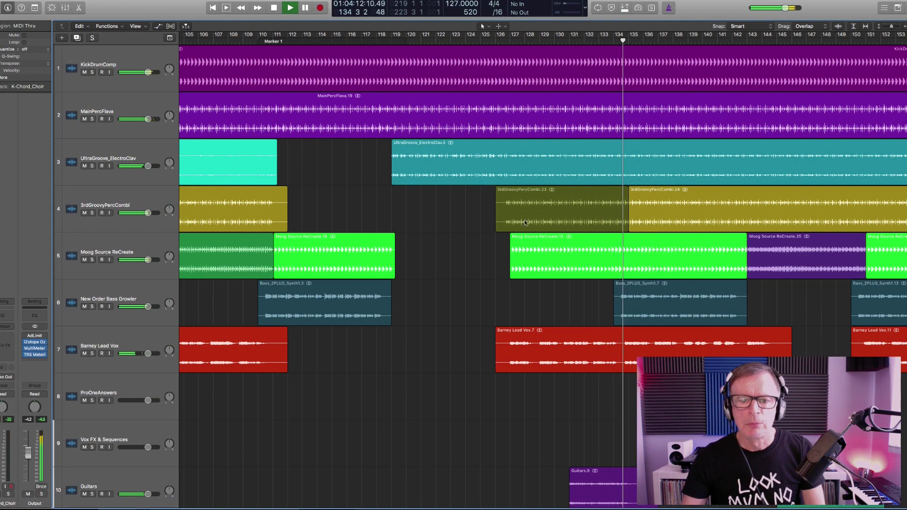
ctrl+alt+click(544, 204)
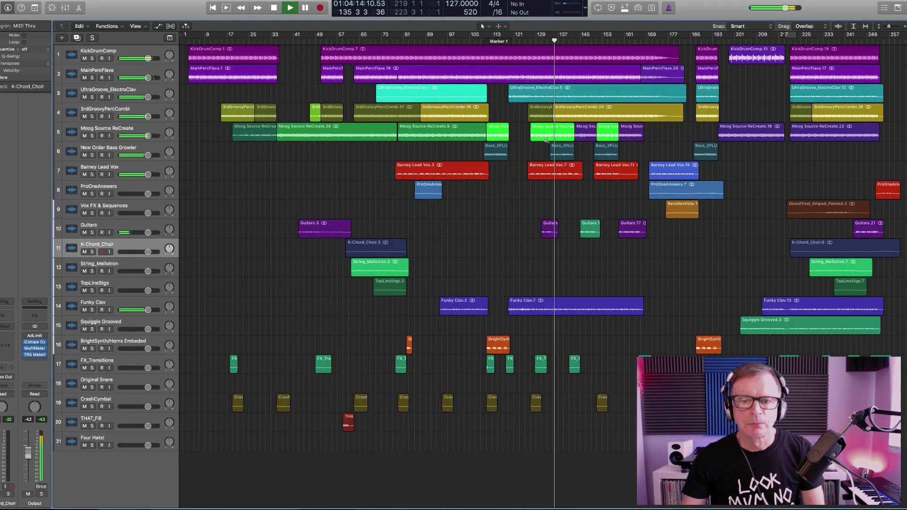
Follow the playback through the alternating Moog, bass, lead vocal and guitar regions from bar 135 to about bar 169.
drag(528, 249, 656, 124)
ctrl+alt+click(676, 114)
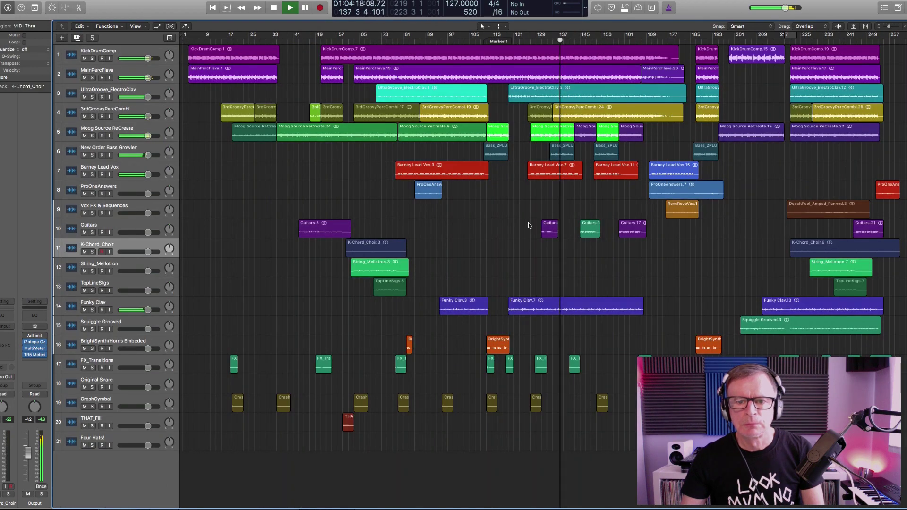
drag(529, 245, 651, 102)
drag(678, 67, 684, 47)
scroll(634, 137, right, 10)
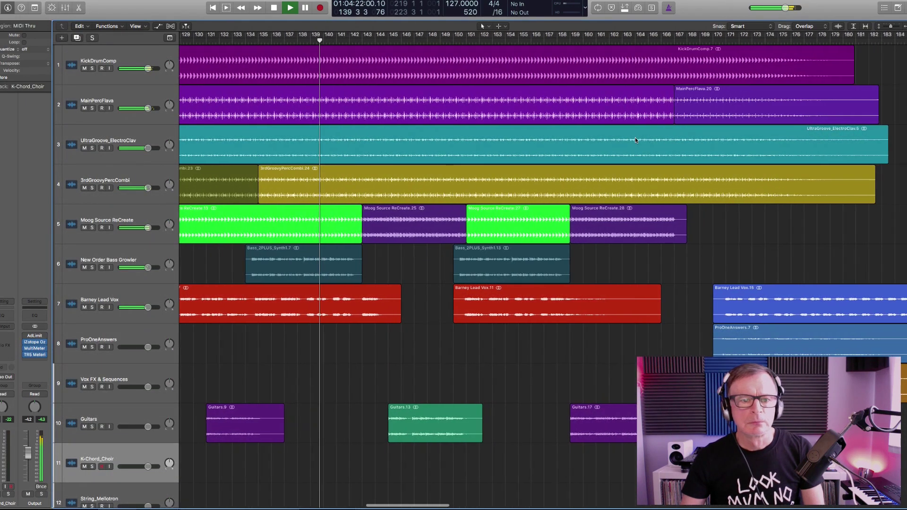
scroll(635, 137, right, 1)
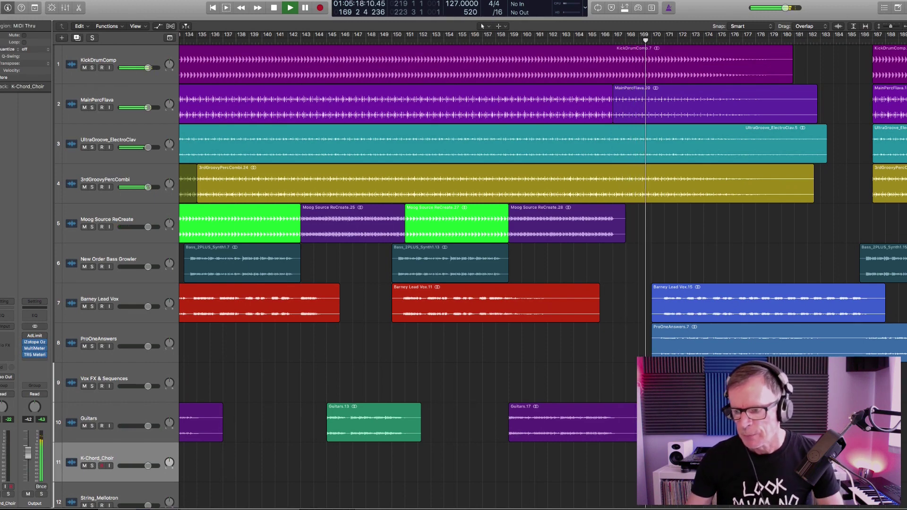
Follow the breakdown from bar 169 to about bar 184, examining the Barney Lead Vox, ProOneAnswers and Vox FX & Sequences regions up close.
scroll(543, 270, right, 10)
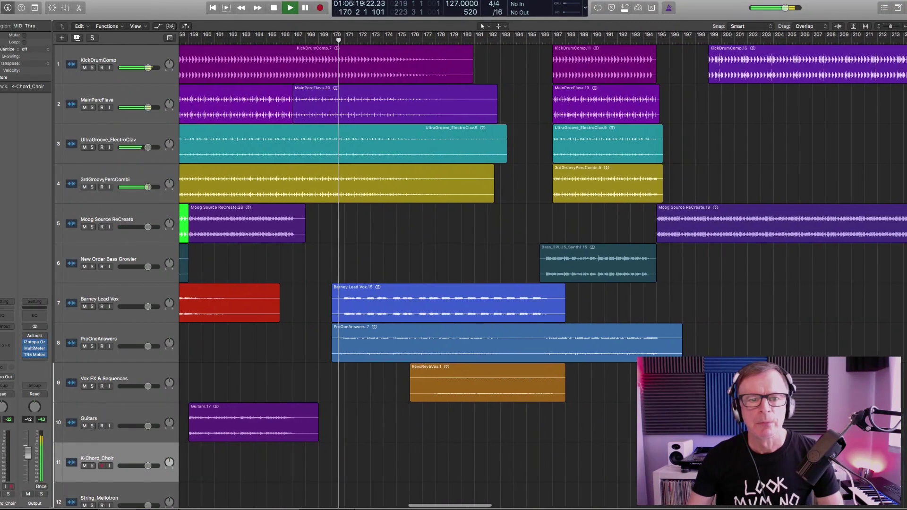
scroll(543, 269, right, 2)
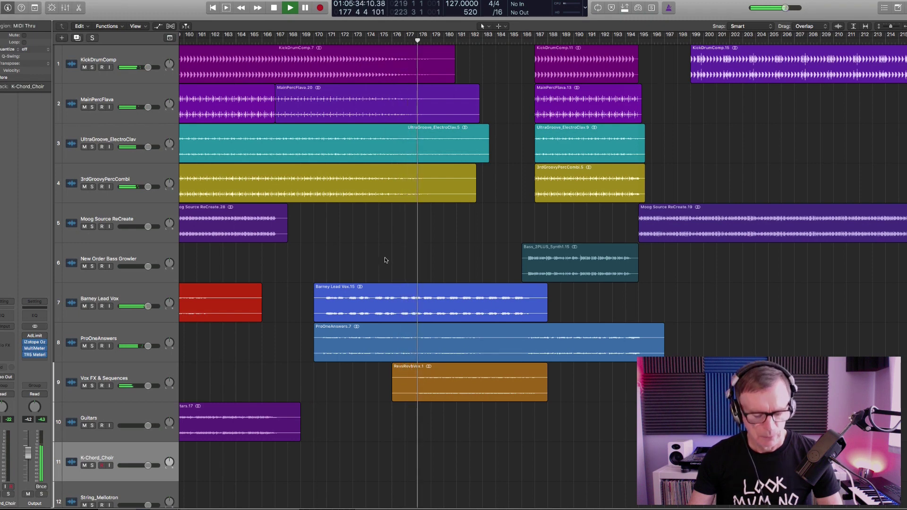
drag(353, 254, 606, 429)
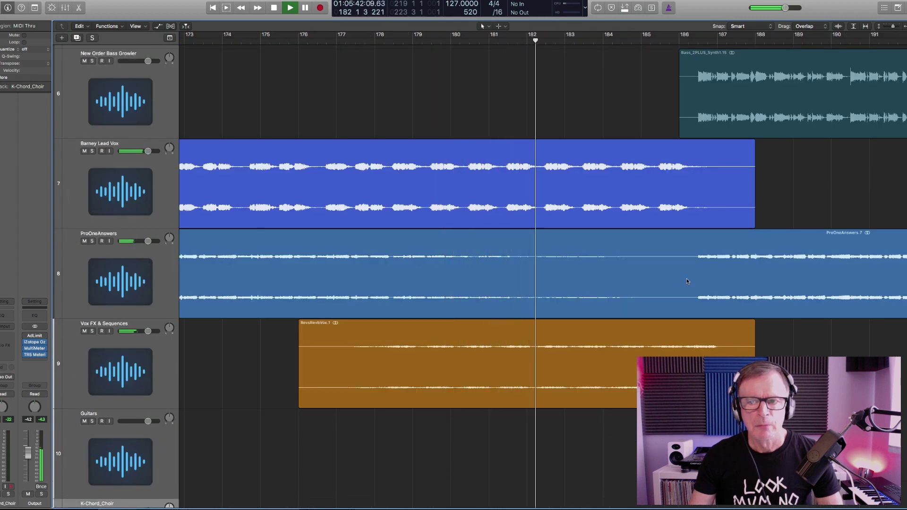
scroll(686, 278, right, 10)
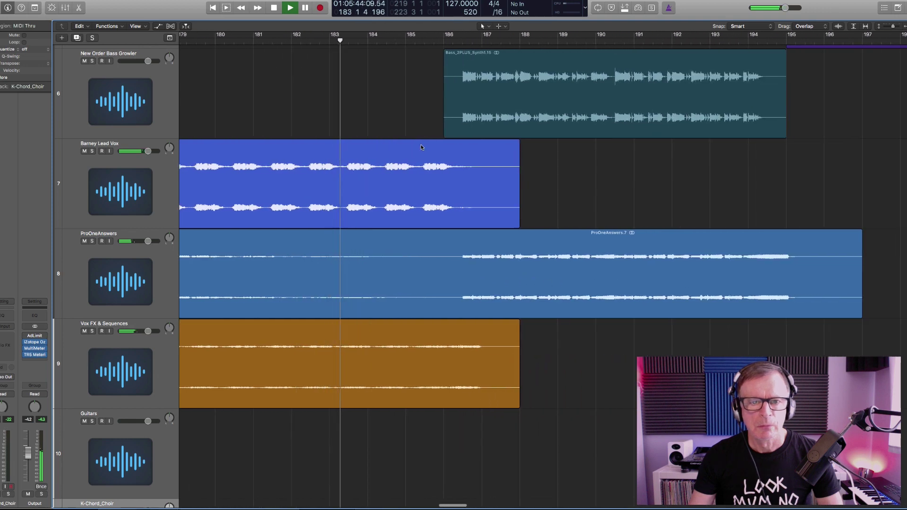
key(z)
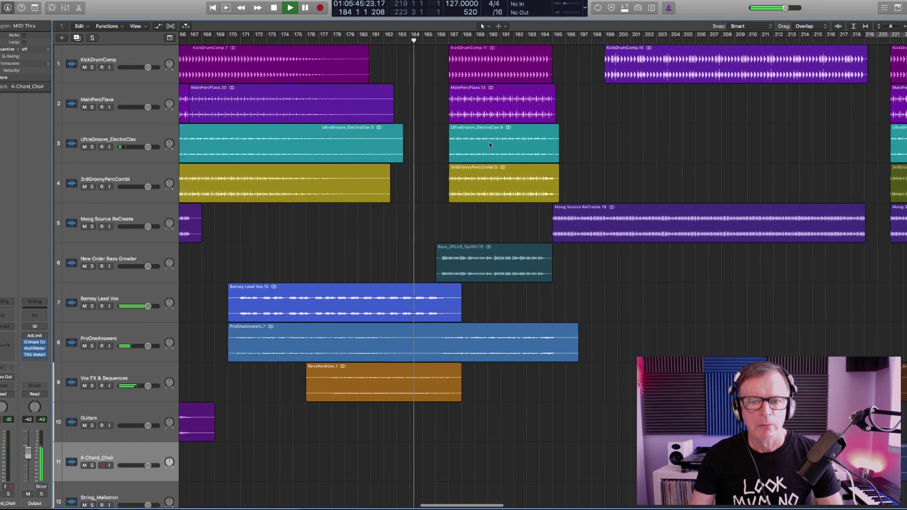
Follow the full mix from bar 184 through the bass drop and the sparse Moog and kick section to about bar 225.
scroll(489, 145, right, 8)
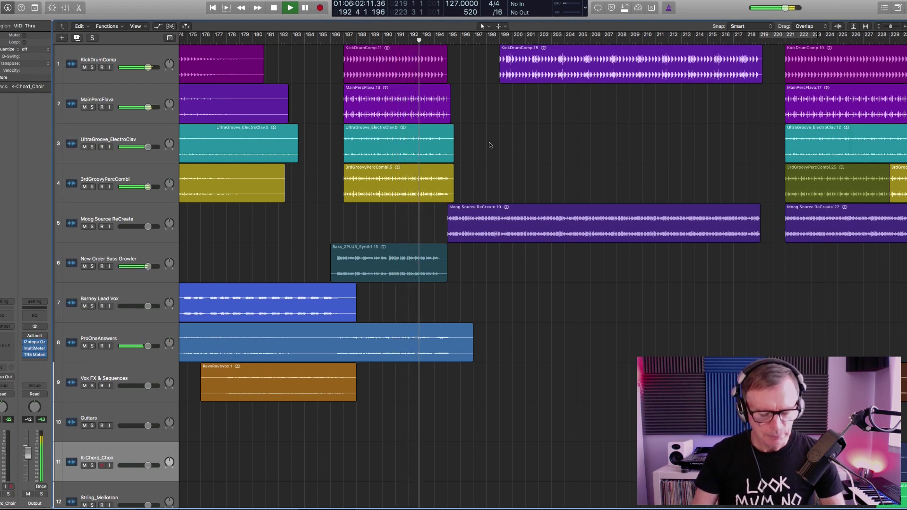
scroll(489, 145, right, 10)
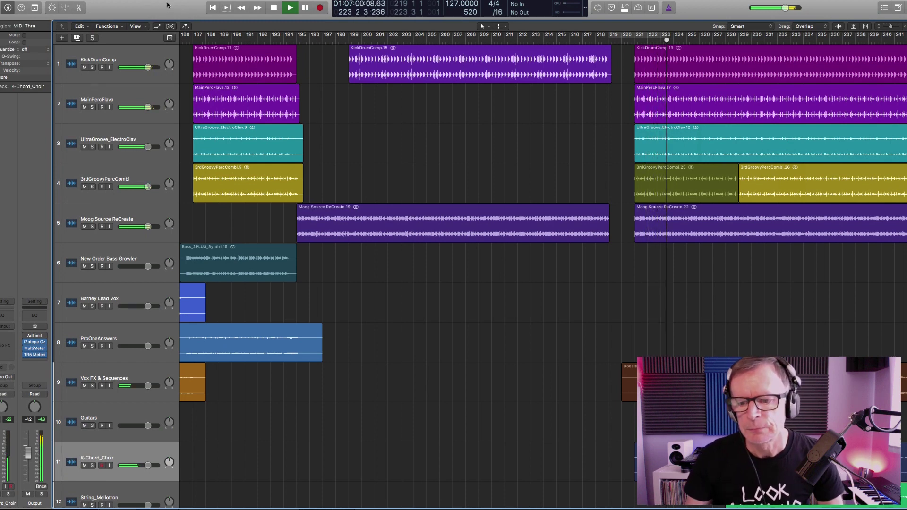
scroll(441, 116, right, 8)
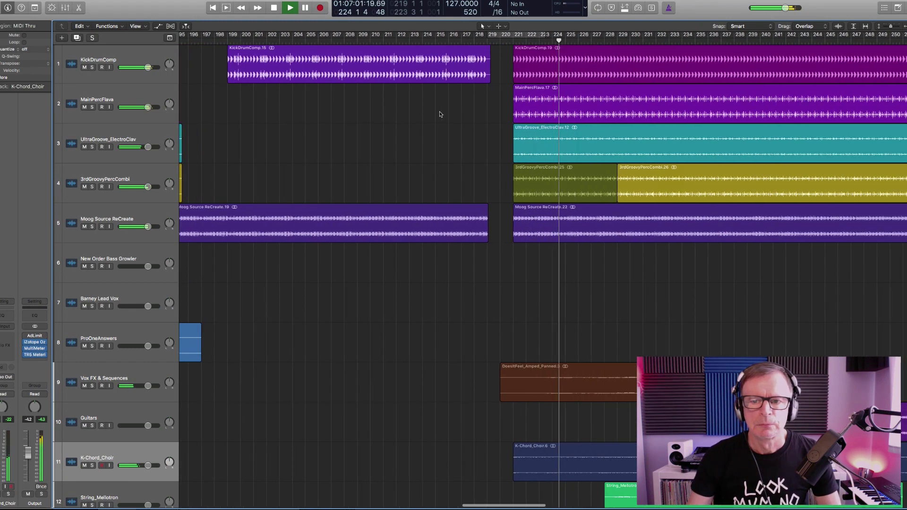
scroll(439, 115, right, 5)
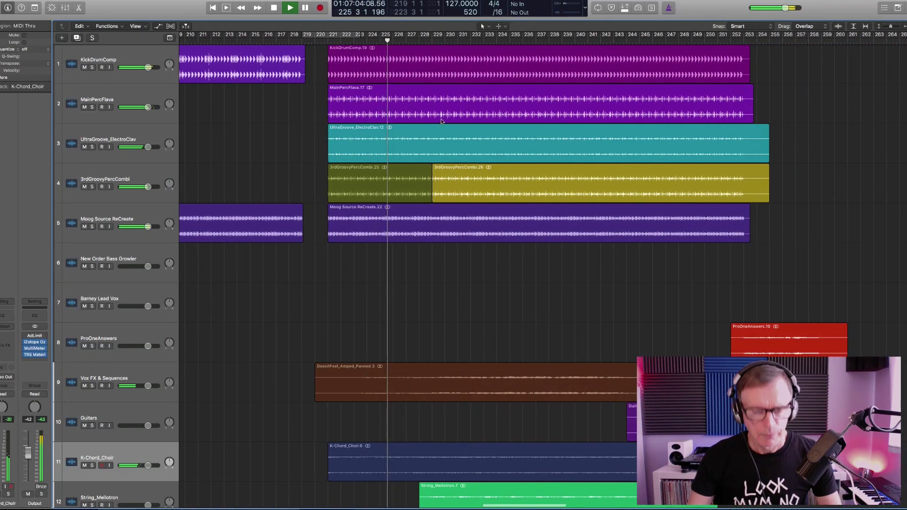
Examine the final section across all 21 tracks, following the playback from bar 225 past bar 244 toward the arrangement's end.
ctrl+alt+click(451, 140)
scroll(725, 99, right, 10)
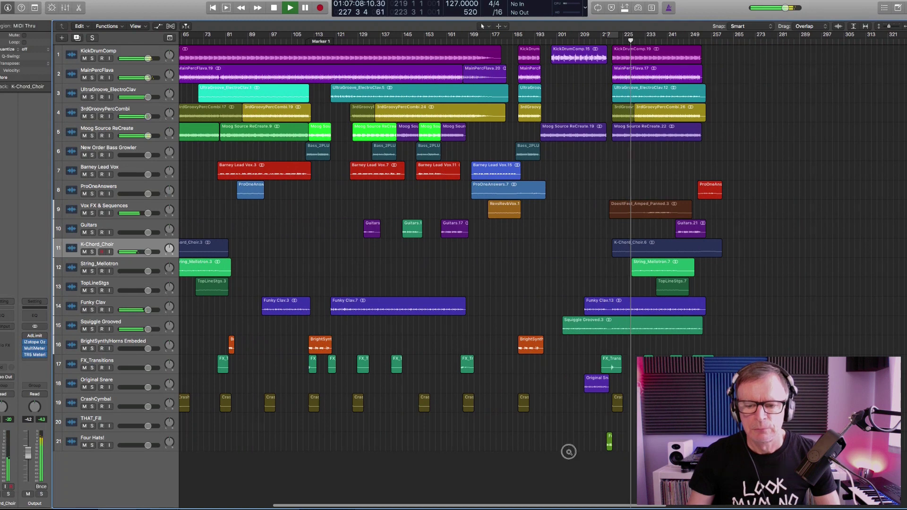
drag(569, 451, 755, 52)
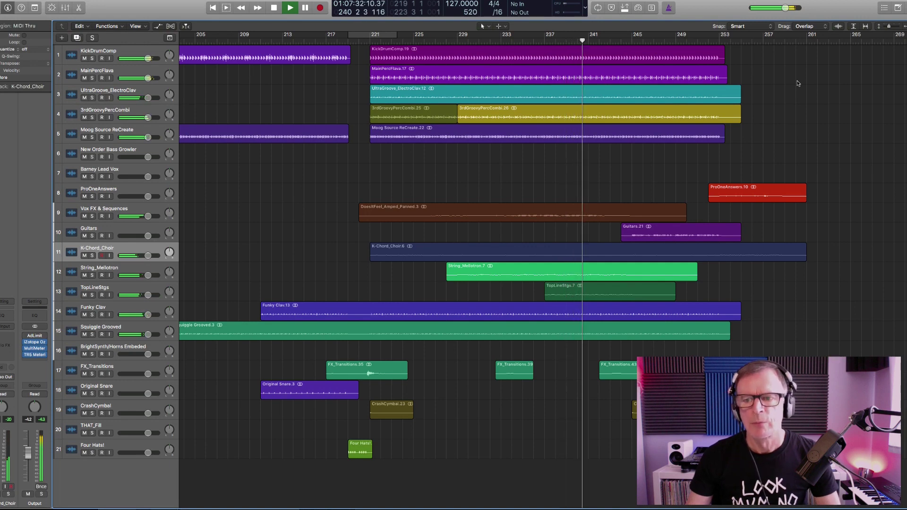
scroll(797, 83, right, 3)
scroll(797, 83, right, 10)
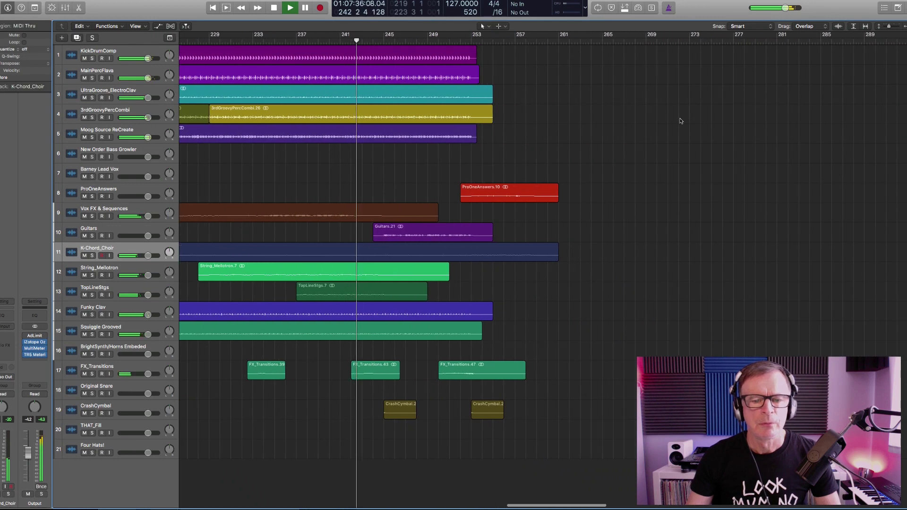
scroll(679, 121, right, 3)
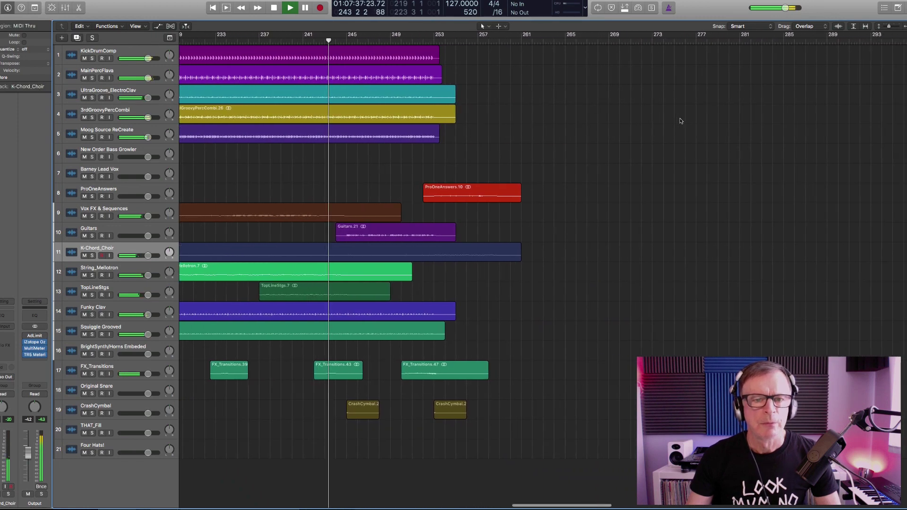
scroll(680, 121, left, 3)
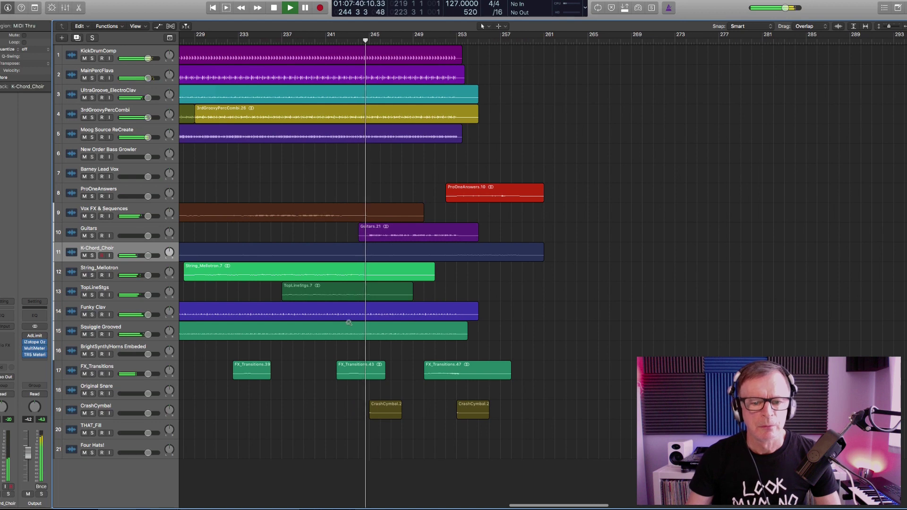
drag(348, 322, 638, 50)
scroll(673, 131, down, 3)
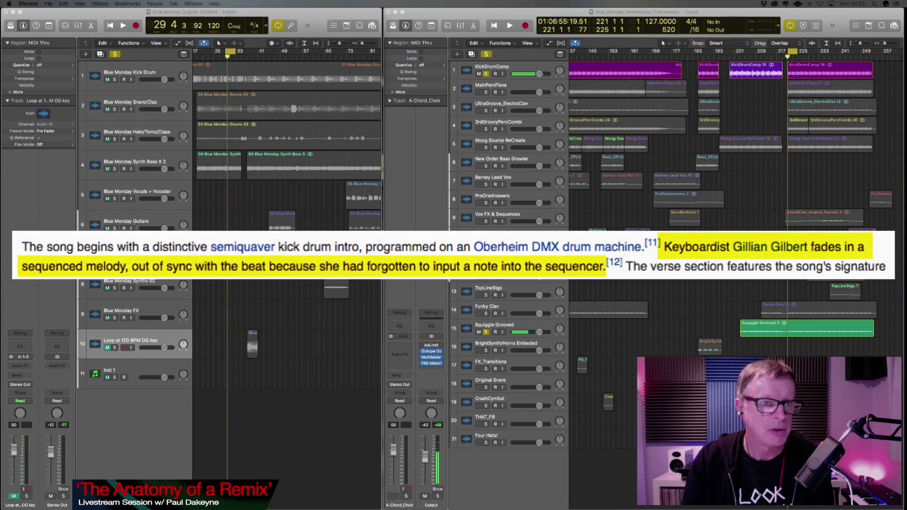
Switch to Logic Pro and play the Blue Monday Original 120BPM project with Synths 01 soloed, soloing Blue Monday Kick Drum alongside it.
key(super+Tab)
key(space)
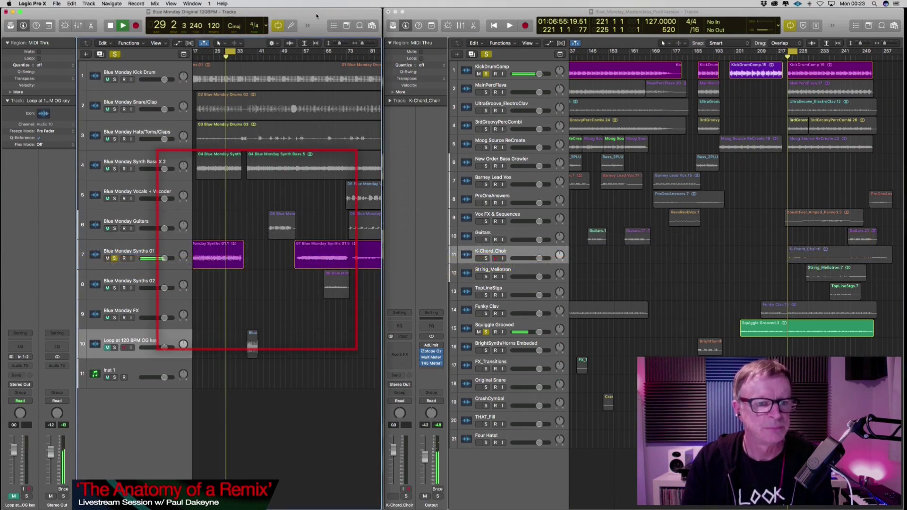
click(115, 79)
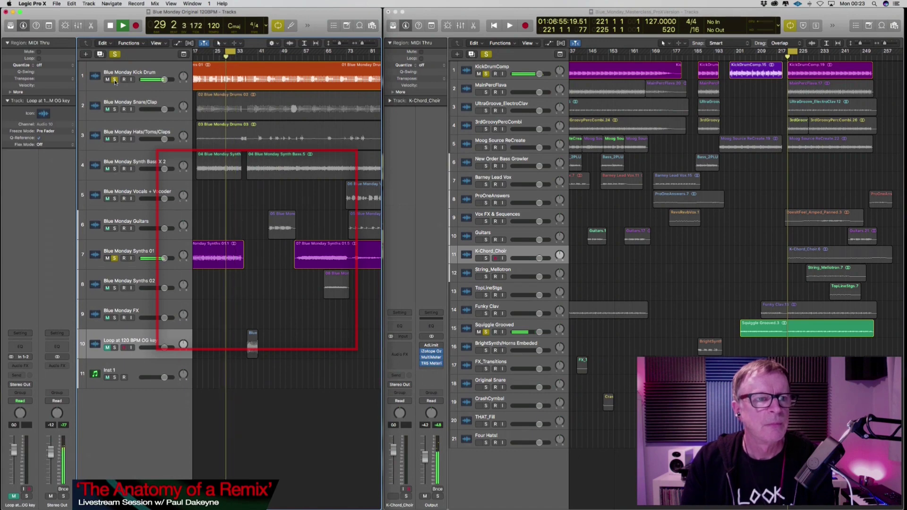
Unsolo the original's kick drum and stop it, then play the remix's soloed KickDrumComp and Squiggle Grooved from bar 221 for comparison.
click(114, 80)
key(space)
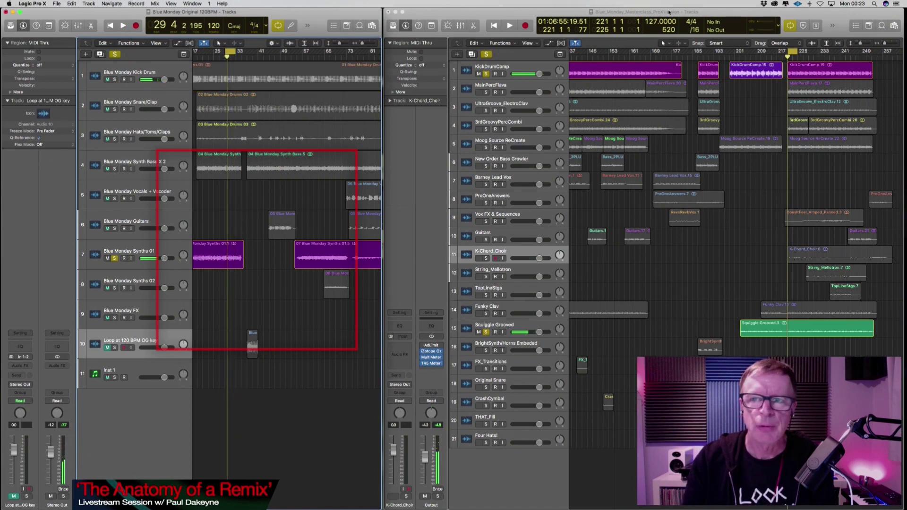
click(577, 12)
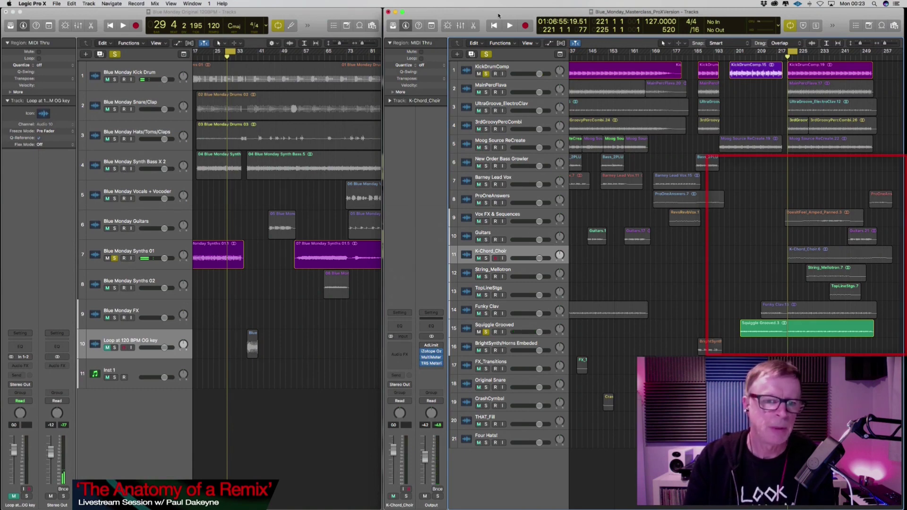
key(space)
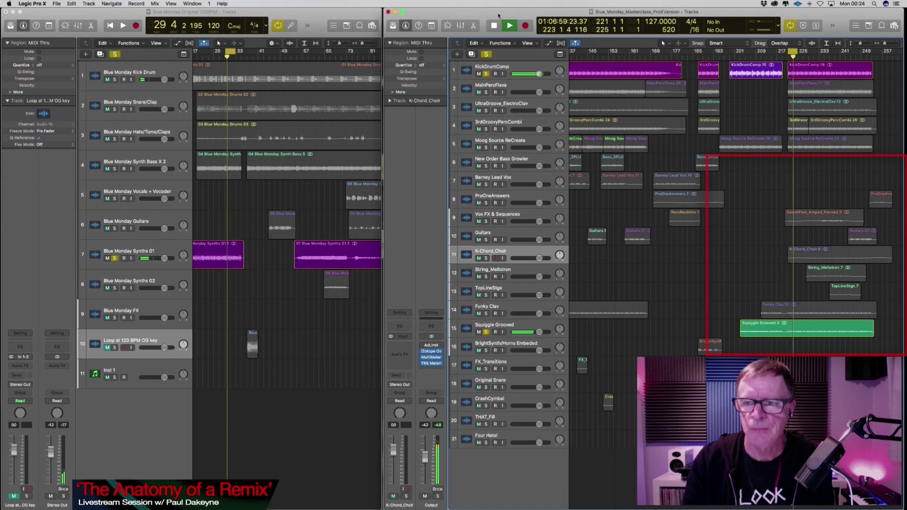
key(space)
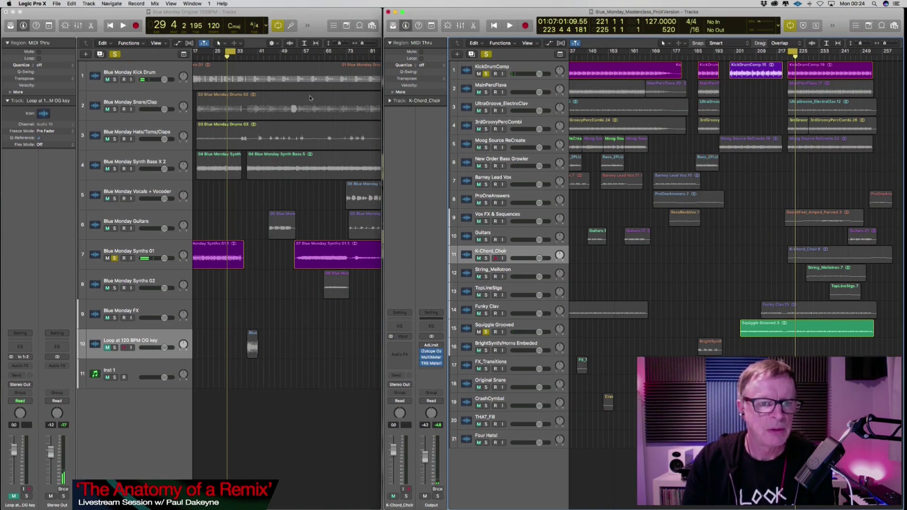
Locate the Mistake marker in the Blue Monday Original project and set a cycle range there from bar 97 to about bar 105.
scroll(323, 103, right, 5)
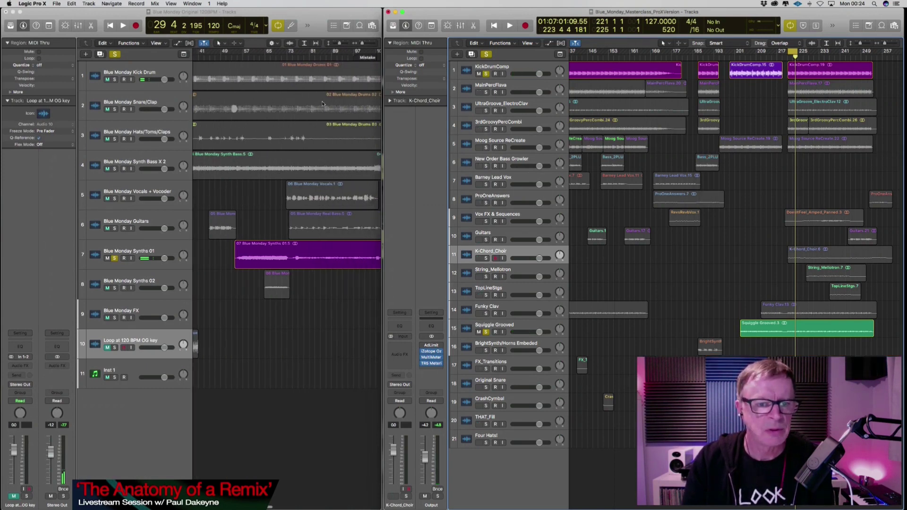
scroll(323, 104, right, 7)
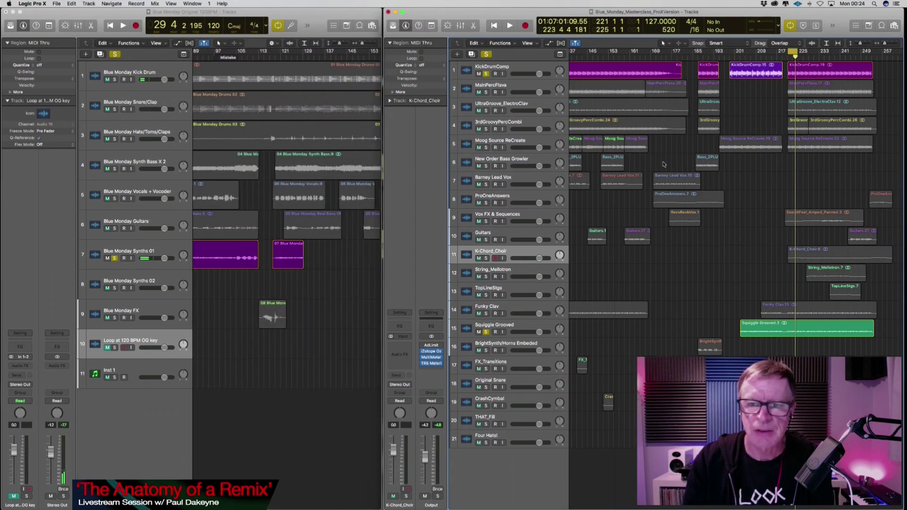
scroll(725, 193, left, 6)
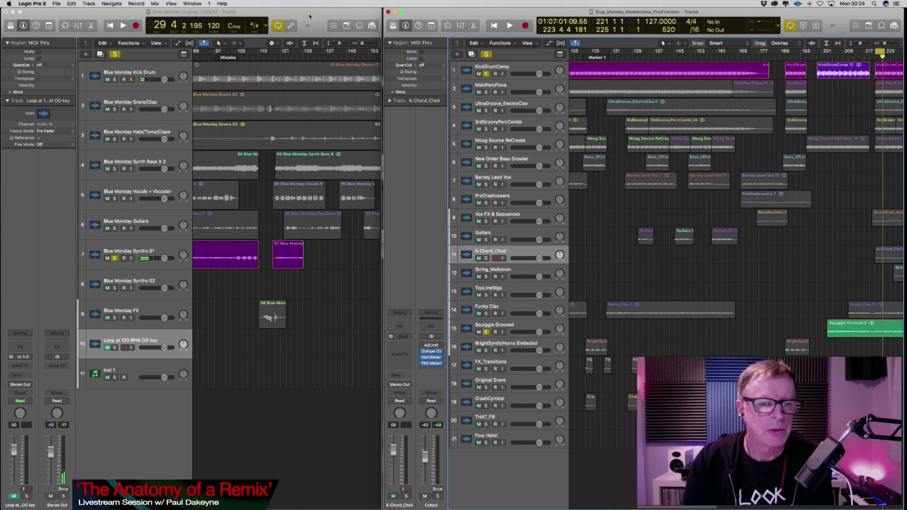
click(289, 196)
scroll(289, 196, left, 6)
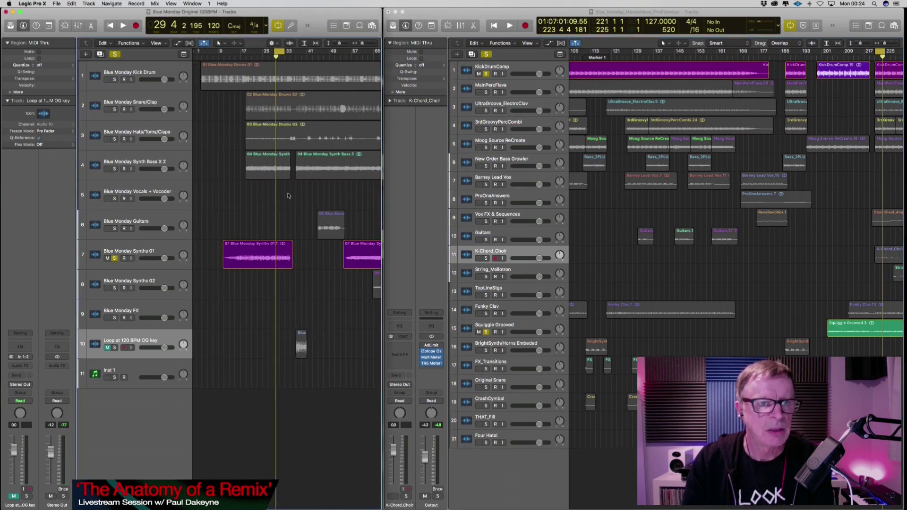
scroll(289, 196, right, 6)
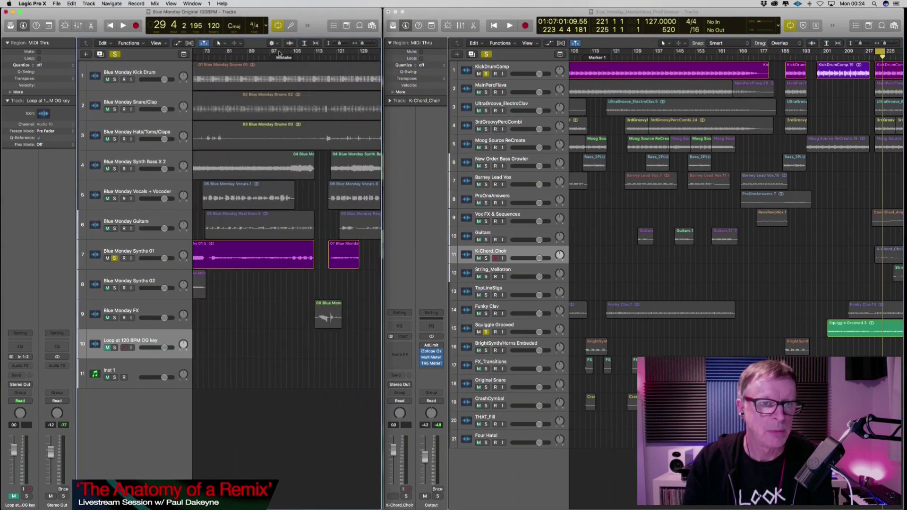
drag(272, 51, 292, 51)
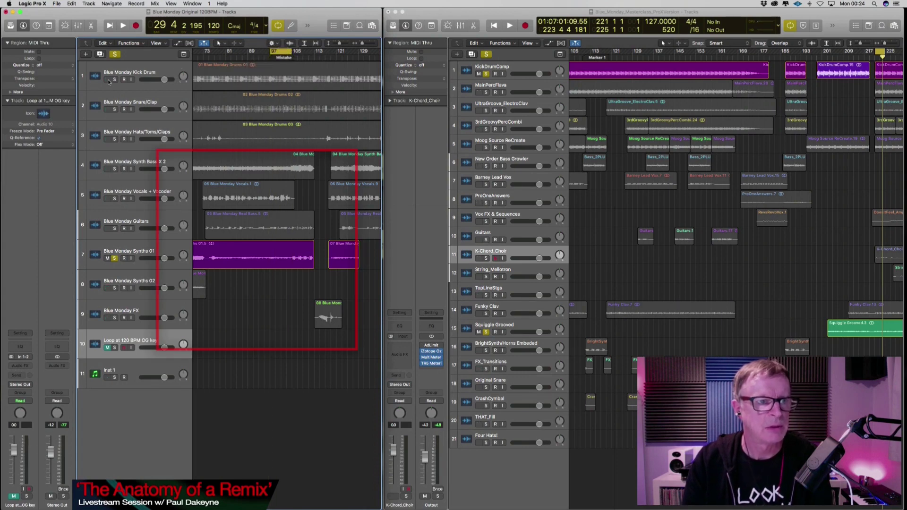
Play the Mistake section with Blue Monday Synths 01 soloed, adding Blue Monday Kick Drum to the solo during playback.
click(114, 258)
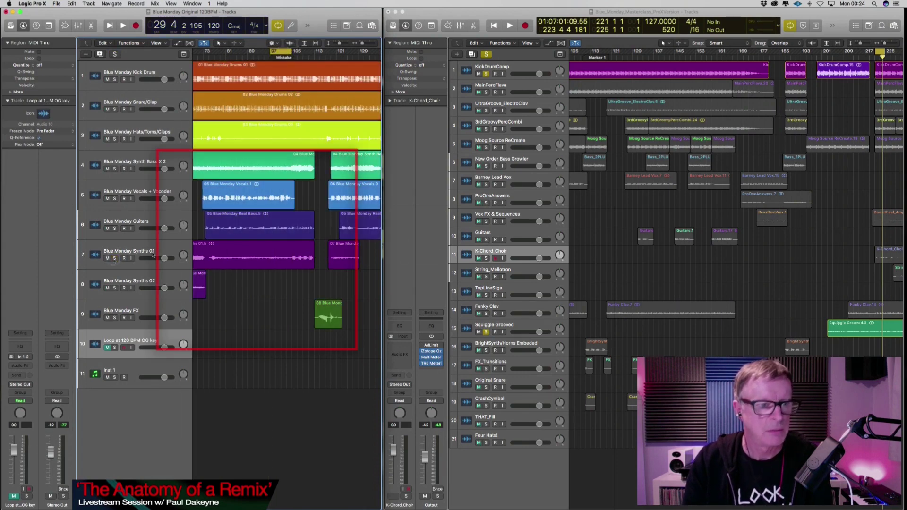
click(115, 258)
key(space)
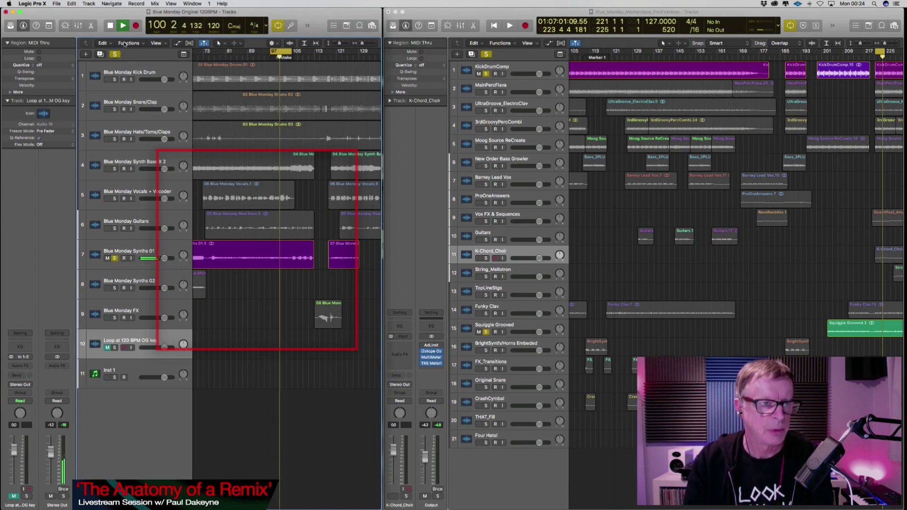
click(114, 79)
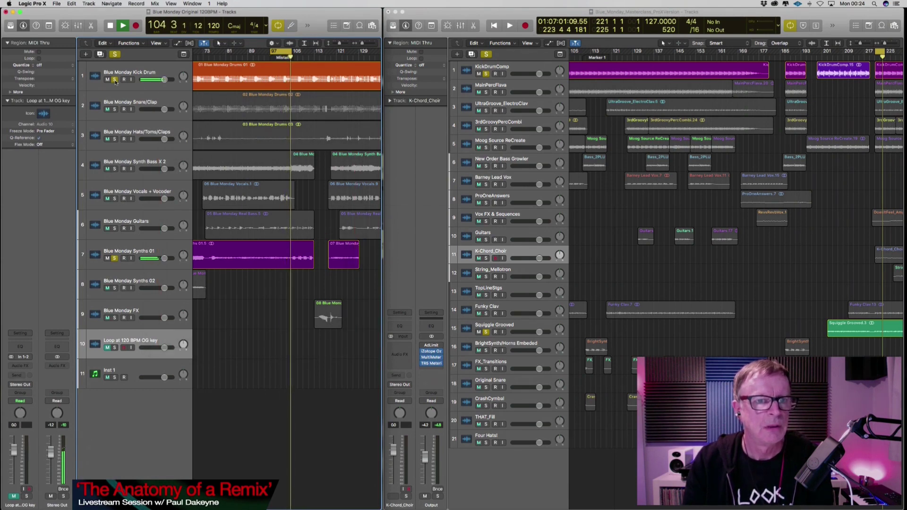
key(space)
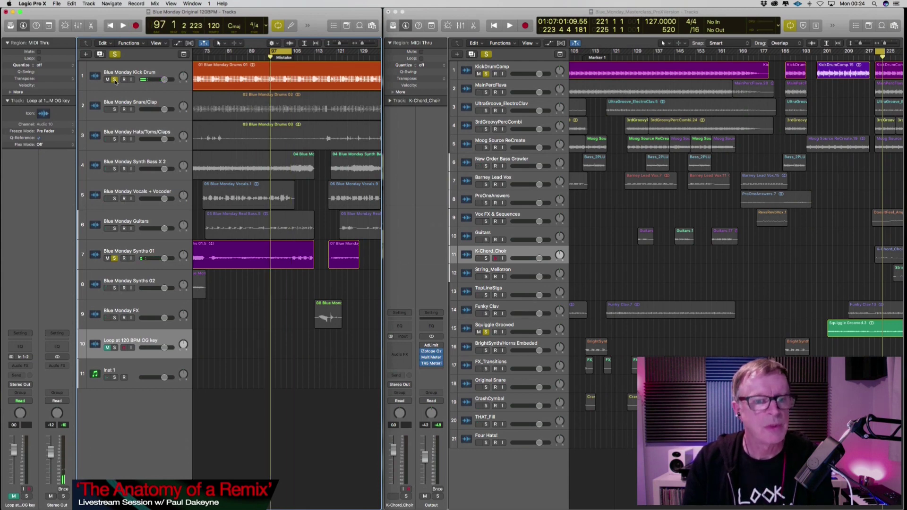
In the remix project, solo Funky Clav instead of Squiggle Grooved and play it with KickDrumComp from bar 221.
click(840, 21)
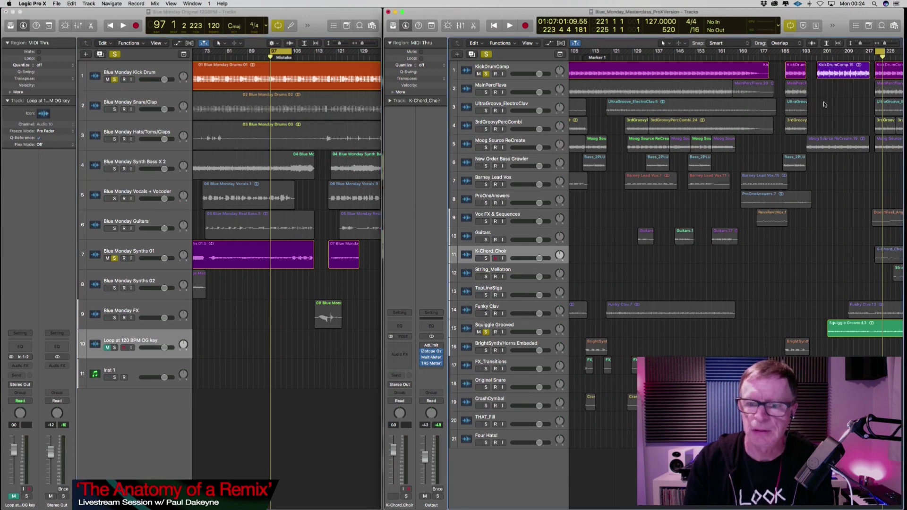
scroll(824, 104, right, 4)
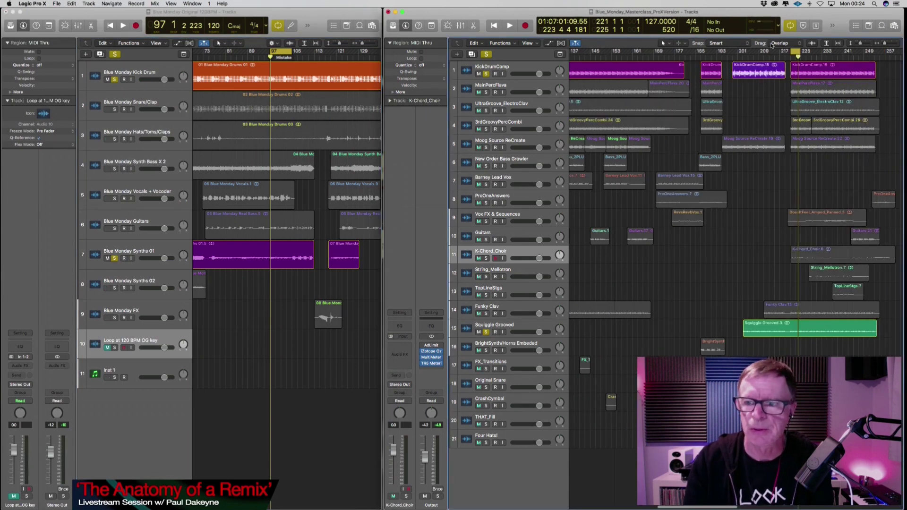
click(486, 313)
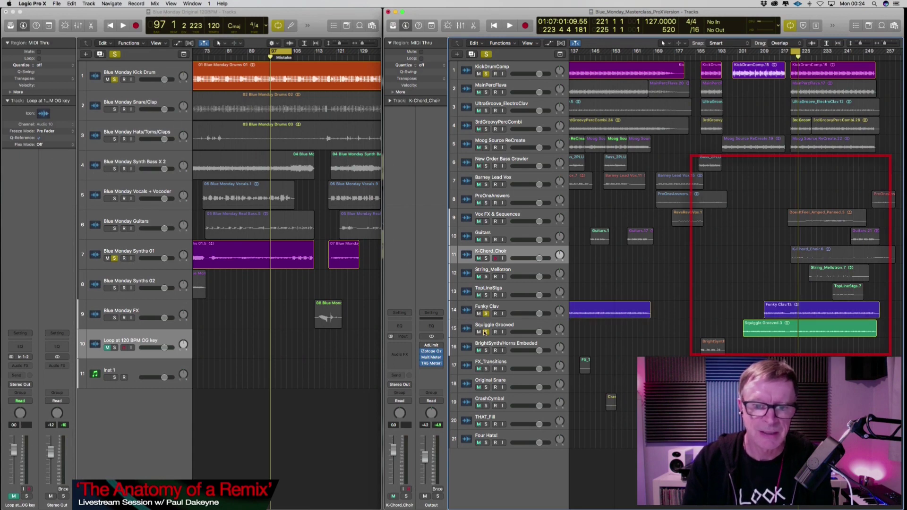
click(486, 332)
key(space)
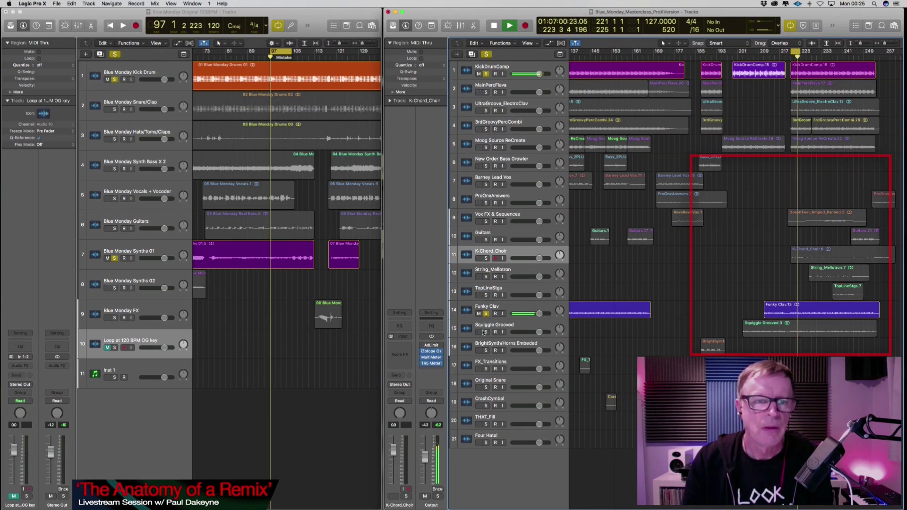
key(space)
Replay the original's soloed kick drum and Synths 01 from bar 97 to compare the sequence timing.
click(308, 17)
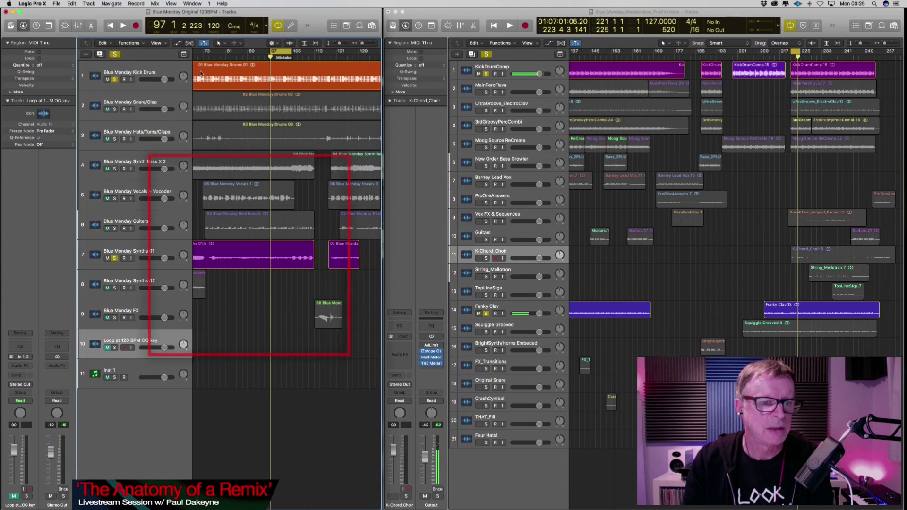
key(space)
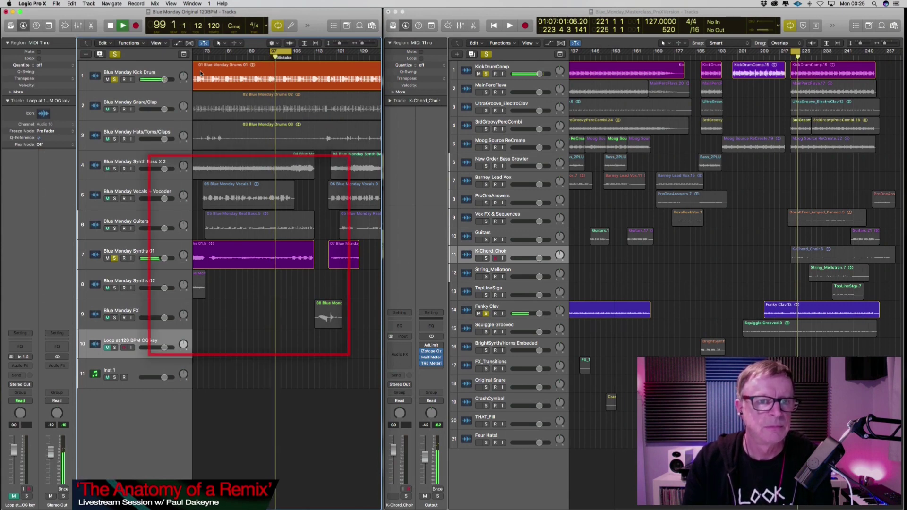
key(space)
Replay the remix's soloed KickDrumComp and Funky Clav from bar 221 against the original.
click(833, 19)
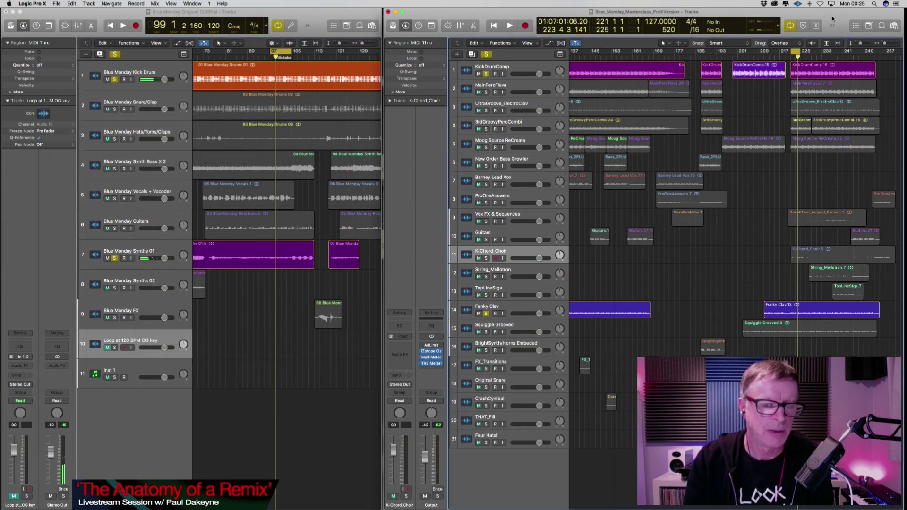
key(space)
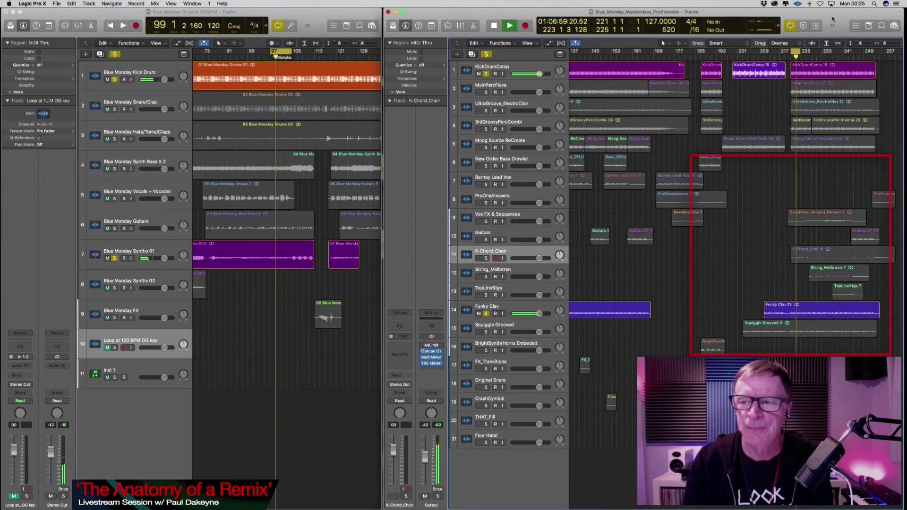
key(space)
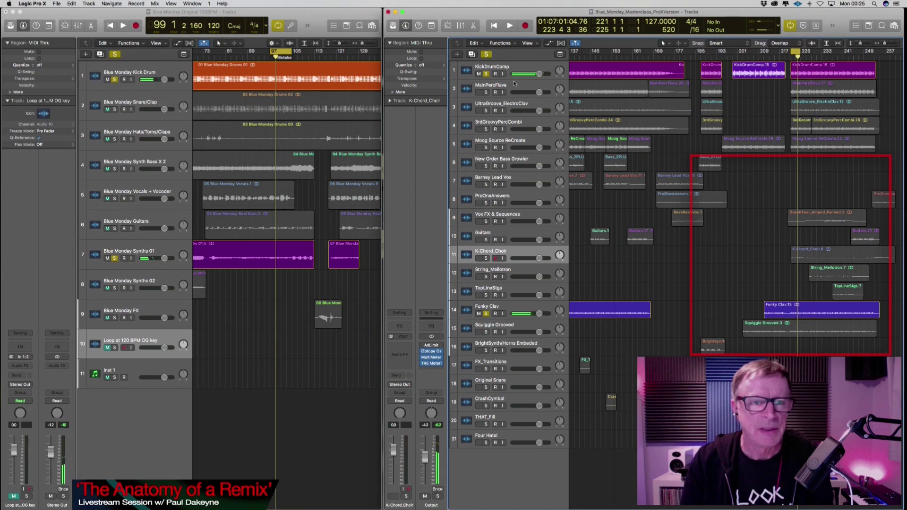
Set the original's cycle range to about bars 25 to 29 and play the soloed kick drum and Synths 01 intro sequence.
scroll(269, 90, left, 10)
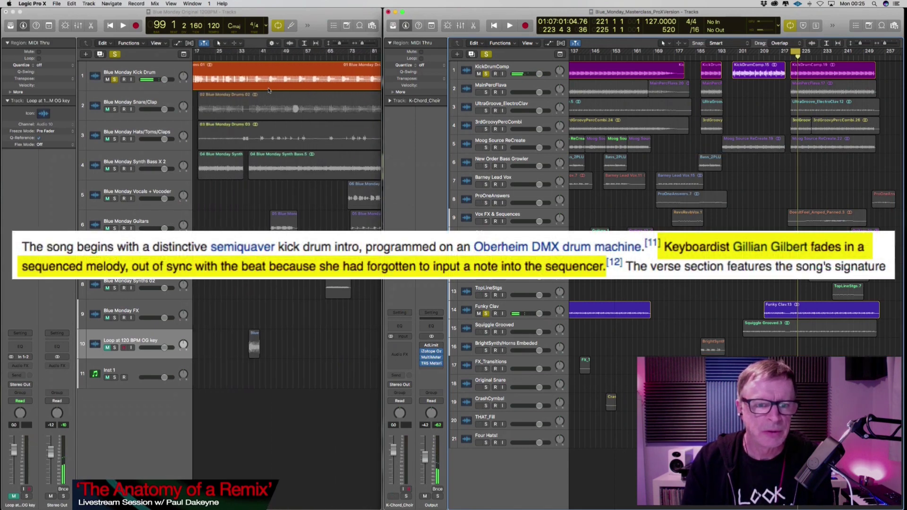
scroll(269, 90, left, 3)
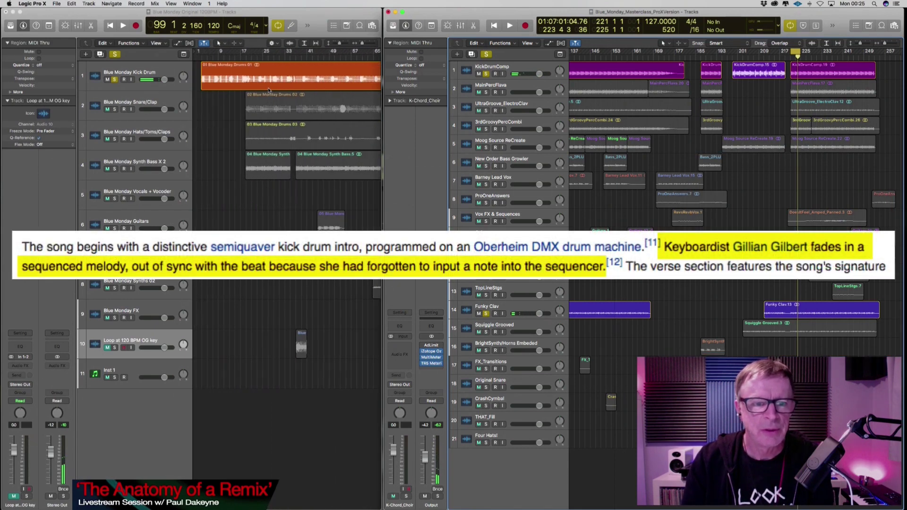
click(263, 54)
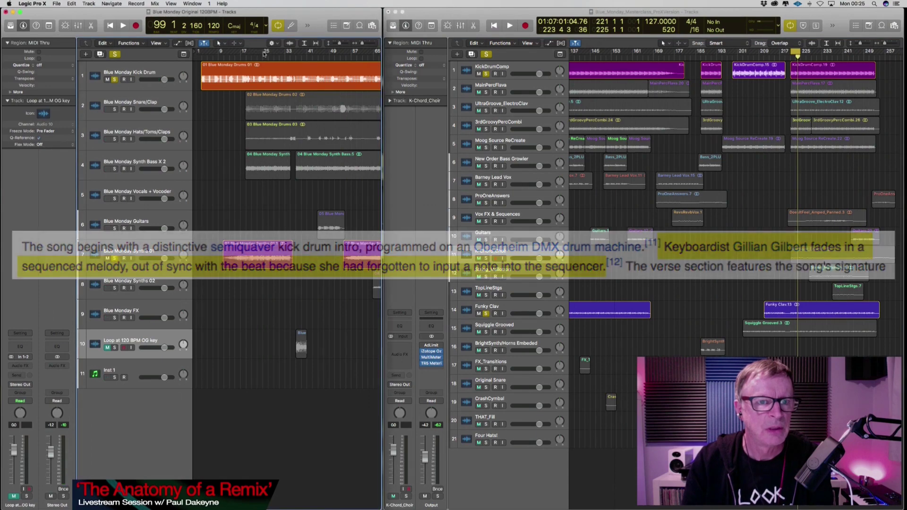
drag(263, 54, 273, 52)
key(space)
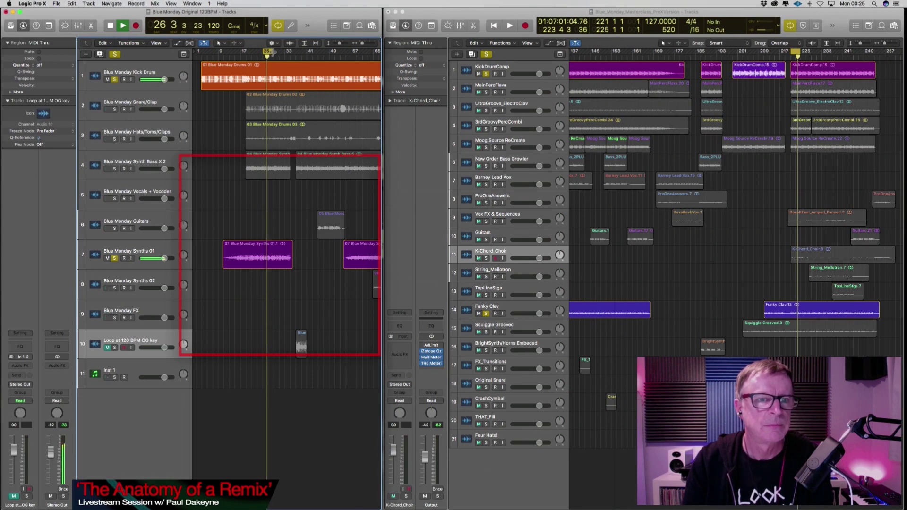
key(space)
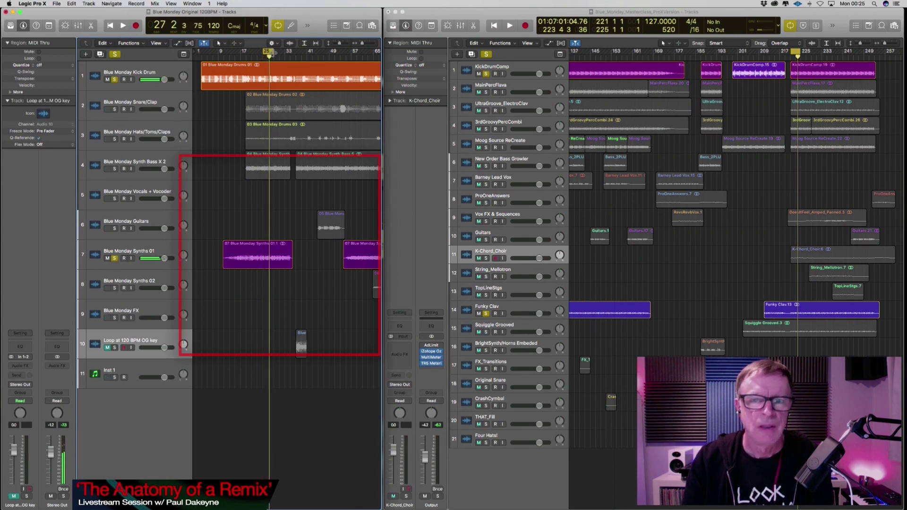